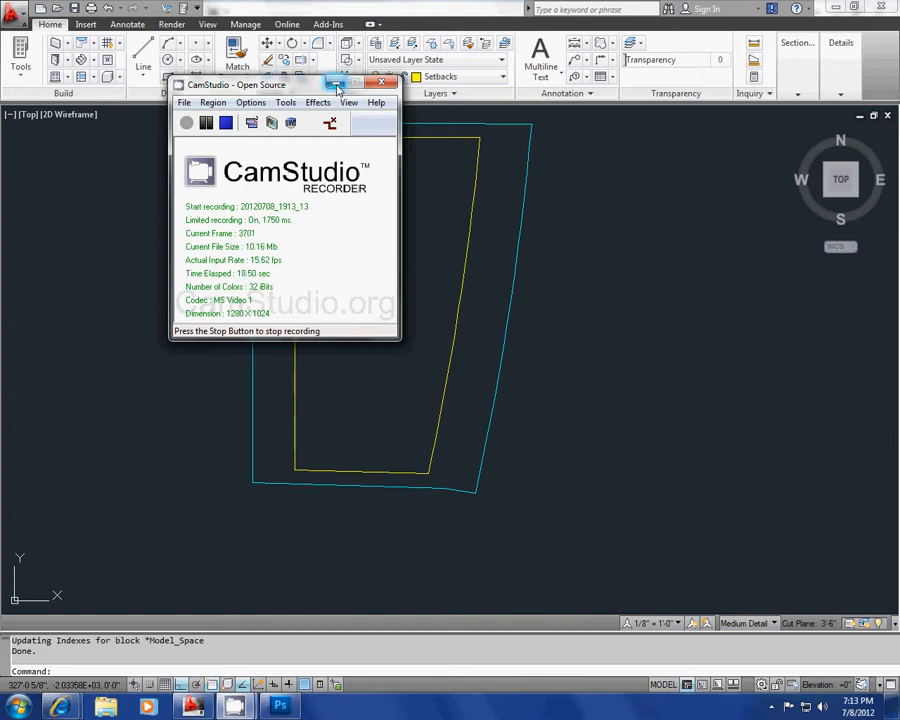
pyautogui.click(337, 85)
pyautogui.scroll(-3, 414, 346)
pyautogui.scroll(8, 405, 332)
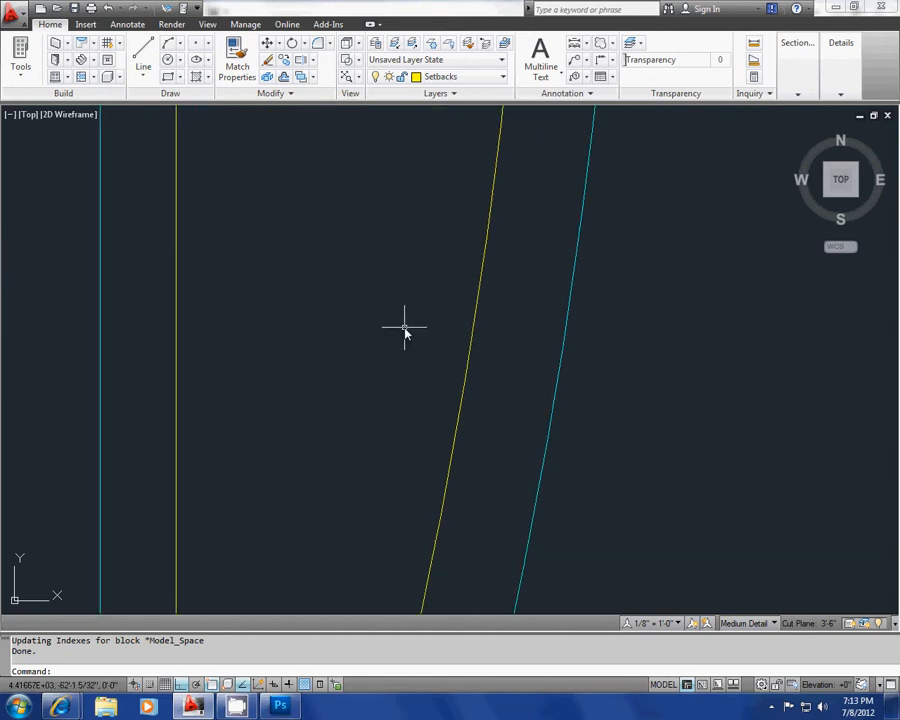
pyautogui.scroll(-5, 405, 332)
pyautogui.moveTo(424, 315)
pyautogui.mouseDown(button='middle')
pyautogui.moveTo(462, 378)
pyautogui.moveTo(415, 357)
pyautogui.mouseUp(button='middle')
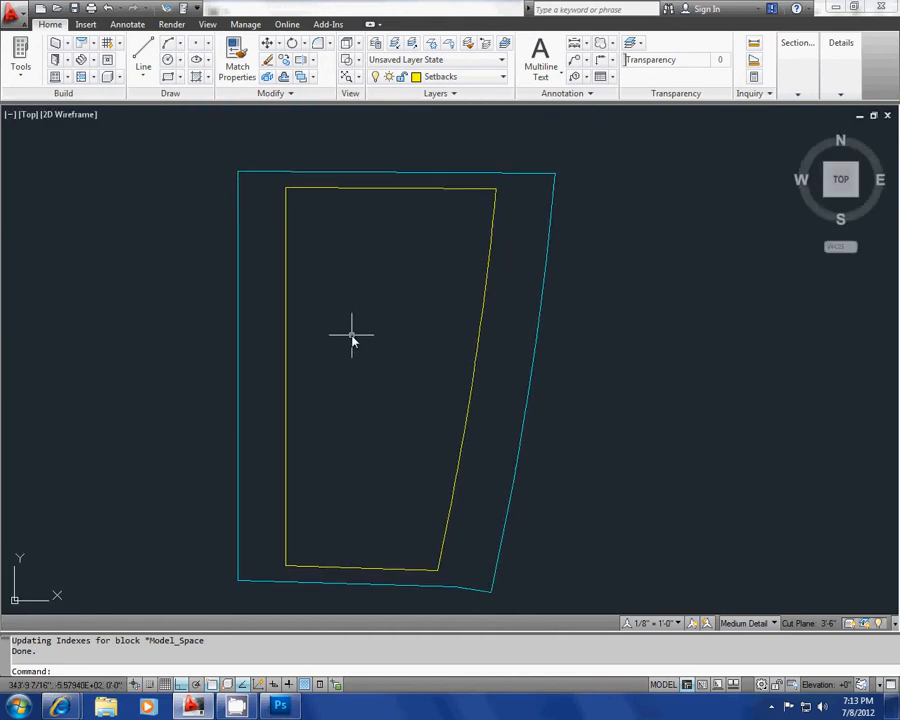
pyautogui.moveTo(352, 336)
pyautogui.mouseDown(button='middle')
pyautogui.moveTo(309, 328)
pyautogui.moveTo(342, 321)
pyautogui.mouseUp(button='middle')
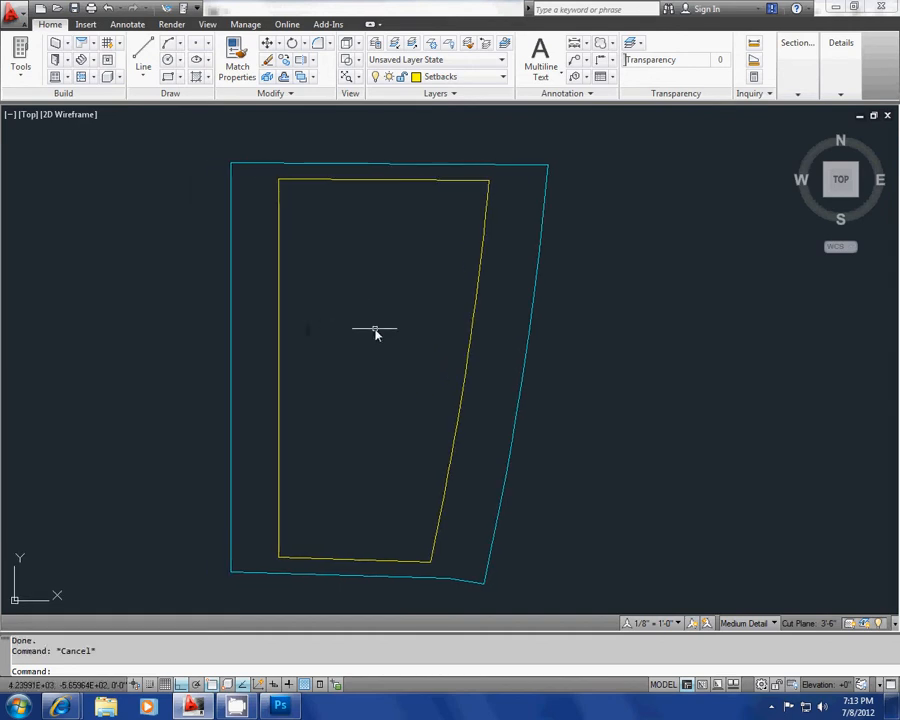
pyautogui.write('pl')
pyautogui.press('Return')
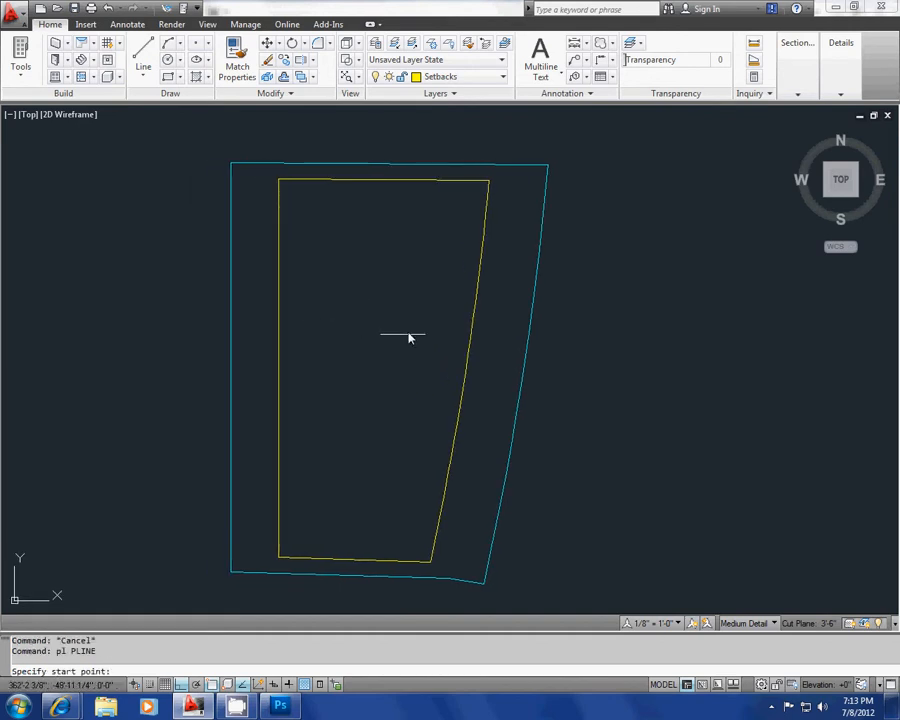
pyautogui.click(488, 181)
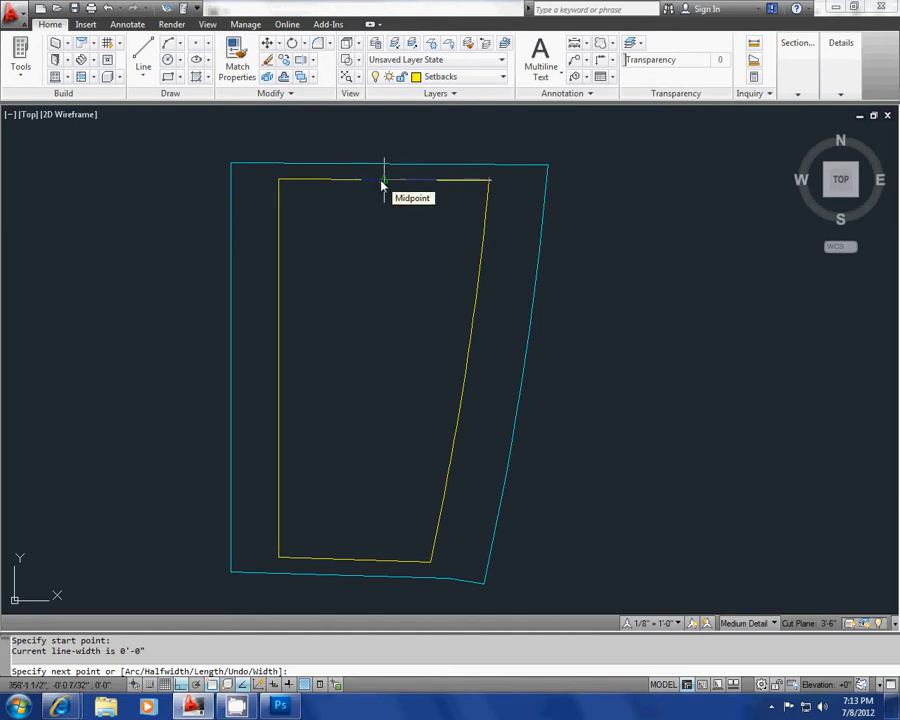
pyautogui.write('20')
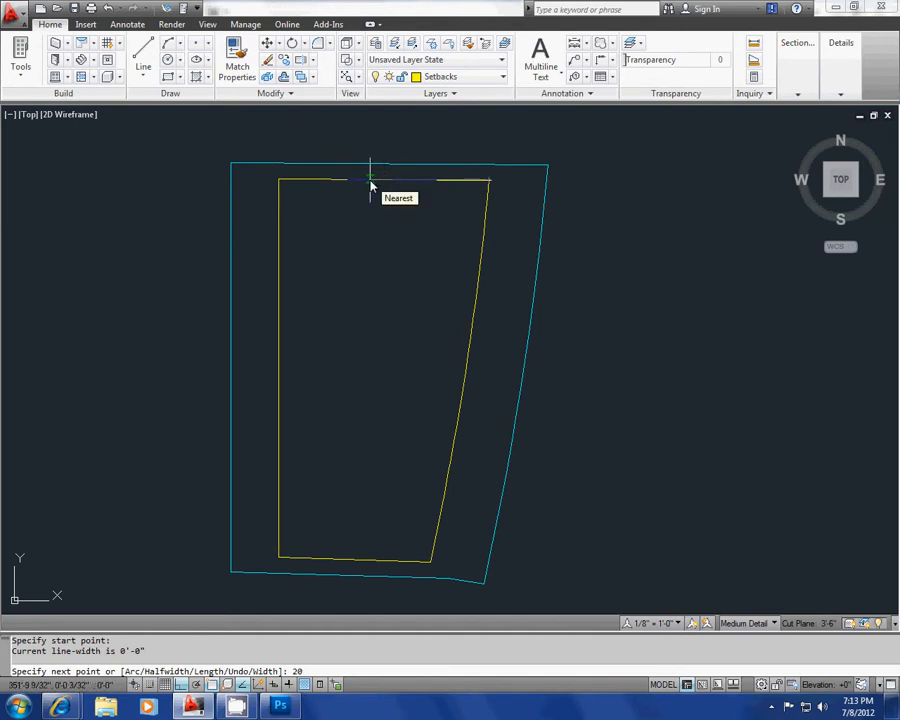
pyautogui.write("'")
pyautogui.press('Return')
pyautogui.scroll(3, 412, 222)
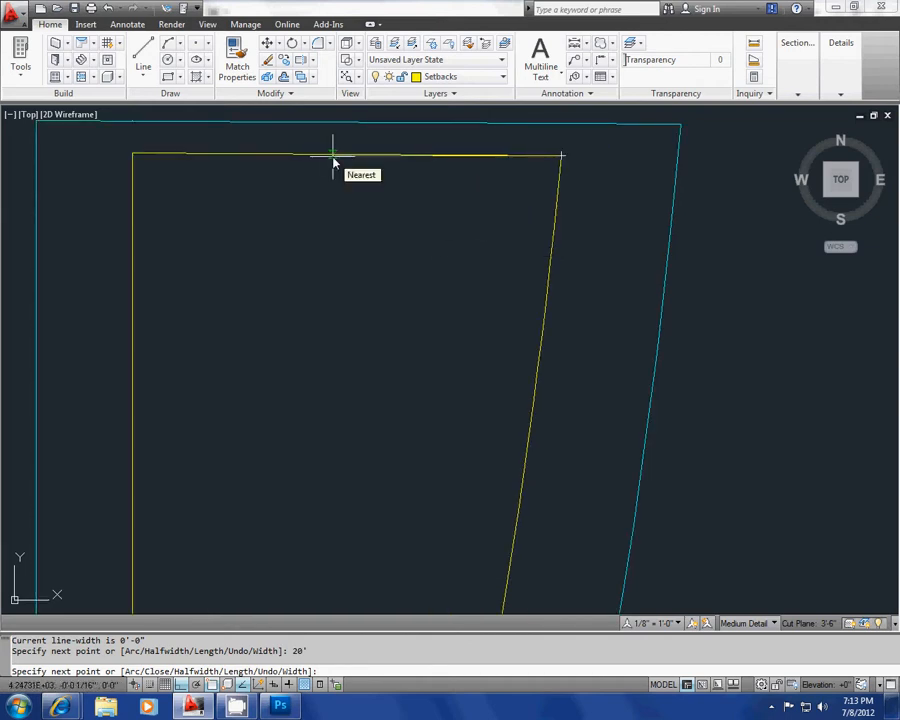
pyautogui.press('BackSpace')
pyautogui.press('BackSpace')
pyautogui.write('iu')
pyautogui.press('Return')
pyautogui.press('Return')
pyautogui.press('Escape')
pyautogui.press('Escape')
# Start a polyline at the upper-right corner of the setback outline, running 18' left, another 18' left and 27' down.
pyautogui.write('pl')
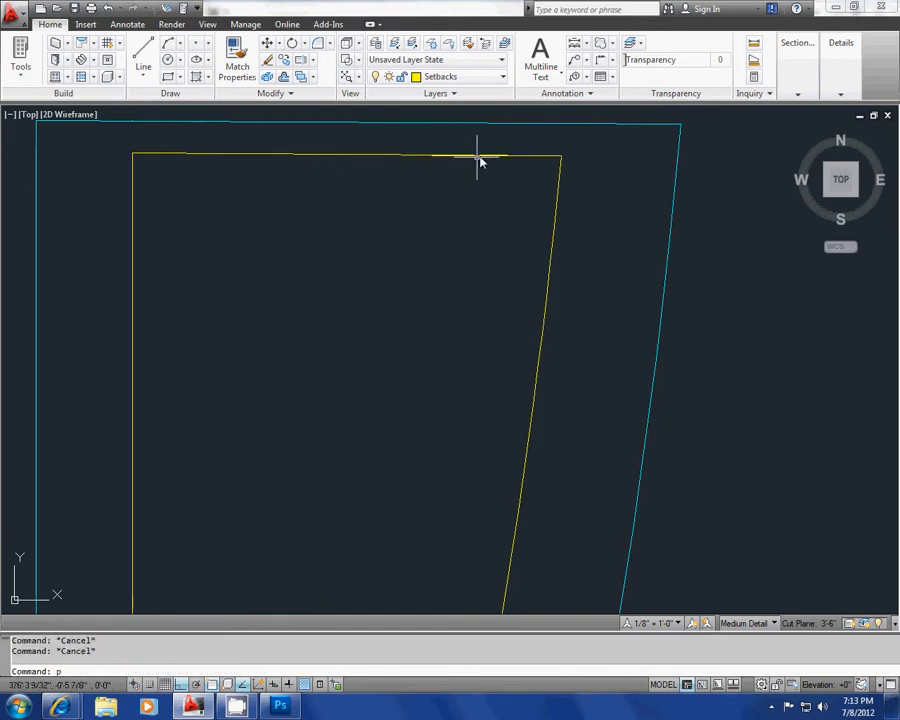
pyautogui.press('Return')
pyautogui.click(562, 156)
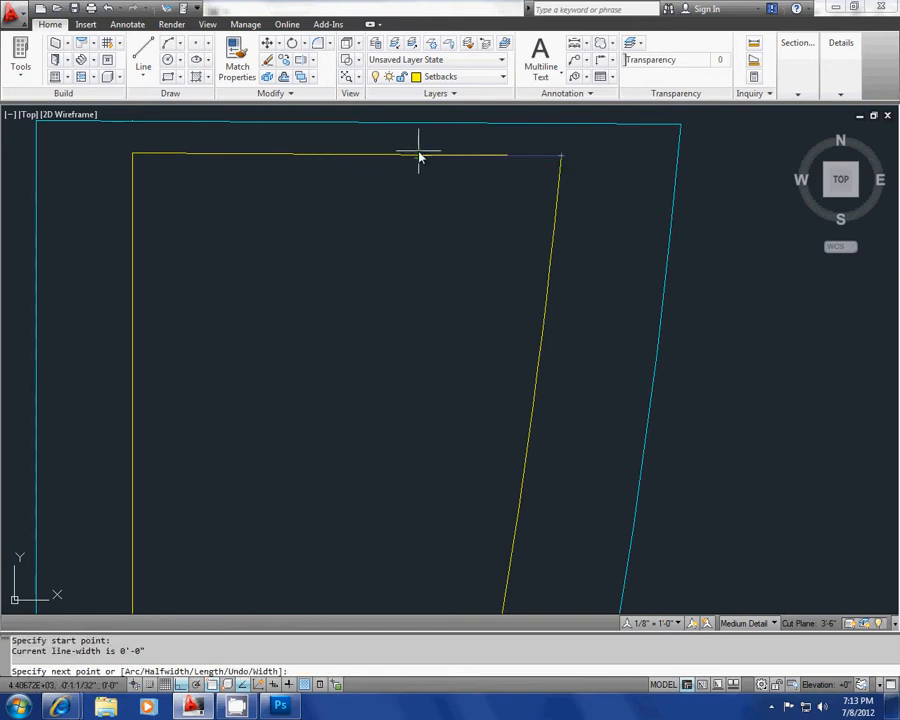
pyautogui.write("18'")
pyautogui.press('Return')
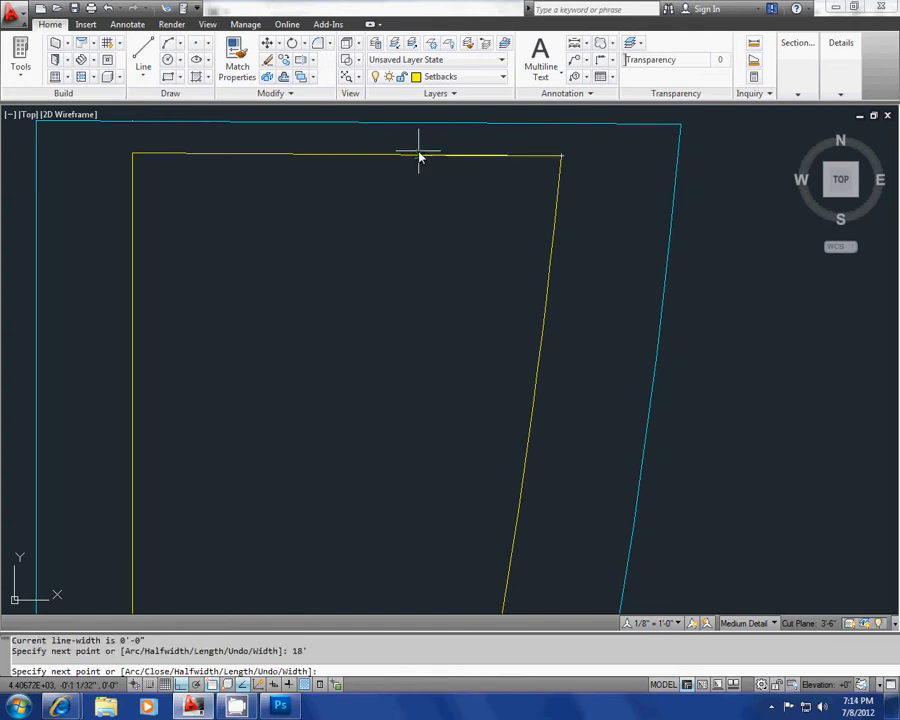
pyautogui.write("18'")
pyautogui.press('Return')
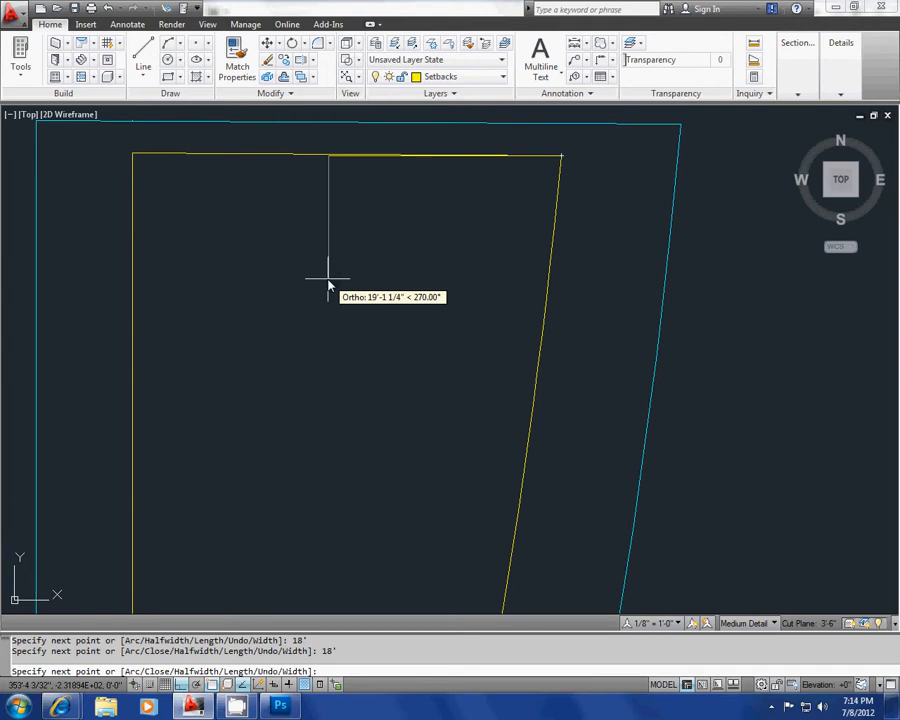
pyautogui.write("27'")
pyautogui.press('Return')
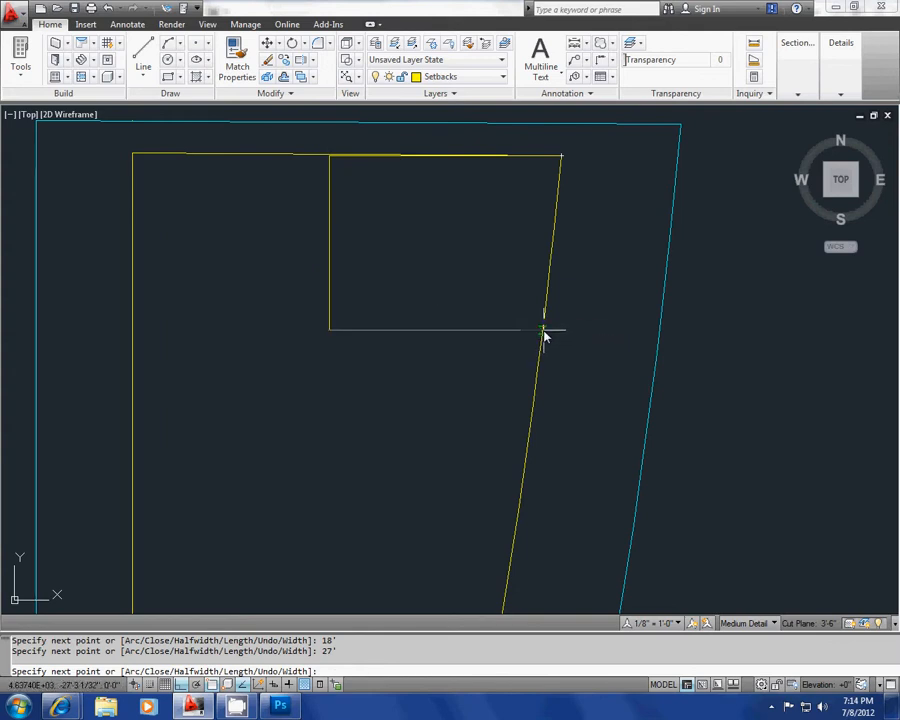
# Continue the polyline 18' to the right and straight up to its upper vertex, completing the 18' by 27' rectangle.
pyautogui.write('18')
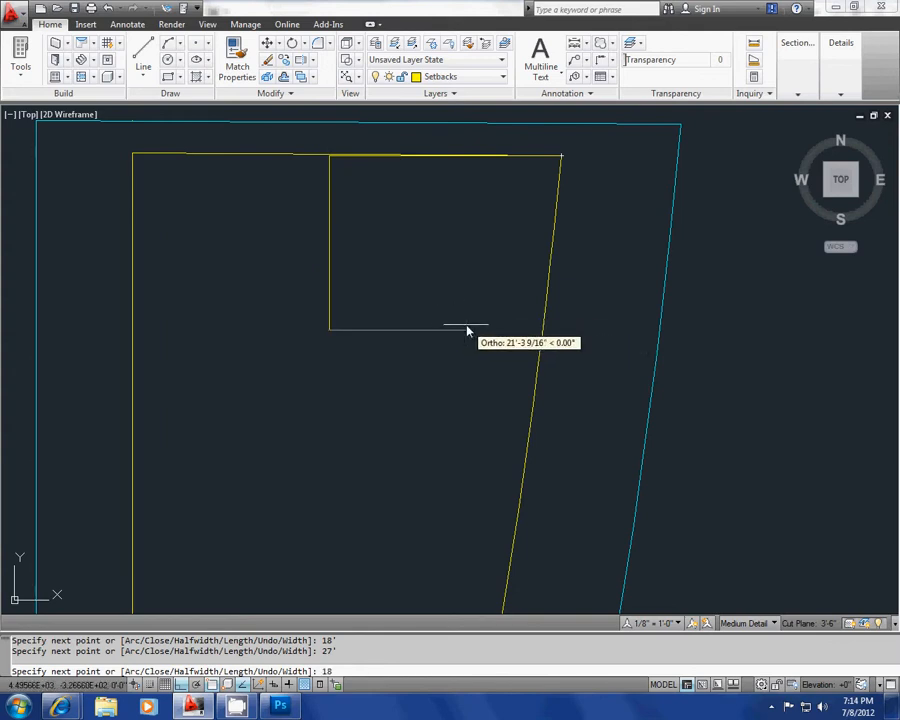
pyautogui.write("'")
pyautogui.press('Return')
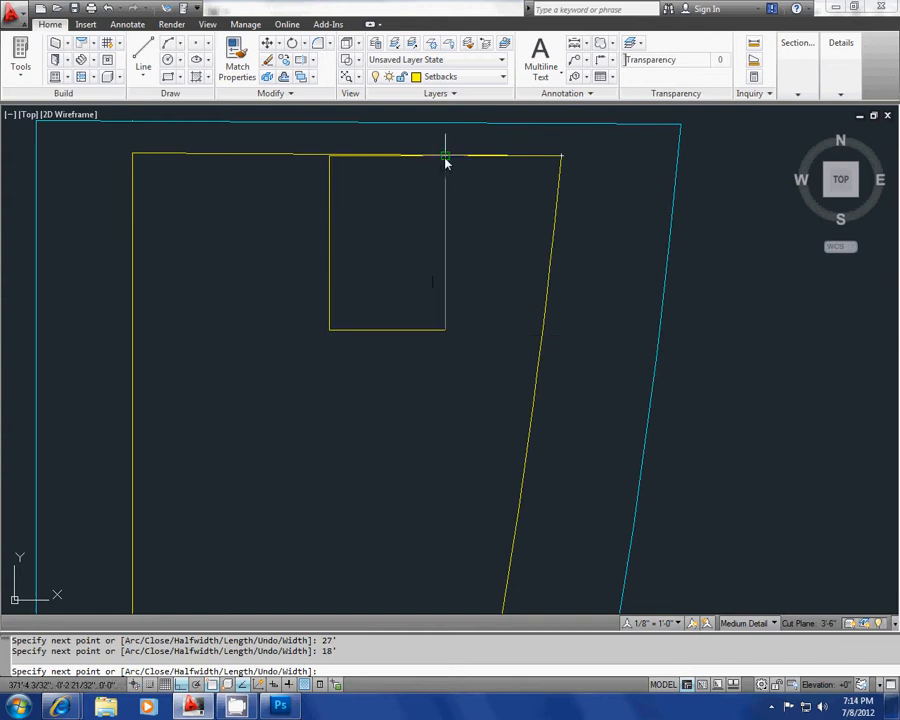
pyautogui.moveTo(438, 227); pyautogui.dragTo(438, 259, button='middle')
pyautogui.press('Escape')
pyautogui.press('Escape')
pyautogui.press('Escape')
pyautogui.moveTo(480, 396); pyautogui.dragTo(446, 394, button='middle')
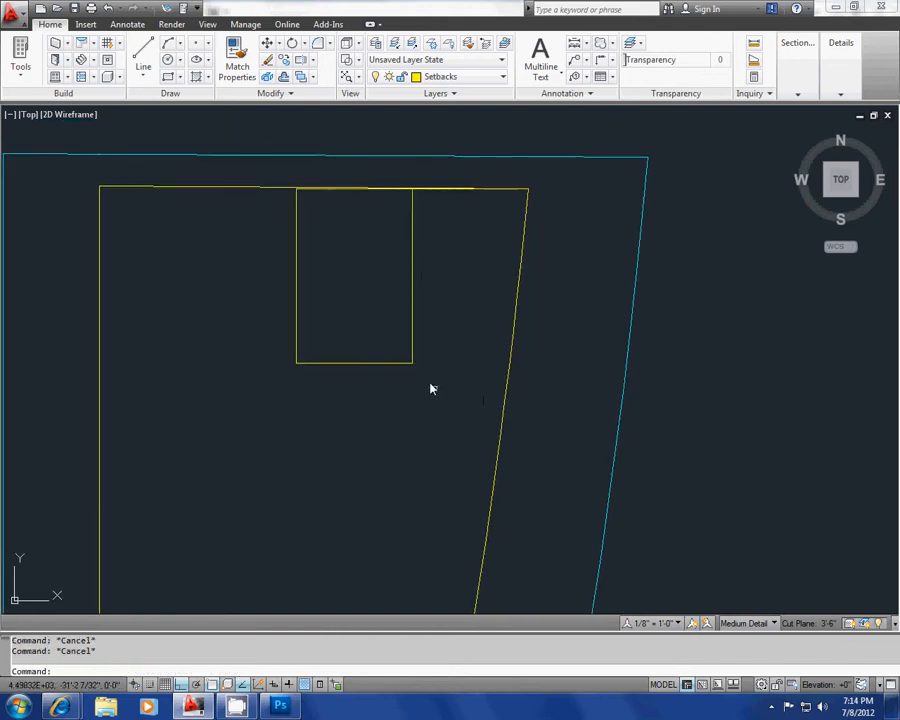
pyautogui.scroll(2, 311, 225)
pyautogui.moveTo(418, 348)
pyautogui.mouseDown(button='middle')
pyautogui.moveTo(418, 368)
pyautogui.moveTo(390, 319)
pyautogui.mouseUp(button='middle')
pyautogui.scroll(-2, 418, 368)
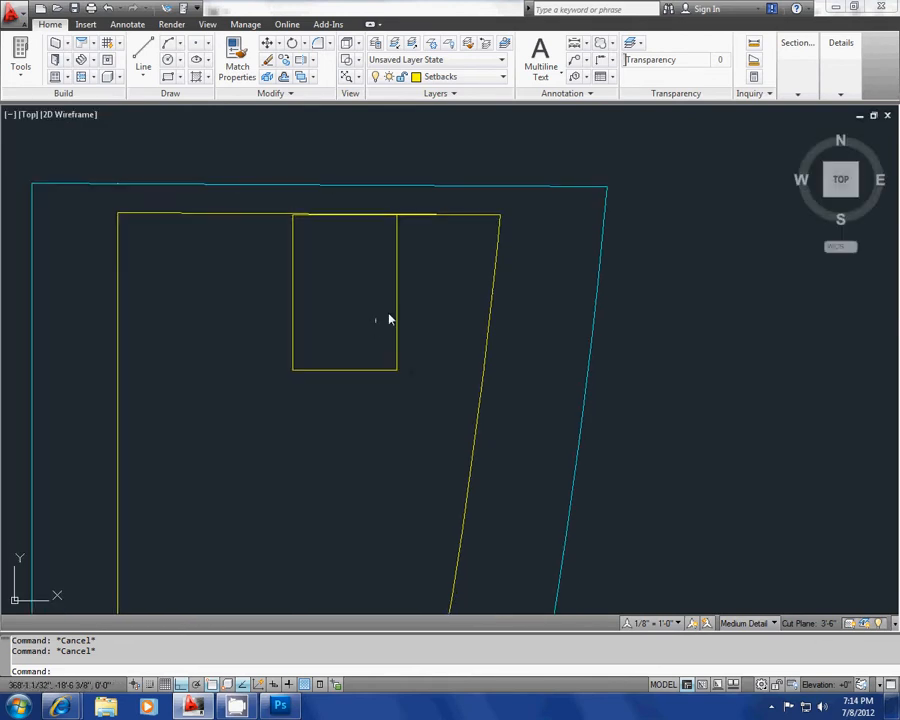
pyautogui.scroll(-3, 417, 316)
pyautogui.scroll(4, 405, 320)
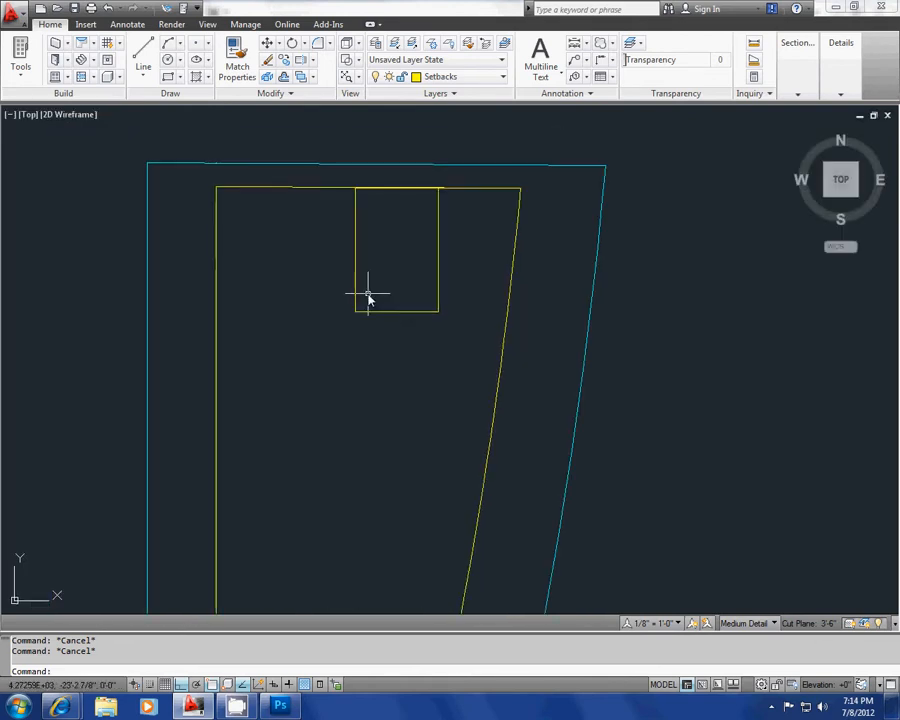
pyautogui.moveTo(400, 360); pyautogui.dragTo(416, 340, button='middle')
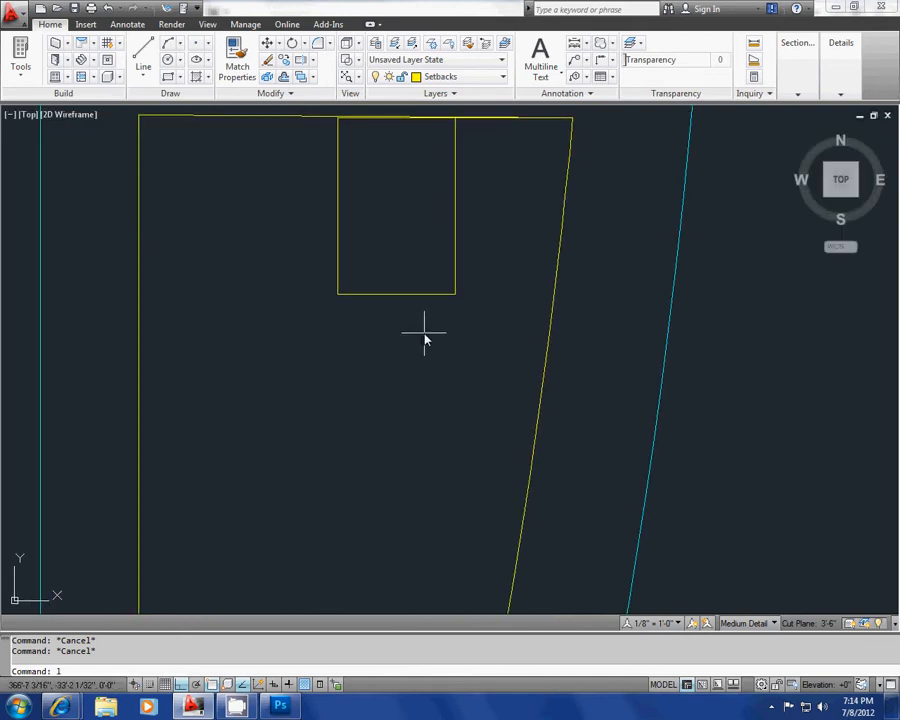
pyautogui.write('m,')
pyautogui.press('space')
pyautogui.press('Escape')
pyautogui.press('Escape')
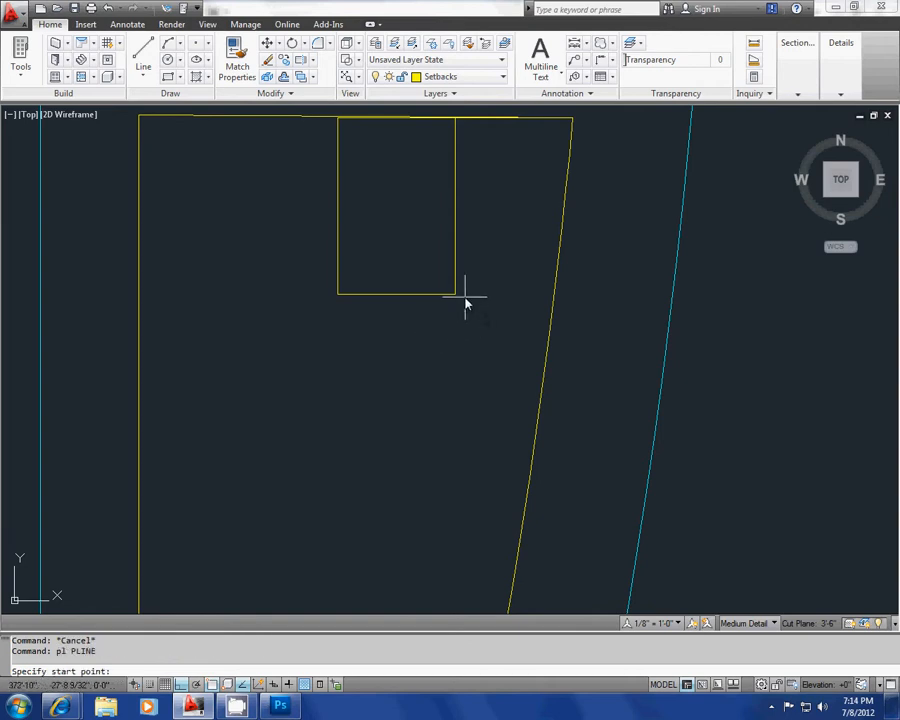
# Draw a horizontal polyline from the rectangle's lower-right corner to a point beyond the curved setback line.
pyautogui.click(456, 294)
pyautogui.click(578, 295)
pyautogui.scroll(3, 580, 300)
pyautogui.press('Escape')
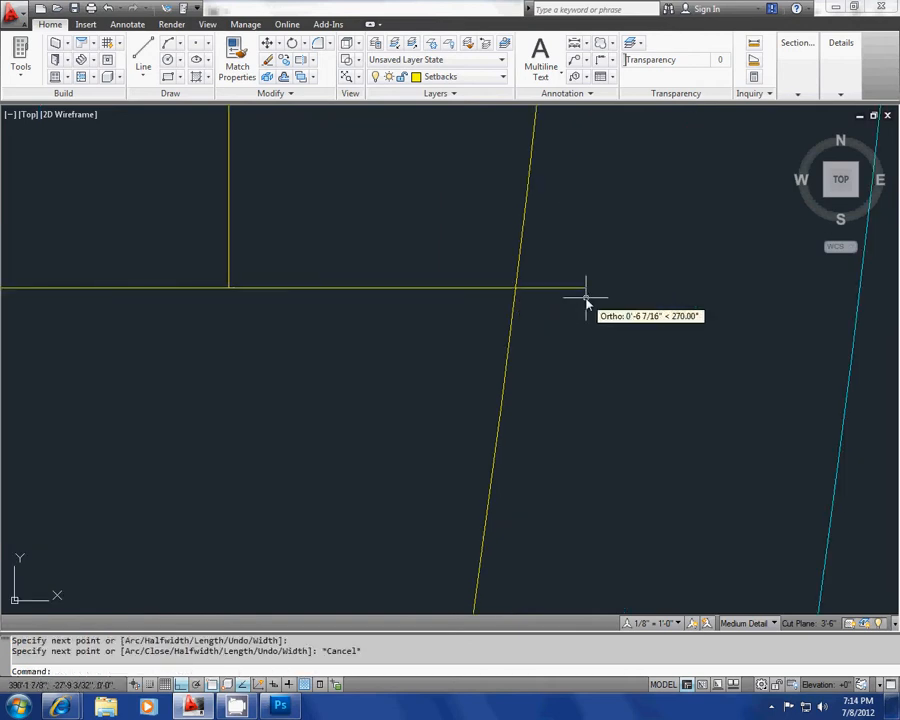
pyautogui.press('Escape')
# Trim the end of the horizontal line that overshoots the curved setback line.
pyautogui.moveTo(583, 324); pyautogui.dragTo(600, 306, button='middle')
pyautogui.moveTo(520, 320); pyautogui.dragTo(547, 372, button='middle')
pyautogui.write('t')
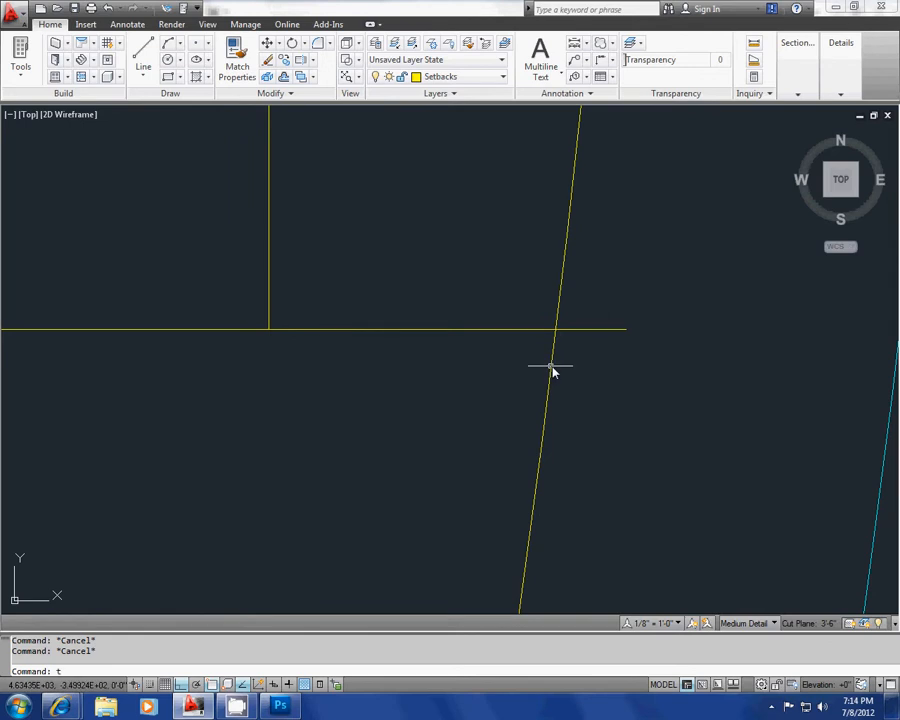
pyautogui.write('r')
pyautogui.press('space')
pyautogui.press('space')
pyautogui.click(652, 376)
pyautogui.click(607, 312)
pyautogui.moveTo(590, 331); pyautogui.dragTo(570, 410, button='middle')
pyautogui.scroll(-5, 569, 411)
pyautogui.scroll(5, 488, 293)
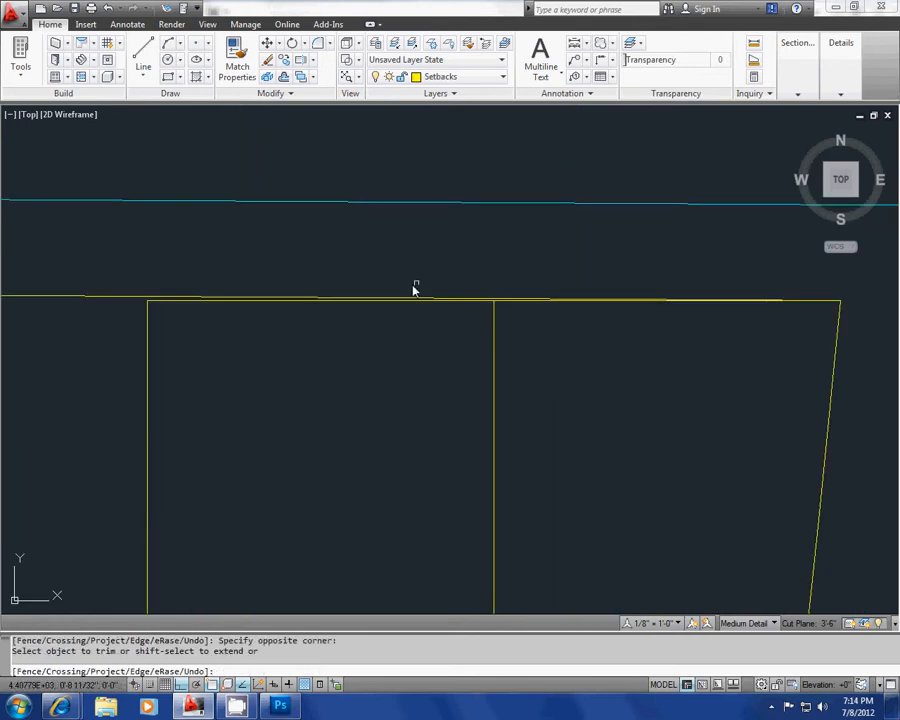
pyautogui.press('Escape')
# Stretch the rectangle's two upper vertices onto the upper setback line.
pyautogui.click(196, 300)
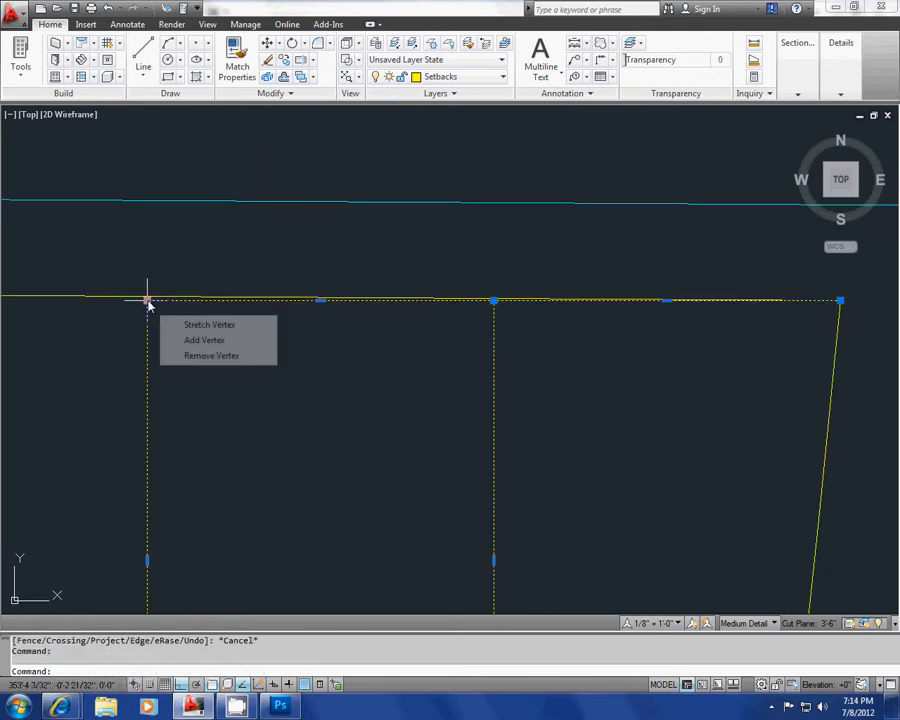
pyautogui.click(147, 301)
pyautogui.press('Escape')
pyautogui.scroll(3, 536, 339)
pyautogui.click(470, 327)
pyautogui.click(418, 306)
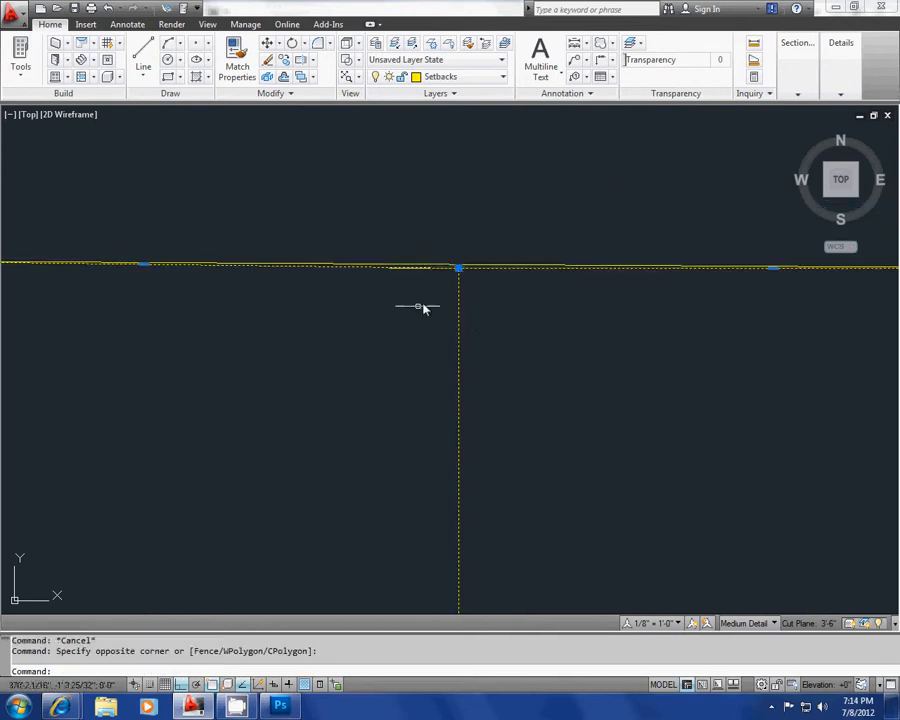
pyautogui.click(459, 268)
pyautogui.scroll(-5, 459, 268)
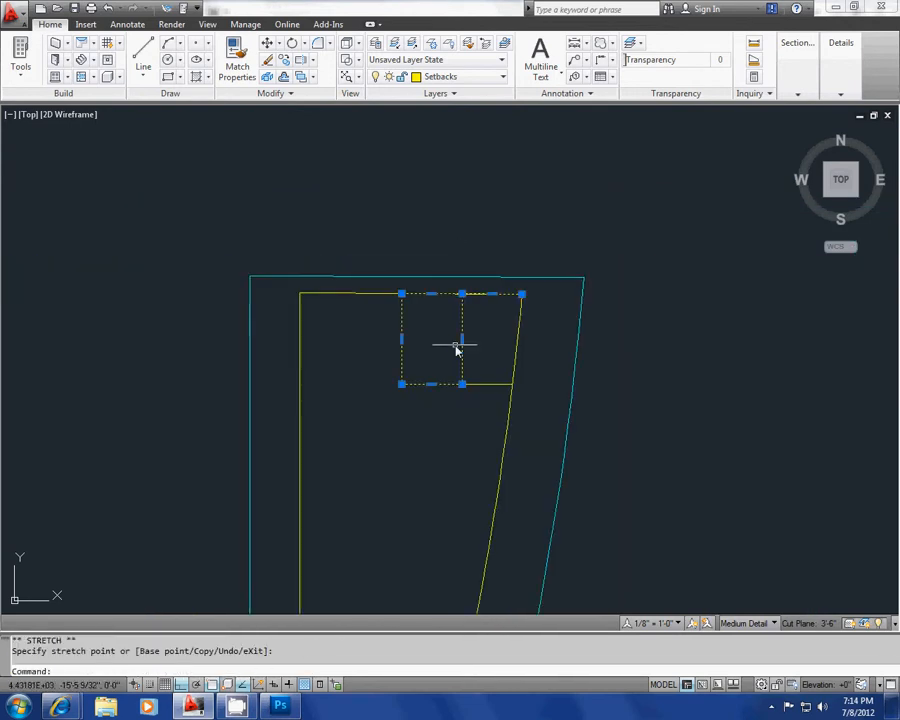
pyautogui.press('Escape')
pyautogui.scroll(-4, 465, 370)
pyautogui.scroll(2, 448, 380)
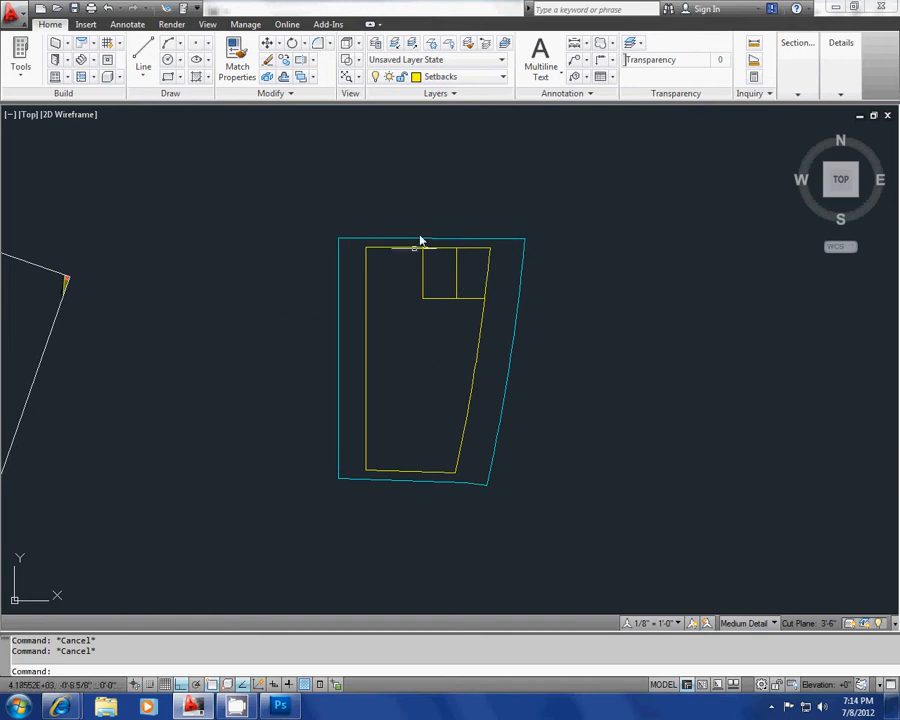
pyautogui.scroll(3, 440, 346)
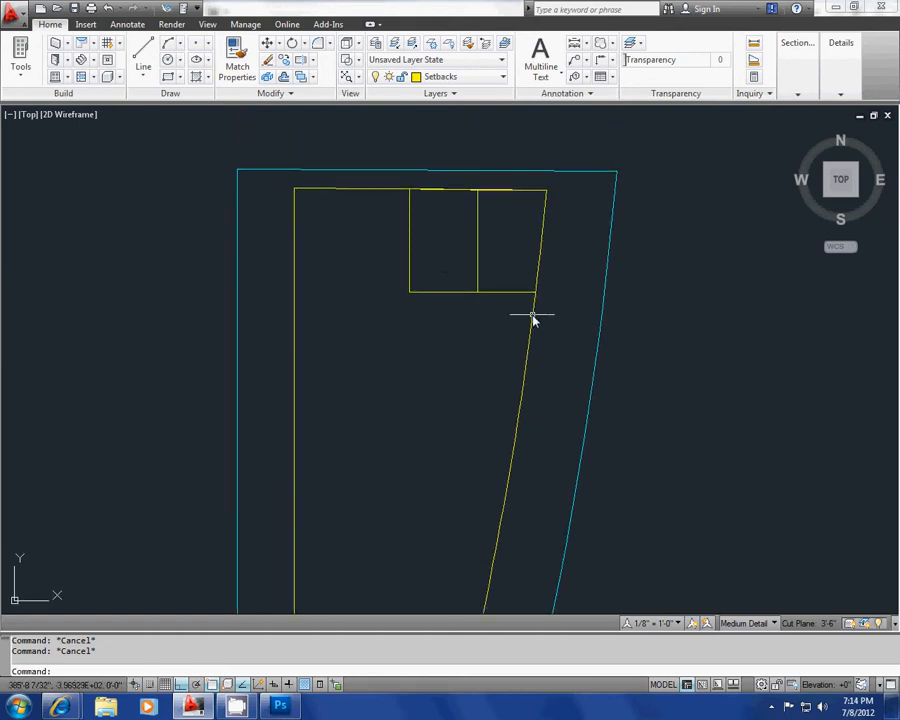
pyautogui.moveTo(504, 311); pyautogui.dragTo(456, 272, button='middle')
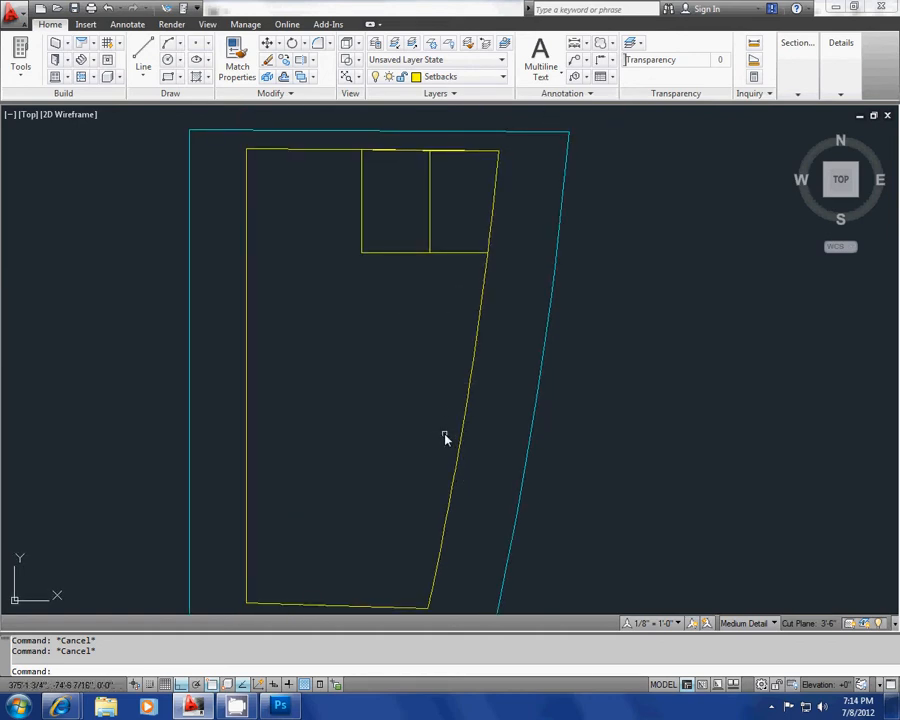
pyautogui.press('Return')
pyautogui.click(479, 298)
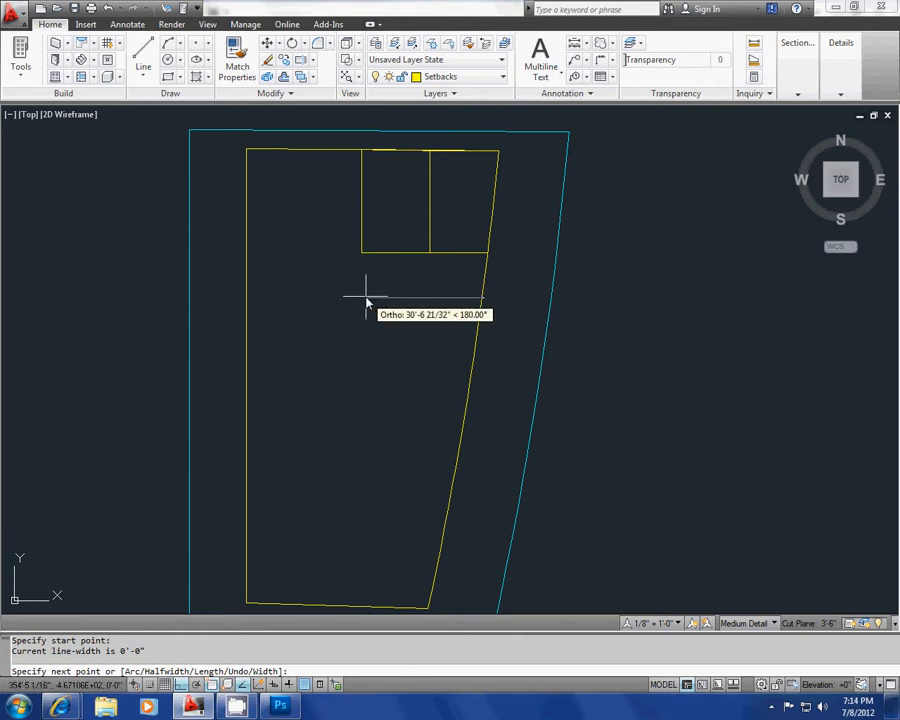
pyautogui.press('Escape')
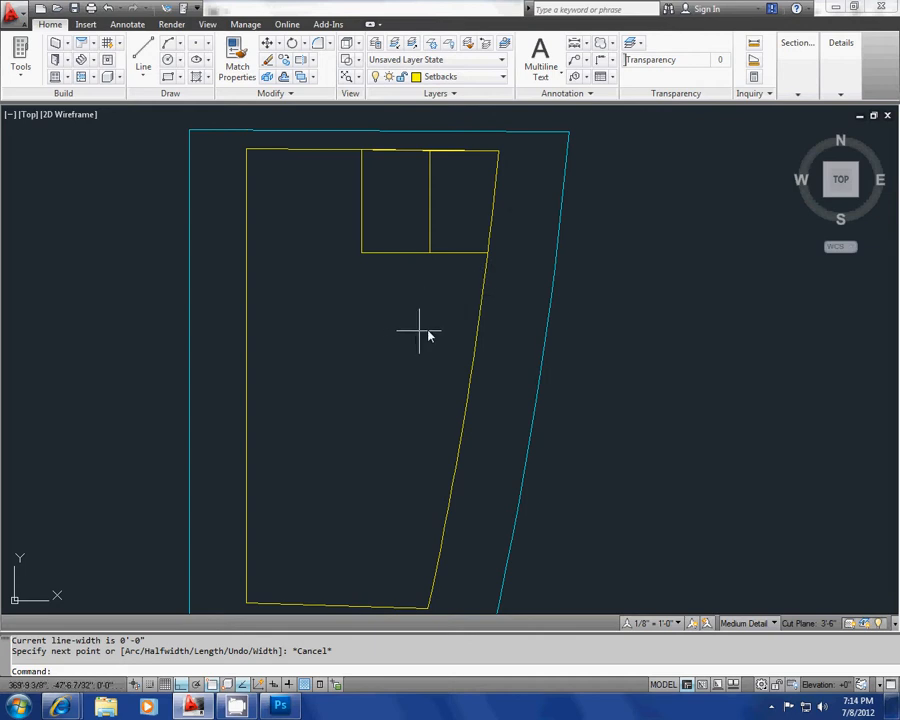
# With polar tracking on, draw a polyline from the curved setback line horizontally to below the block's lower-left corner and straight down near the lower setback.
pyautogui.moveTo(473, 332); pyautogui.dragTo(405, 331, button='middle')
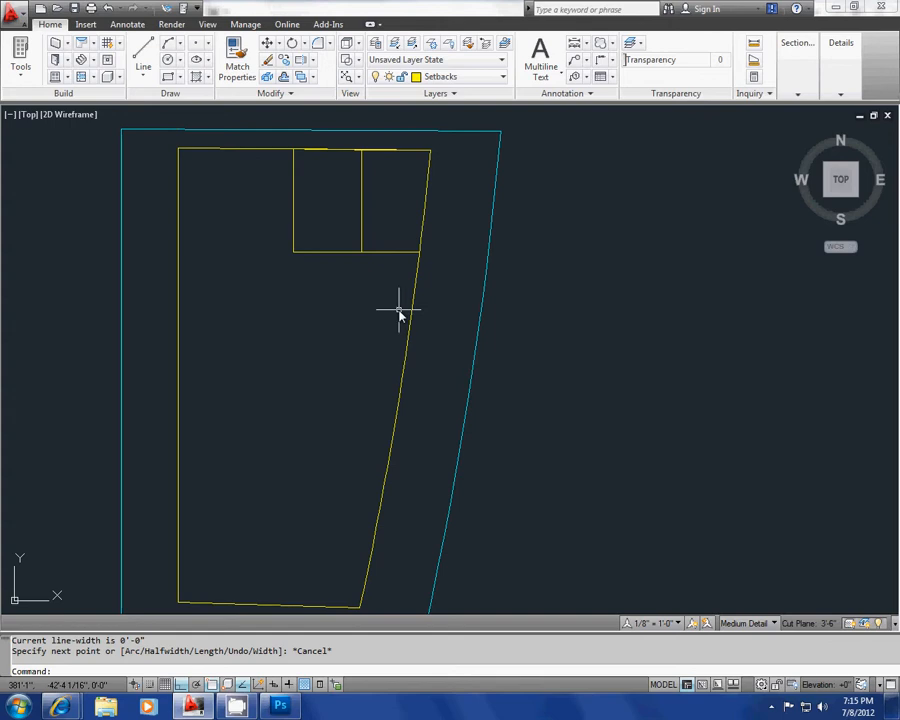
pyautogui.moveTo(404, 310); pyautogui.dragTo(333, 287, button='middle')
pyautogui.press('Escape')
pyautogui.press('Escape')
pyautogui.write('pl')
pyautogui.press('Return')
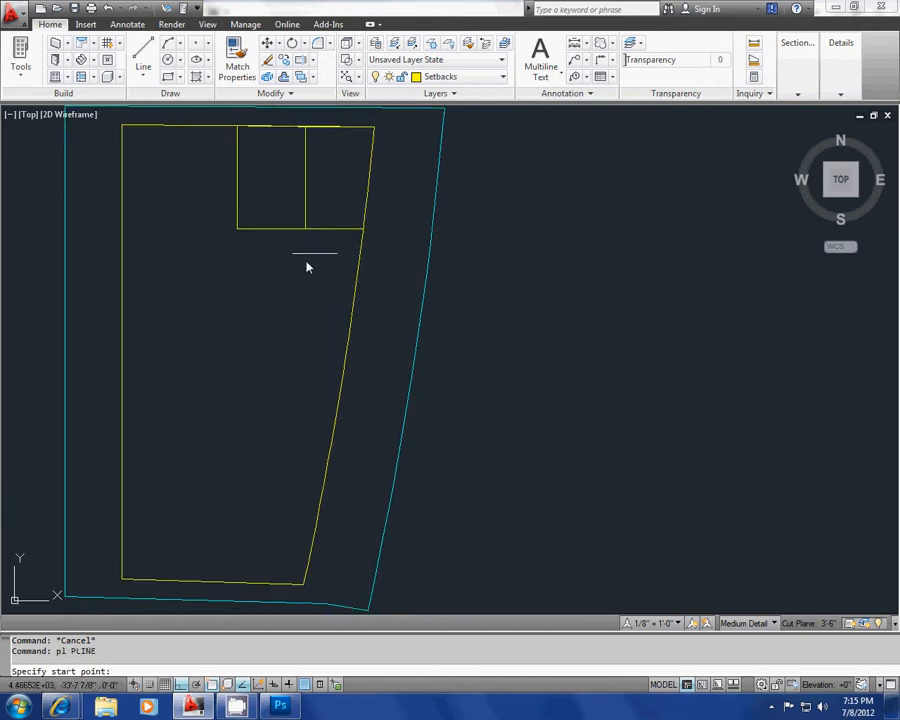
pyautogui.click(350, 311)
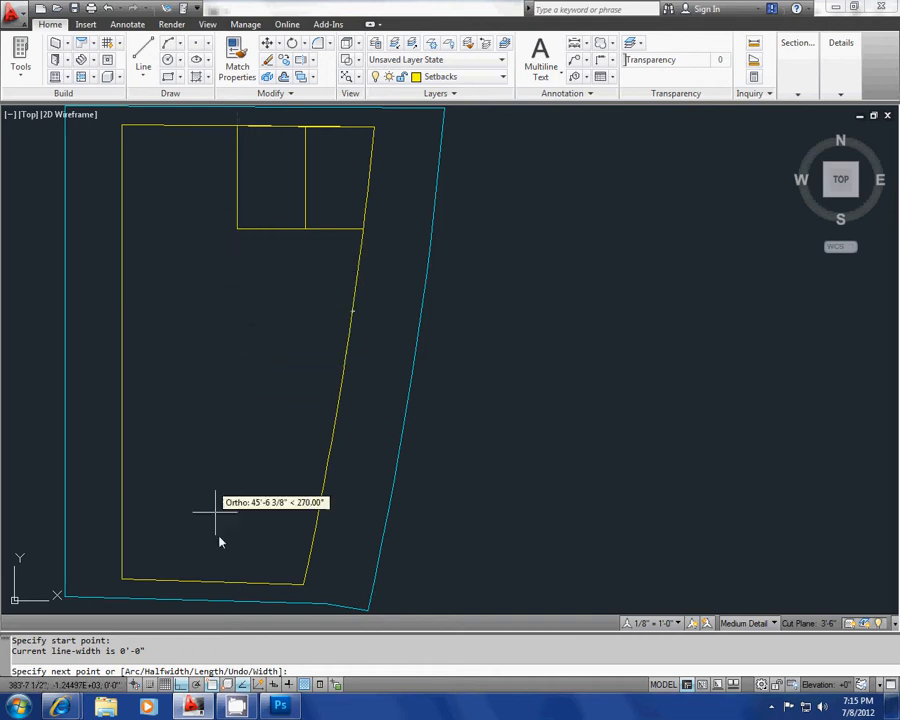
pyautogui.click(197, 685)
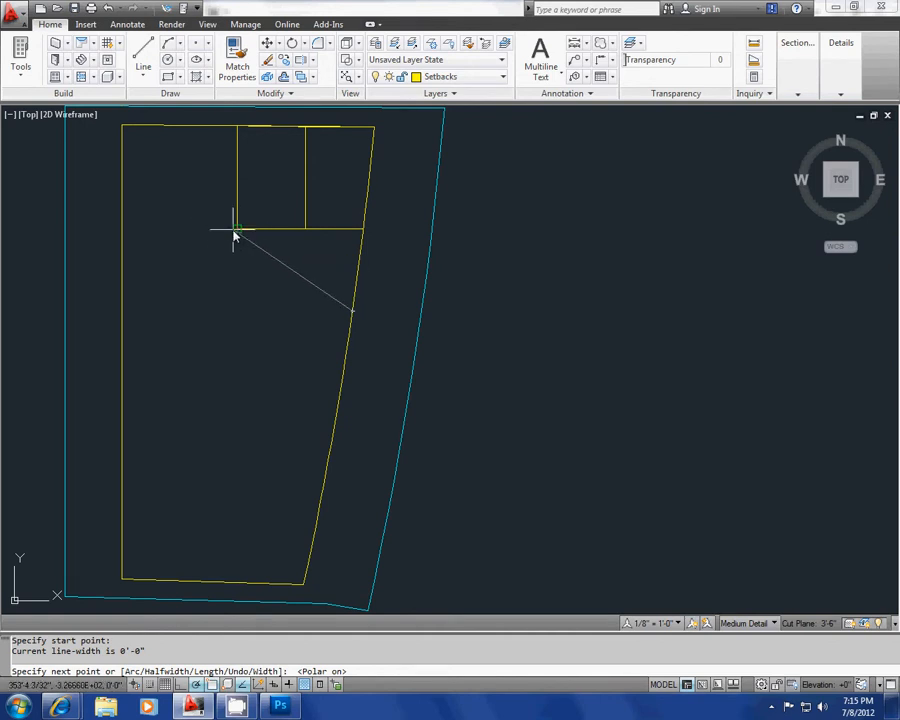
pyautogui.click(240, 316)
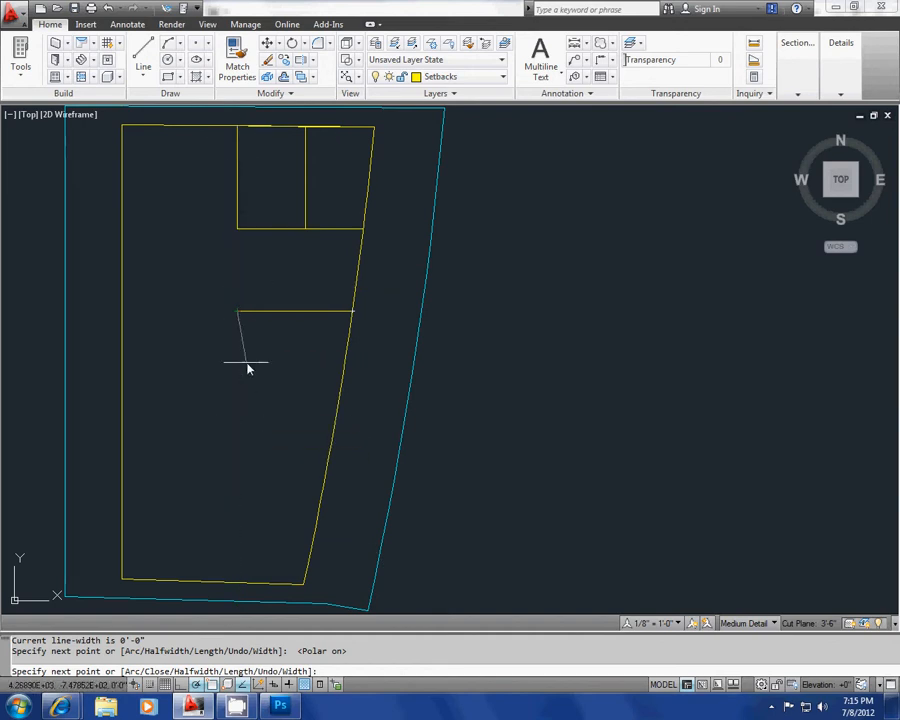
pyautogui.click(237, 528)
pyautogui.press('Escape')
pyautogui.moveTo(221, 362); pyautogui.dragTo(213, 402, button='middle')
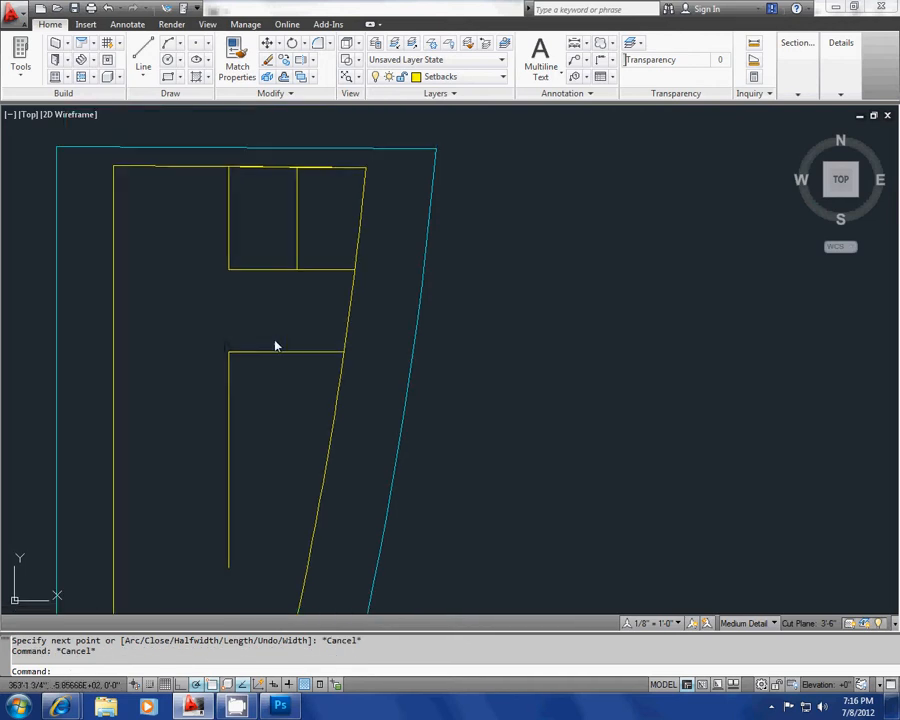
pyautogui.moveTo(275, 341); pyautogui.dragTo(253, 350, button='middle')
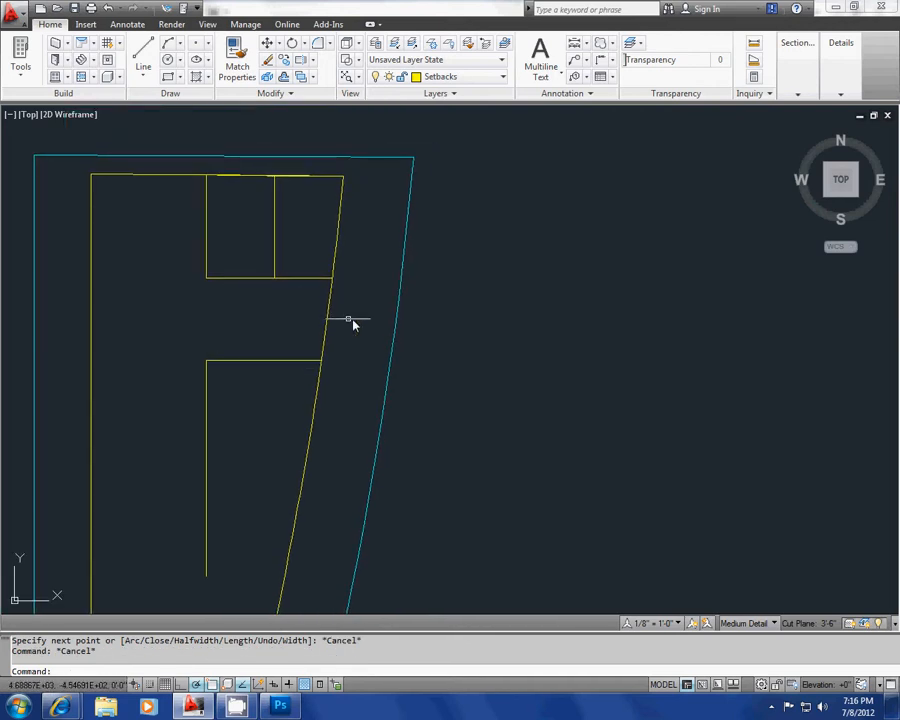
pyautogui.moveTo(324, 333)
pyautogui.mouseDown(button='middle')
pyautogui.moveTo(313, 324)
pyautogui.moveTo(398, 301)
pyautogui.mouseUp(button='middle')
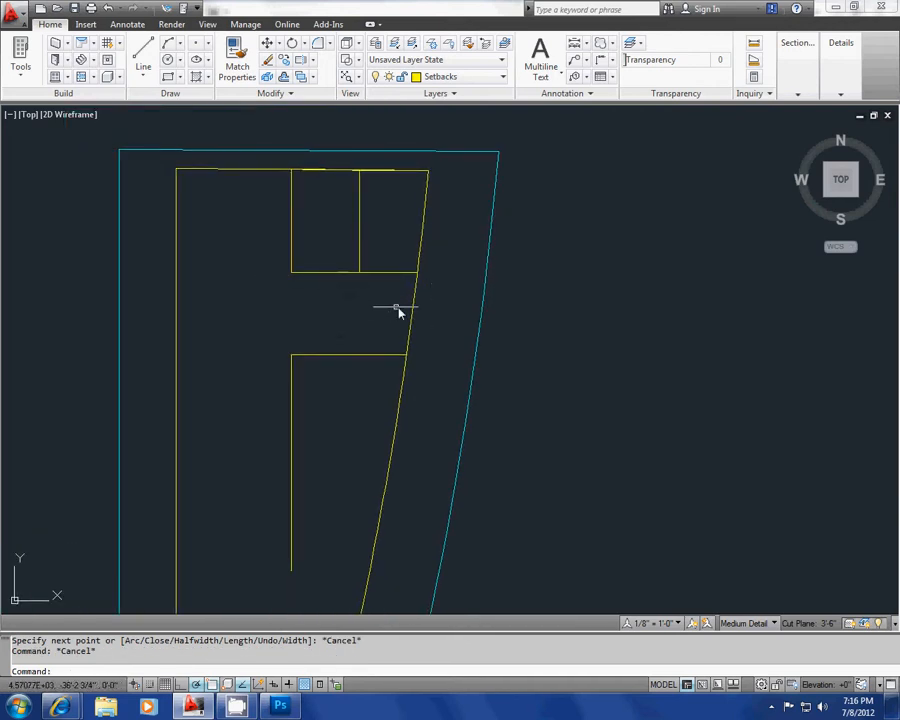
pyautogui.press('Escape')
pyautogui.write('pl')
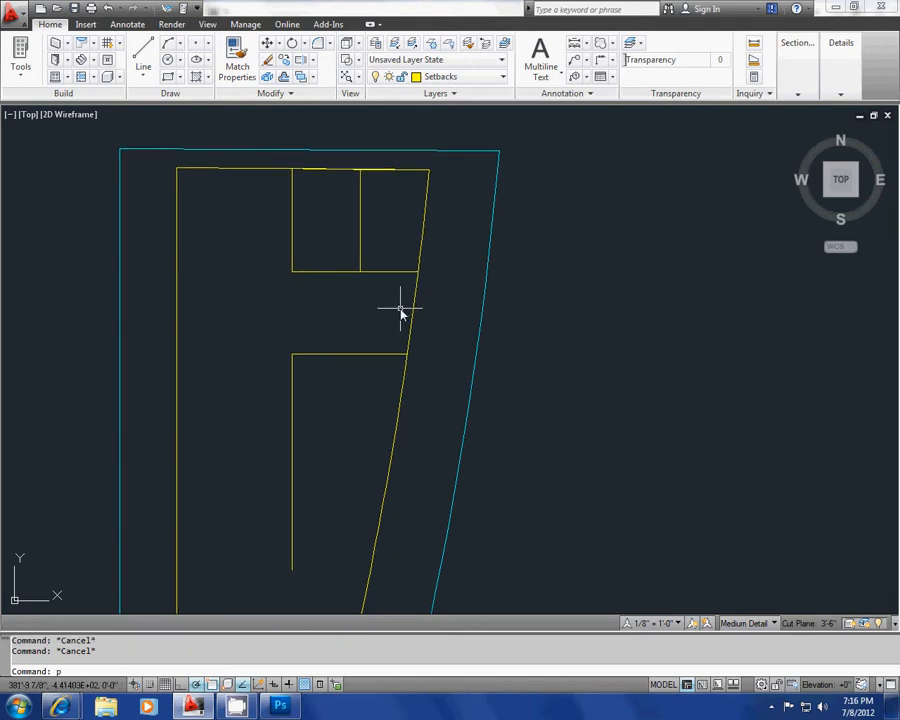
pyautogui.press('Return')
pyautogui.moveTo(363, 296); pyautogui.dragTo(388, 296, button='middle')
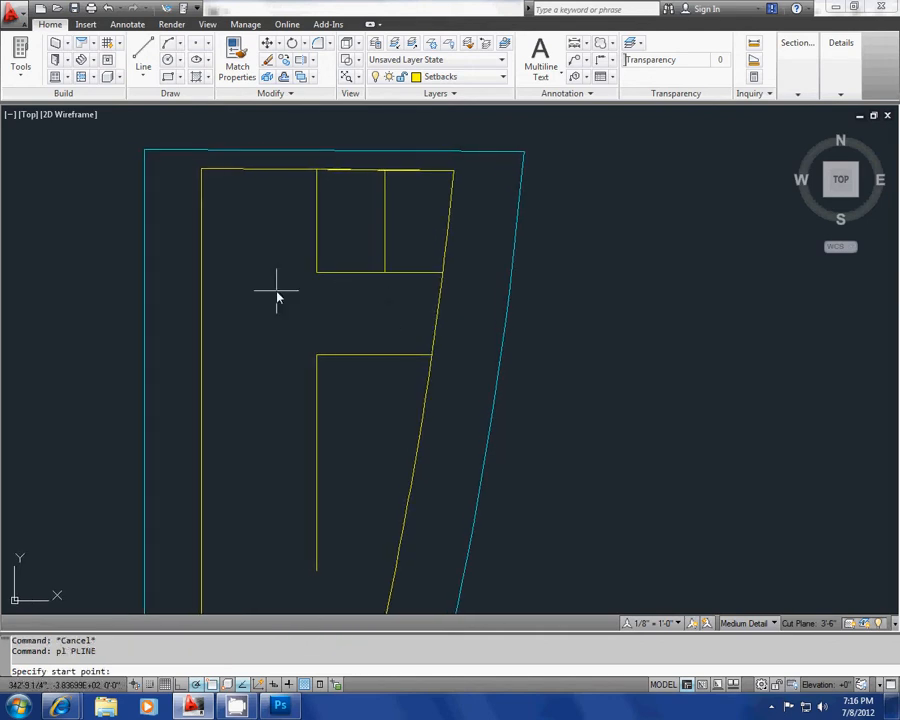
pyautogui.moveTo(277, 296)
pyautogui.mouseDown(button='middle')
pyautogui.moveTo(308, 294)
pyautogui.moveTo(268, 220)
pyautogui.mouseUp(button='middle')
pyautogui.press('Escape')
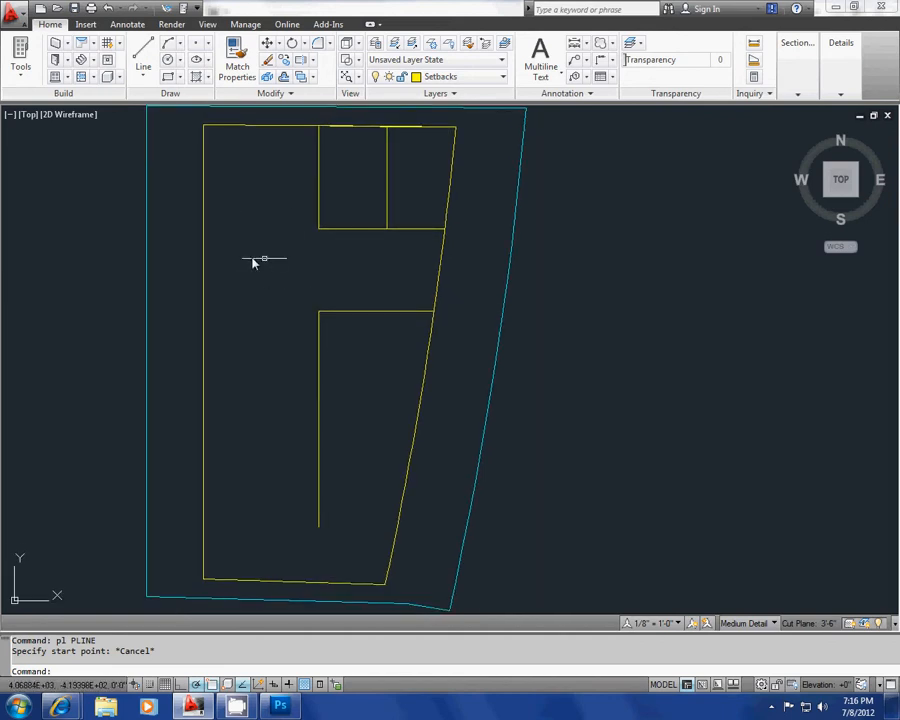
pyautogui.moveTo(254, 270); pyautogui.dragTo(254, 247, button='middle')
pyautogui.moveTo(258, 322); pyautogui.dragTo(272, 366, button='middle')
pyautogui.press('Escape')
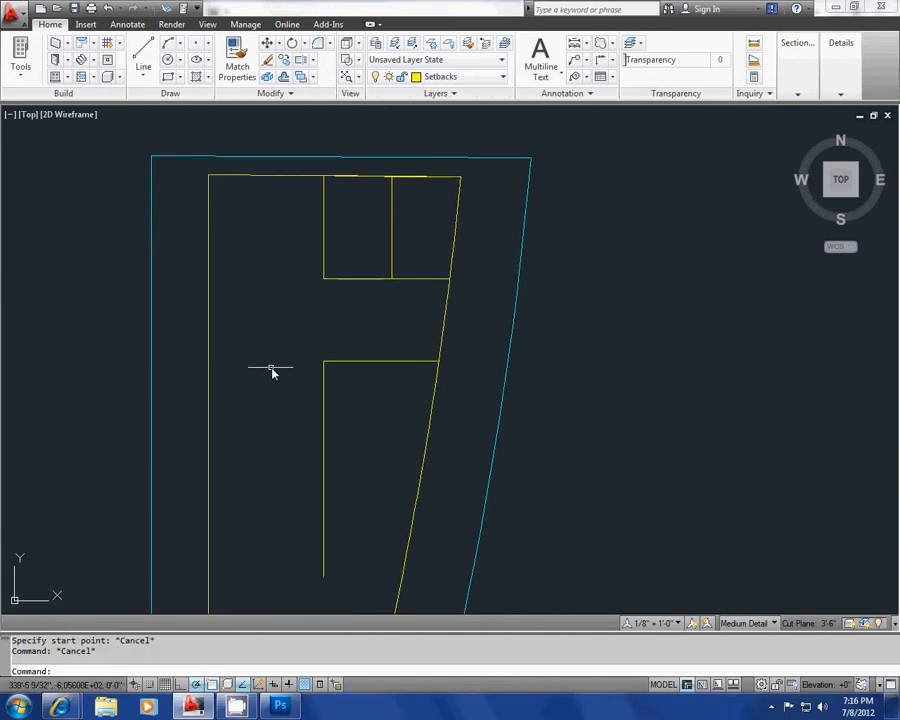
# Draw a horizontal polyline from the block's lower-left corner to the left setback line.
pyautogui.press('Escape')
pyautogui.write('pl')
pyautogui.press('Return')
pyautogui.click(320, 280)
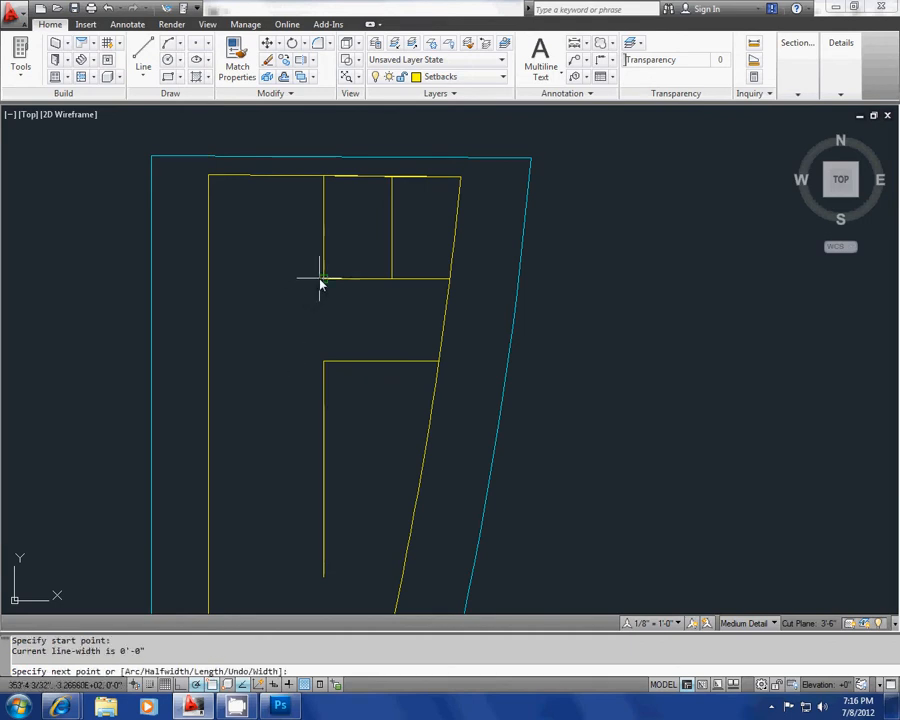
pyautogui.click(211, 280)
pyautogui.press('Escape')
# Draw a vertical polyline from the block's lower-left corner down to the corner of the L-shaped polyline.
pyautogui.press('Return')
pyautogui.click(321, 280)
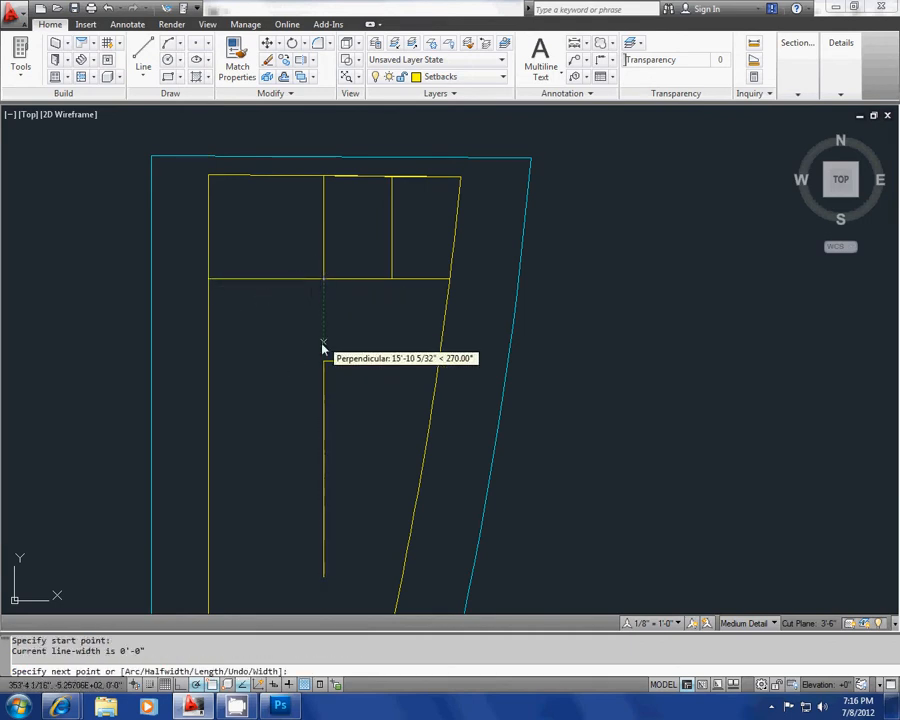
pyautogui.click(323, 361)
pyautogui.press('Escape')
pyautogui.moveTo(322, 424)
pyautogui.mouseDown(button='middle')
pyautogui.moveTo(317, 315)
pyautogui.moveTo(325, 288)
pyautogui.moveTo(312, 361)
pyautogui.mouseUp(button='middle')
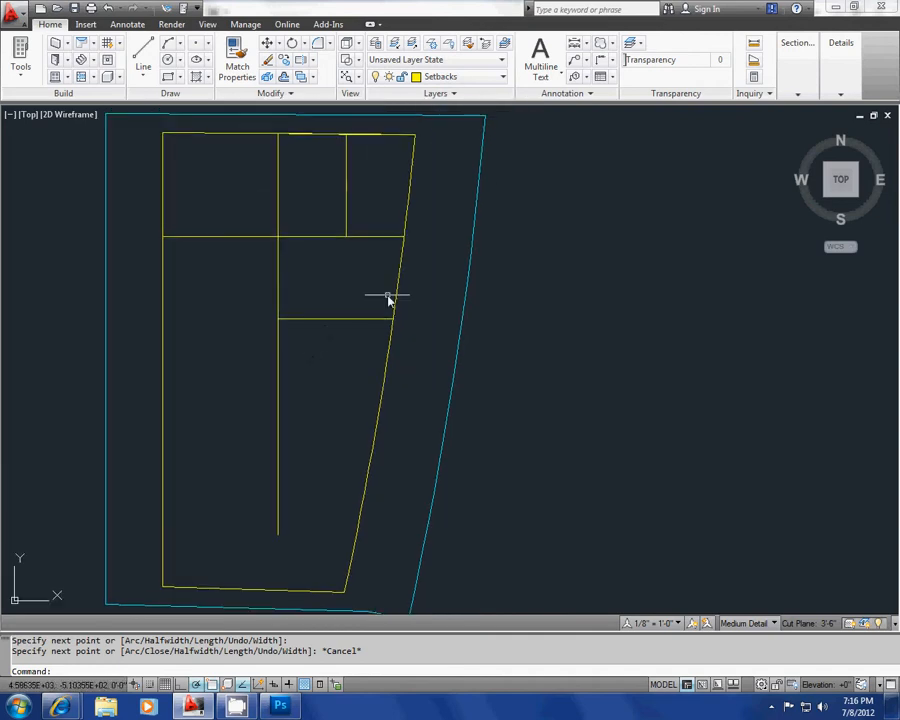
# Close off a narrow strip with a polyline from the lower horizontal line straight down and across to the long vertical line's lower end.
pyautogui.press('Escape')
pyautogui.press('Escape')
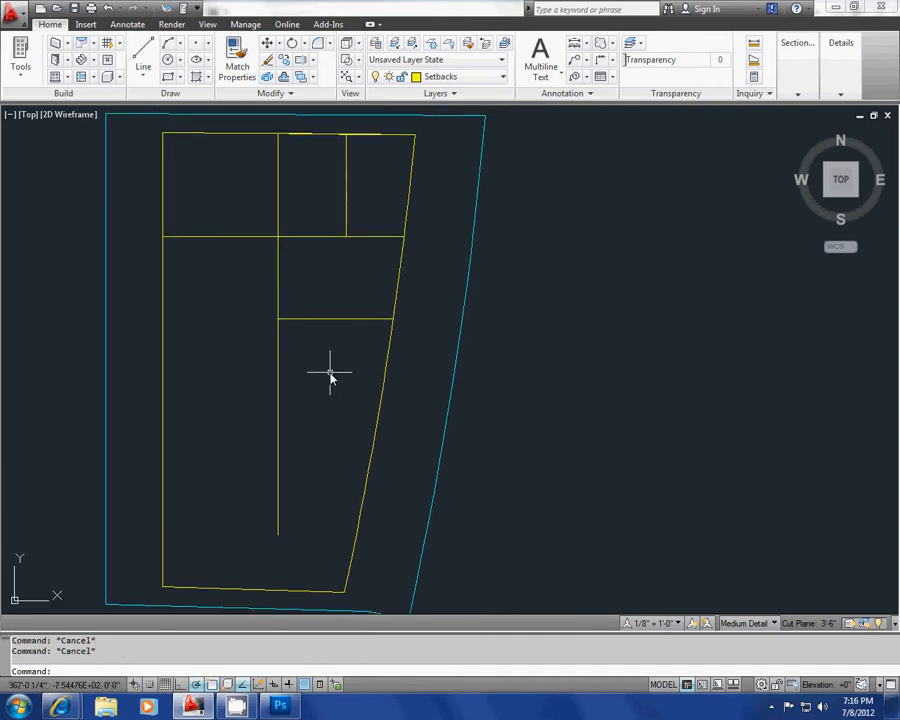
pyautogui.click(303, 319)
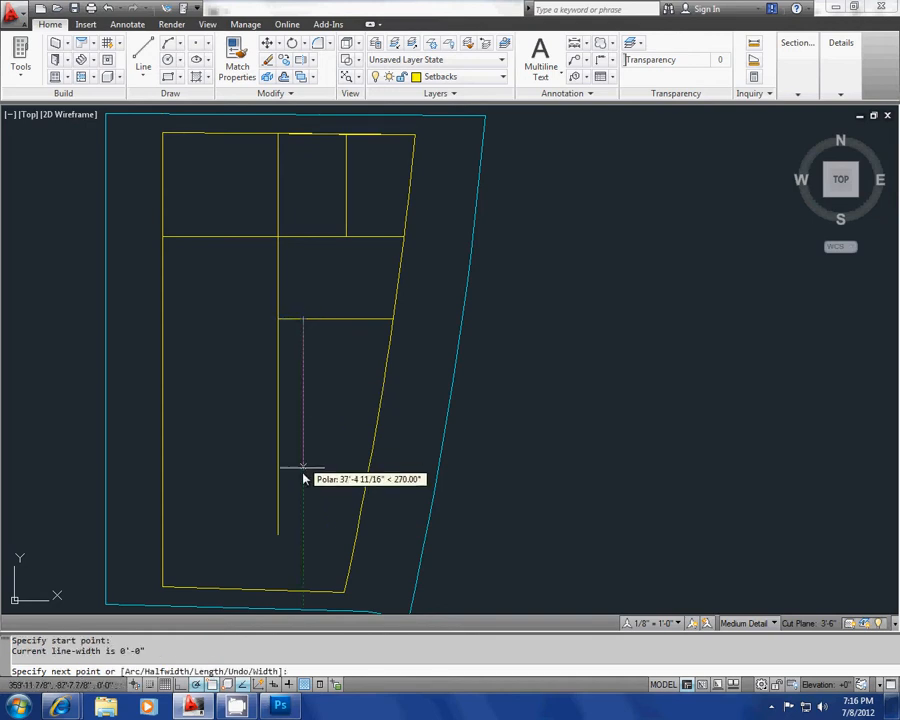
pyautogui.click(302, 536)
pyautogui.click(278, 535)
pyautogui.press('Escape')
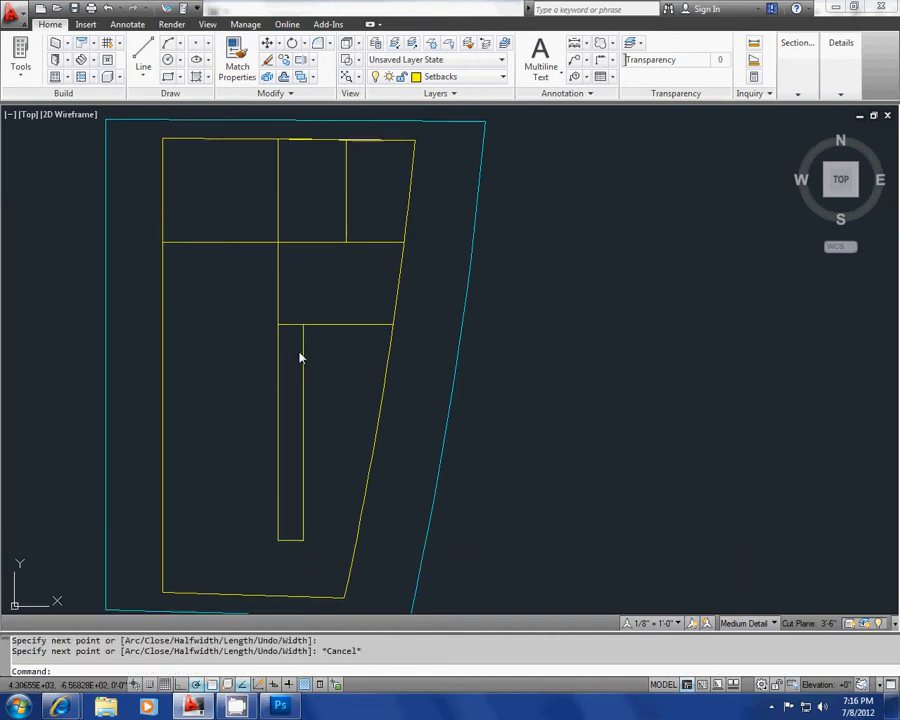
# Trim the short piece of the lower horizontal line that caps the top of the narrow strip.
pyautogui.press('Escape')
pyautogui.press('Escape')
pyautogui.write('tr')
pyautogui.press('Return')
pyautogui.press('Return')
pyautogui.click(289, 334)
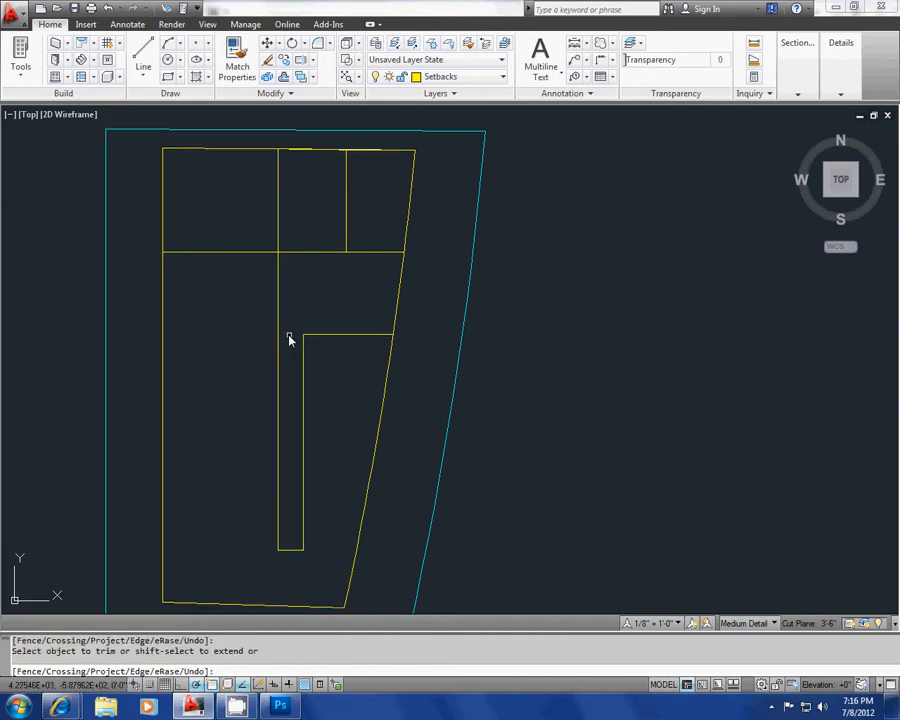
pyautogui.press('Escape')
pyautogui.moveTo(294, 380); pyautogui.dragTo(290, 360, button='middle')
pyautogui.write('pl')
pyautogui.press('Return')
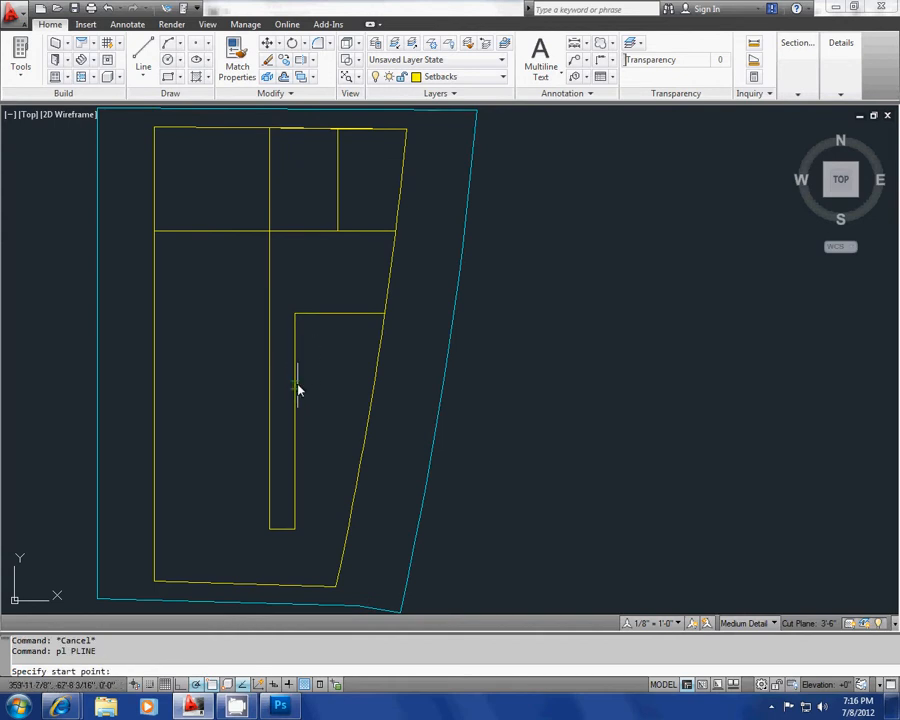
pyautogui.click(295, 385)
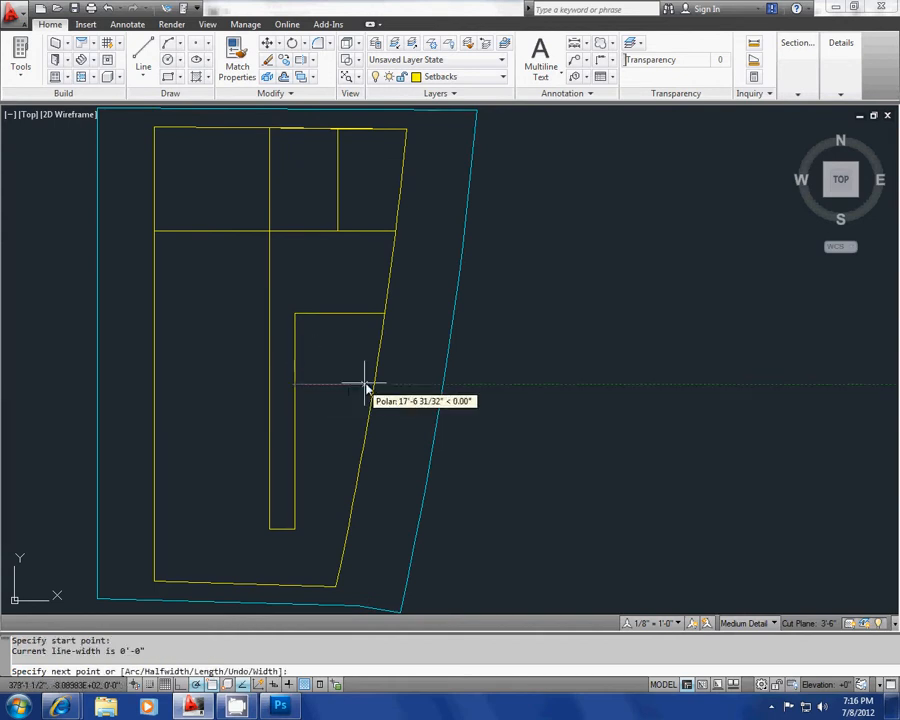
pyautogui.press('Escape')
pyautogui.press('Escape')
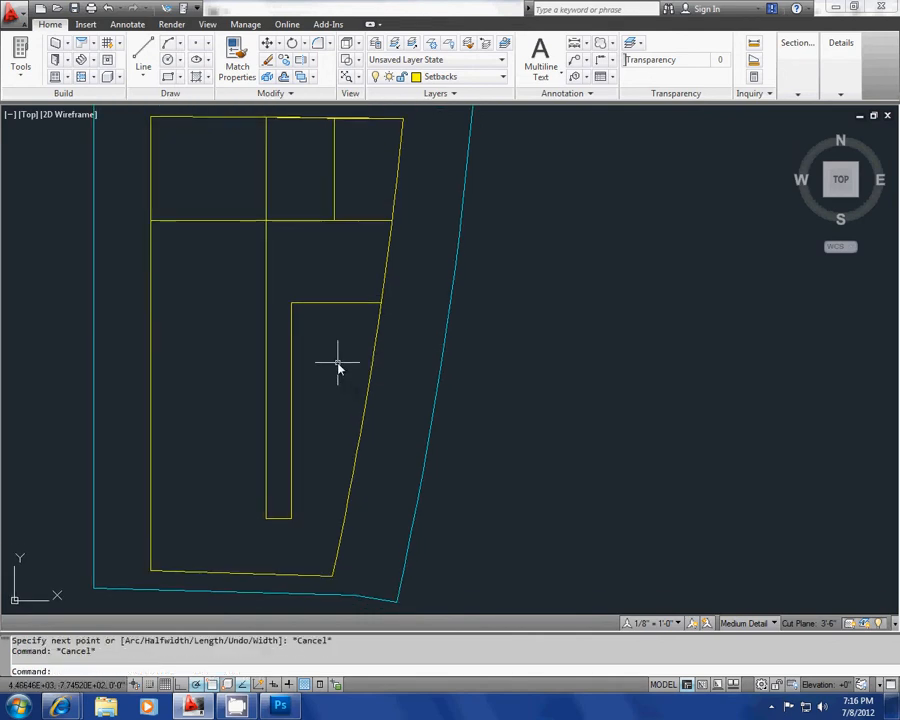
# Draw a horizontal polyline from the narrow strip's upper-right corner to the curved setback line and select it.
pyautogui.press('Return')
pyautogui.click(291, 302)
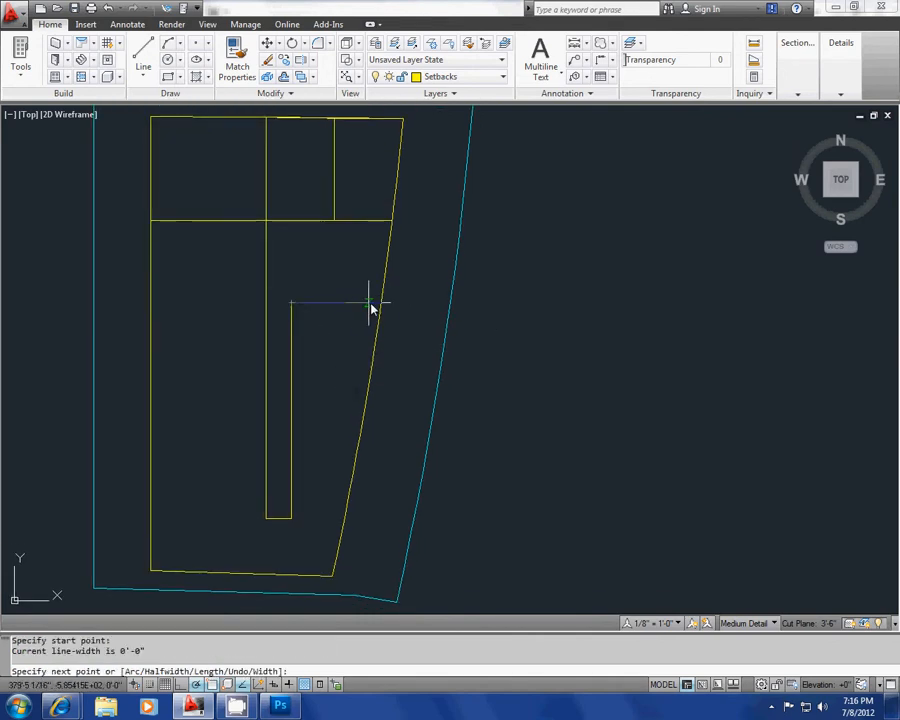
pyautogui.click(380, 302)
pyautogui.press('Escape')
pyautogui.click(332, 302)
pyautogui.moveTo(303, 317); pyautogui.dragTo(279, 315, button='middle')
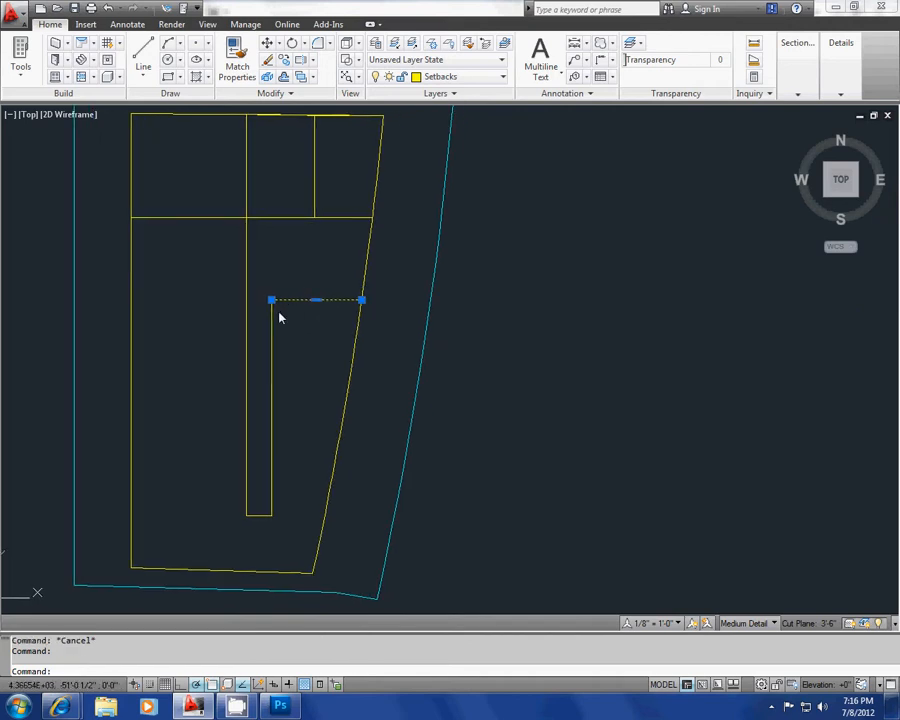
# Measure the distance from the narrow strip's upper-right corner to the curved setback line.
pyautogui.press('Escape')
pyautogui.write('di')
pyautogui.press('Return')
pyautogui.click(269, 303)
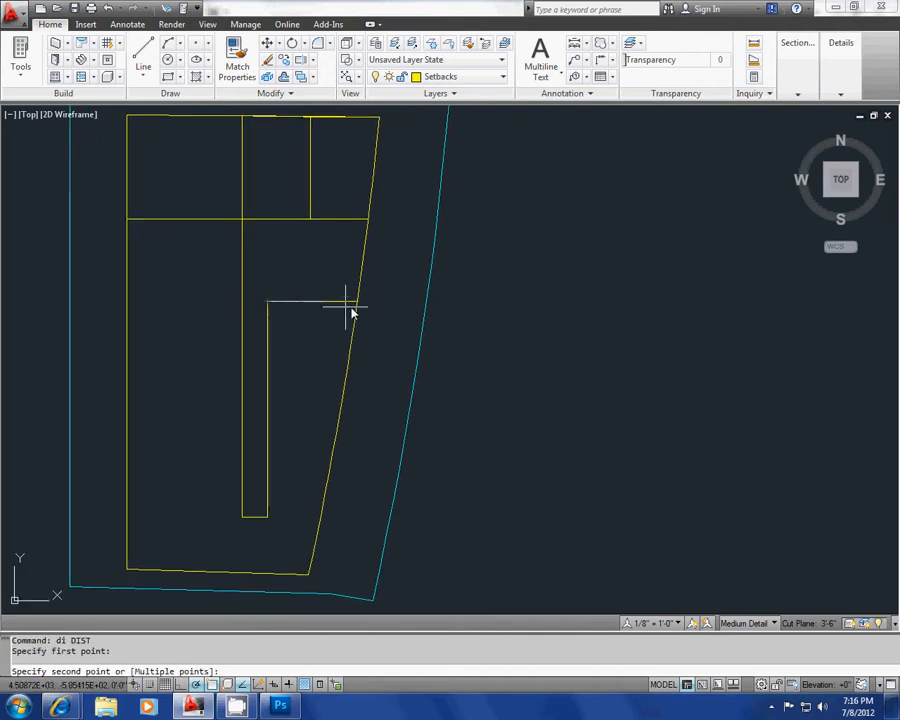
pyautogui.click(358, 305)
pyautogui.moveTo(291, 344); pyautogui.dragTo(294, 335, button='middle')
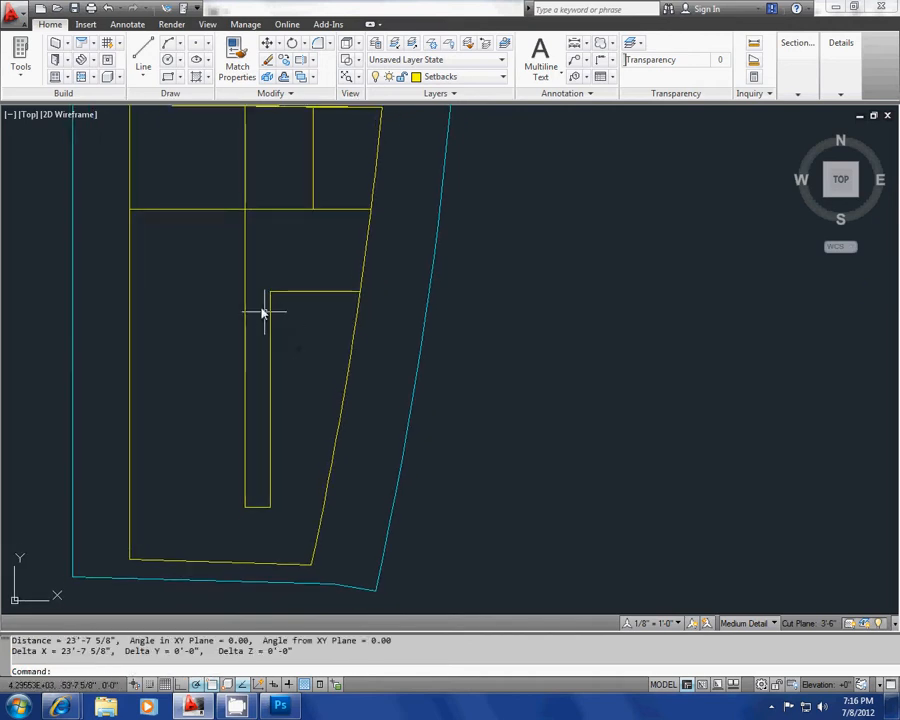
# Try to move the horizontal line at the narrow strip's upper-right corner straight down by 20.
pyautogui.scroll(2, 298, 310)
pyautogui.press('Escape')
pyautogui.press('Escape')
pyautogui.click(307, 285)
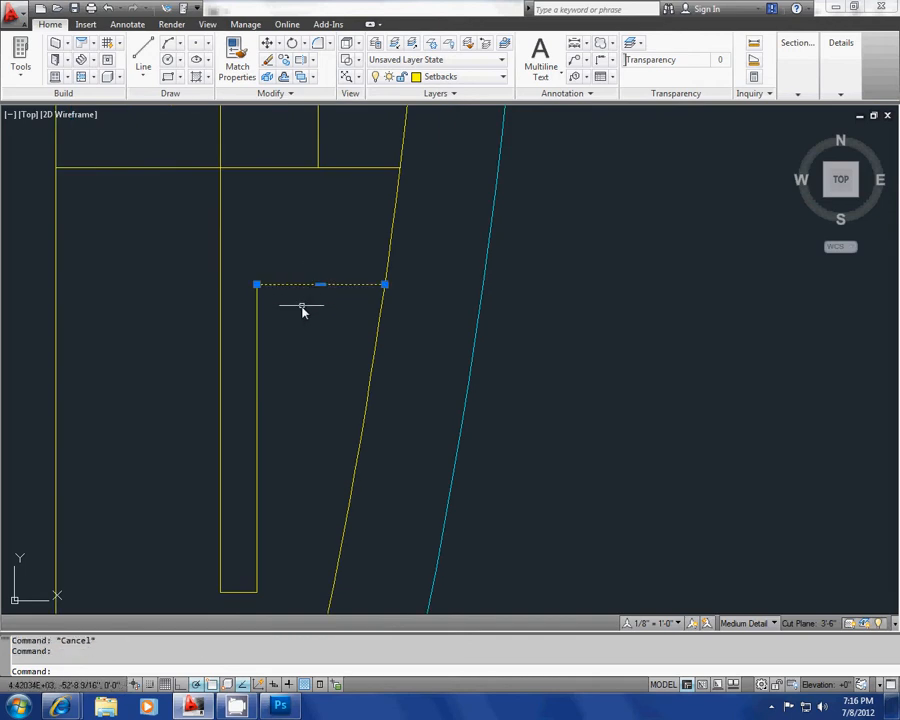
pyautogui.moveTo(303, 308); pyautogui.dragTo(288, 288, button='middle')
pyautogui.write('m')
pyautogui.press('Return')
pyautogui.click(275, 314)
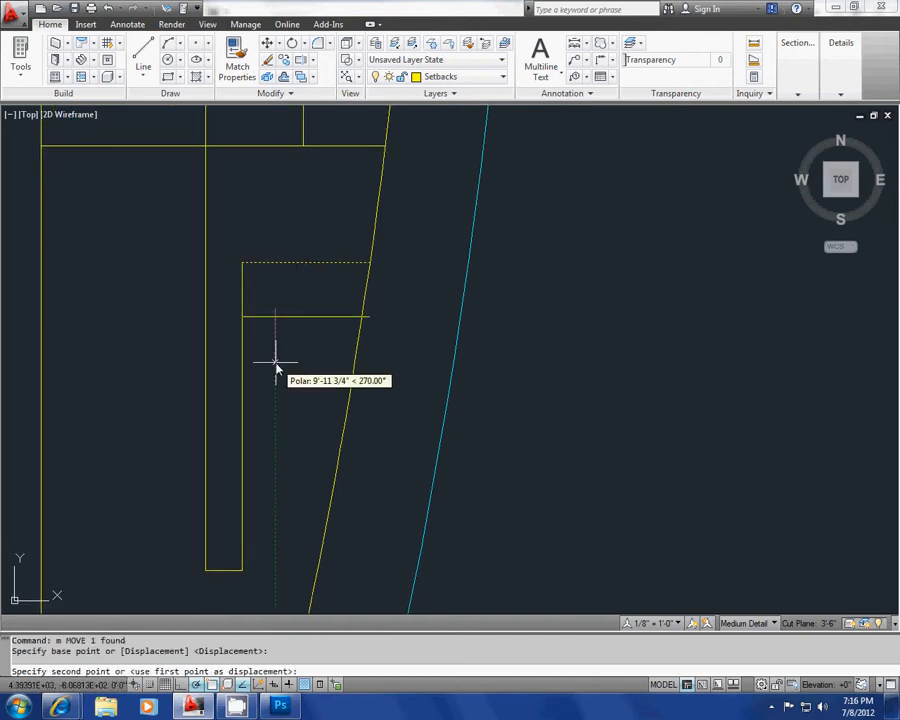
pyautogui.press('Return')
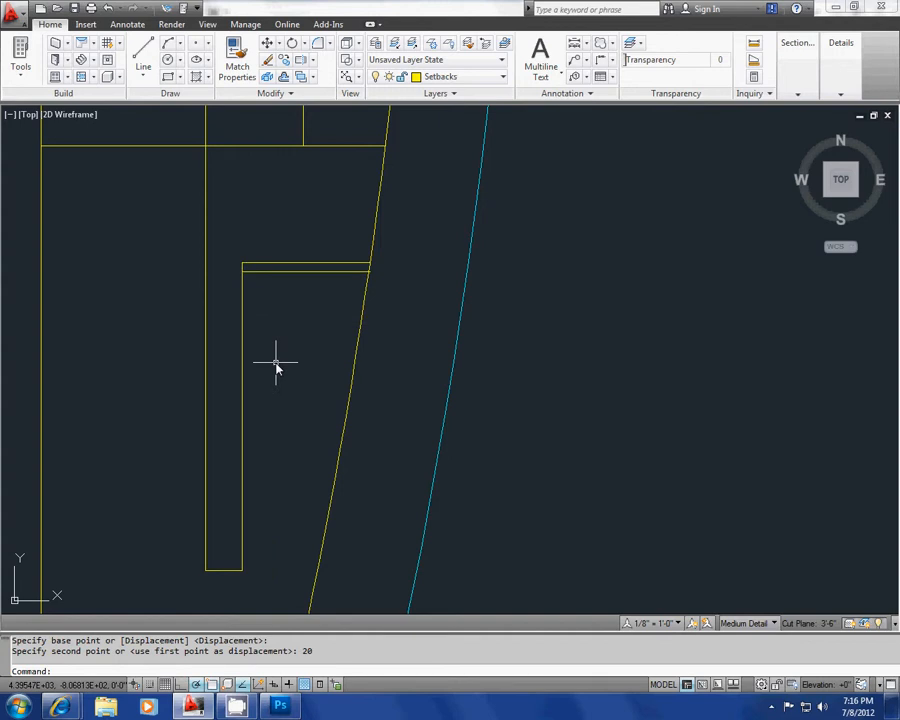
# Undo the last move of the horizontal line.
pyautogui.write('u')
pyautogui.press('Return')
pyautogui.press('Escape')
pyautogui.press('Escape')
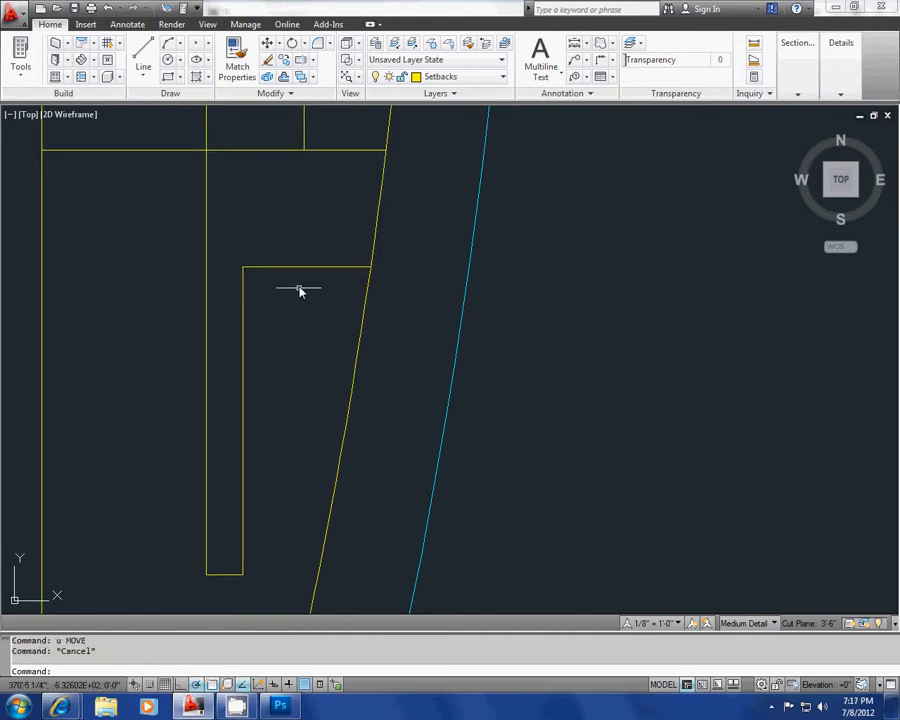
# Check the drawing's unit settings and close them without changes.
pyautogui.moveTo(306, 280); pyautogui.dragTo(340, 290, button='middle')
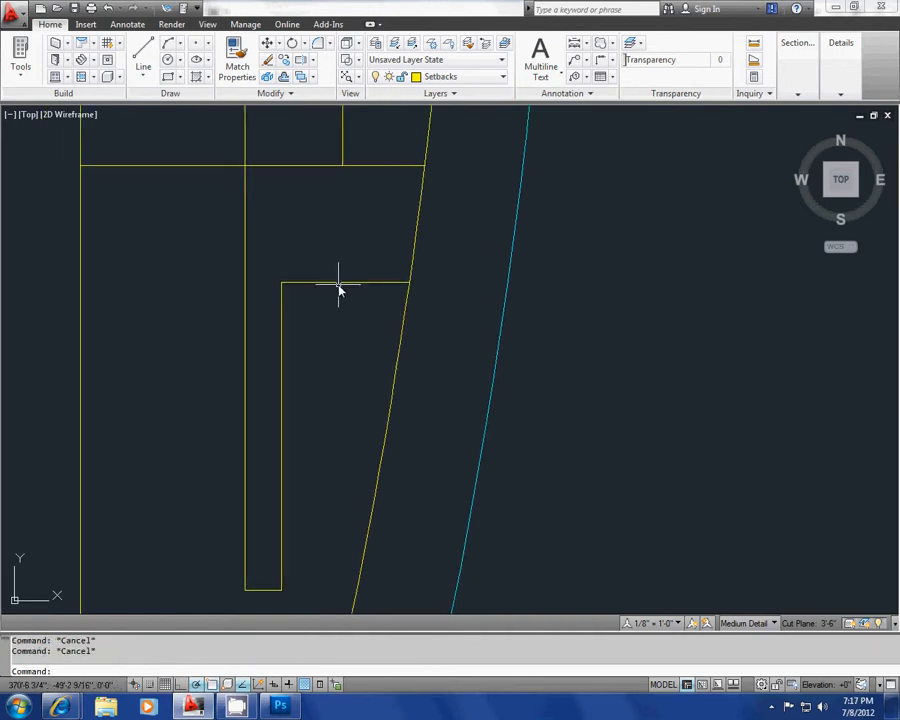
pyautogui.press('Return')
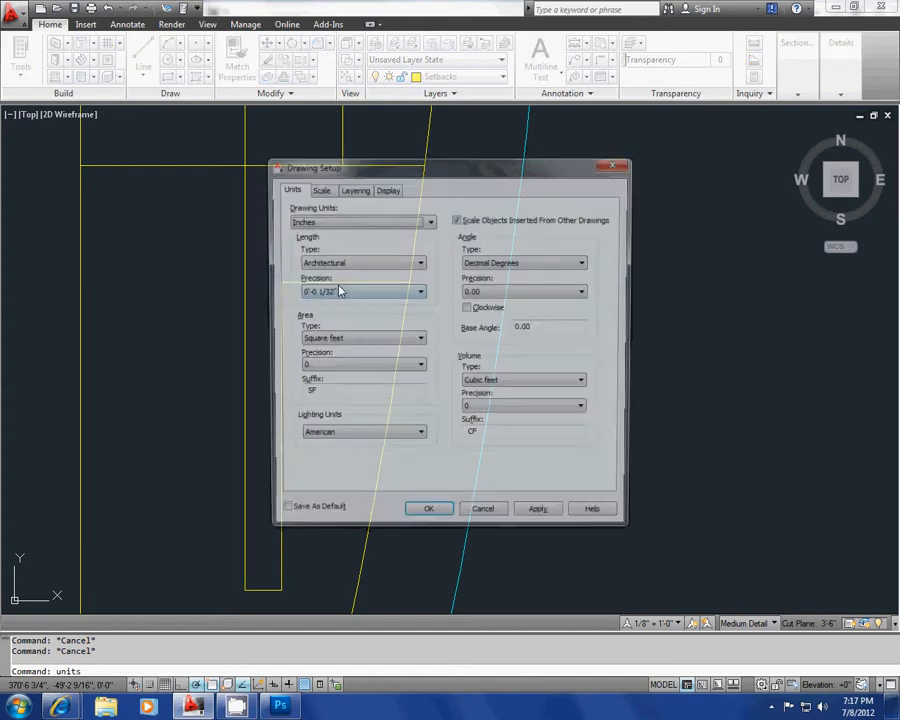
pyautogui.click(450, 519)
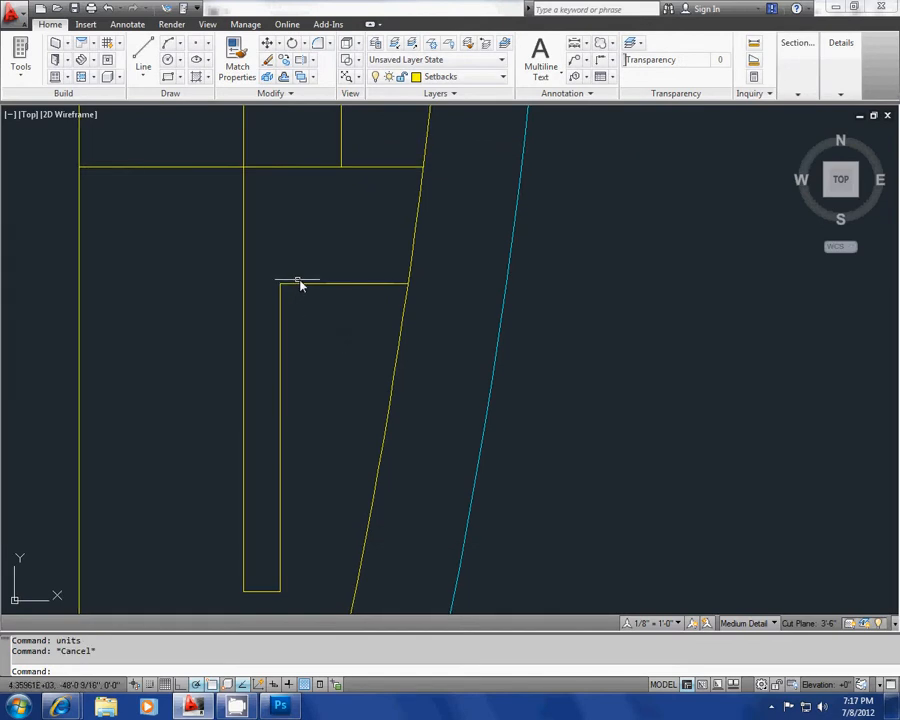
# Move the horizontal line at the narrow strip's upper-right corner straight down by 20', with Ortho on.
pyautogui.click(312, 288)
pyautogui.press('Escape')
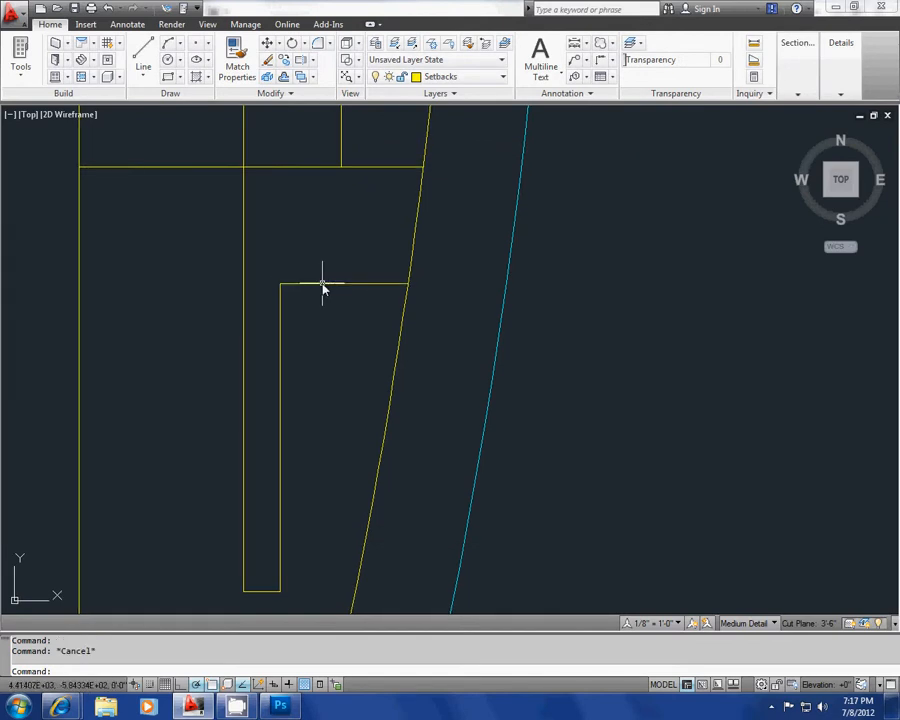
pyautogui.click(326, 287)
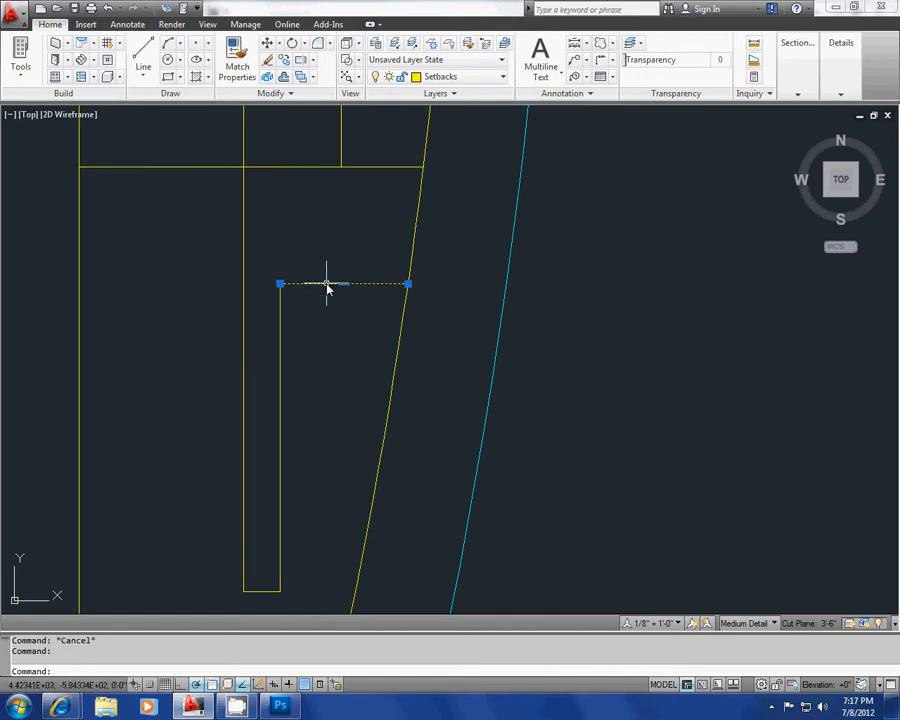
pyautogui.press('Escape')
pyautogui.click(328, 284)
pyautogui.moveTo(331, 285); pyautogui.dragTo(353, 250, button='middle')
pyautogui.write('m')
pyautogui.press('space')
pyautogui.click(319, 326)
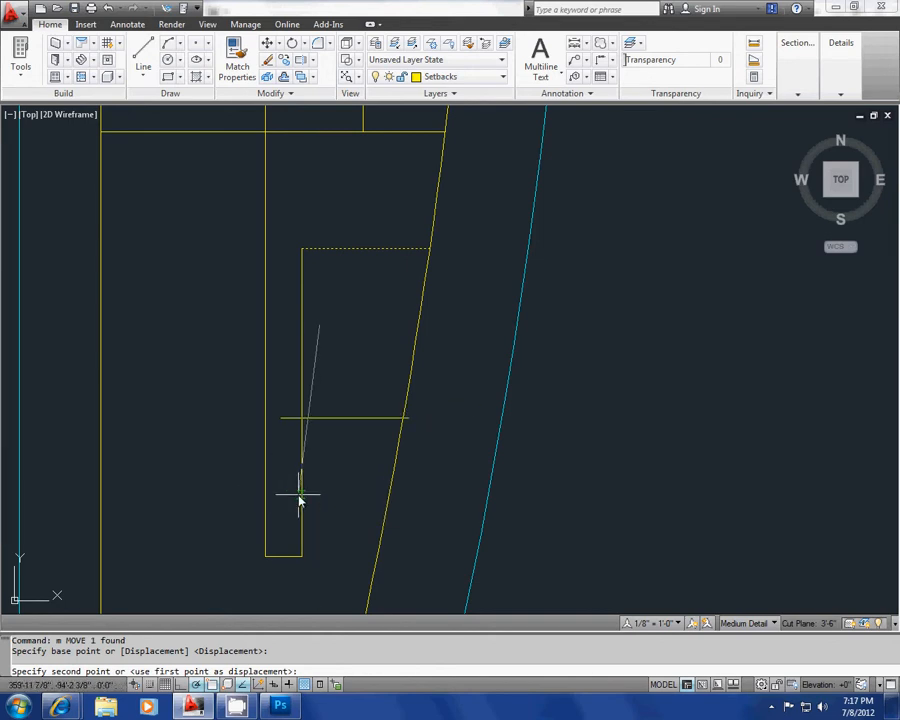
pyautogui.press('F8')
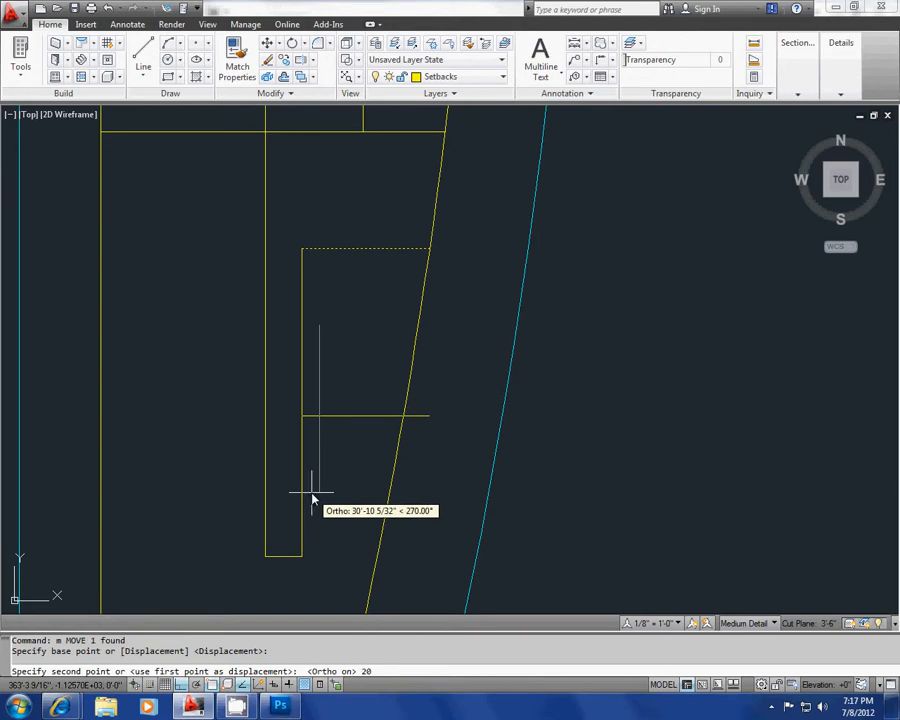
pyautogui.write("20'")
pyautogui.press('Return')
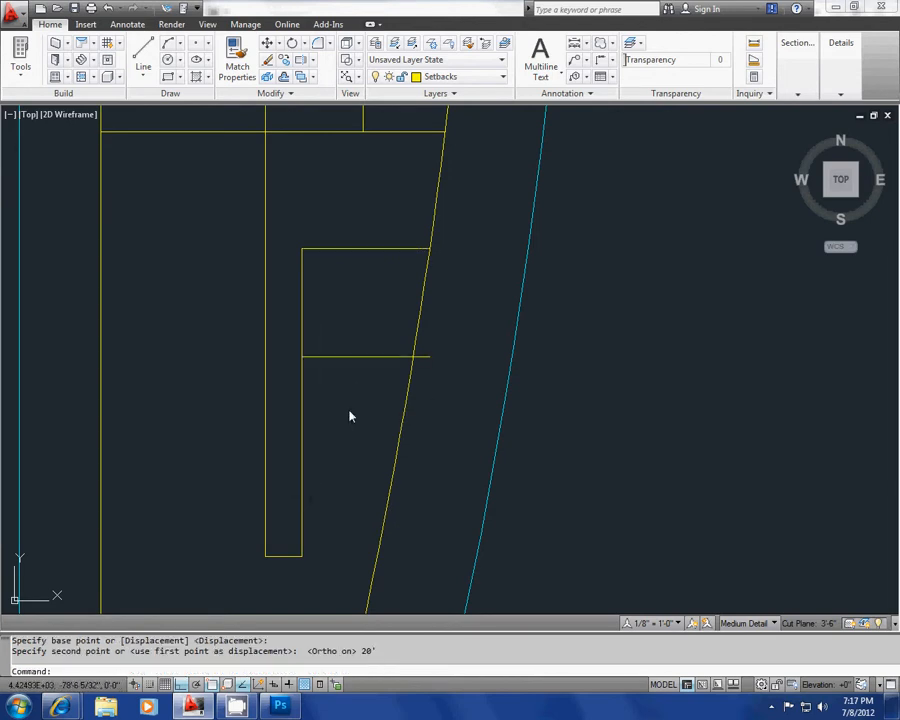
# Copy the moved horizontal line 20' straight down along the narrow strip's right edge.
pyautogui.press('Escape')
pyautogui.press('Escape')
pyautogui.click(352, 382)
pyautogui.click(314, 346)
pyautogui.moveTo(314, 346); pyautogui.dragTo(280, 306, button='middle')
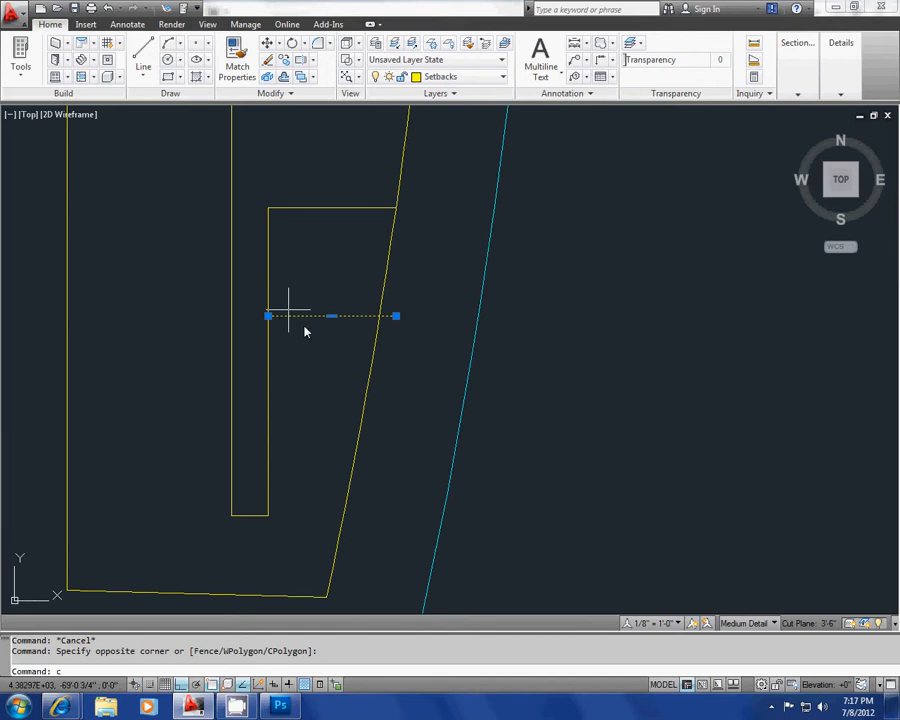
pyautogui.write('co')
pyautogui.press('Return')
pyautogui.click(396, 316)
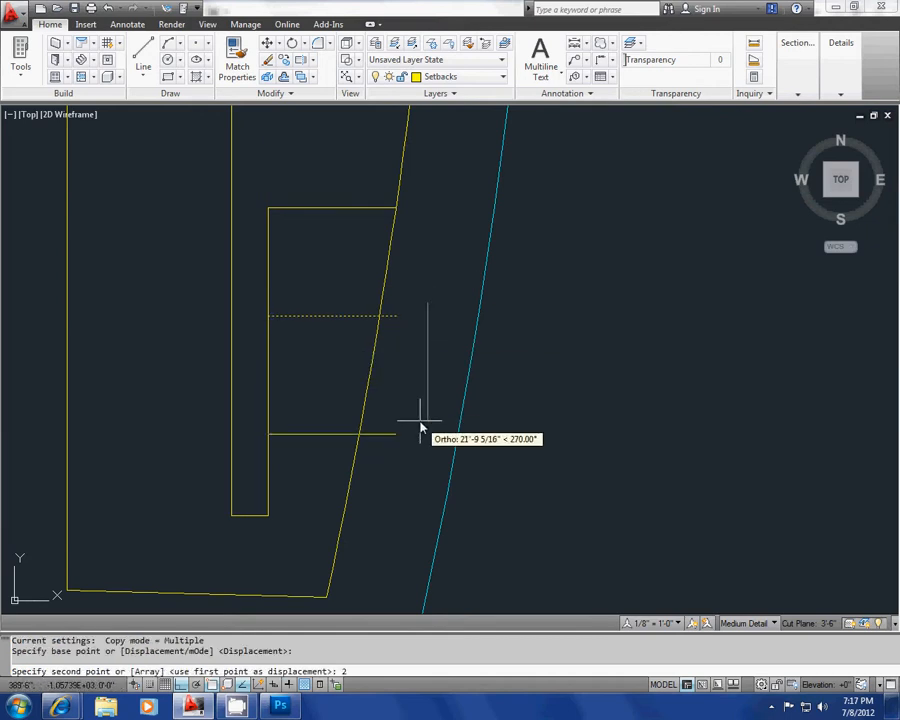
pyautogui.write("20'")
pyautogui.press('Return')
pyautogui.moveTo(387, 456); pyautogui.dragTo(394, 525, button='middle')
pyautogui.press('Escape')
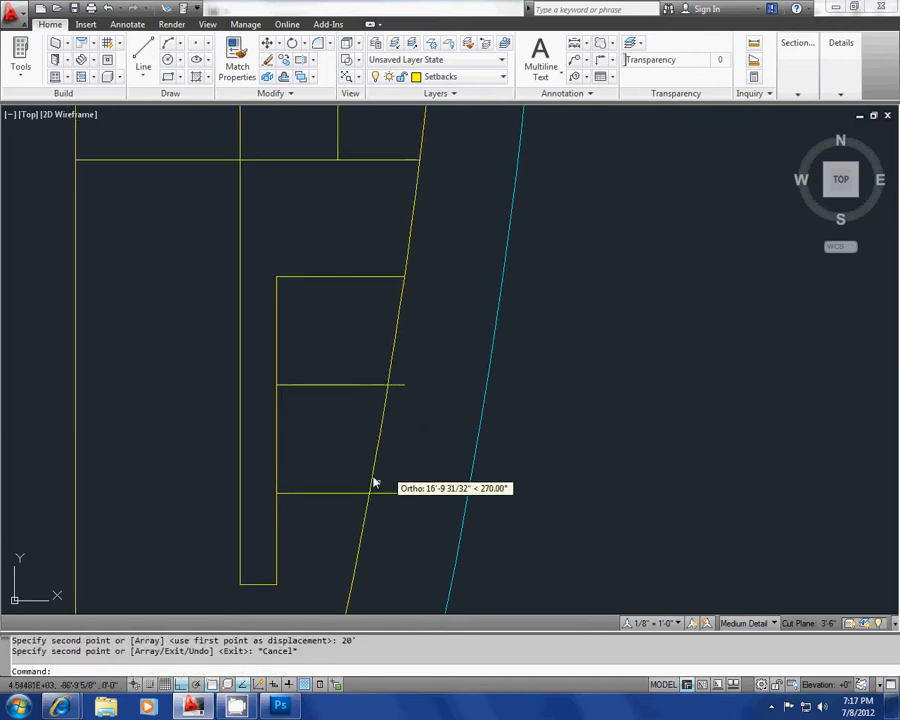
pyautogui.moveTo(406, 481); pyautogui.dragTo(387, 398, button='middle')
pyautogui.click(307, 438)
pyautogui.click(295, 392)
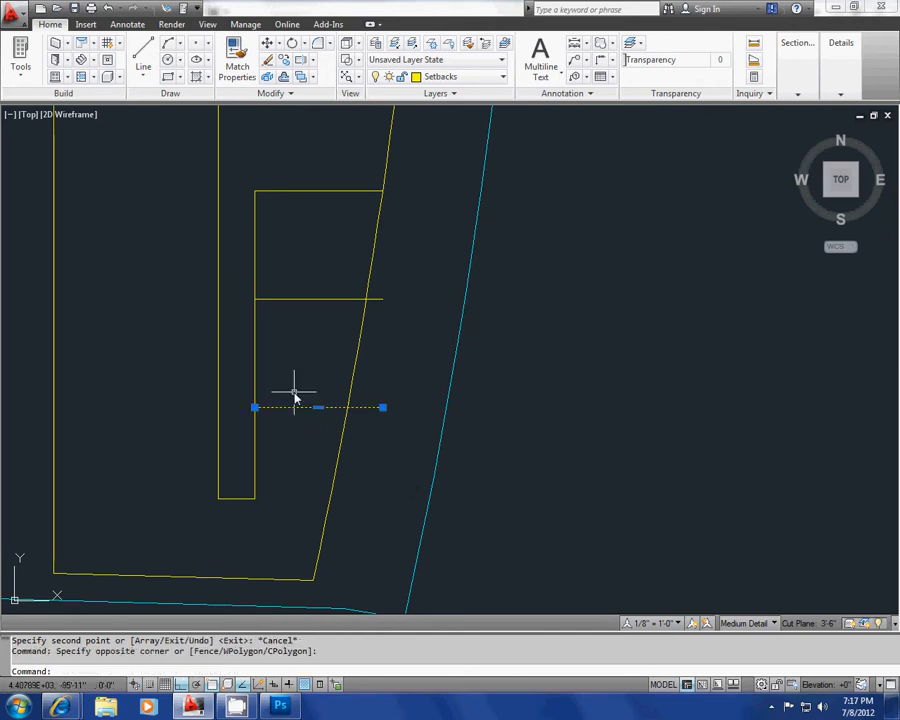
pyautogui.moveTo(320, 434); pyautogui.dragTo(299, 377, button='middle')
pyautogui.write('m')
pyautogui.press('Return')
pyautogui.click(554, 356)
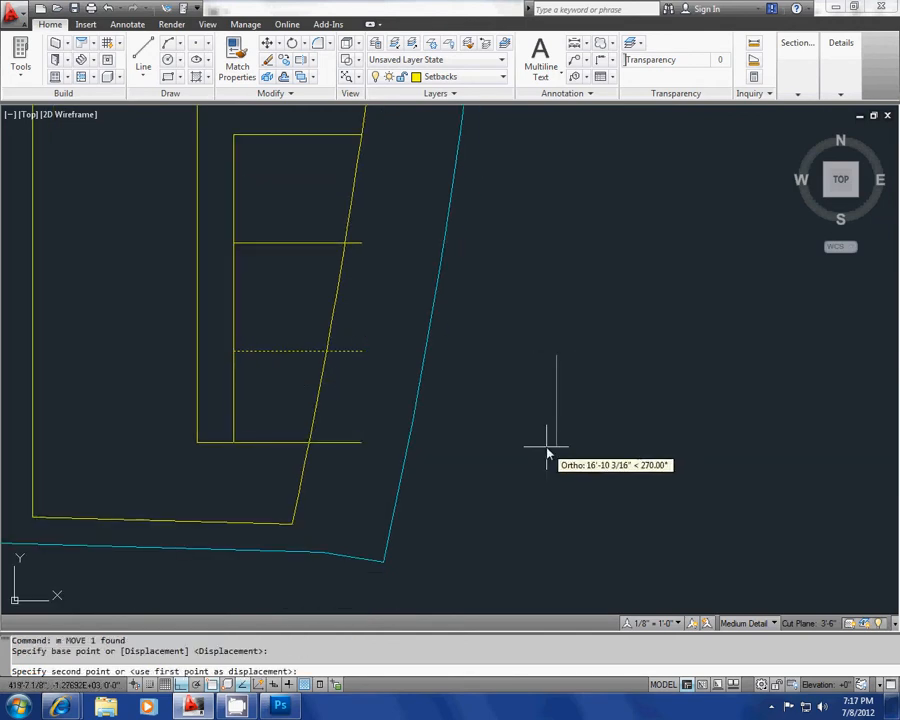
pyautogui.press('Escape')
pyautogui.press('Escape')
# Copy the lowest horizontal divider another 20' straight down.
pyautogui.write('co')
pyautogui.press('Return')
pyautogui.click(305, 370)
pyautogui.click(271, 331)
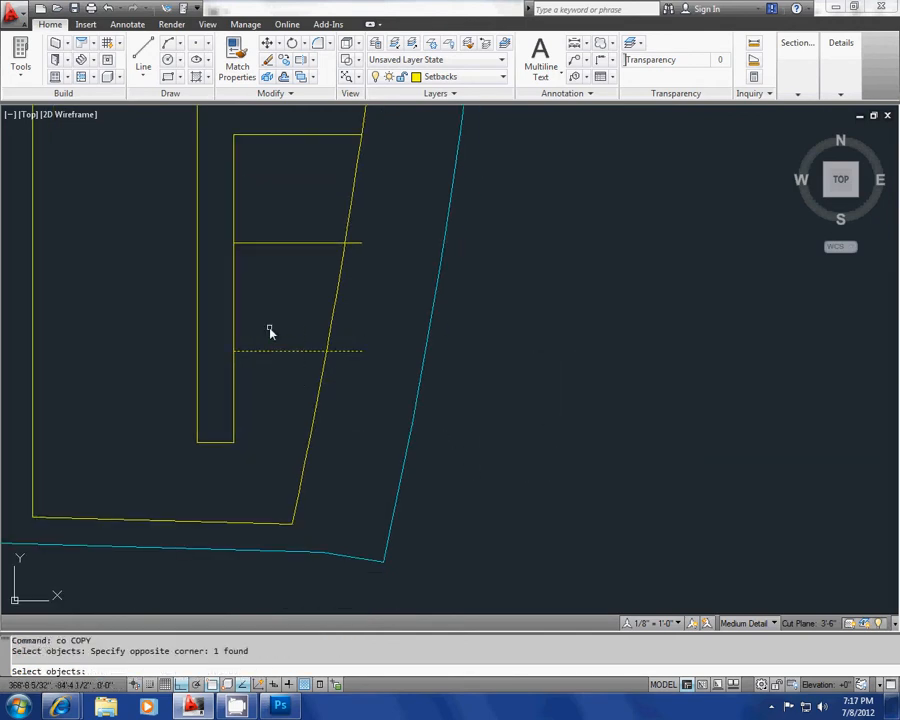
pyautogui.press('Return')
pyautogui.click(574, 333)
pyautogui.write("20'")
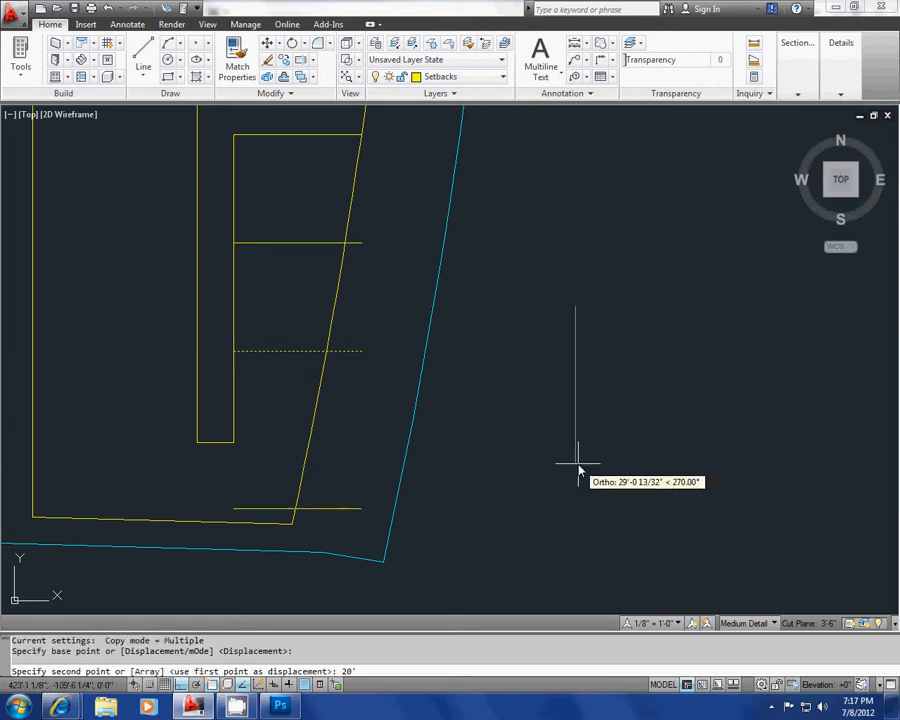
pyautogui.press('Return')
pyautogui.scroll(-4, 380, 496)
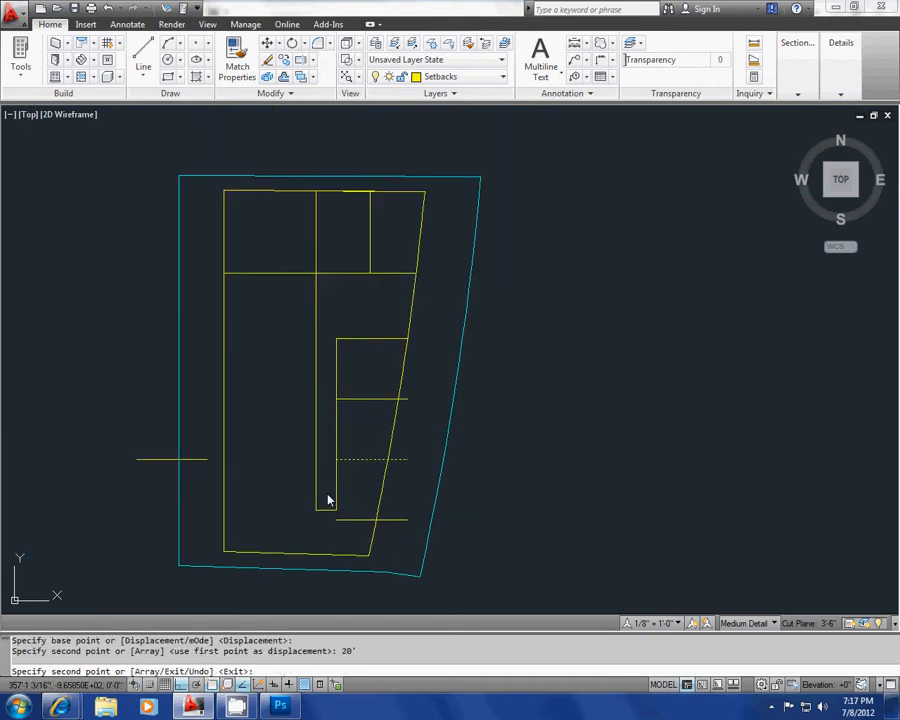
pyautogui.press('Escape')
pyautogui.scroll(3, 322, 510)
pyautogui.moveTo(331, 532); pyautogui.dragTo(301, 516, button='middle')
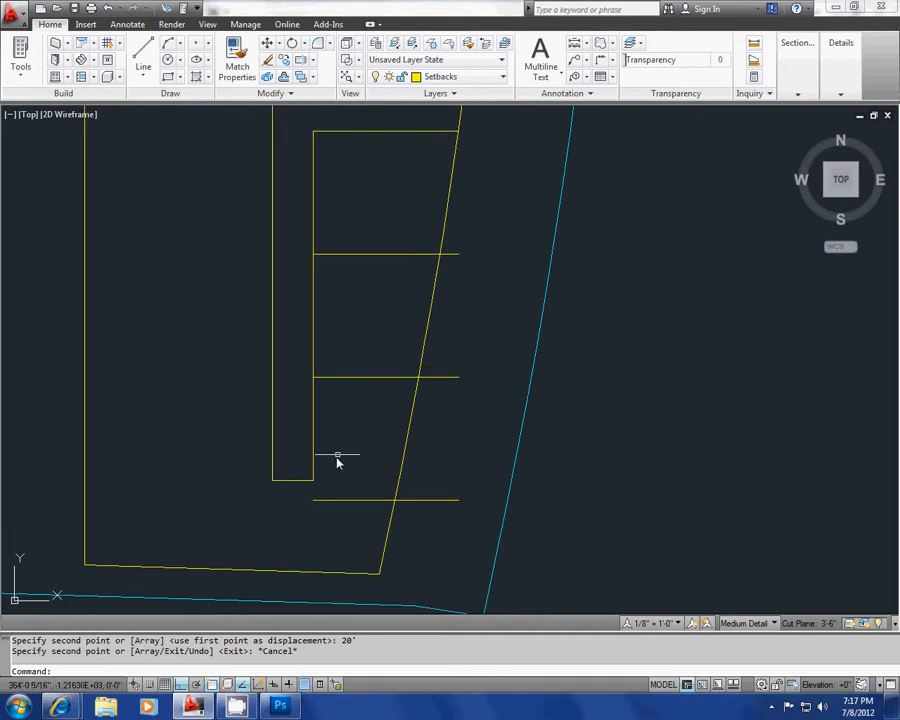
pyautogui.moveTo(337, 458); pyautogui.dragTo(325, 452, button='middle')
pyautogui.moveTo(385, 492); pyautogui.dragTo(376, 488, button='middle')
pyautogui.press('Escape')
pyautogui.press('Escape')
pyautogui.write('tr')
pyautogui.press('Return')
pyautogui.click(449, 499)
pyautogui.click(413, 469)
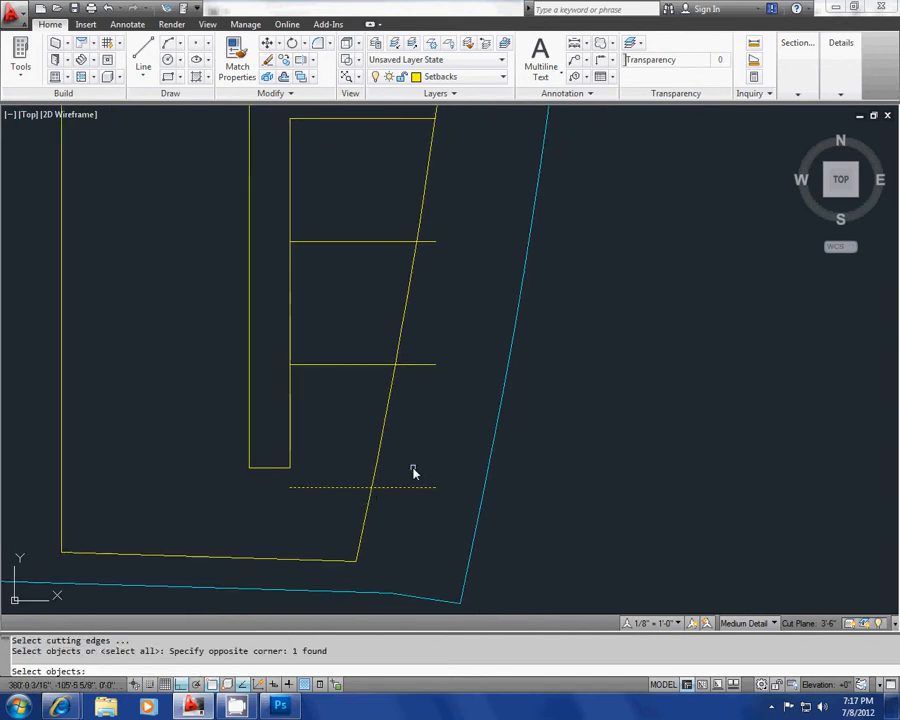
pyautogui.press('Escape')
pyautogui.press('Escape')
# Trim the ends of the three horizontal dividers that extend past the curved setback line.
pyautogui.write('tr')
pyautogui.press('Return')
pyautogui.press('Return')
pyautogui.click(444, 507)
pyautogui.click(422, 468)
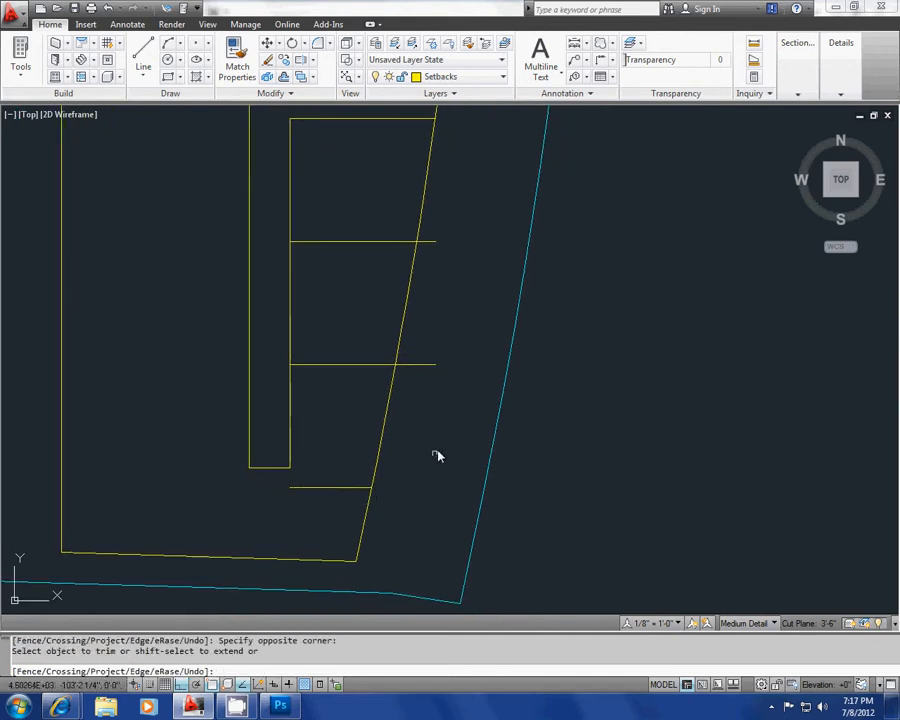
pyautogui.click(431, 400)
pyautogui.click(415, 353)
pyautogui.click(453, 260)
pyautogui.click(434, 227)
pyautogui.scroll(-2, 448, 282)
pyautogui.moveTo(448, 282); pyautogui.dragTo(476, 350, button='middle')
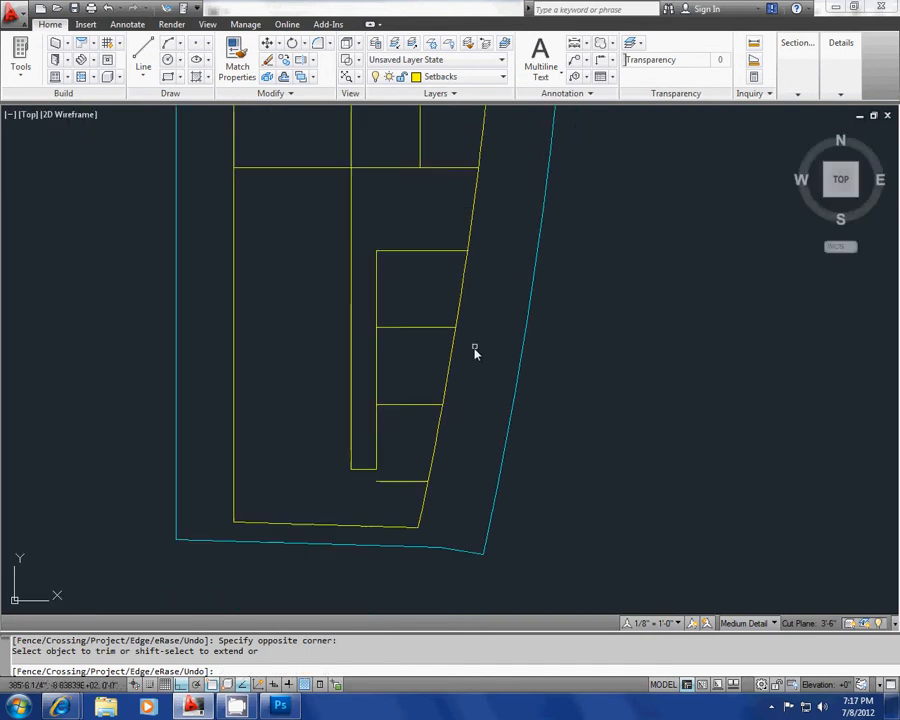
# Stretch the narrow strip's lower end straight down past the bottom setback line.
pyautogui.moveTo(374, 486); pyautogui.dragTo(374, 418, button='middle')
pyautogui.scroll(6, 374, 415)
pyautogui.press('Escape')
pyautogui.press('Escape')
pyautogui.write('s')
pyautogui.press('Return')
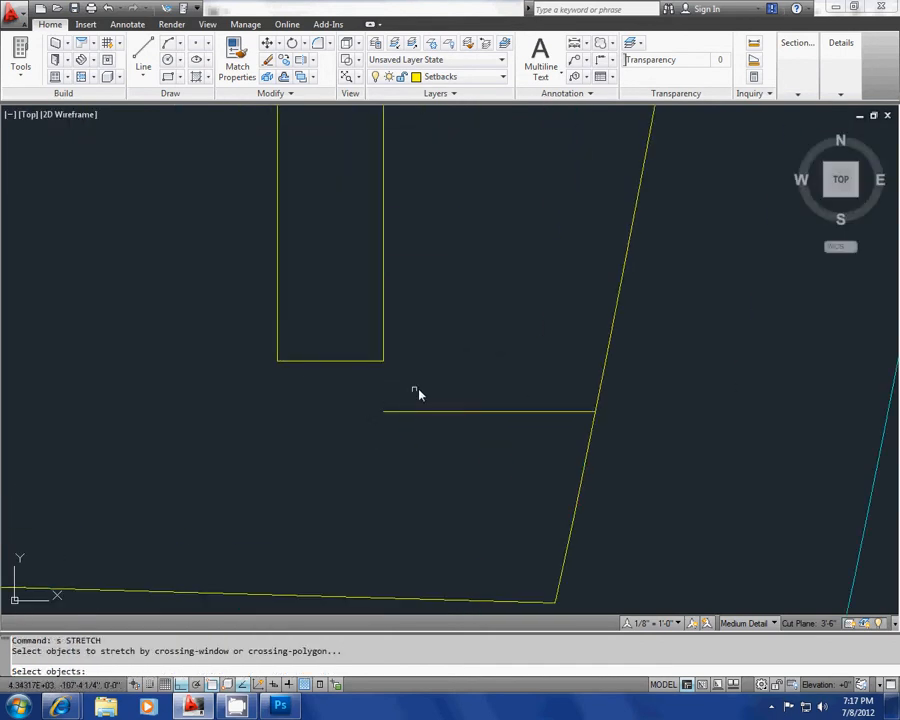
pyautogui.click(418, 392)
pyautogui.click(205, 313)
pyautogui.press('Return')
pyautogui.click(323, 360)
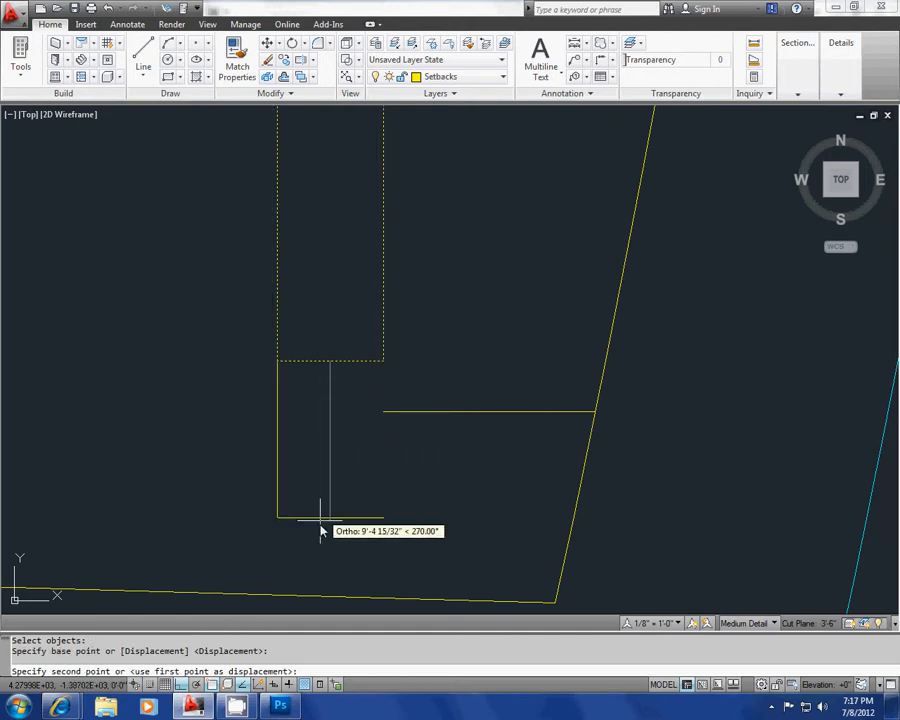
pyautogui.moveTo(324, 596); pyautogui.dragTo(331, 519, button='middle')
pyautogui.press('Escape')
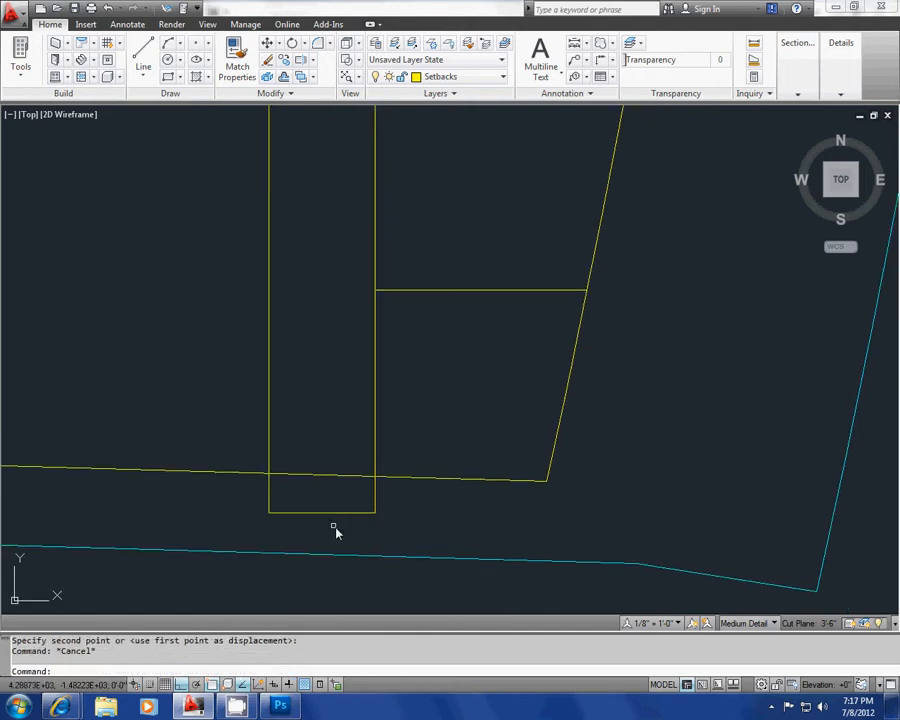
pyautogui.press('Escape')
# Trim away the parts of the narrow strip that extend below the bottom setback line.
pyautogui.scroll(2, 348, 466)
pyautogui.press('Return')
pyautogui.press('Return')
pyautogui.moveTo(350, 470); pyautogui.dragTo(353, 427)
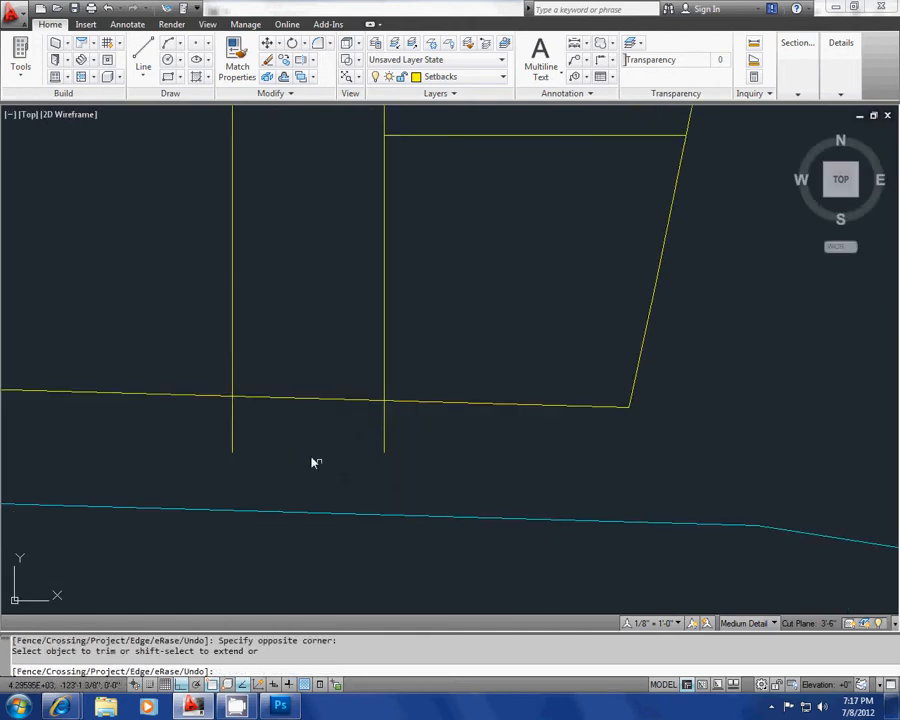
pyautogui.scroll(-2, 368, 430)
pyautogui.moveTo(328, 445); pyautogui.dragTo(292, 471, button='middle')
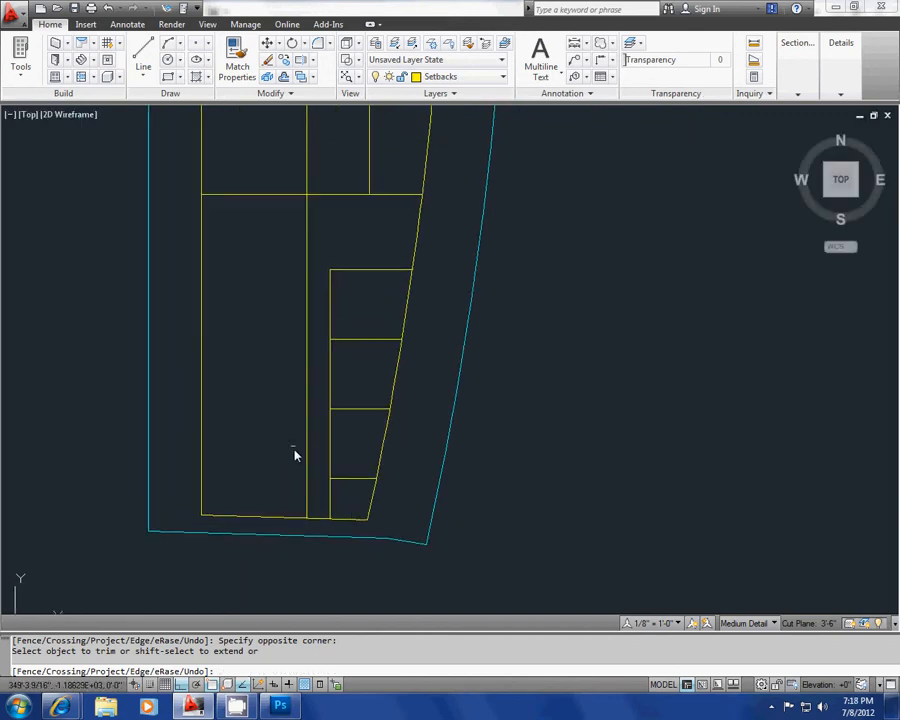
pyautogui.press('Escape')
# Examine the layout of the divided spaces between the narrow strip and the curved setback.
pyautogui.scroll(2, 375, 330)
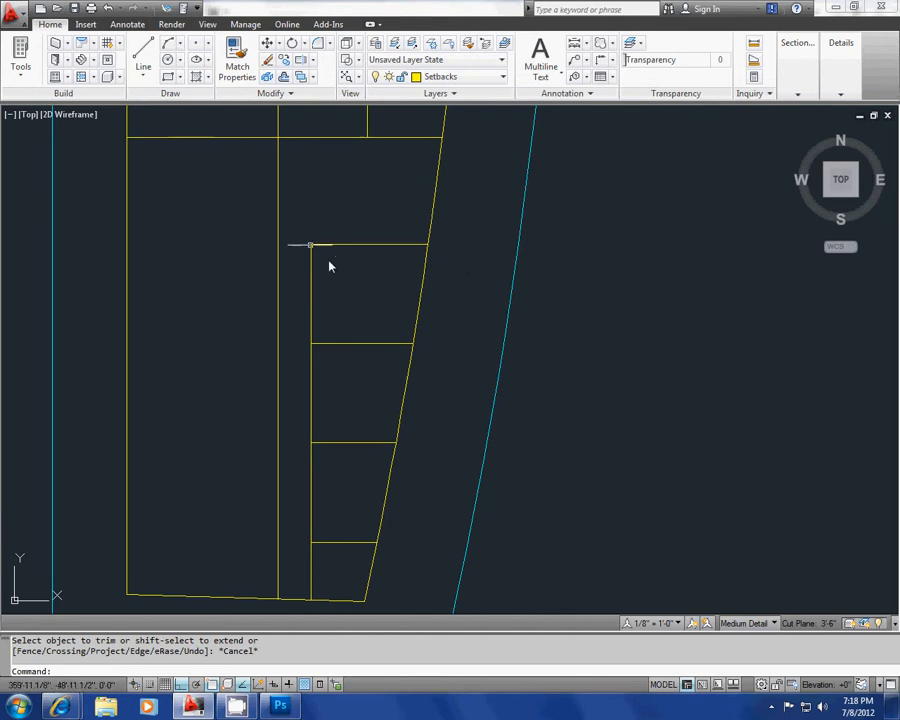
pyautogui.moveTo(360, 296); pyautogui.dragTo(397, 291, button='middle')
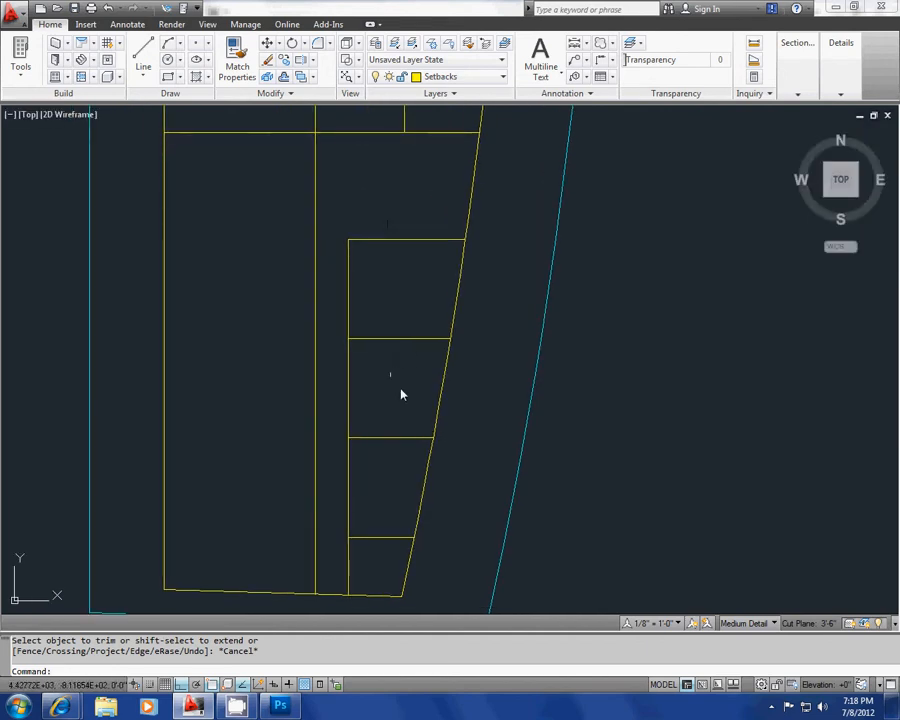
pyautogui.moveTo(401, 394); pyautogui.dragTo(413, 341, button='middle')
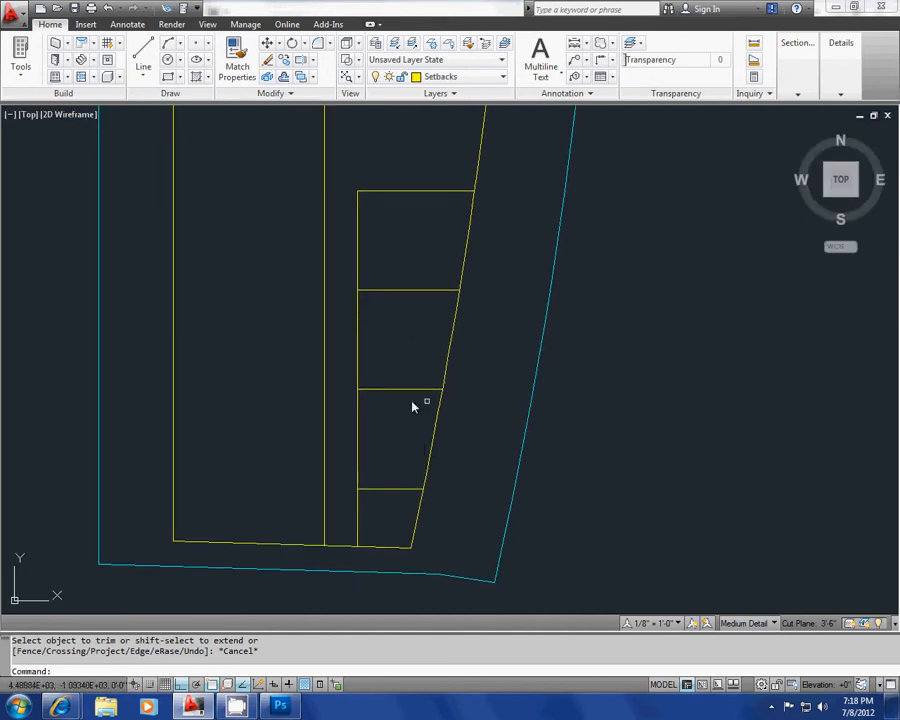
pyautogui.moveTo(404, 406); pyautogui.dragTo(418, 424, button='middle')
pyautogui.scroll(2, 398, 540)
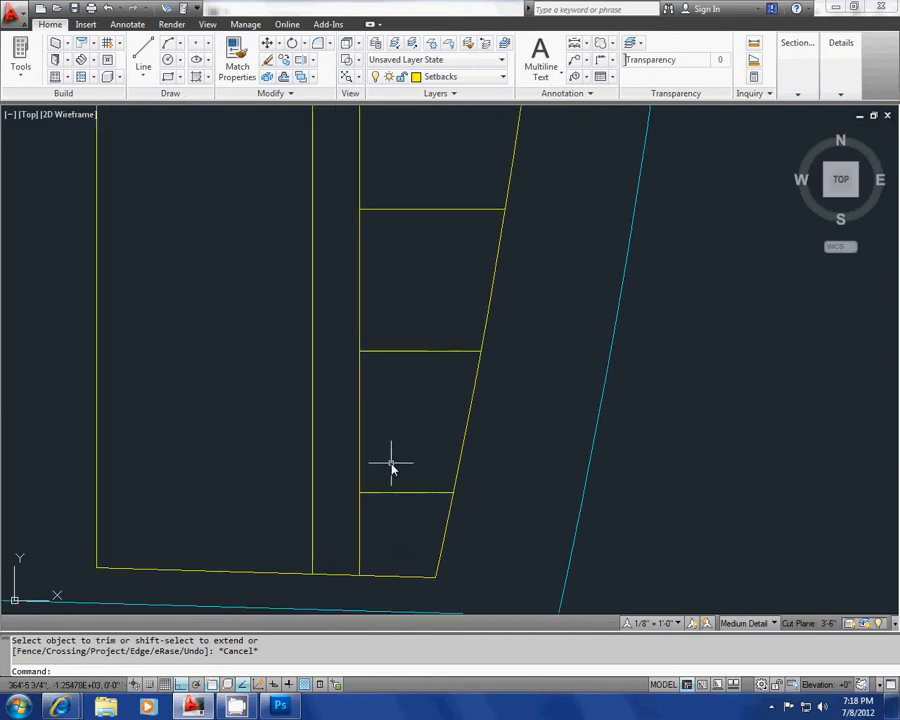
pyautogui.scroll(-2, 393, 500)
pyautogui.scroll(2, 414, 385)
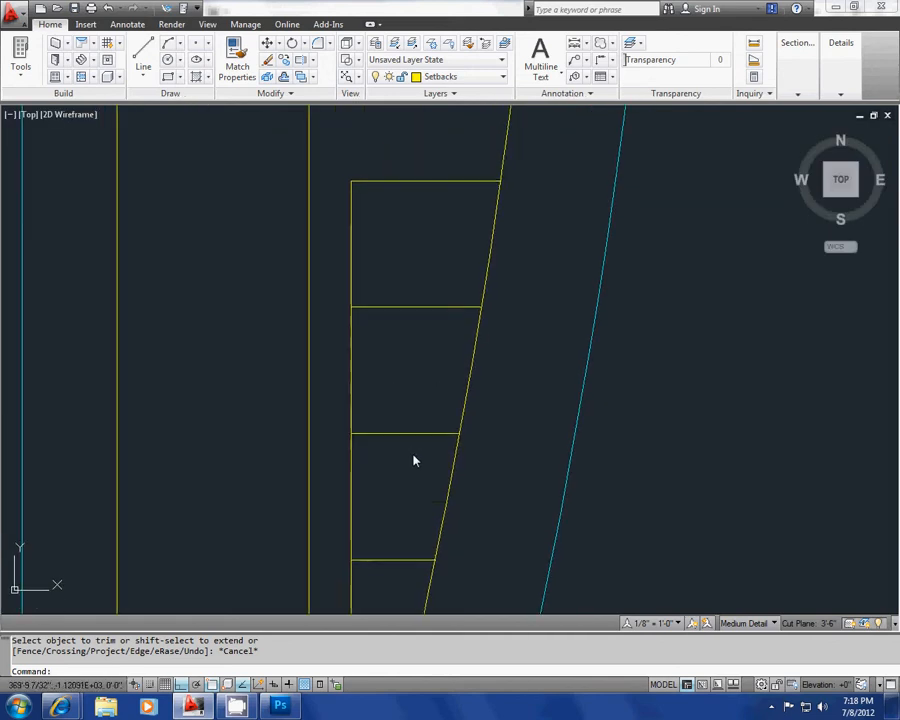
pyautogui.moveTo(412, 458); pyautogui.dragTo(400, 338, button='middle')
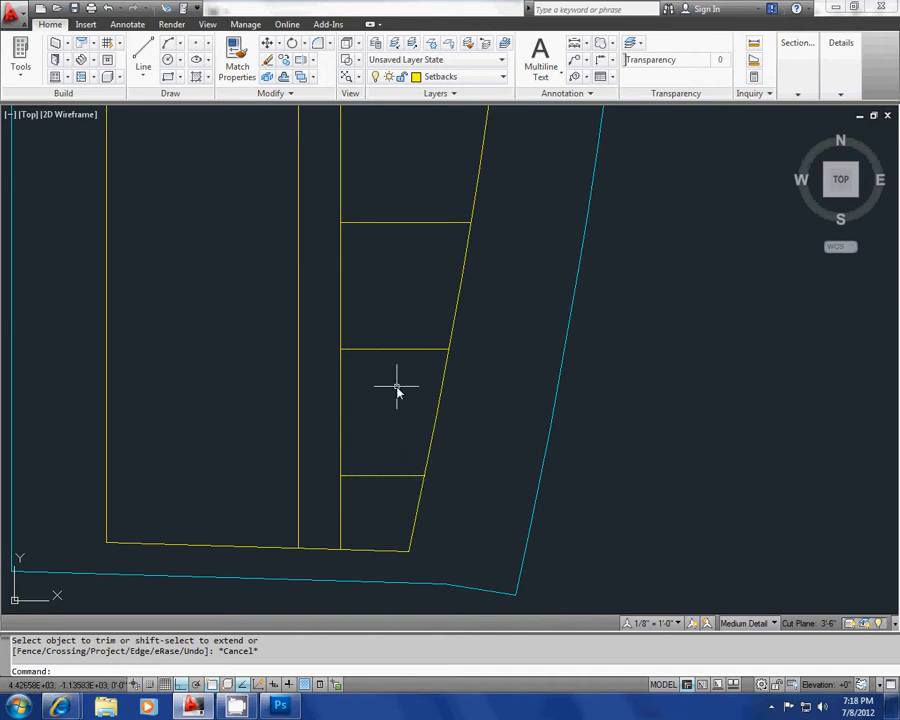
pyautogui.moveTo(396, 387)
pyautogui.mouseDown(button='middle')
pyautogui.moveTo(392, 474)
pyautogui.moveTo(377, 527)
pyautogui.mouseUp(button='middle')
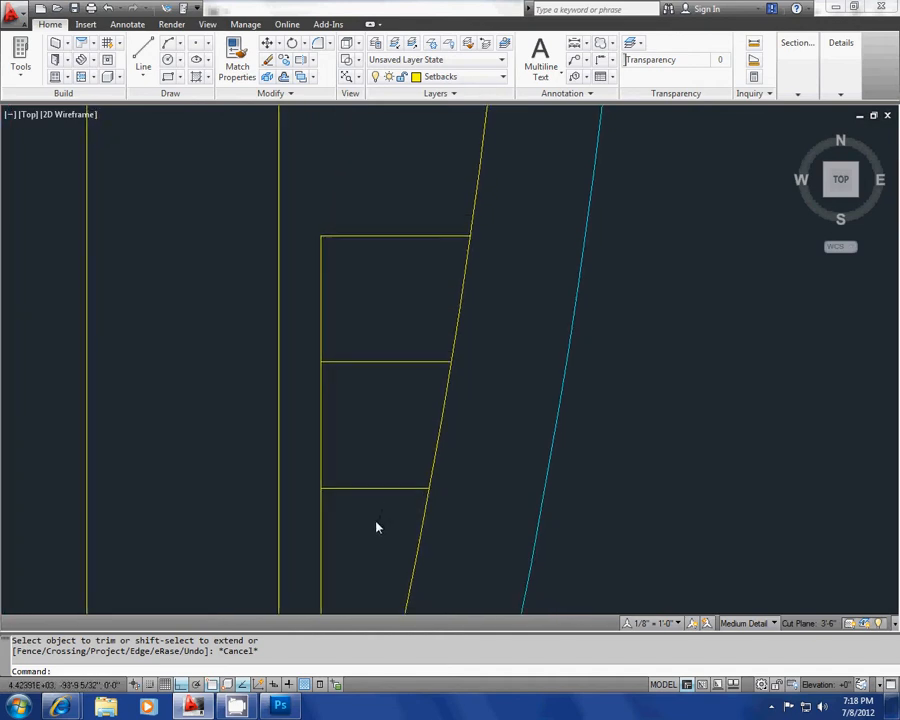
pyautogui.moveTo(382, 376); pyautogui.dragTo(380, 384, button='middle')
# Draw a horizontal polyline from the strip's right edge to the curved setback, slightly above the uppermost 20' divider.
pyautogui.press('Escape')
pyautogui.press('Escape')
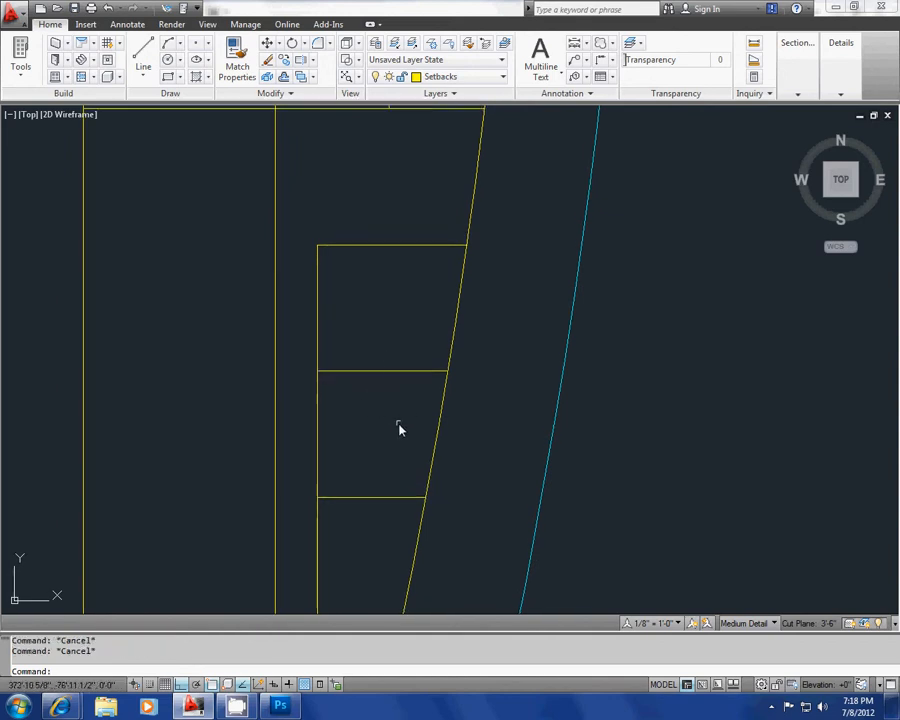
pyautogui.moveTo(413, 429); pyautogui.dragTo(418, 427, button='middle')
pyautogui.write('p')
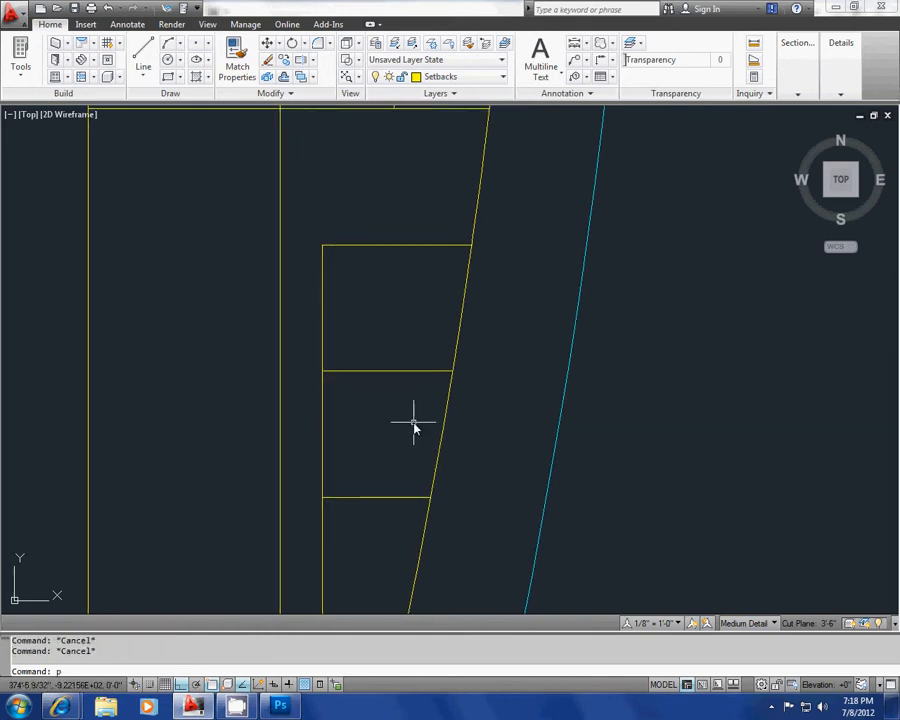
pyautogui.write('l')
pyautogui.press('Return')
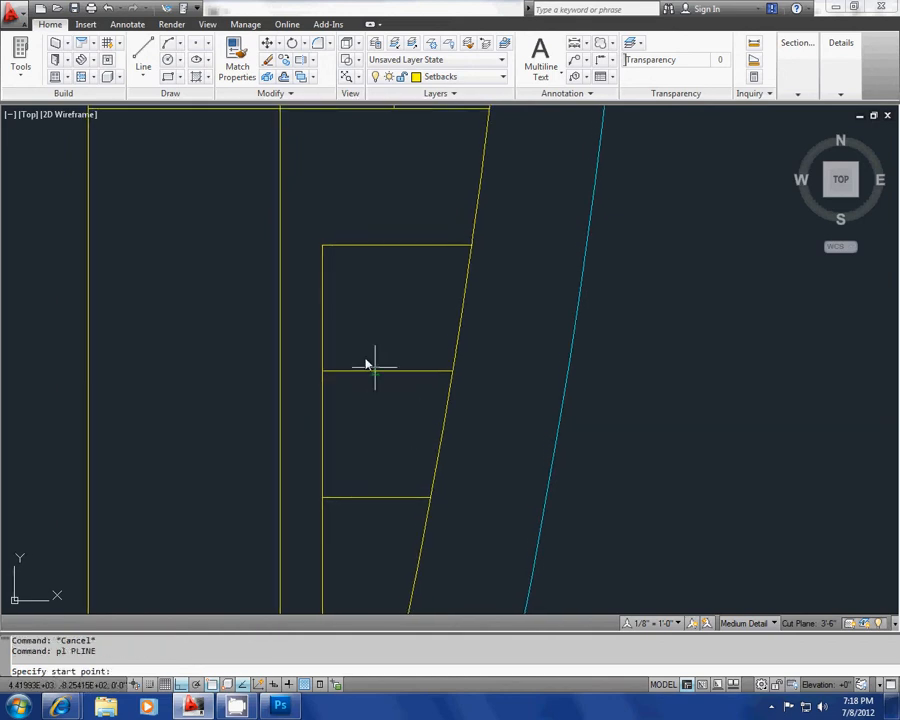
pyautogui.click(322, 341)
pyautogui.click(456, 341)
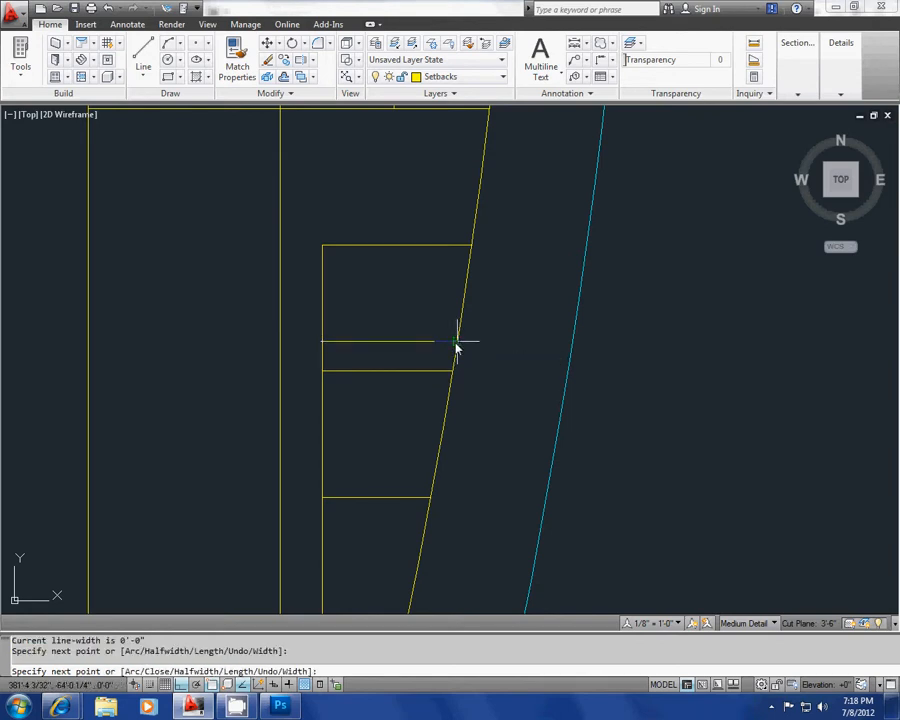
pyautogui.press('Escape')
# Mirror the newly drawn horizontal polyline across the 20' divider just below it, keeping the original.
pyautogui.moveTo(388, 373); pyautogui.dragTo(393, 362, button='middle')
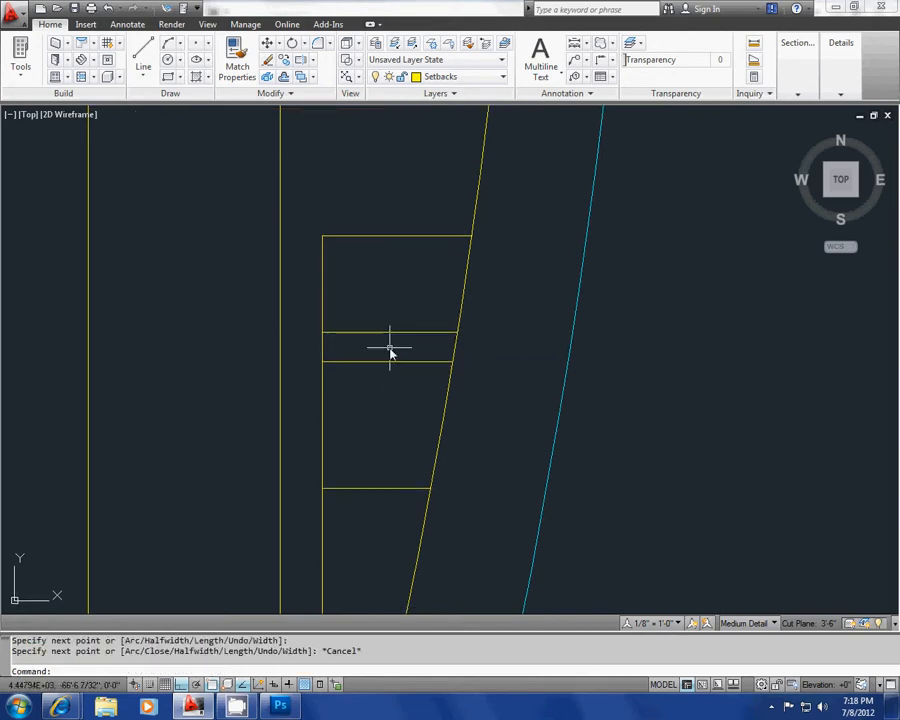
pyautogui.write('mi')
pyautogui.press('Return')
pyautogui.click(414, 345)
pyautogui.click(382, 311)
pyautogui.press('Return')
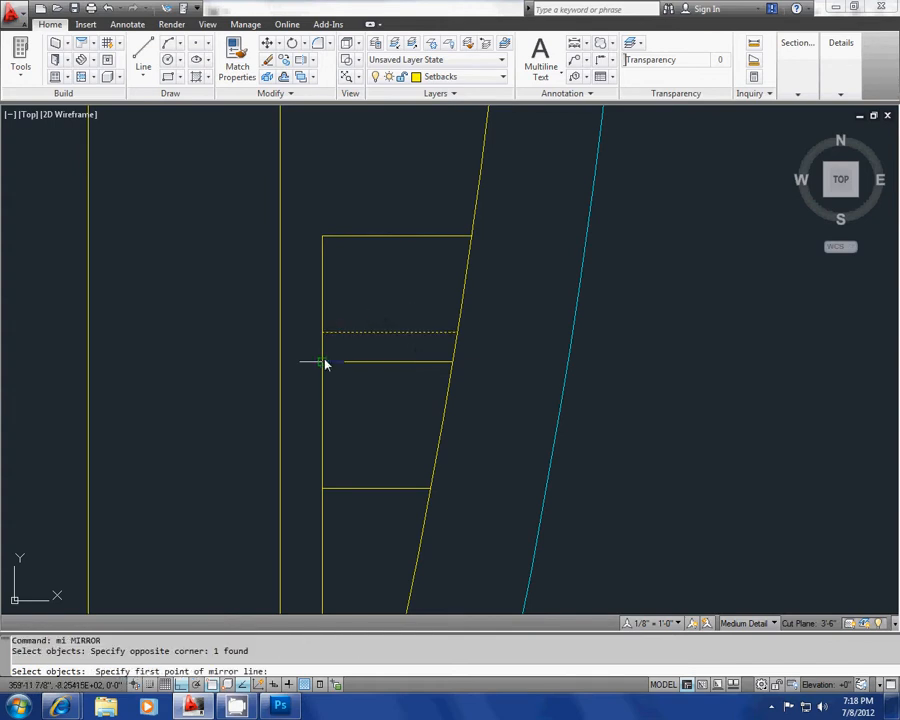
pyautogui.click(322, 361)
pyautogui.click(543, 373)
pyautogui.press('Escape')
pyautogui.press('Escape')
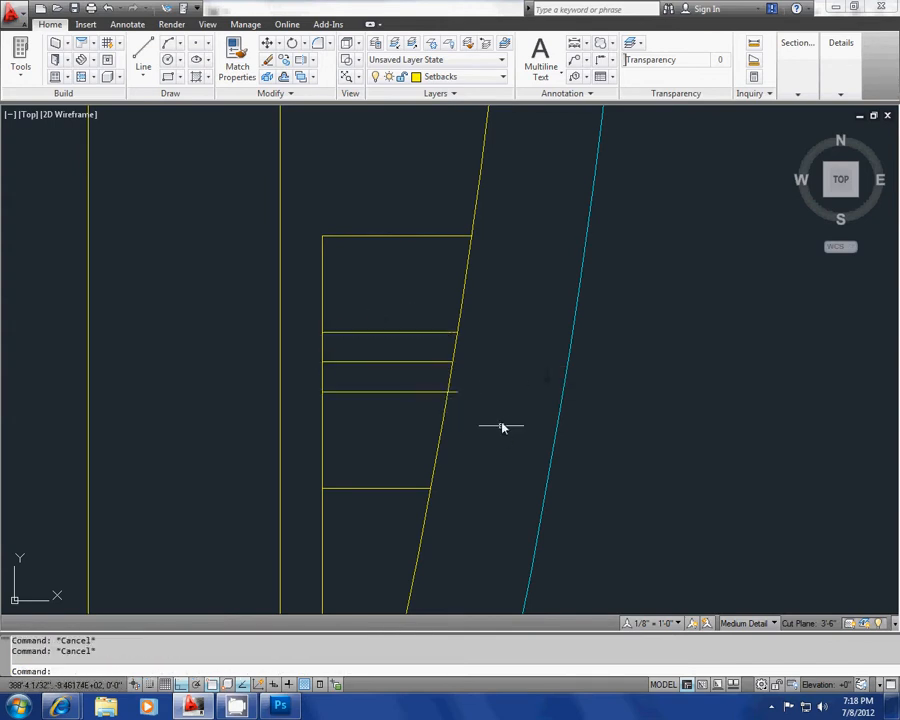
# Trim the mirrored line's overhang beyond the curved setback.
pyautogui.scroll(3, 505, 404)
pyautogui.write('tr')
pyautogui.press('Return')
pyautogui.press('Return')
pyautogui.click(420, 346)
pyautogui.click(320, 254)
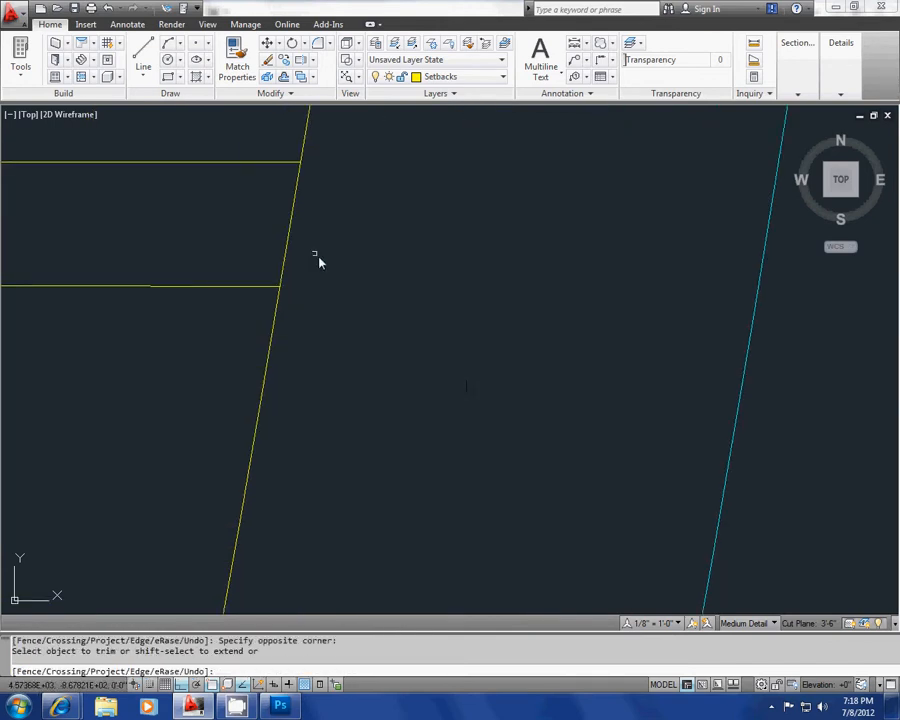
pyautogui.scroll(-6, 560, 342)
pyautogui.scroll(4, 556, 322)
pyautogui.click(573, 321)
pyautogui.press('Escape')
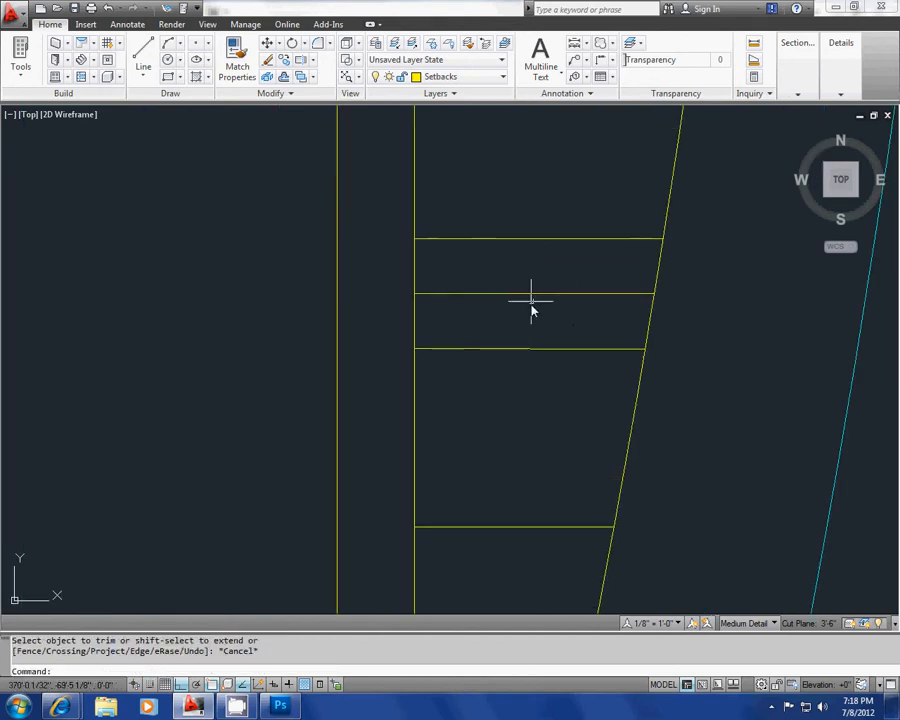
# Delete the middle divider between the two mirrored horizontal lines.
pyautogui.click(530, 311)
pyautogui.click(516, 283)
pyautogui.press('Delete')
pyautogui.scroll(-2, 536, 300)
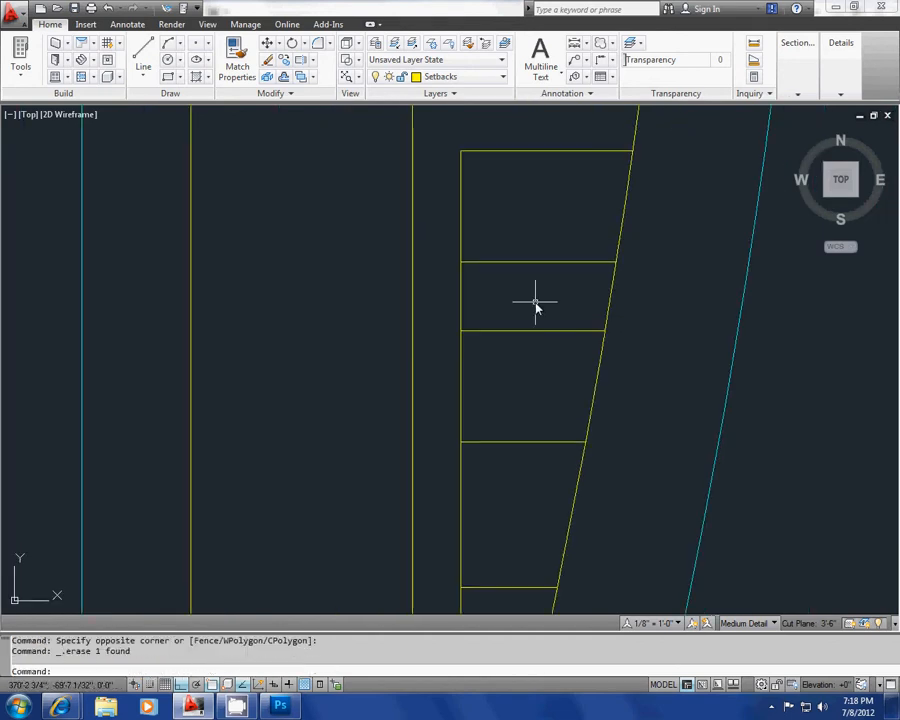
pyautogui.moveTo(536, 302); pyautogui.dragTo(499, 330, button='middle')
pyautogui.moveTo(508, 247); pyautogui.dragTo(432, 205, button='middle')
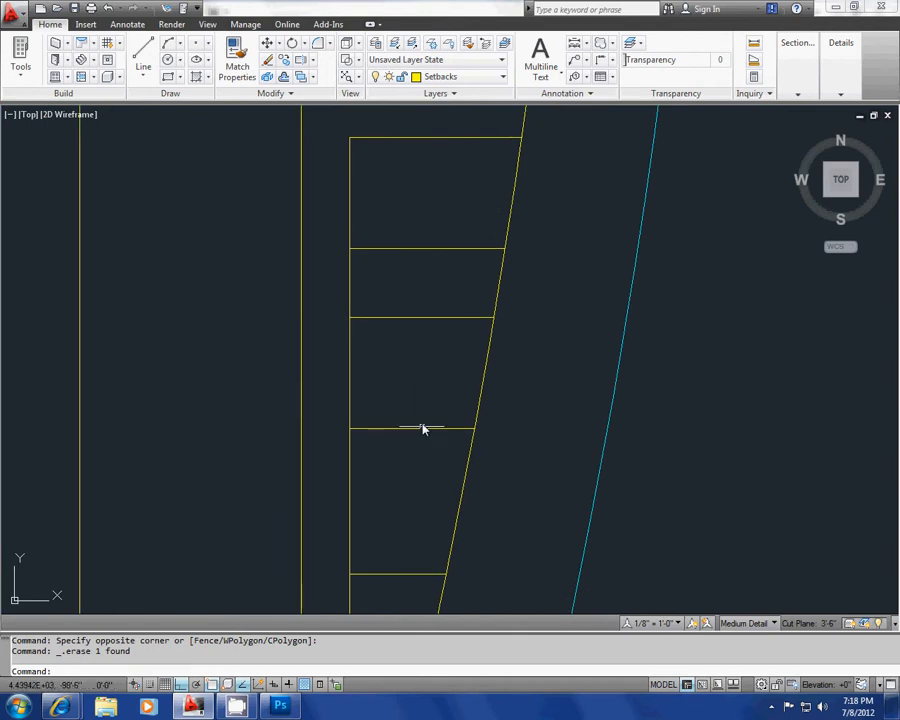
pyautogui.moveTo(404, 382); pyautogui.dragTo(444, 368, button='middle')
pyautogui.press('Escape')
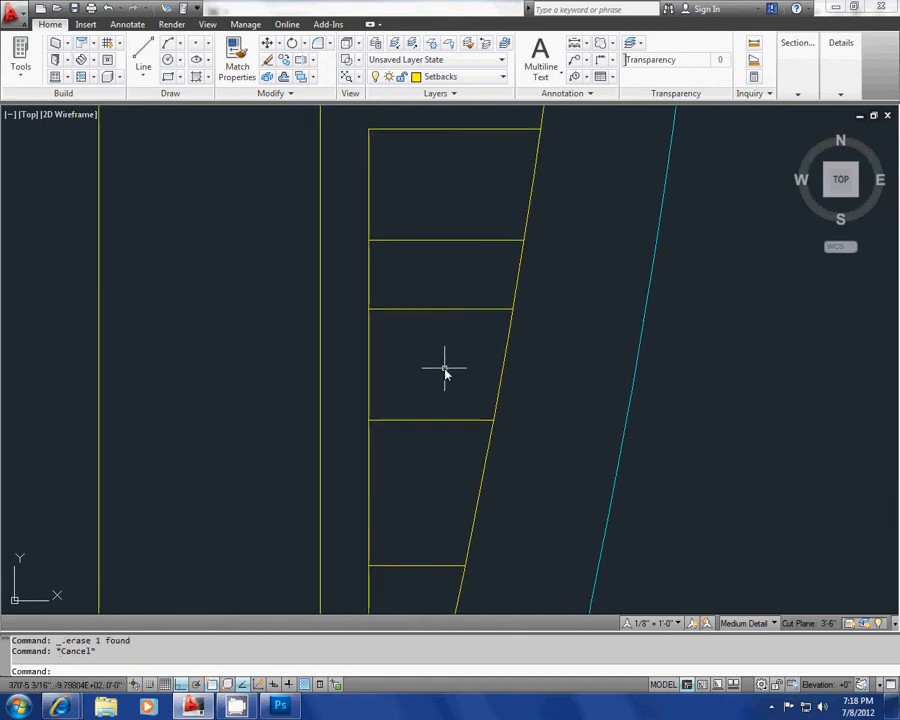
# Add multiline text reading "Bed" inside the uppermost space beside the curved setback.
pyautogui.press('Escape')
pyautogui.write('mt')
pyautogui.press('Return')
pyautogui.click(404, 168)
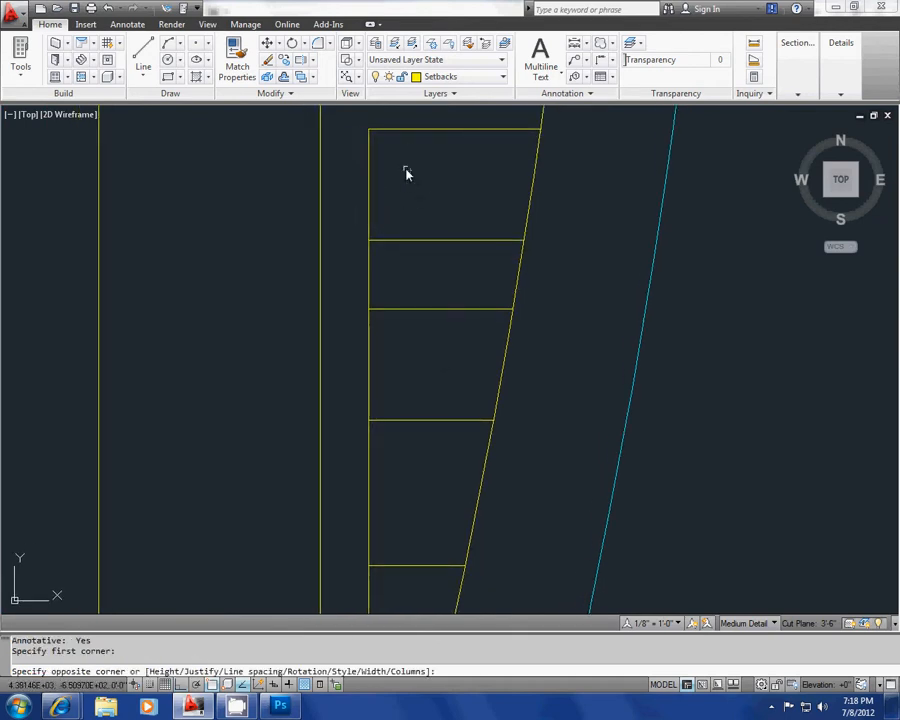
pyautogui.click(334, 178)
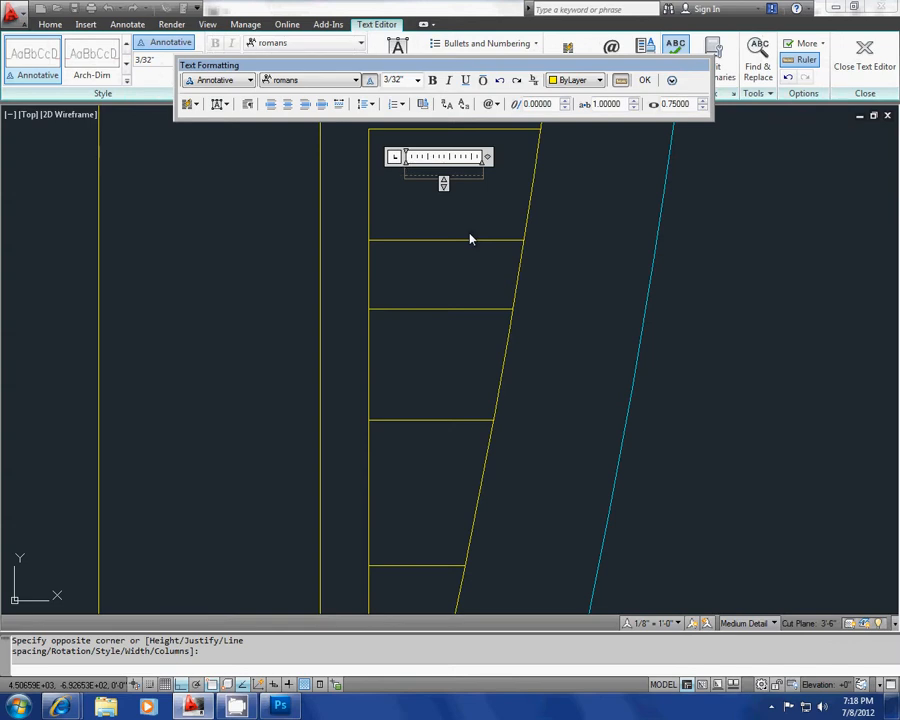
pyautogui.write('Bed')
# Try to set the text font to Arial while the word "Bed" is not selected.
pyautogui.click(308, 79)
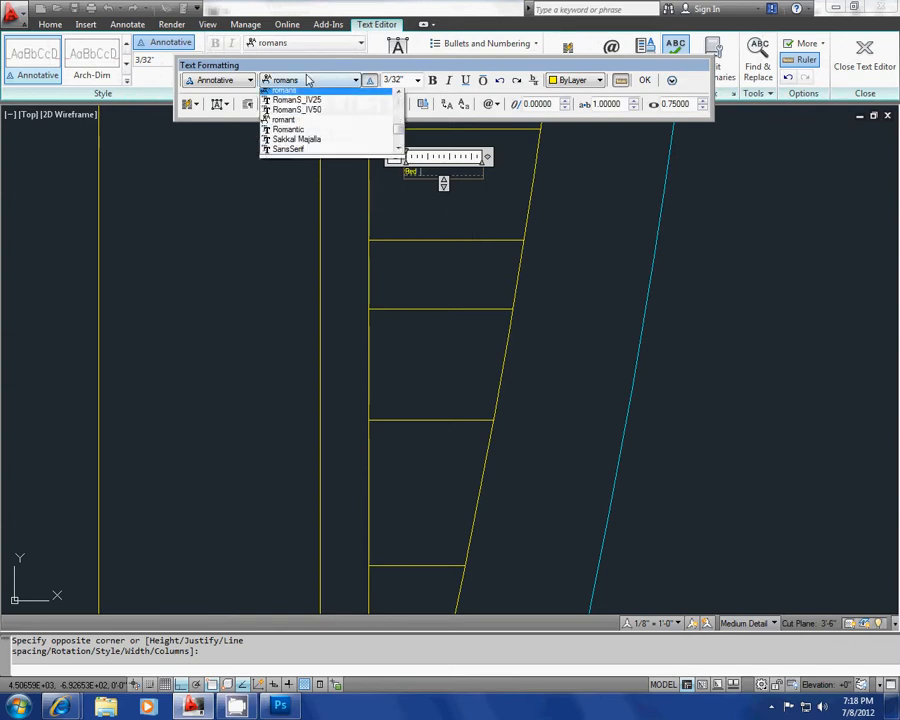
pyautogui.moveTo(397, 134)
pyautogui.mouseDown()
pyautogui.moveTo(392, 89)
pyautogui.moveTo(395, 111)
pyautogui.mouseUp()
pyautogui.scroll(2, 353, 120)
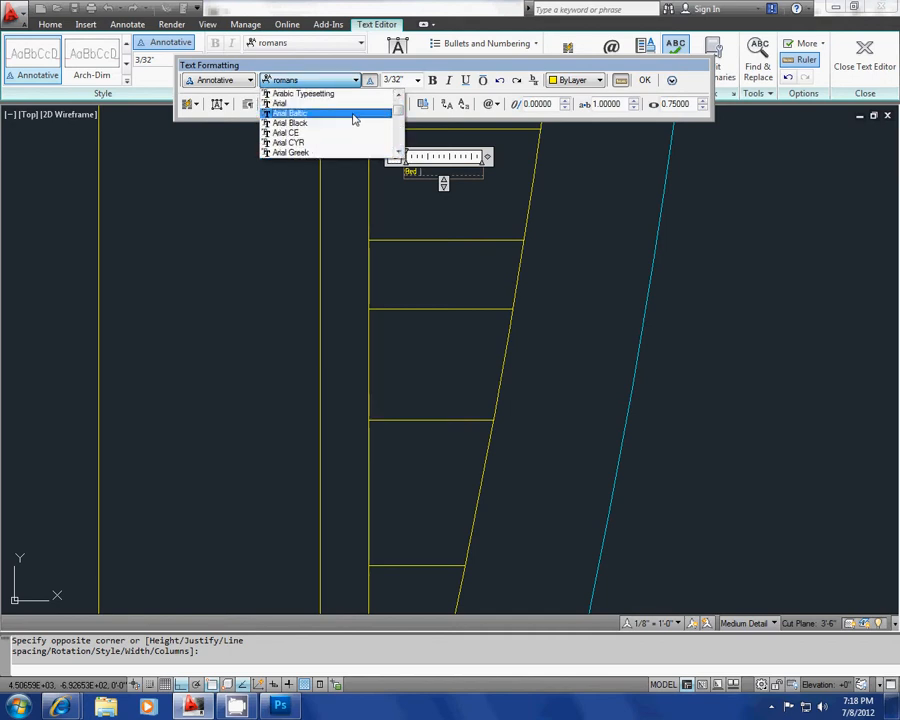
pyautogui.click(350, 104)
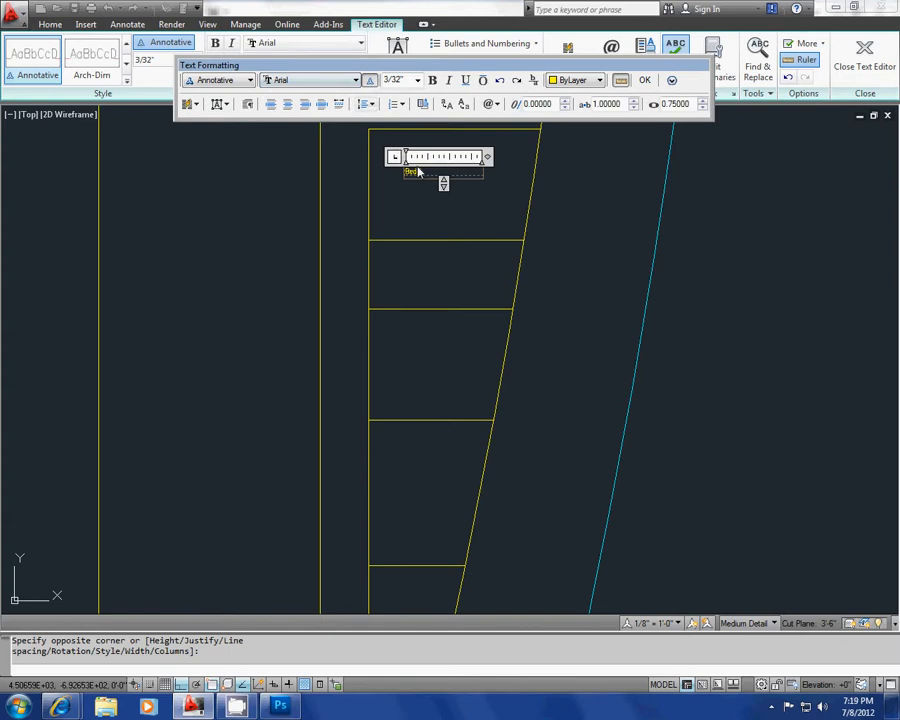
# Change the font of the selected word "Bed" to Arial.
pyautogui.click(357, 81)
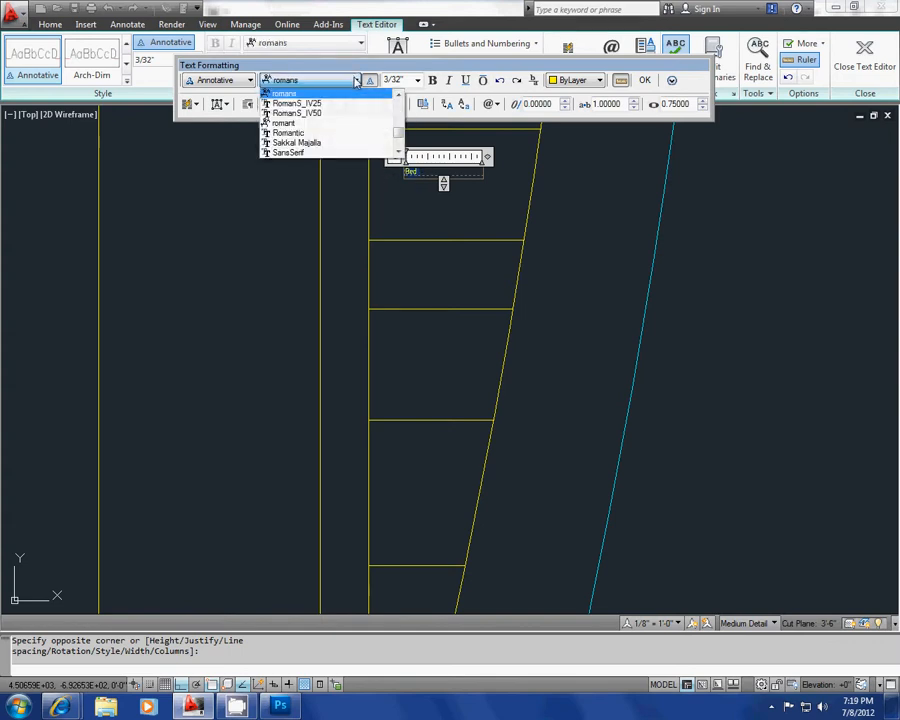
pyautogui.scroll(12, 381, 139)
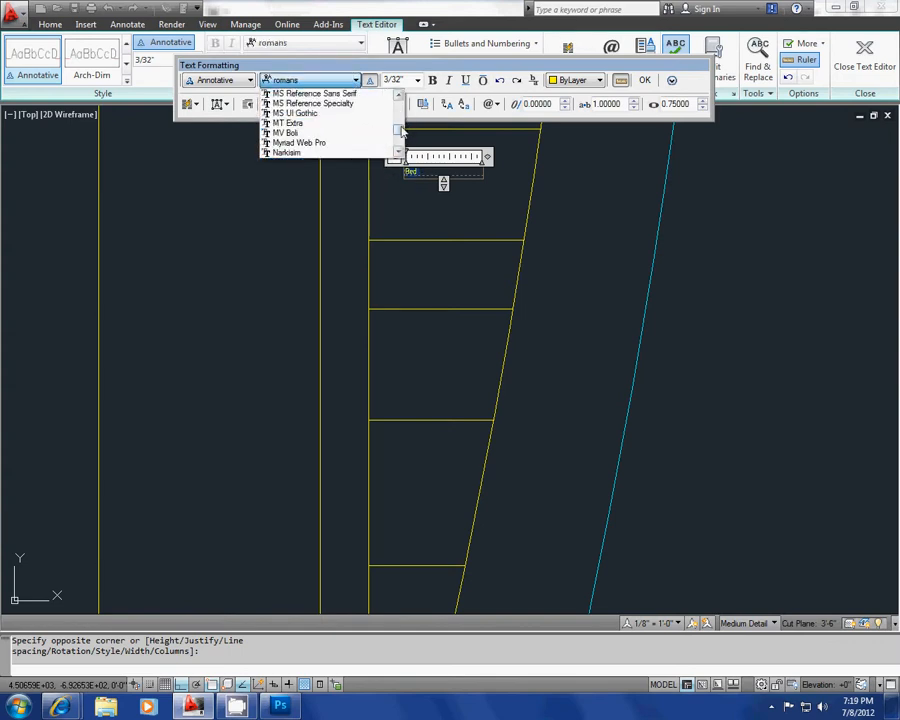
pyautogui.moveTo(400, 130); pyautogui.dragTo(398, 110)
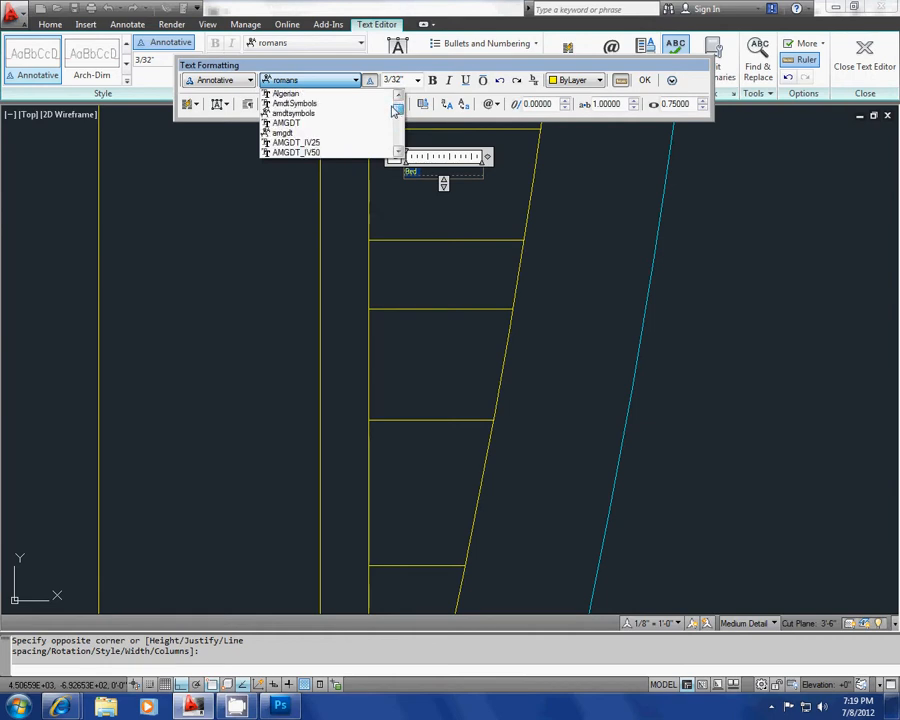
pyautogui.scroll(8, 350, 134)
pyautogui.scroll(-6, 350, 134)
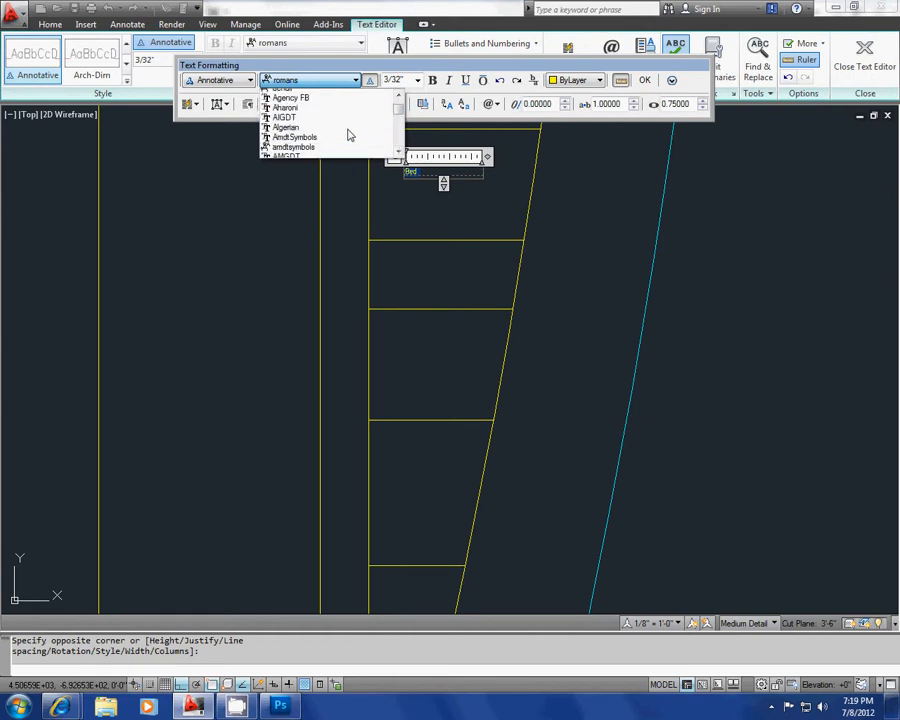
pyautogui.scroll(10, 350, 134)
pyautogui.scroll(-12, 350, 132)
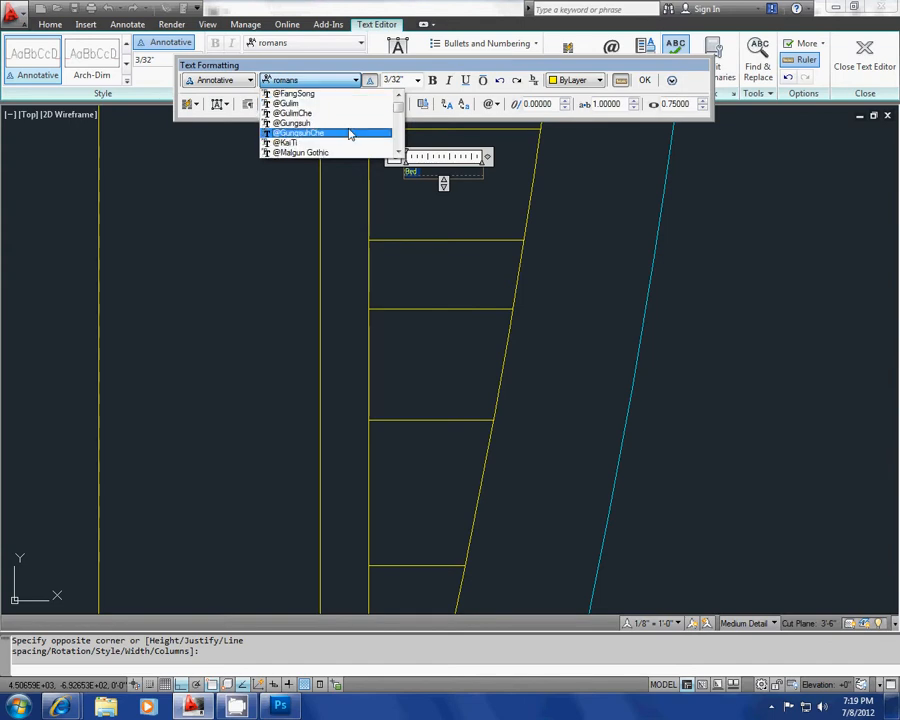
pyautogui.scroll(2, 350, 134)
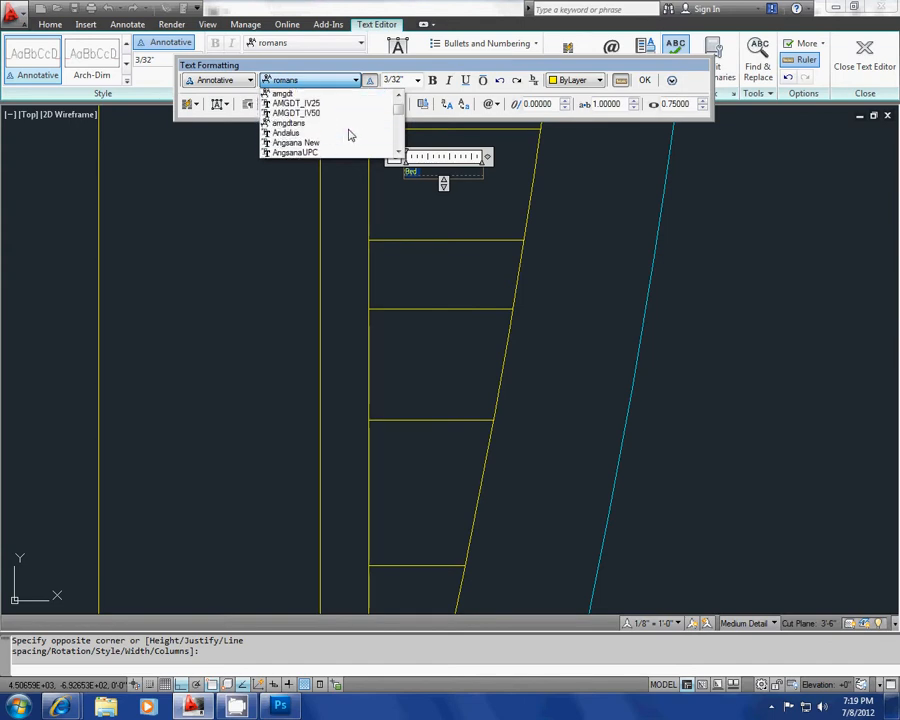
pyautogui.scroll(-3, 350, 134)
pyautogui.click(350, 103)
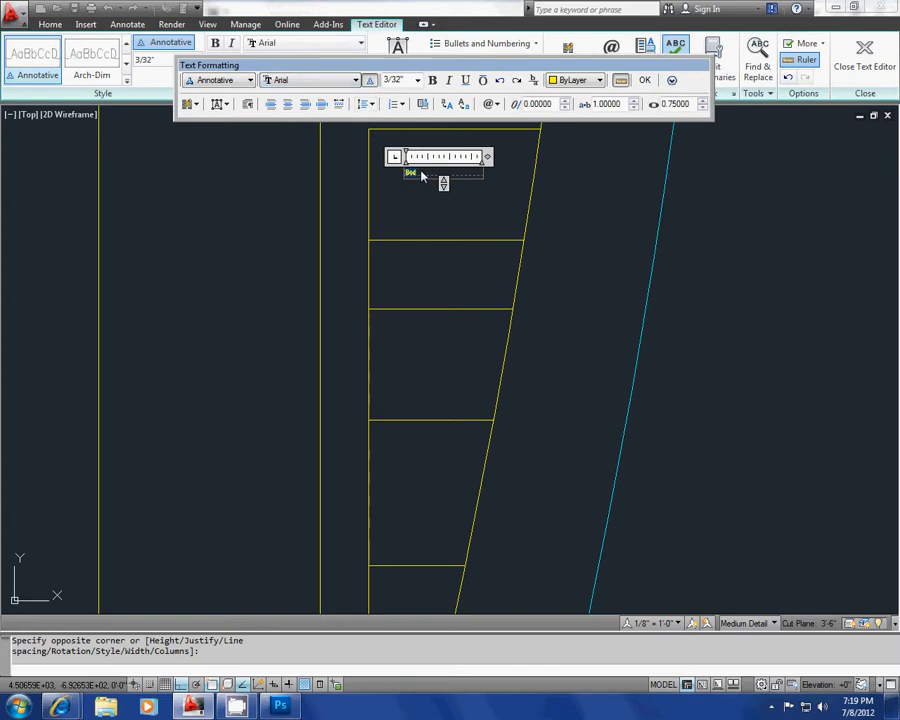
# Set the height of the "Bed" text to 1/2" and finish editing the label.
pyautogui.click(408, 81)
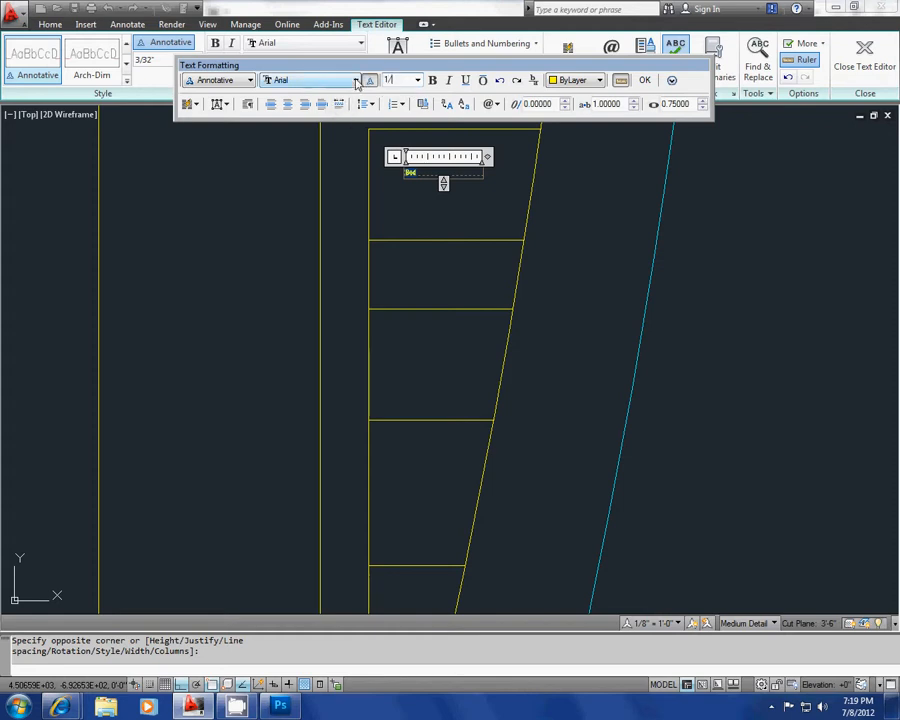
pyautogui.press('Return')
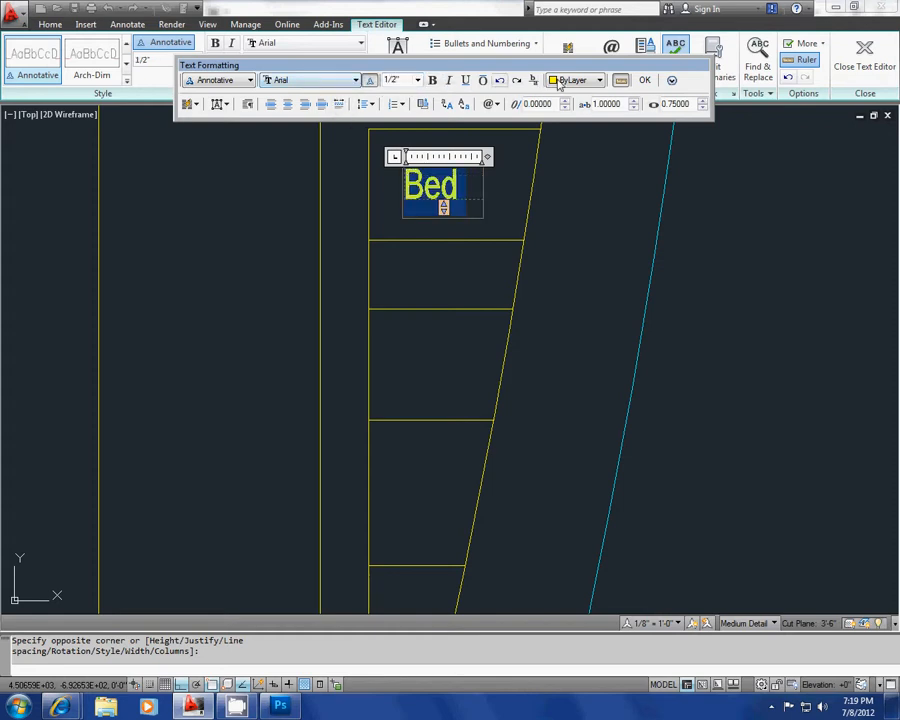
pyautogui.click(645, 80)
# Copy the "Bed" label straight down into the narrower space directly below.
pyautogui.scroll(4, 385, 232)
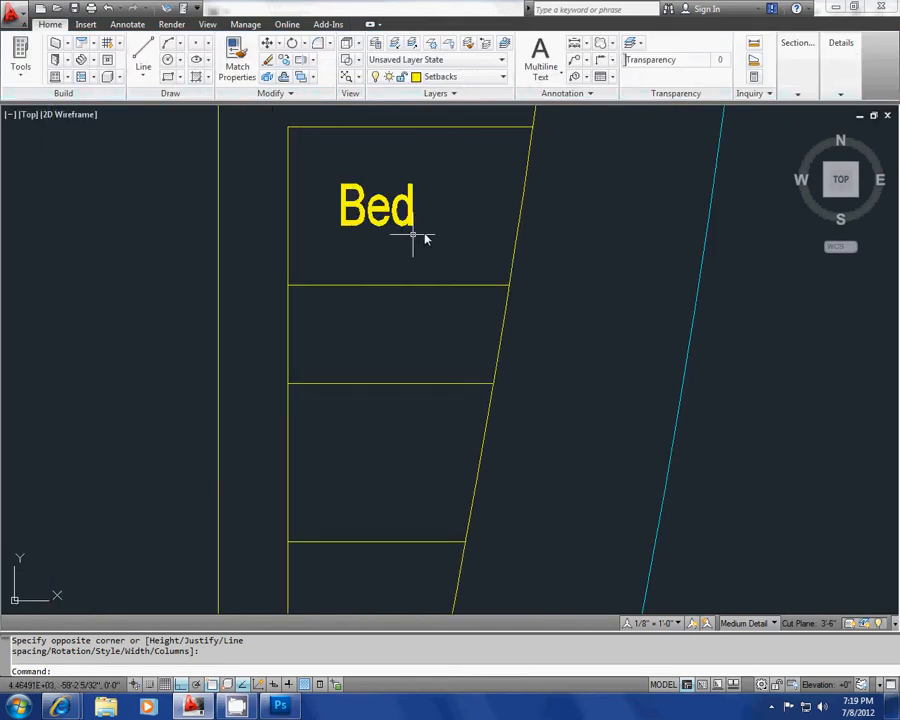
pyautogui.write('co')
pyautogui.press('Return')
pyautogui.click(400, 194)
pyautogui.press('Return')
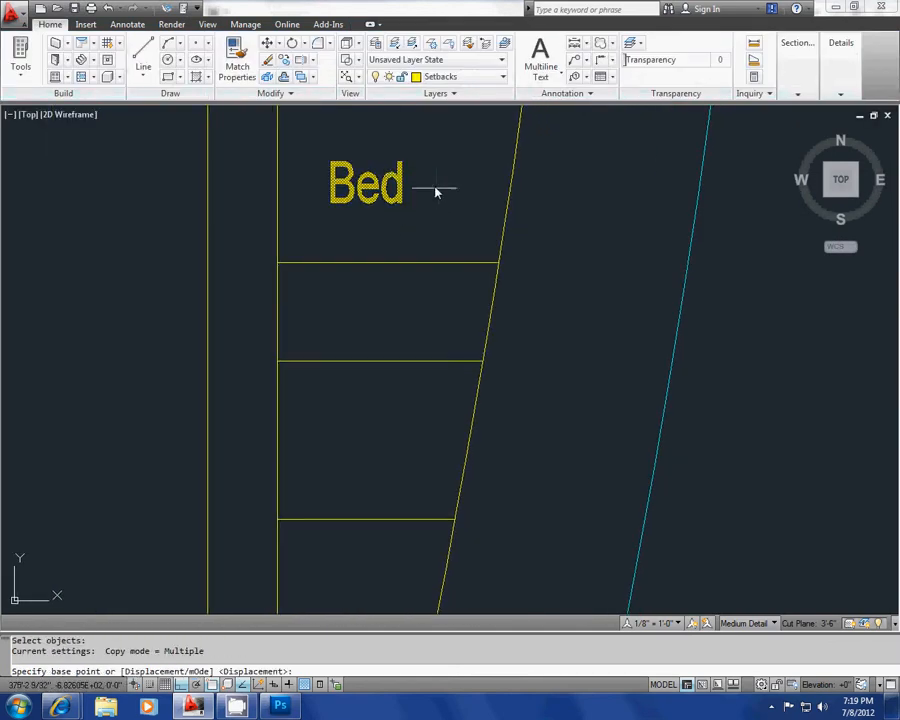
pyautogui.click(436, 187)
pyautogui.click(436, 319)
pyautogui.press('Escape')
pyautogui.moveTo(337, 239); pyautogui.dragTo(323, 229, button='middle')
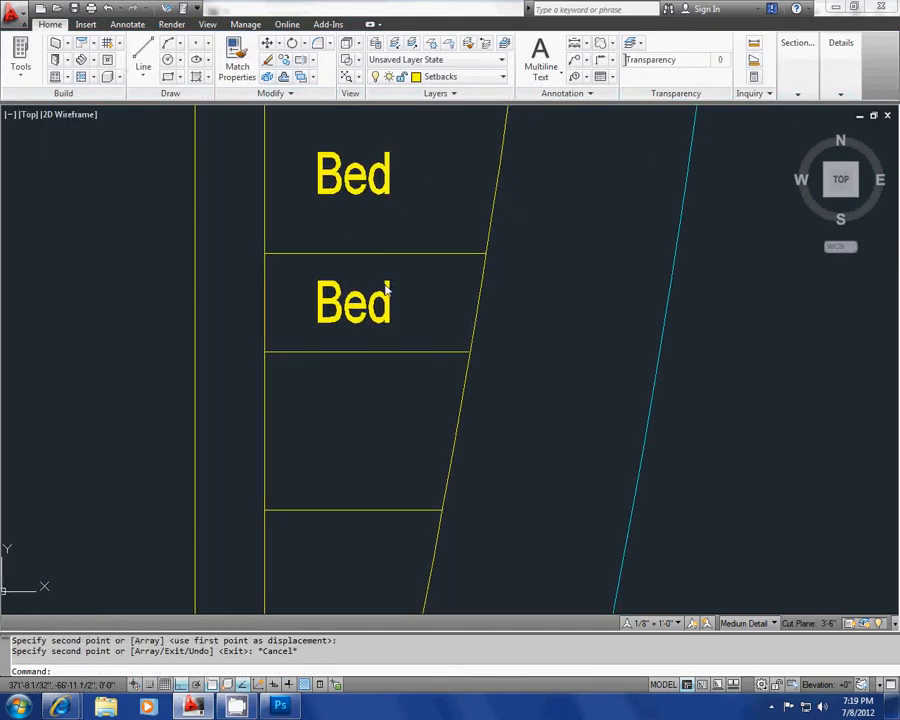
# Reduce the text height of the upper "Bed" label to 1/4".
pyautogui.scroll(2, 402, 252)
pyautogui.scroll(3, 402, 252)
pyautogui.click(388, 196)
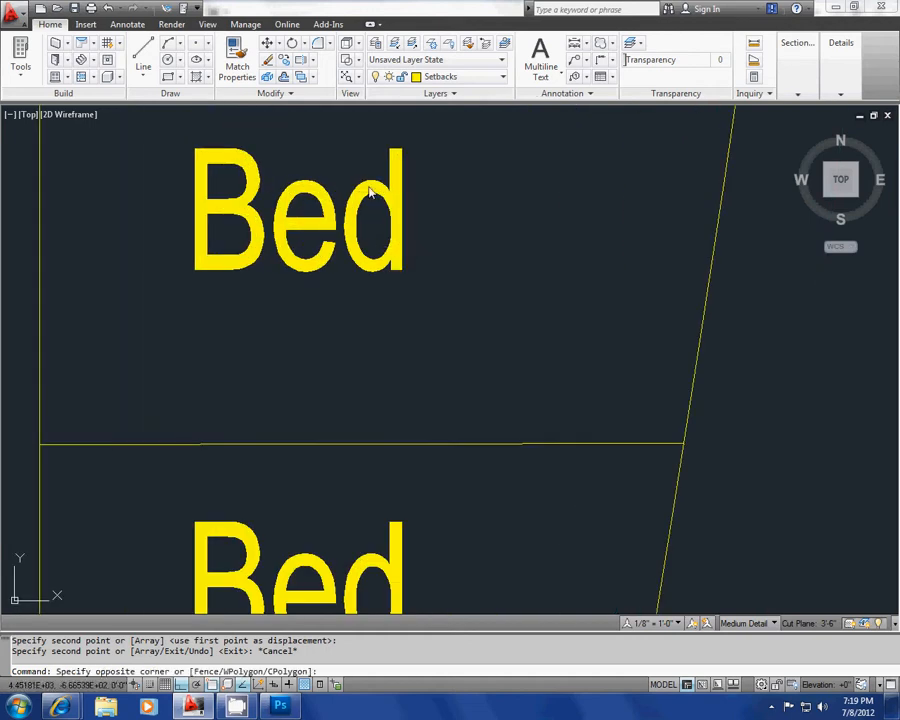
pyautogui.press('Escape')
pyautogui.moveTo(386, 200); pyautogui.dragTo(436, 272, button='middle')
pyautogui.click(427, 256)
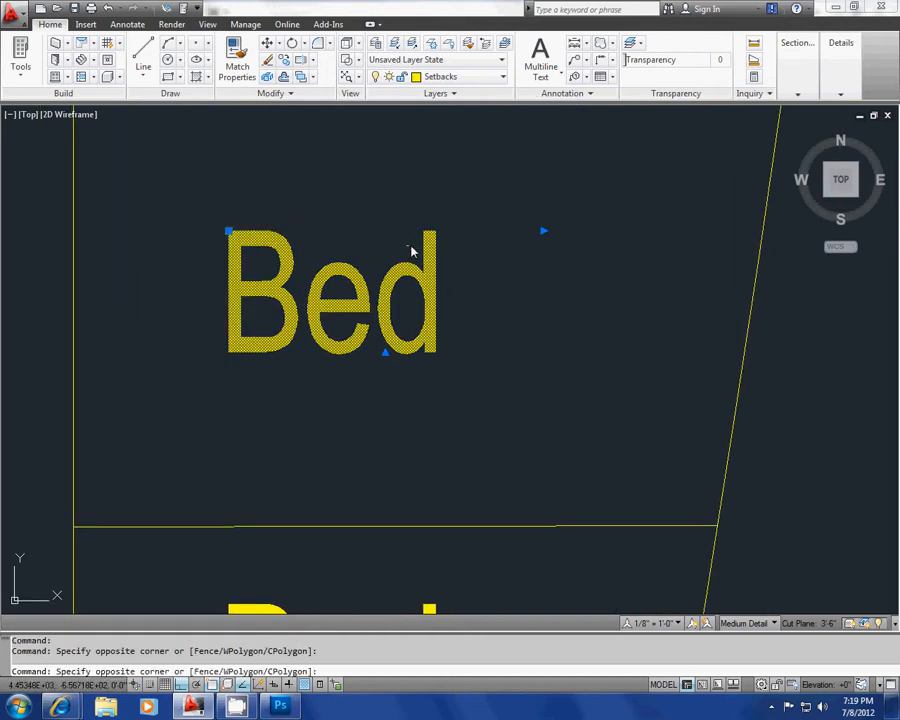
pyautogui.press('Escape')
pyautogui.click(434, 245)
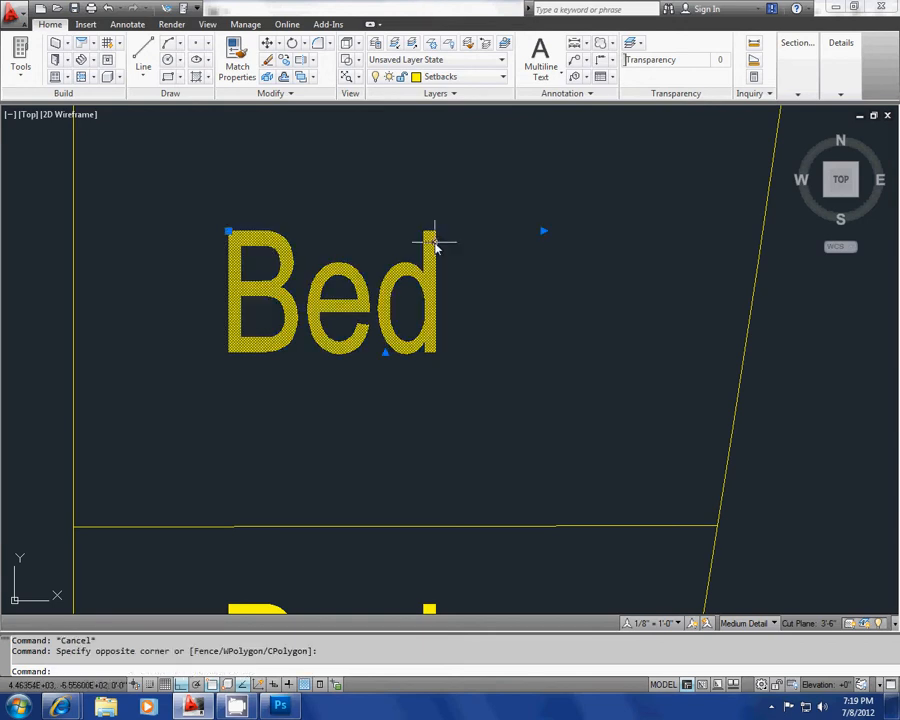
pyautogui.doubleClick(434, 245)
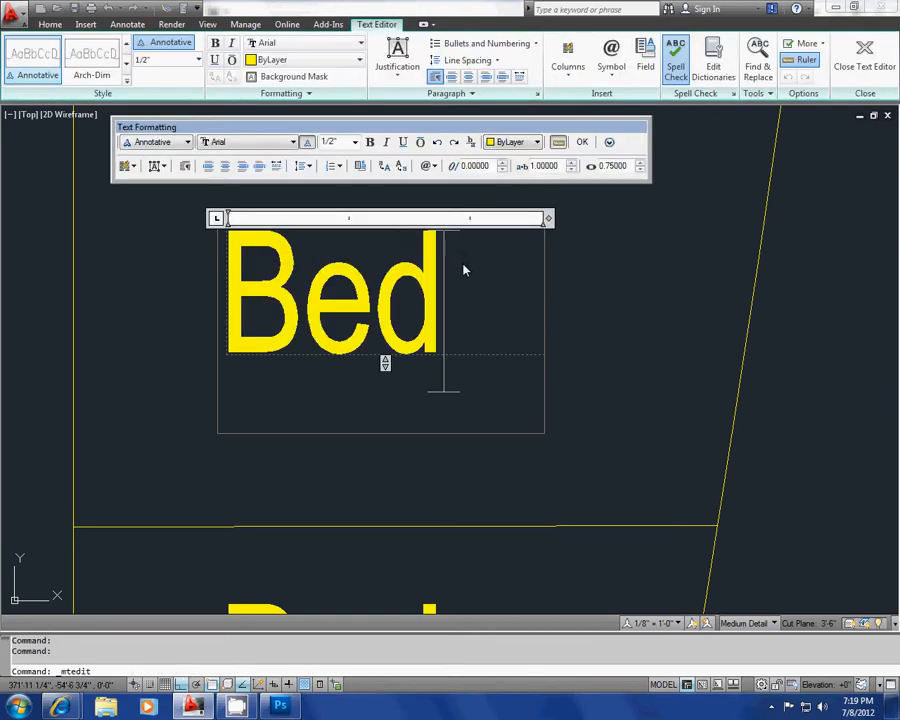
pyautogui.moveTo(463, 270); pyautogui.dragTo(145, 269)
pyautogui.click(354, 142)
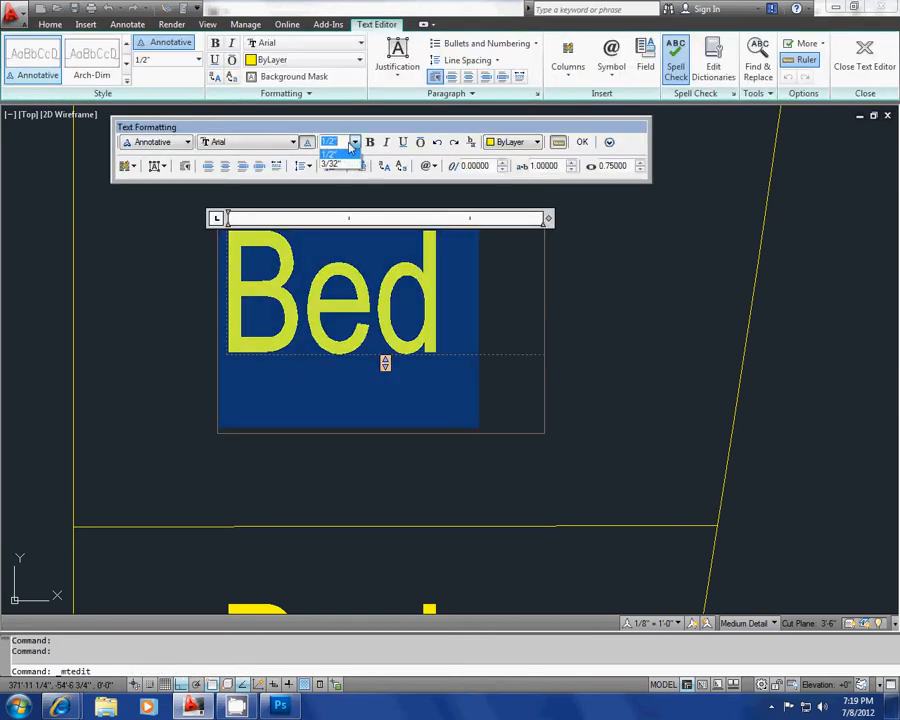
pyautogui.click(350, 145)
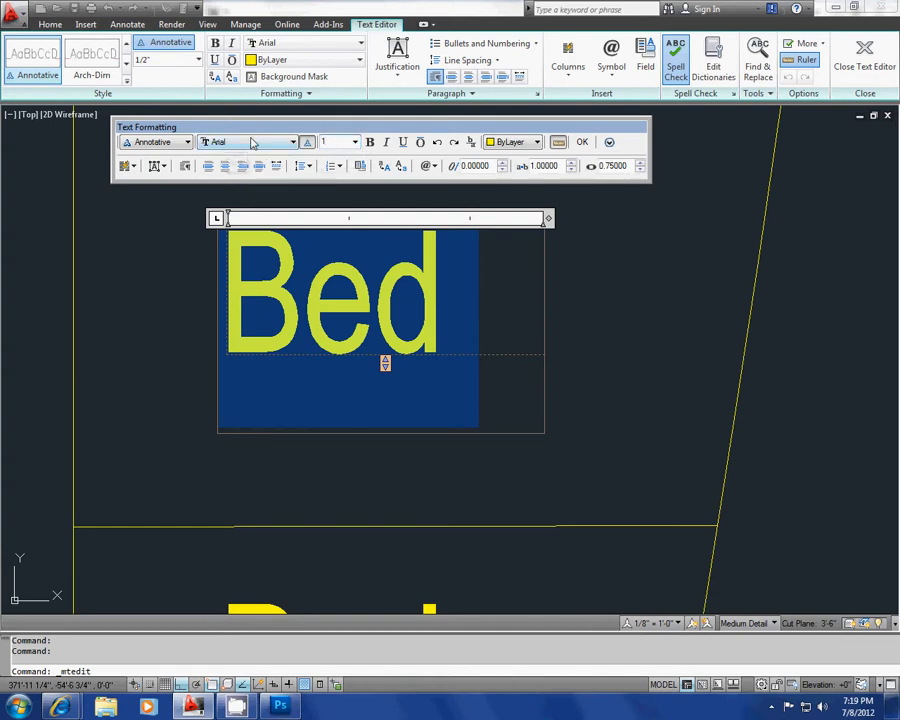
pyautogui.write('1/4')
pyautogui.press('Return')
pyautogui.click(582, 141)
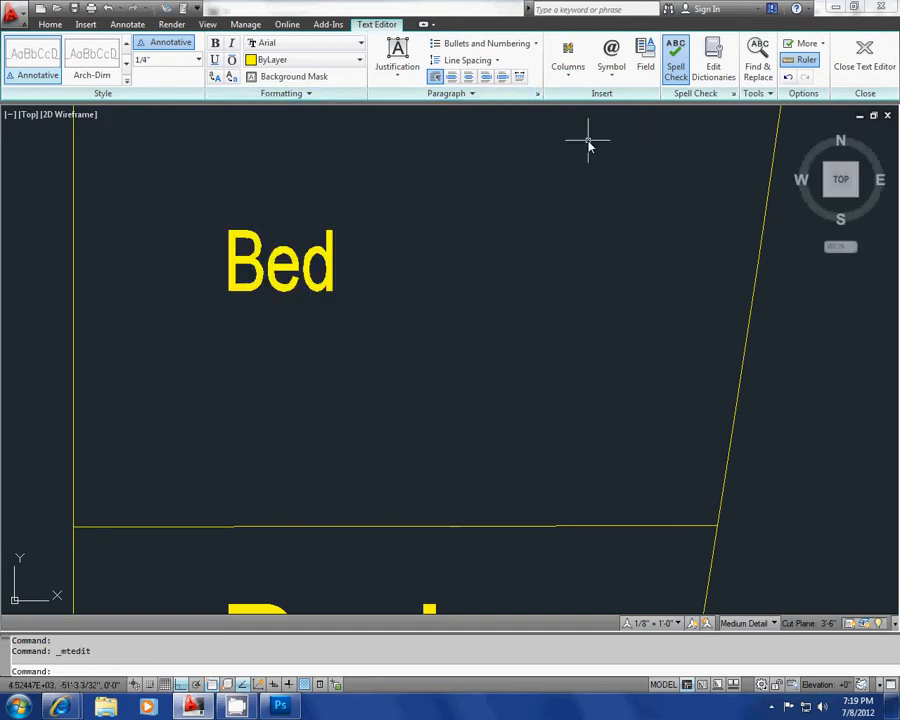
# Match the lower "Bed" label's properties to those of the upper "Bed" label.
pyautogui.scroll(-8, 500, 256)
pyautogui.scroll(3, 467, 253)
pyautogui.moveTo(462, 281); pyautogui.dragTo(396, 223, button='middle')
pyautogui.press('Escape')
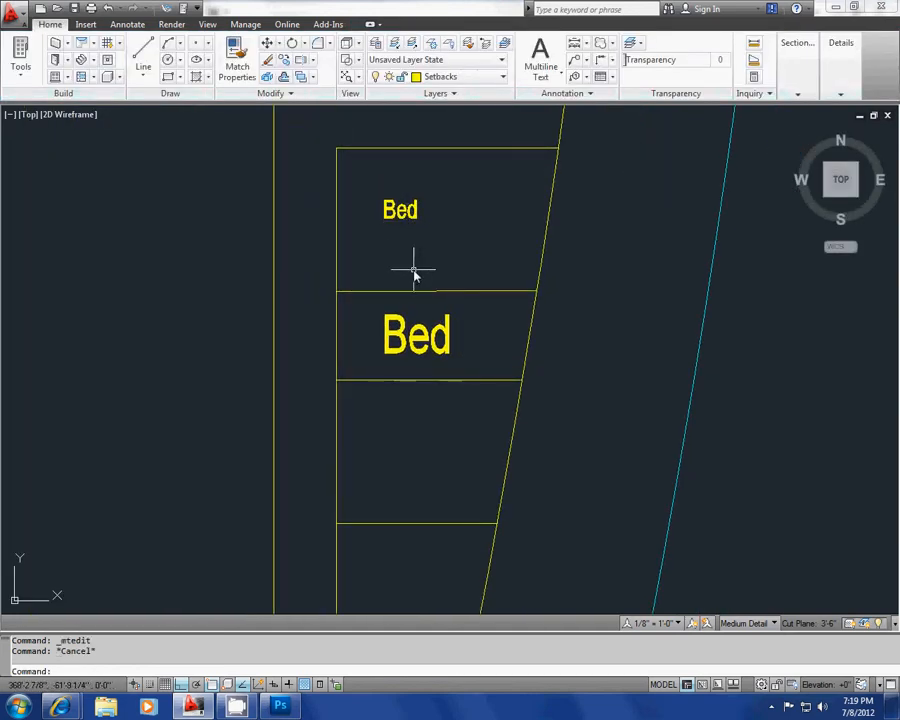
pyautogui.write('ma')
pyautogui.press('Return')
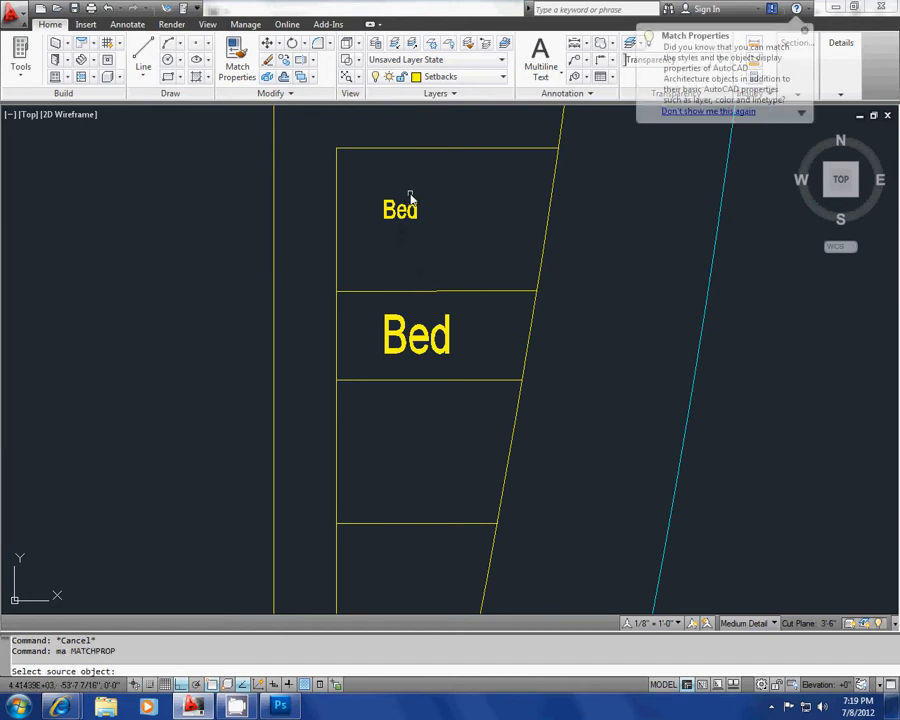
pyautogui.click(412, 205)
pyautogui.click(418, 335)
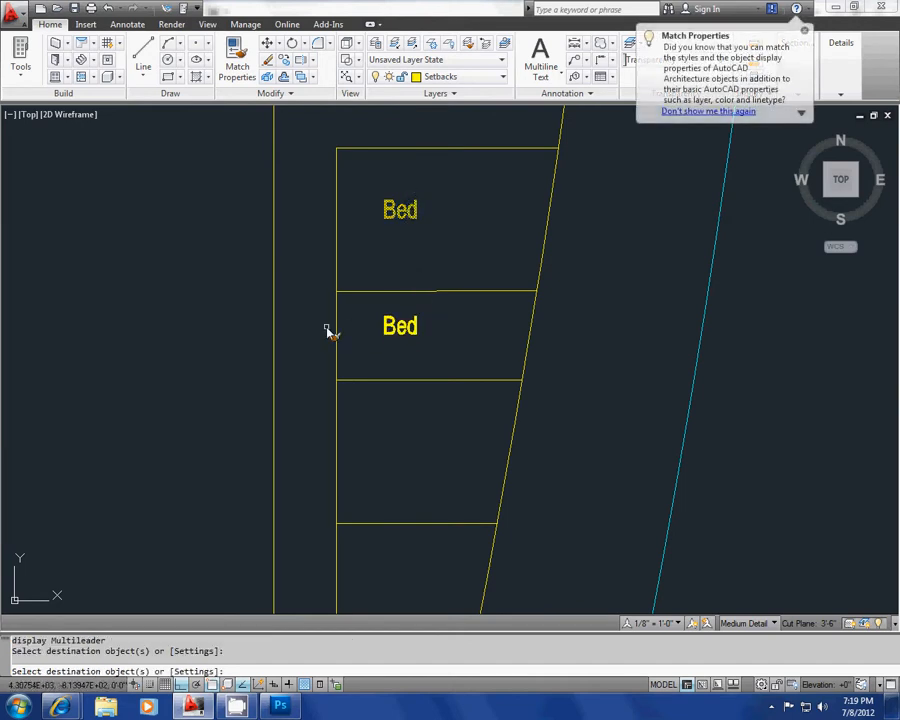
# Finish matching properties between the two "Bed" labels.
pyautogui.scroll(2, 415, 325)
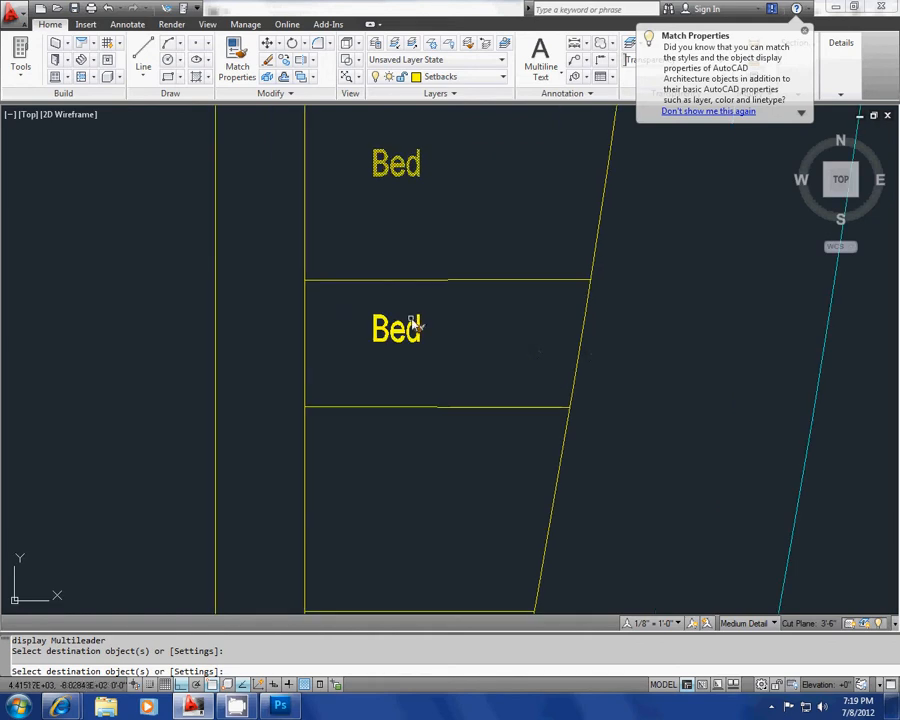
pyautogui.press('Escape')
pyautogui.press('Escape')
pyautogui.moveTo(427, 255); pyautogui.dragTo(466, 344, button='middle')
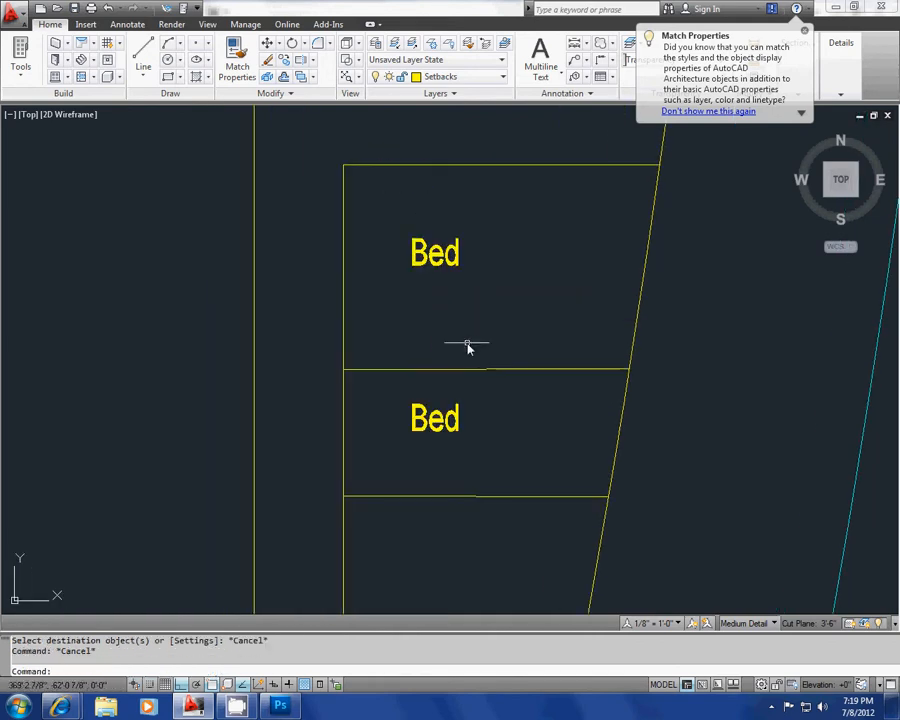
pyautogui.press('Escape')
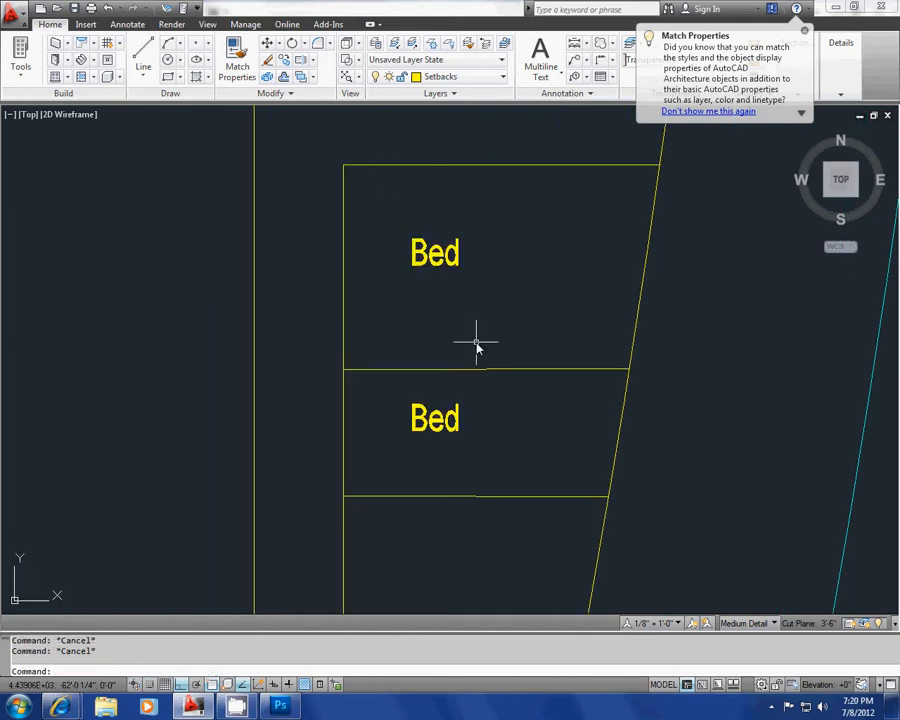
pyautogui.scroll(3, 453, 278)
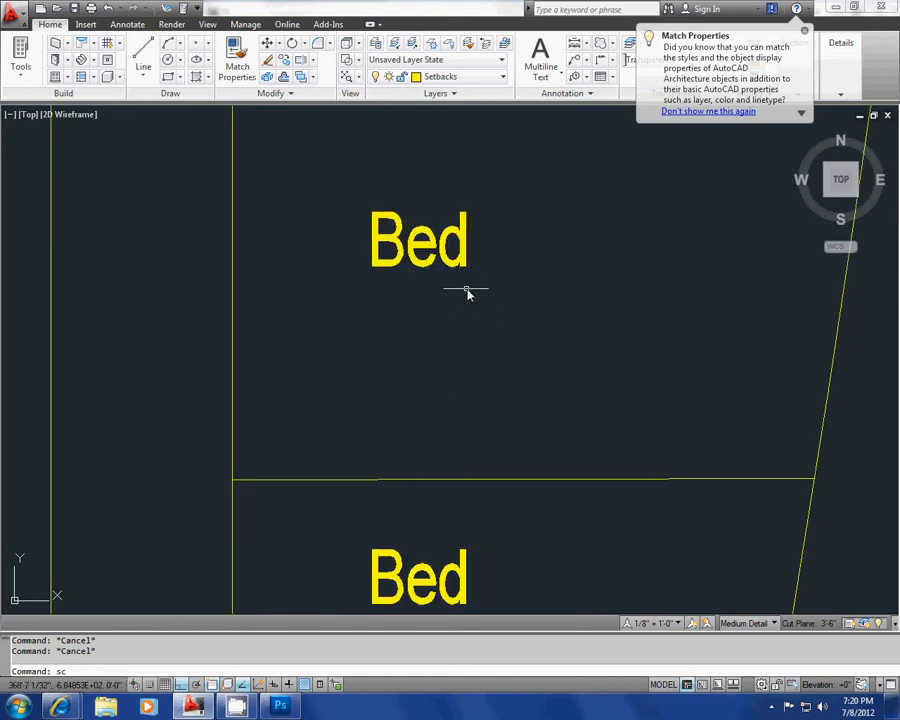
pyautogui.press('Return')
pyautogui.moveTo(467, 293); pyautogui.dragTo(462, 257)
pyautogui.press('Return')
pyautogui.click(478, 278)
pyautogui.scroll(-4, 505, 295)
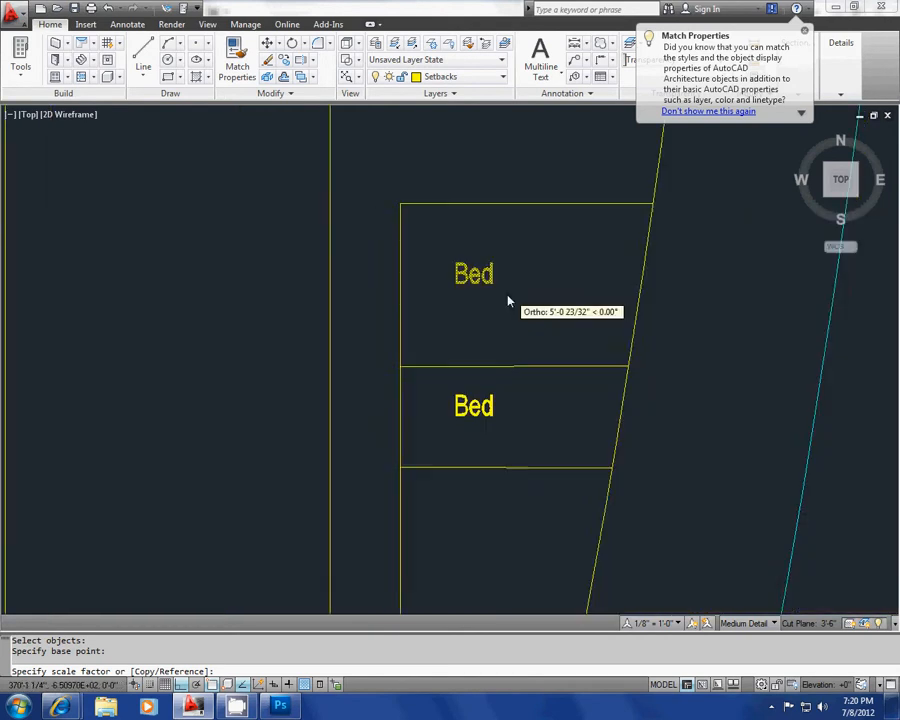
pyautogui.scroll(-4, 507, 300)
pyautogui.scroll(3, 530, 370)
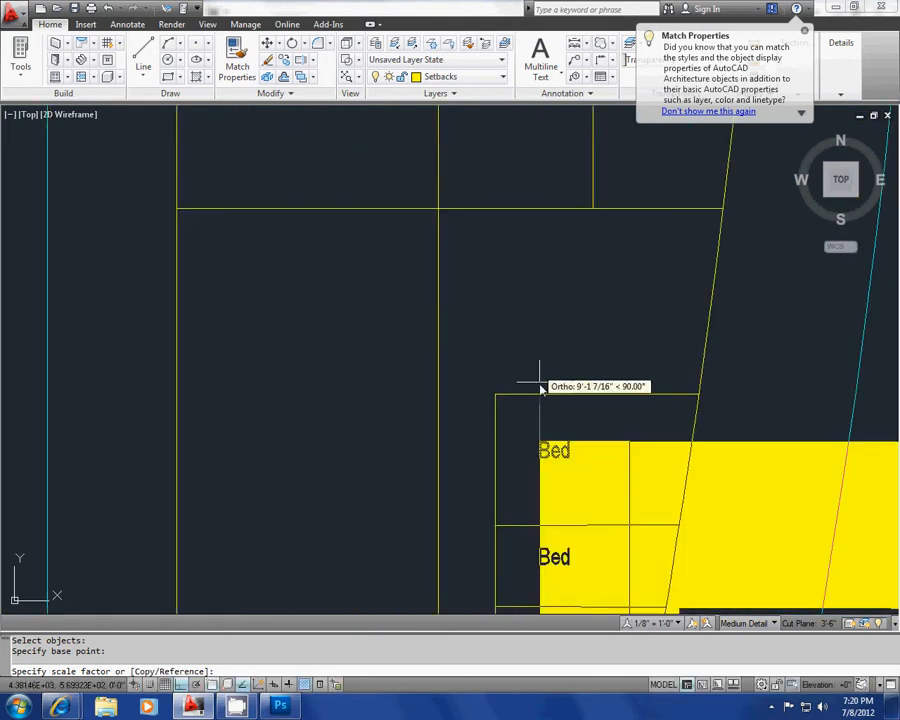
pyautogui.scroll(6, 545, 392)
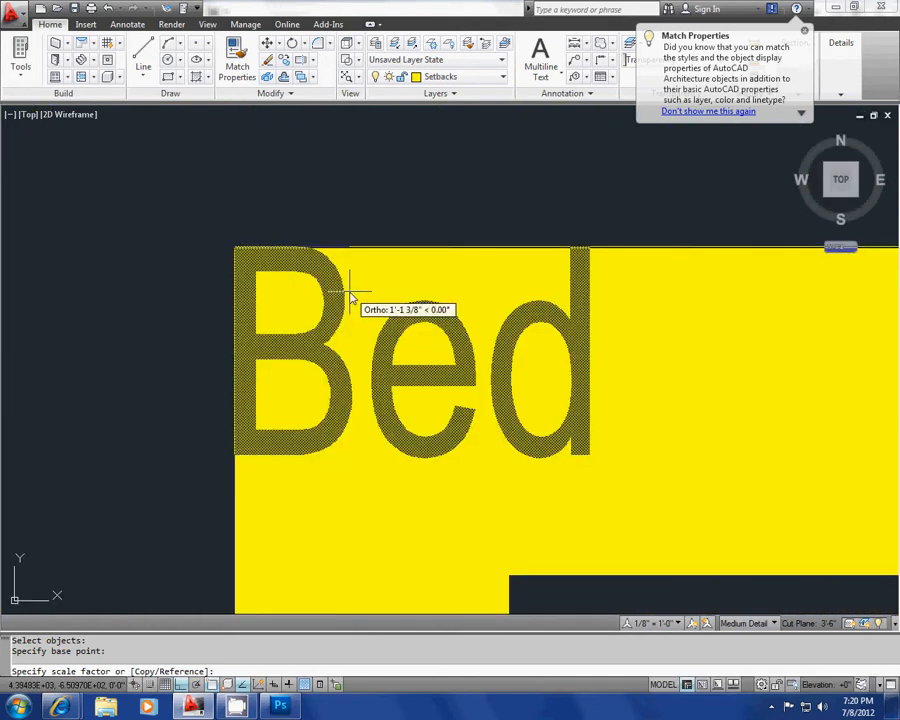
pyautogui.scroll(9, 325, 286)
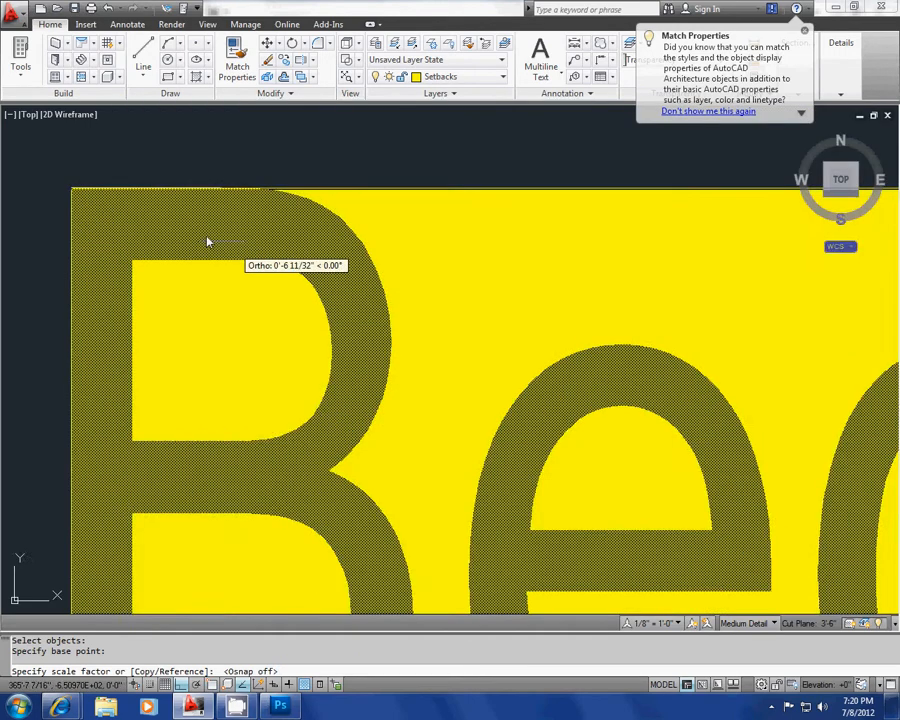
pyautogui.scroll(-8, 184, 227)
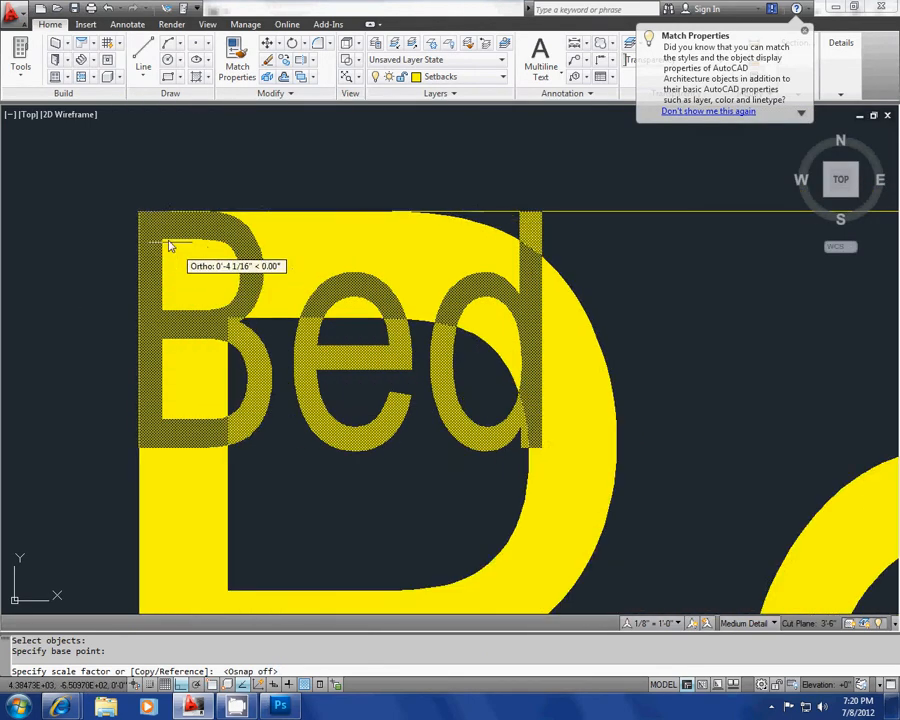
pyautogui.scroll(-10, 180, 248)
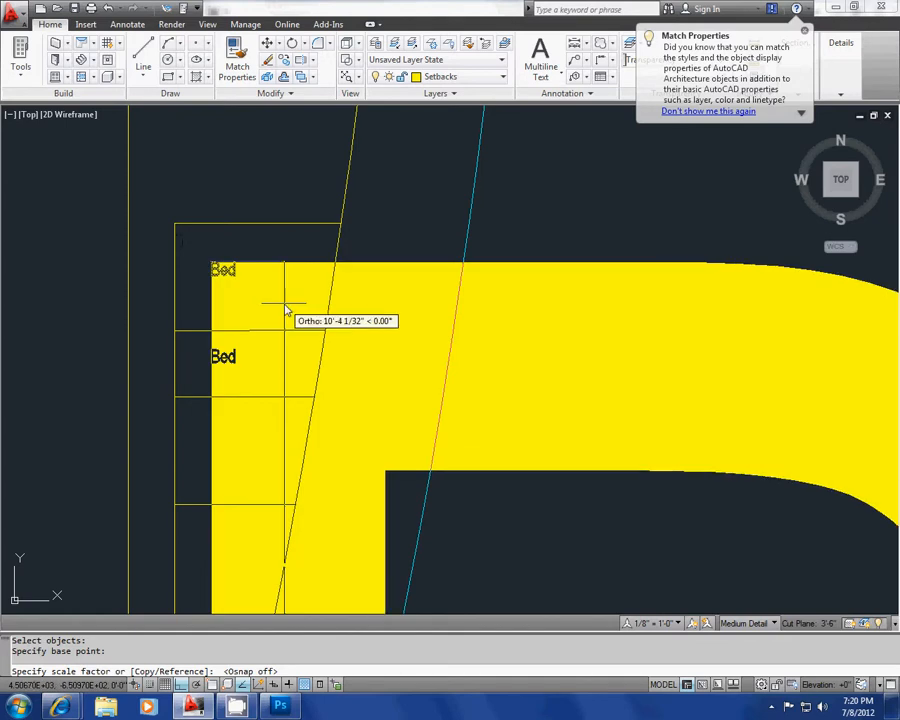
pyautogui.press('Escape')
pyautogui.press('Escape')
pyautogui.press('Escape')
# Delete the upper "Bed" label.
pyautogui.scroll(2, 226, 250)
pyautogui.scroll(5, 255, 309)
pyautogui.click(398, 334)
pyautogui.click(311, 245)
pyautogui.scroll(2, 328, 260)
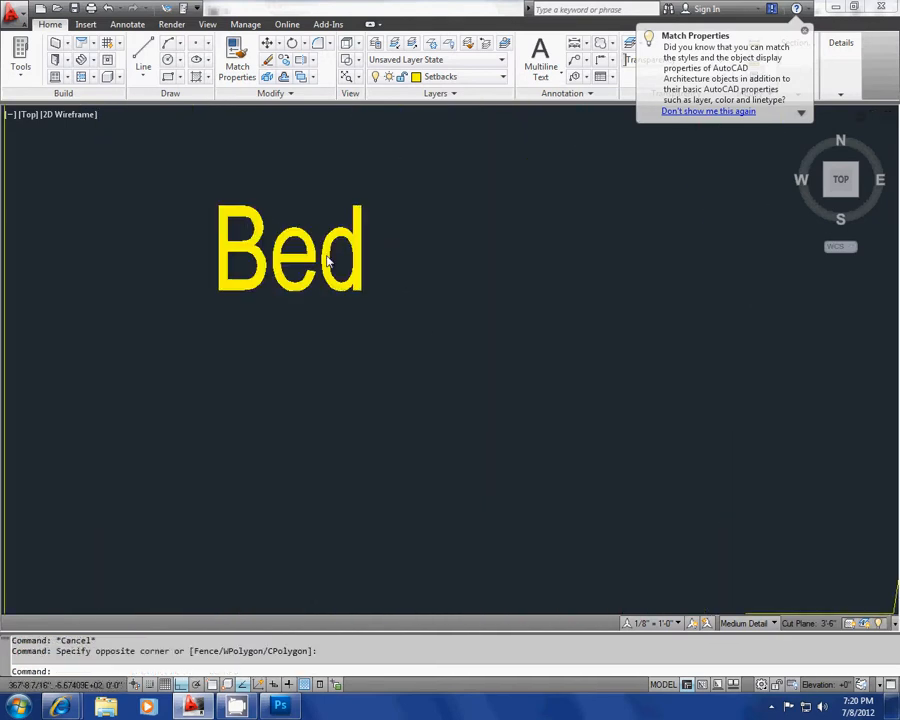
pyautogui.scroll(-8, 335, 240)
pyautogui.press('Delete')
# Copy the remaining "Bed" label straight up into the empty room space directly above it.
pyautogui.scroll(4, 378, 345)
pyautogui.scroll(2, 360, 296)
pyautogui.press('Escape')
pyautogui.click(353, 316)
pyautogui.click(285, 261)
pyautogui.scroll(-10, 286, 271)
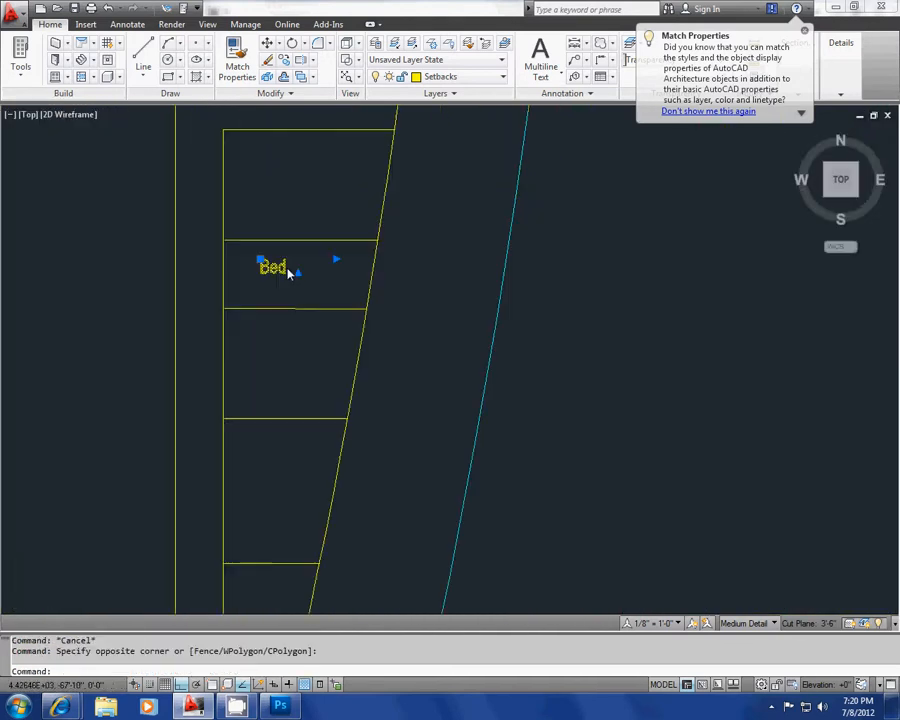
pyautogui.write('co')
pyautogui.press('space')
pyautogui.click(343, 292)
pyautogui.scroll(5, 337, 251)
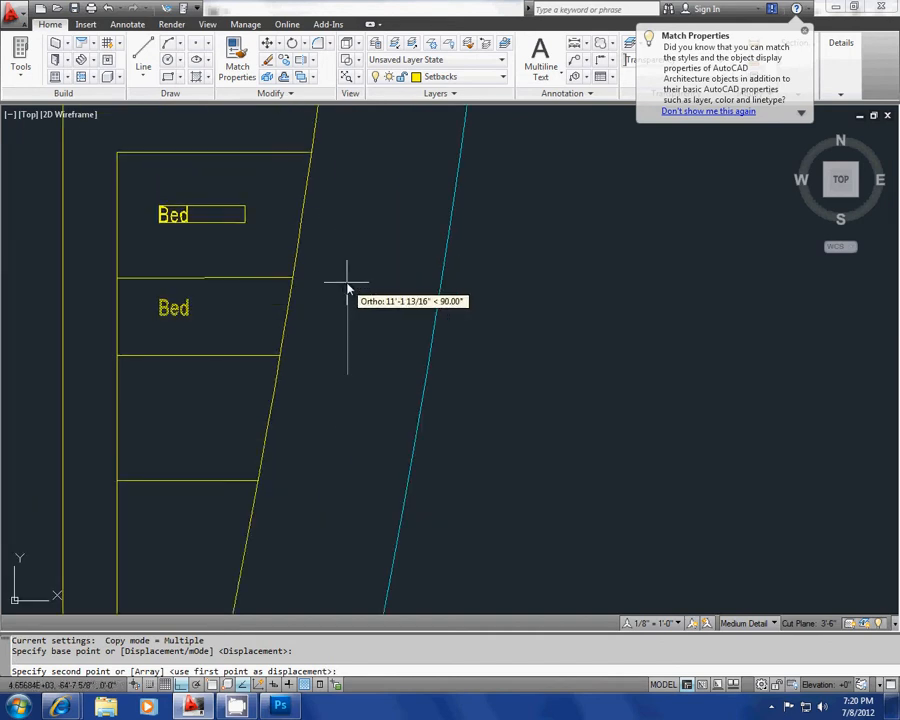
pyautogui.click(161, 201)
pyautogui.press('Escape')
# Change the upper label's text to "Bedroom 1" and finish editing it.
pyautogui.scroll(3, 257, 243)
pyautogui.doubleClick(270, 250)
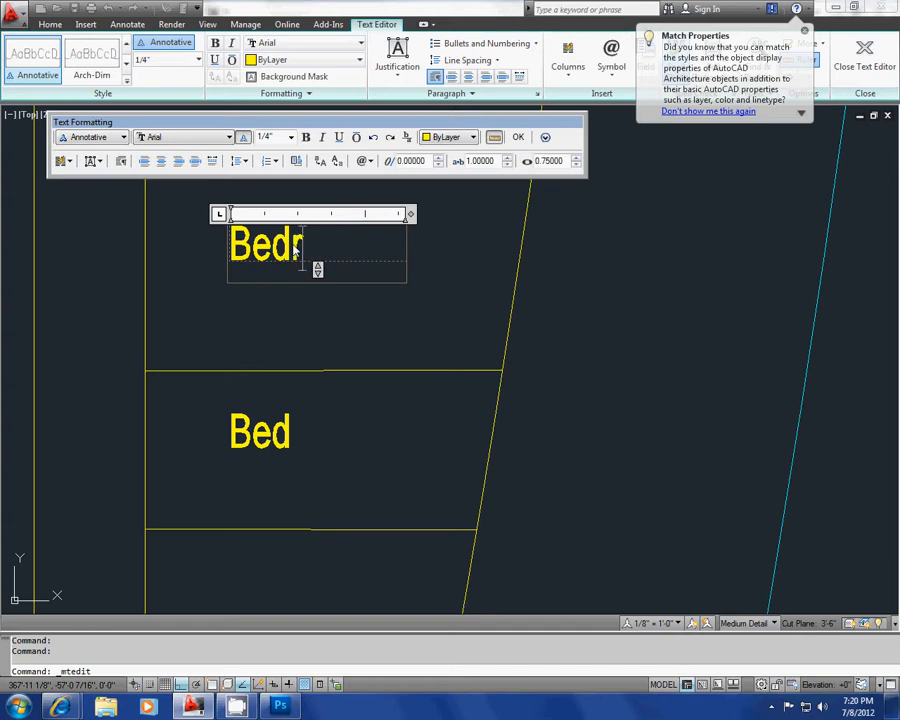
pyautogui.write('room 1')
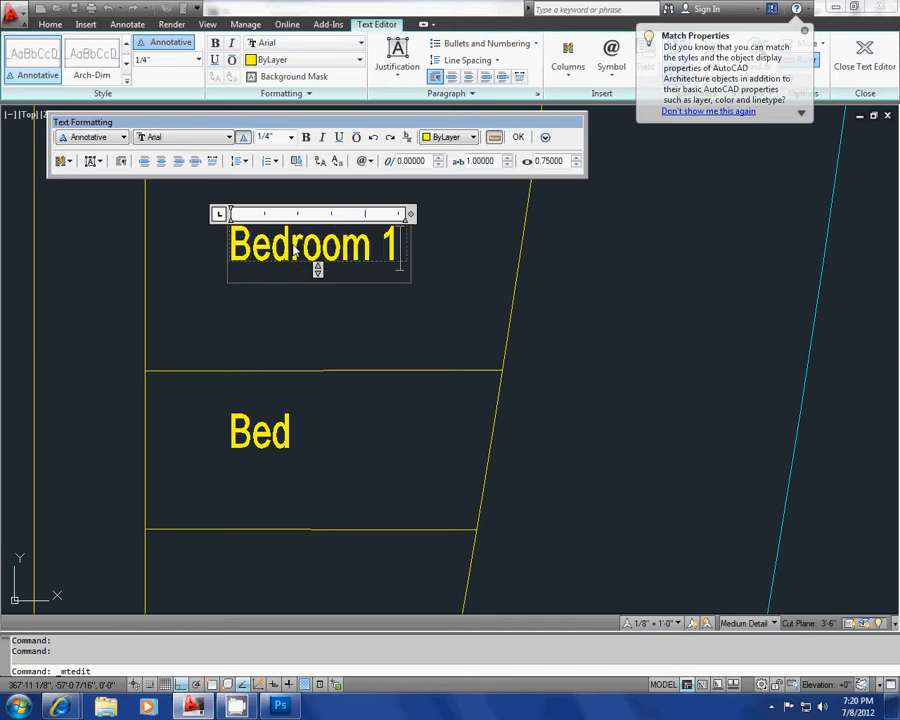
pyautogui.click(518, 140)
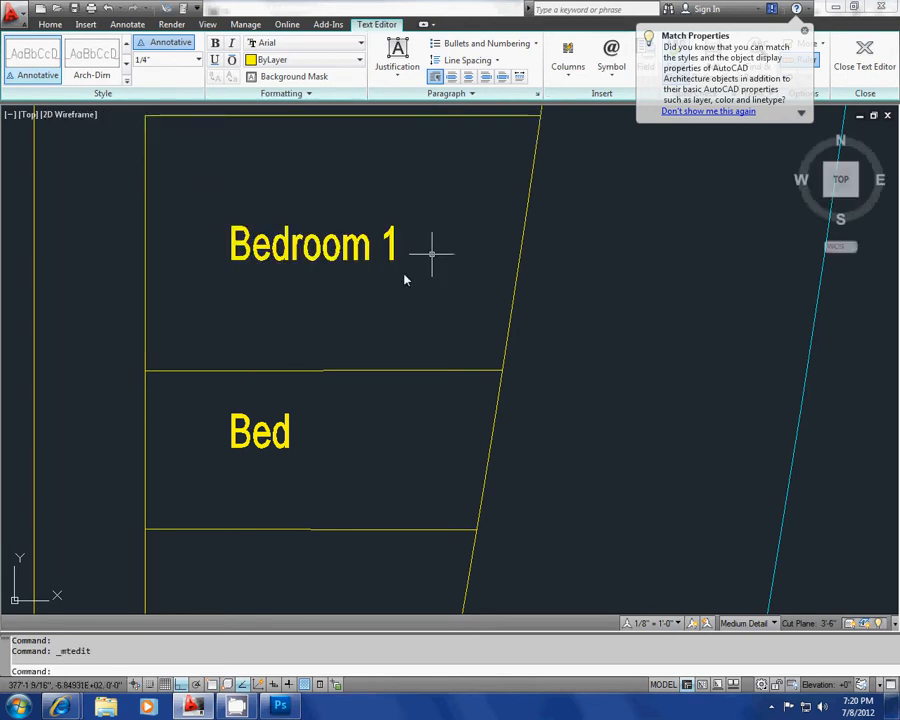
pyautogui.press('Escape')
pyautogui.moveTo(372, 328); pyautogui.dragTo(416, 299, button='middle')
pyautogui.scroll(-2, 422, 298)
pyautogui.press('Escape')
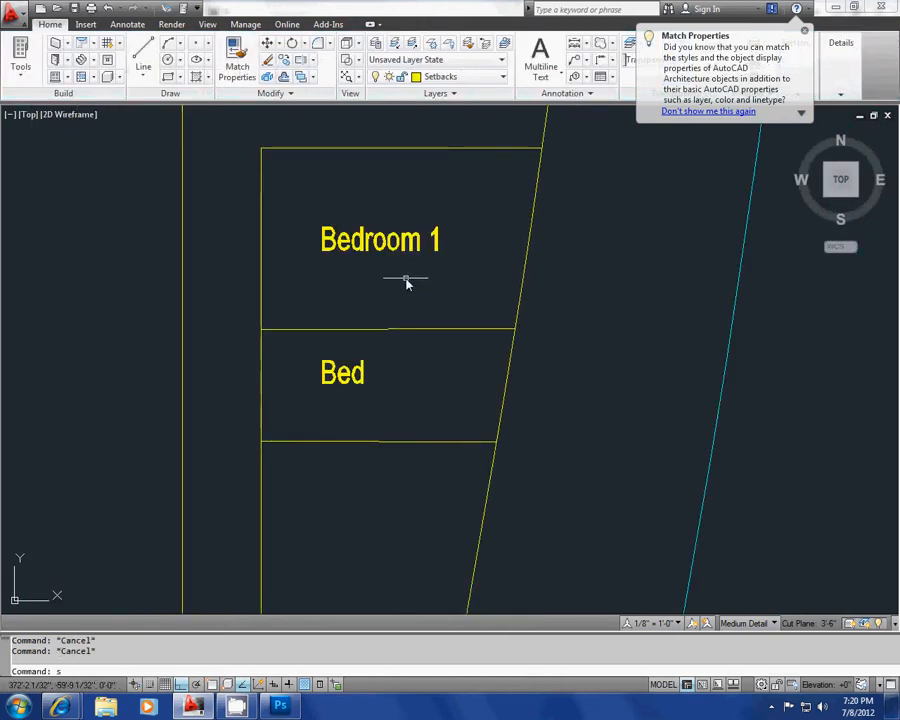
# Change the Annotative text style's font to Arial, apply it and set the style current.
pyautogui.write('st')
pyautogui.press('Return')
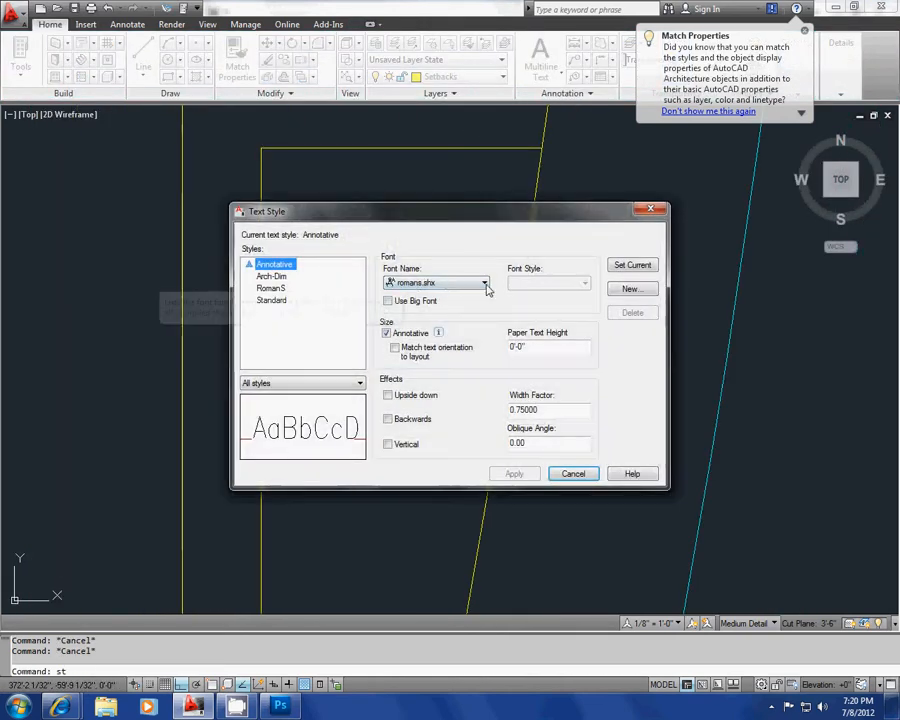
pyautogui.click(483, 283)
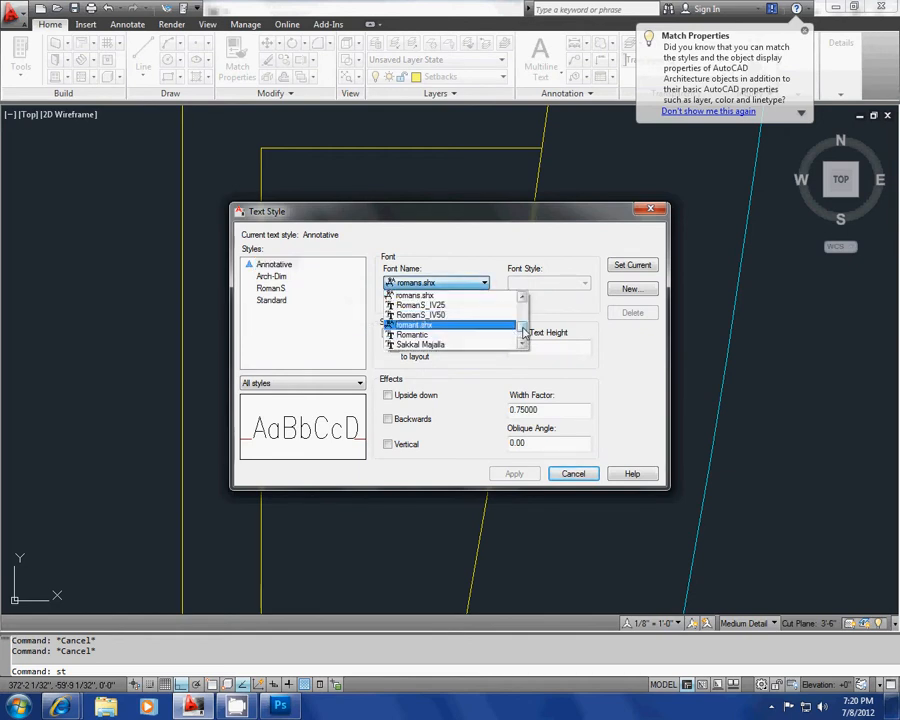
pyautogui.moveTo(522, 328); pyautogui.dragTo(524, 306)
pyautogui.scroll(-3, 505, 326)
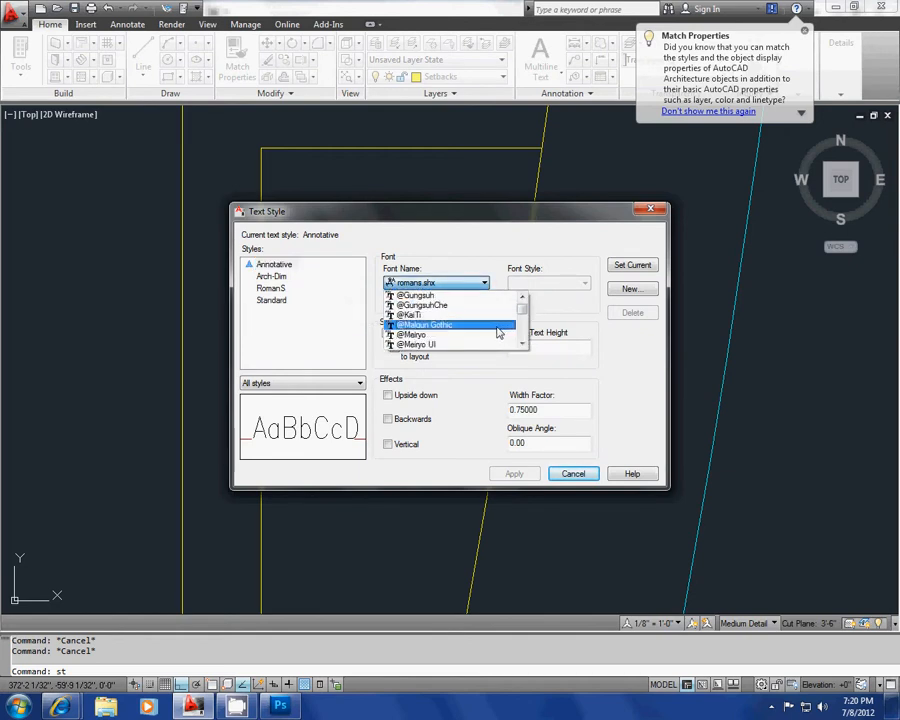
pyautogui.scroll(-1, 498, 332)
pyautogui.scroll(-1, 497, 333)
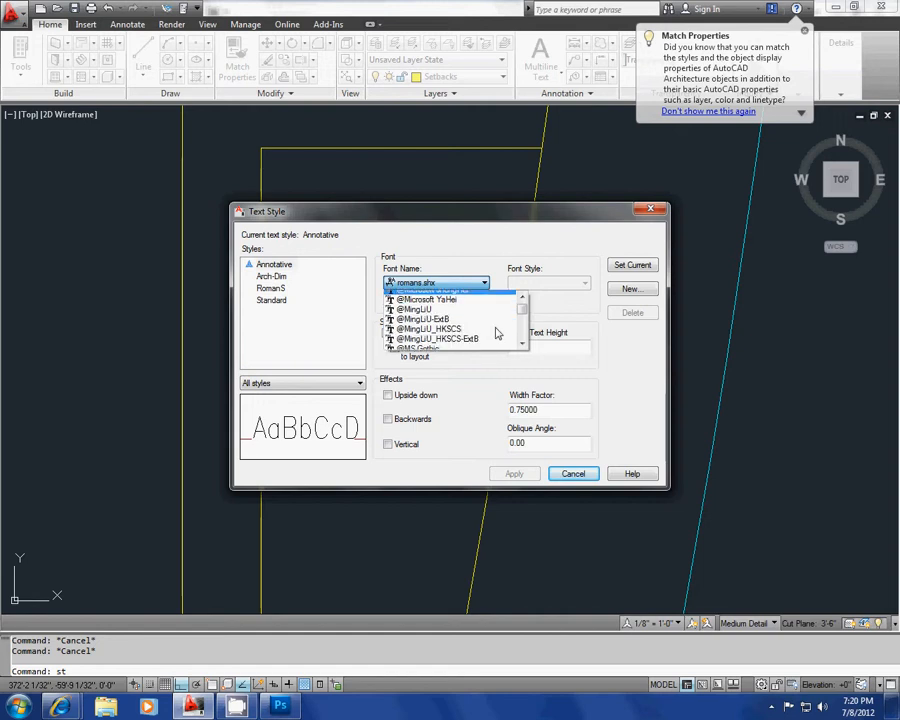
pyautogui.scroll(5, 498, 330)
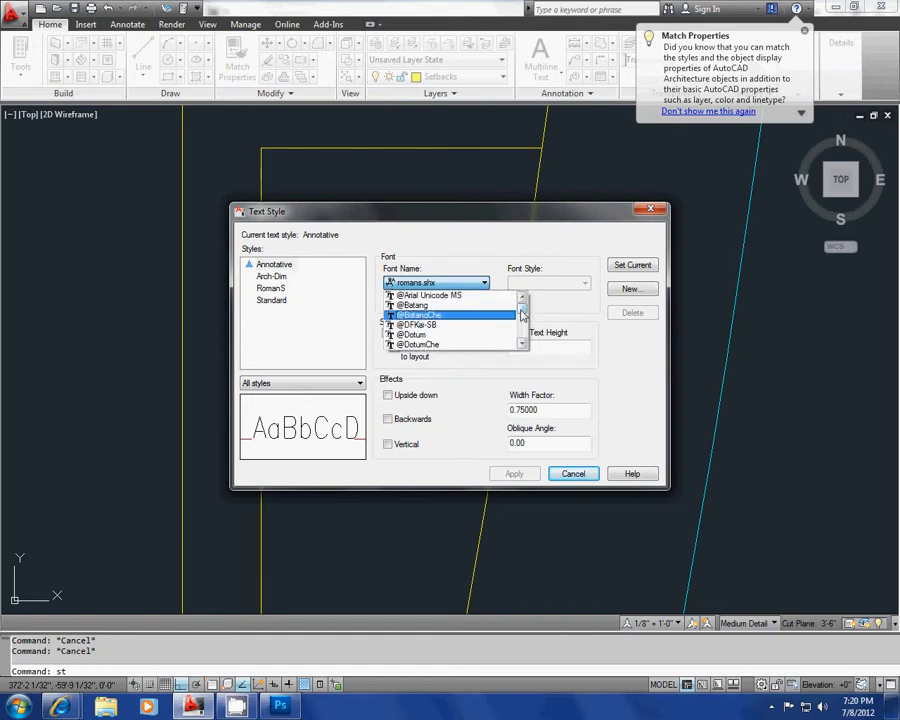
pyautogui.write('arial')
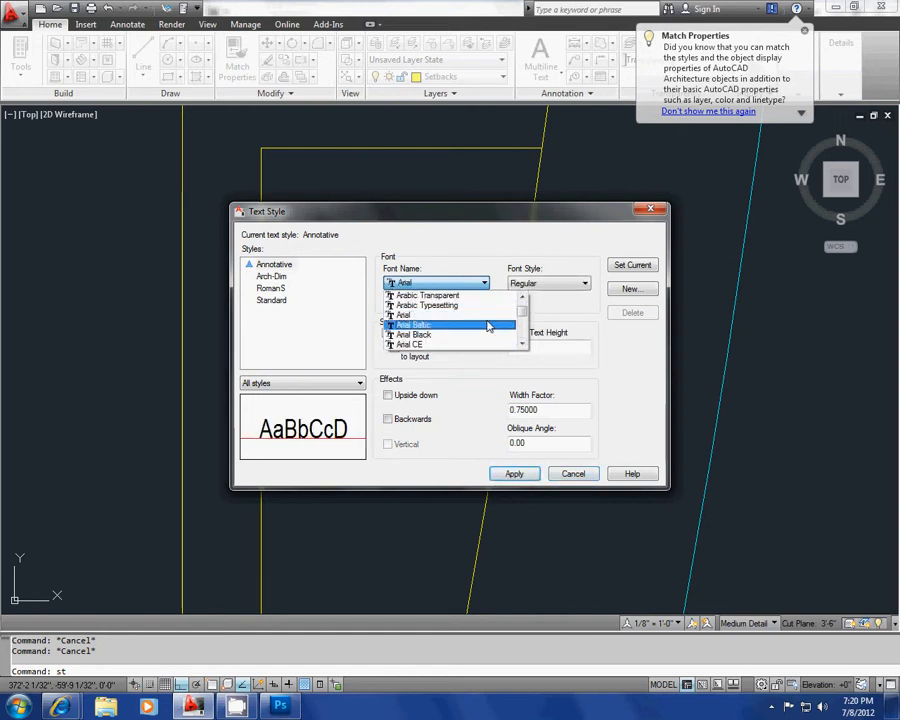
pyautogui.click(492, 315)
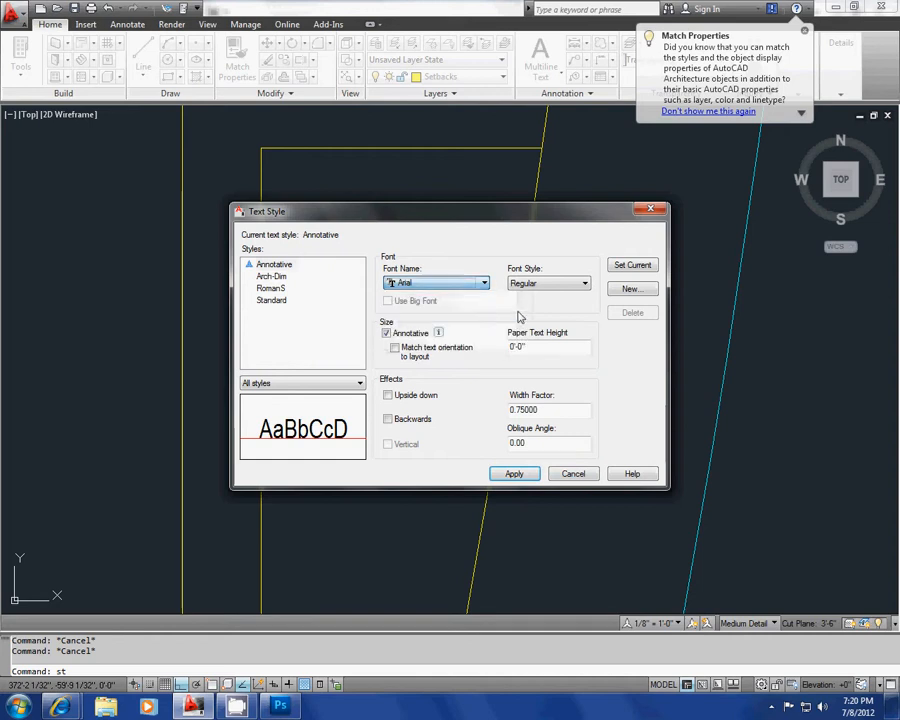
pyautogui.click(514, 474)
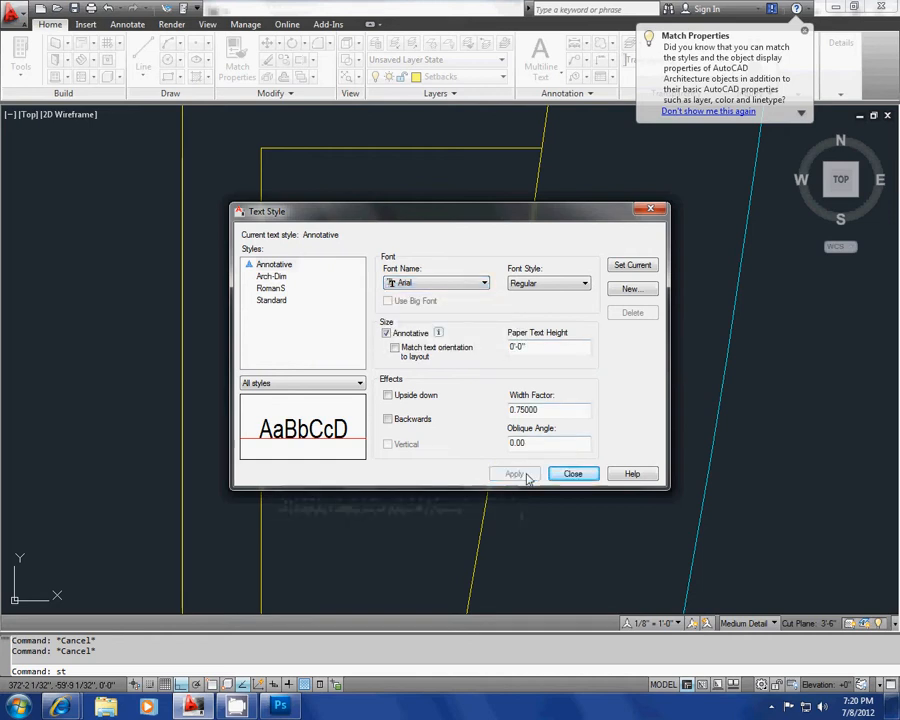
pyautogui.click(632, 266)
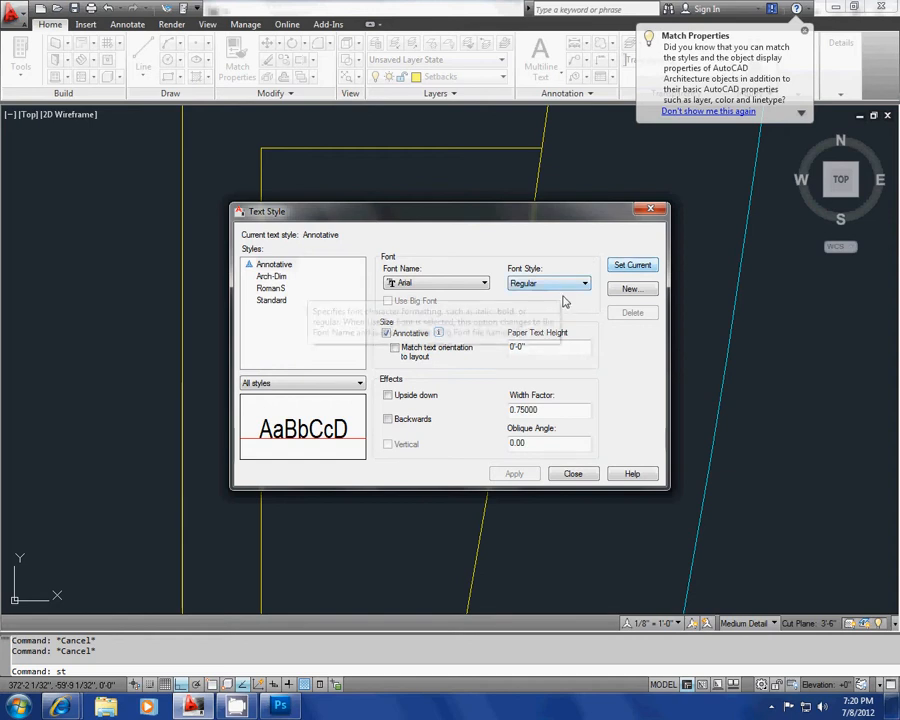
pyautogui.click(573, 474)
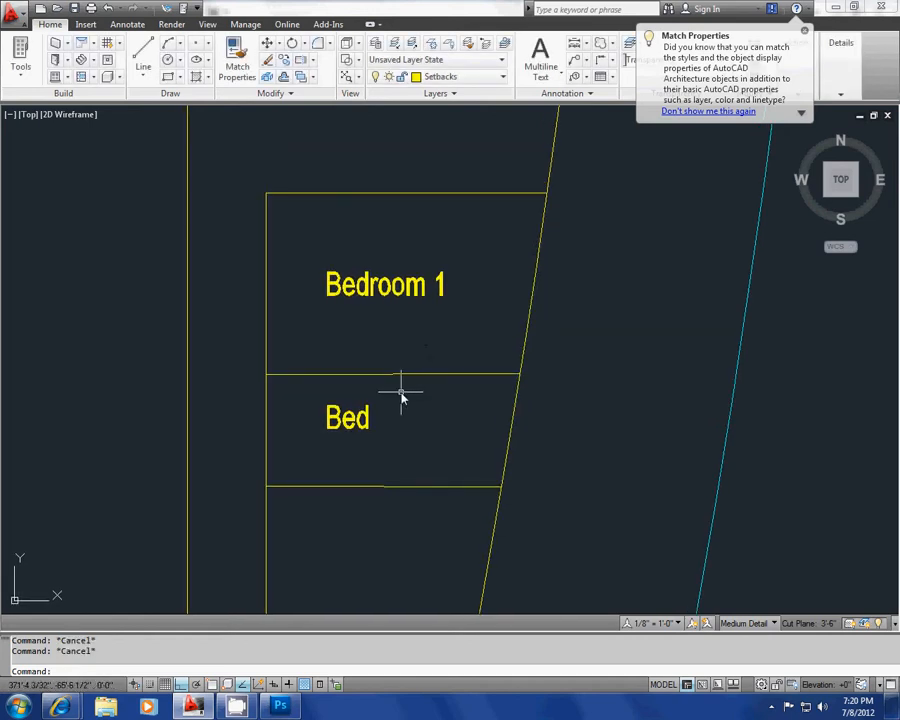
pyautogui.write('mt')
pyautogui.press('Return')
pyautogui.click(412, 405)
pyautogui.click(458, 436)
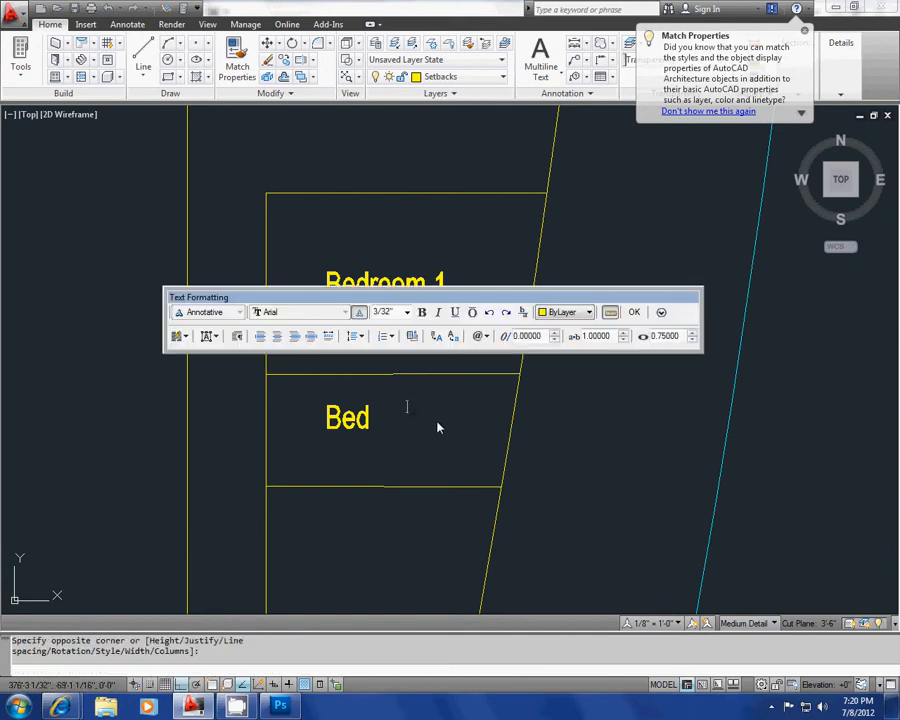
pyautogui.click(549, 376)
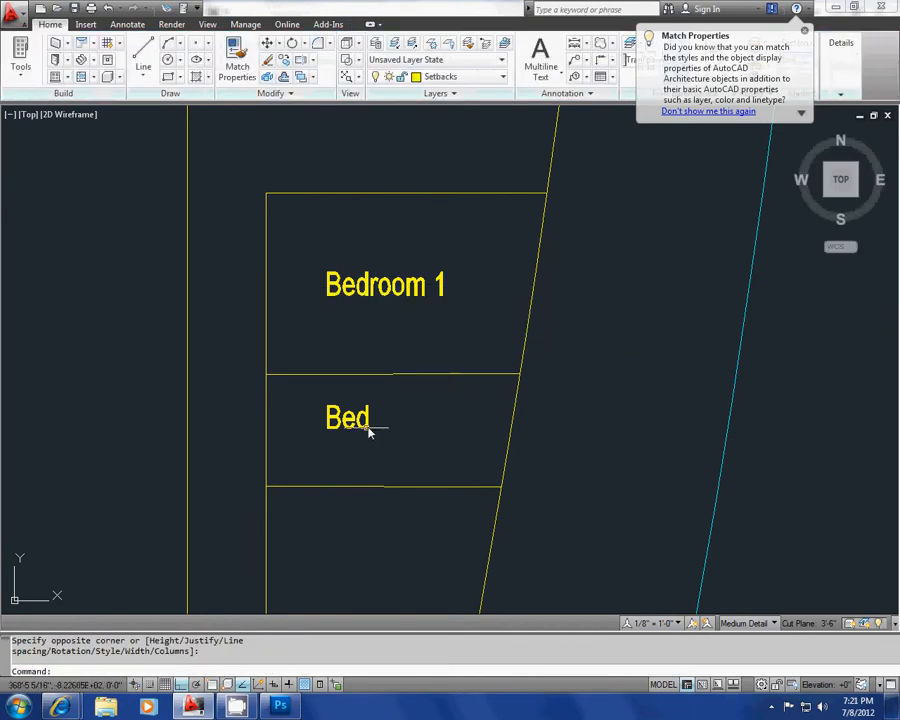
# Delete the "Bed" label in the narrow space below "Bedroom 1".
pyautogui.click(386, 425)
pyautogui.click(321, 400)
pyautogui.moveTo(357, 416); pyautogui.dragTo(360, 414, button='middle')
pyautogui.press('Delete')
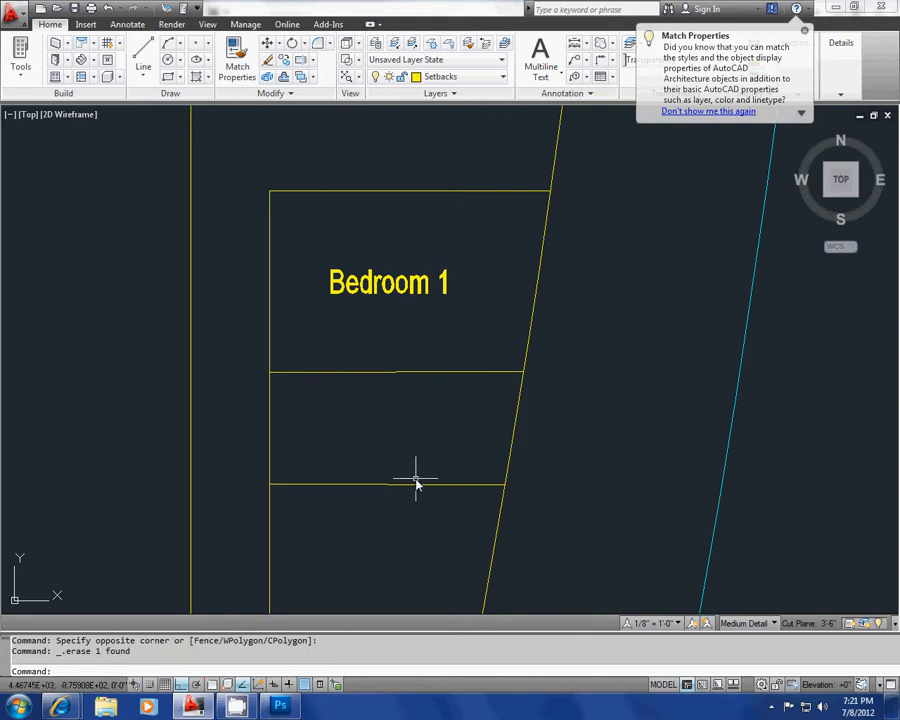
# Copy the "Bedroom 1" label straight down into the larger space beneath the narrow one.
pyautogui.scroll(-4, 458, 462)
pyautogui.scroll(3, 454, 440)
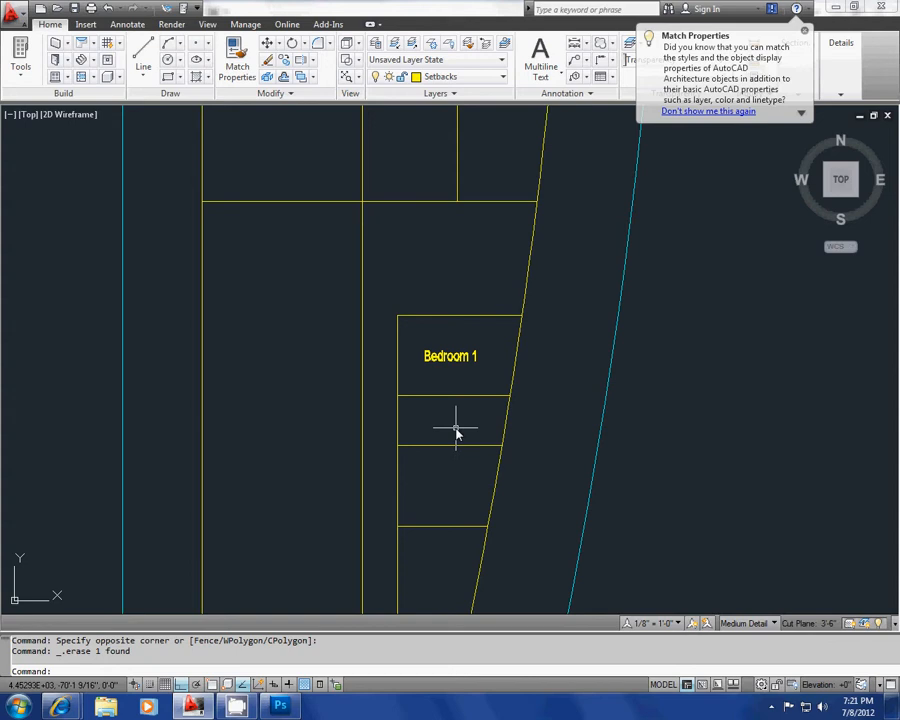
pyautogui.doubleClick(458, 358)
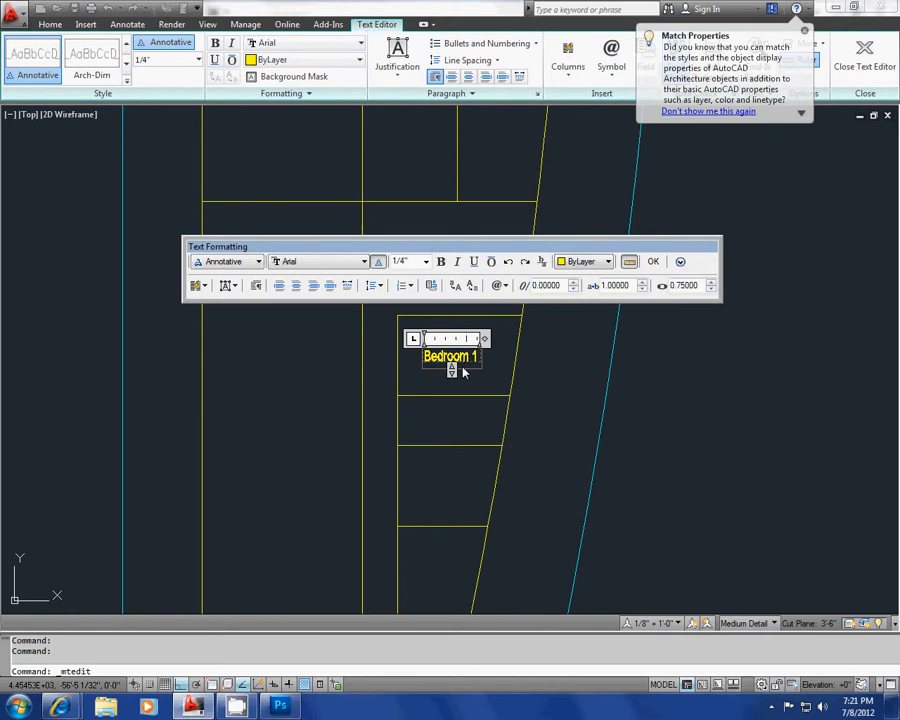
pyautogui.press('Escape')
pyautogui.write('co')
pyautogui.press('Return')
pyautogui.click(470, 388)
pyautogui.click(454, 354)
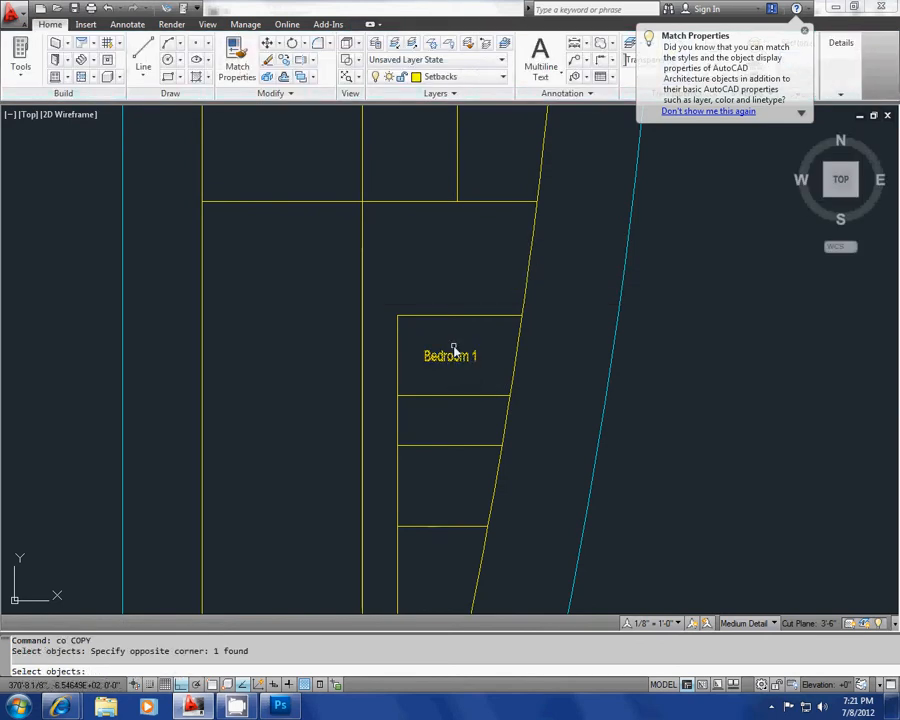
pyautogui.press('Return')
pyautogui.click(445, 487)
pyautogui.moveTo(440, 549); pyautogui.dragTo(441, 484, button='middle')
pyautogui.click(436, 545)
pyautogui.press('Escape')
pyautogui.press('Escape')
# Change the copied label in the larger space below the narrow one to "Bedroom 2" and finish editing it.
pyautogui.scroll(4, 456, 460)
pyautogui.doubleClick(486, 360)
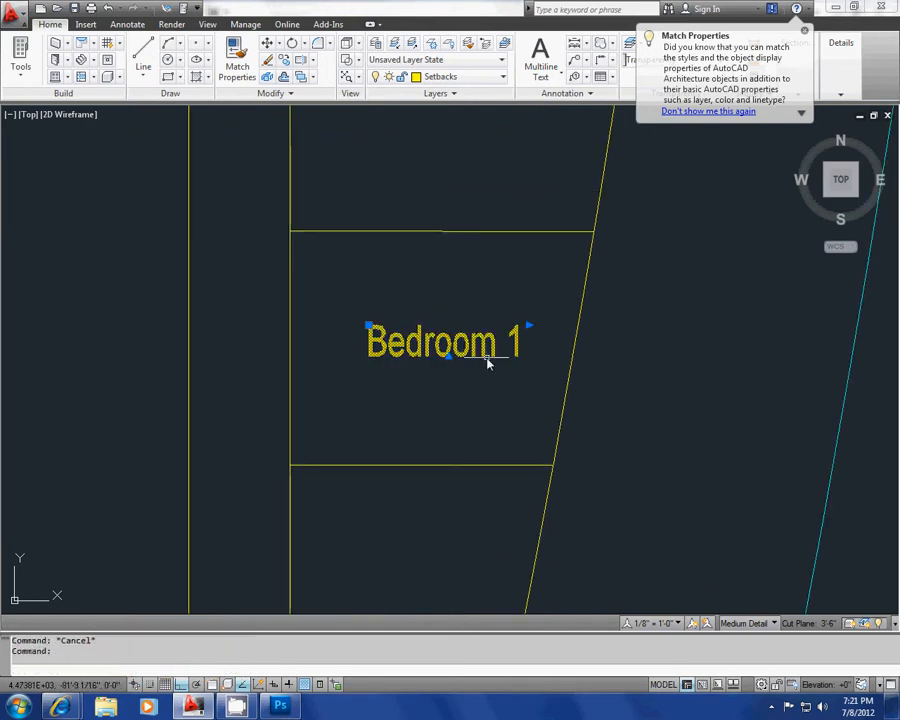
pyautogui.doubleClick(513, 345)
pyautogui.write('2')
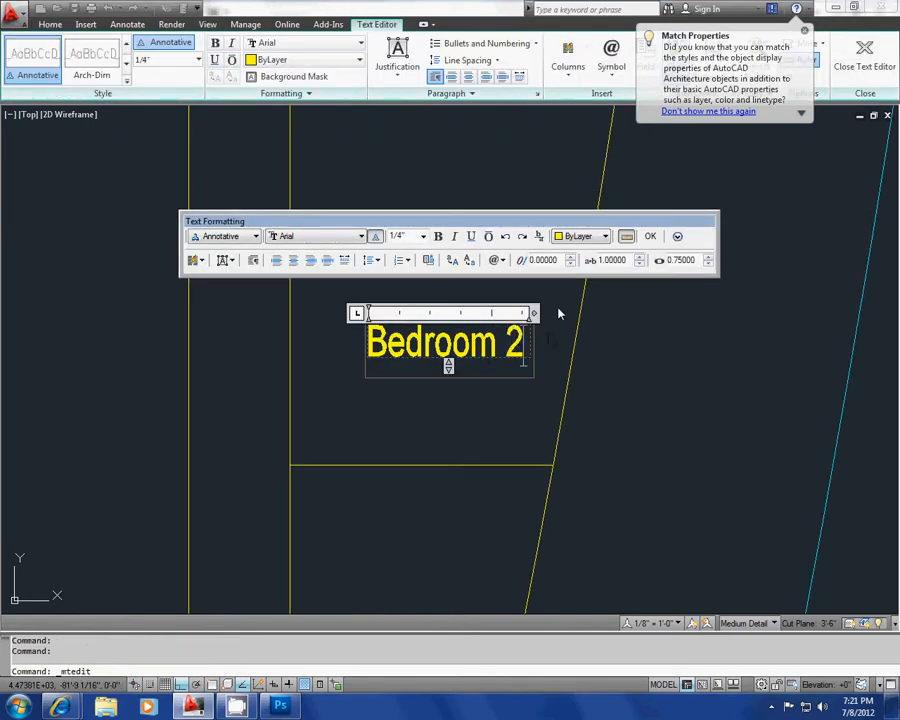
pyautogui.click(650, 237)
pyautogui.scroll(-4, 440, 450)
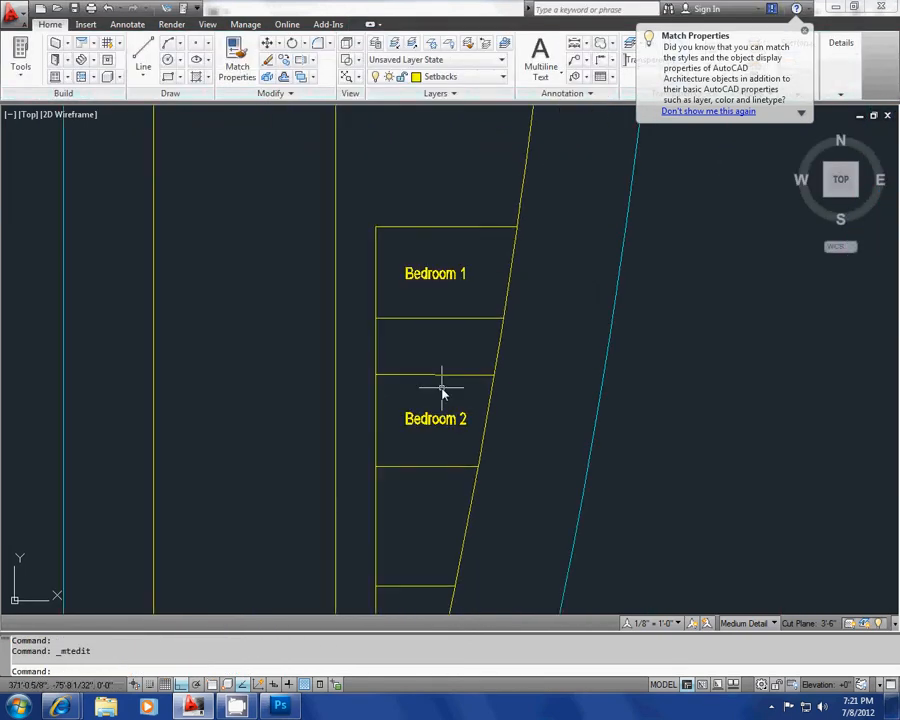
pyautogui.scroll(1, 437, 393)
pyautogui.scroll(-2, 430, 420)
pyautogui.scroll(1, 426, 426)
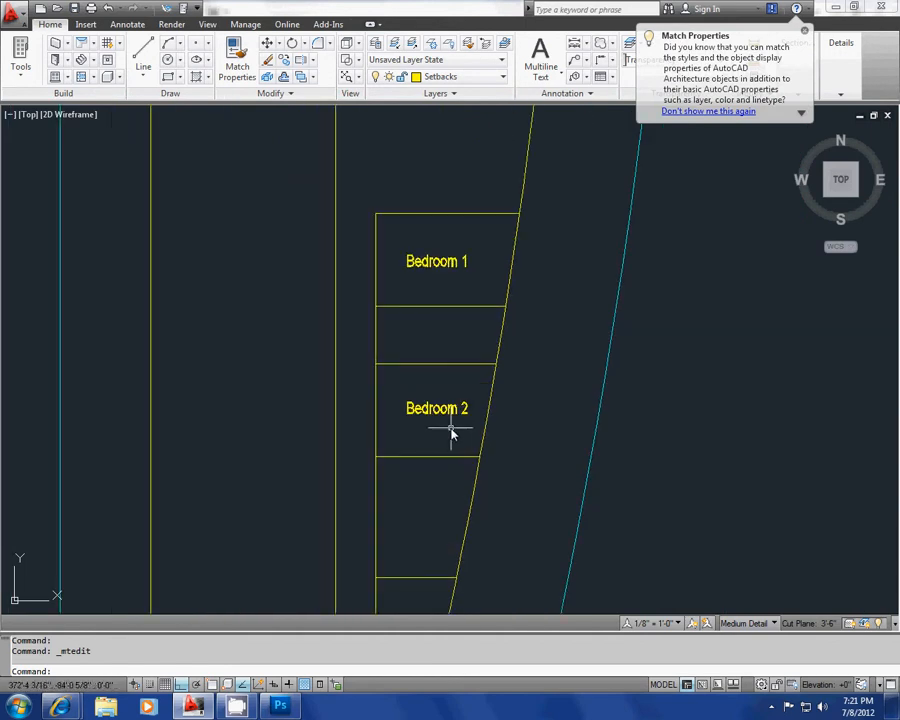
# Copy the "Bedroom 1" label horizontally into the wide strip along the lot's straight western side.
pyautogui.moveTo(445, 427); pyautogui.dragTo(433, 330, button='middle')
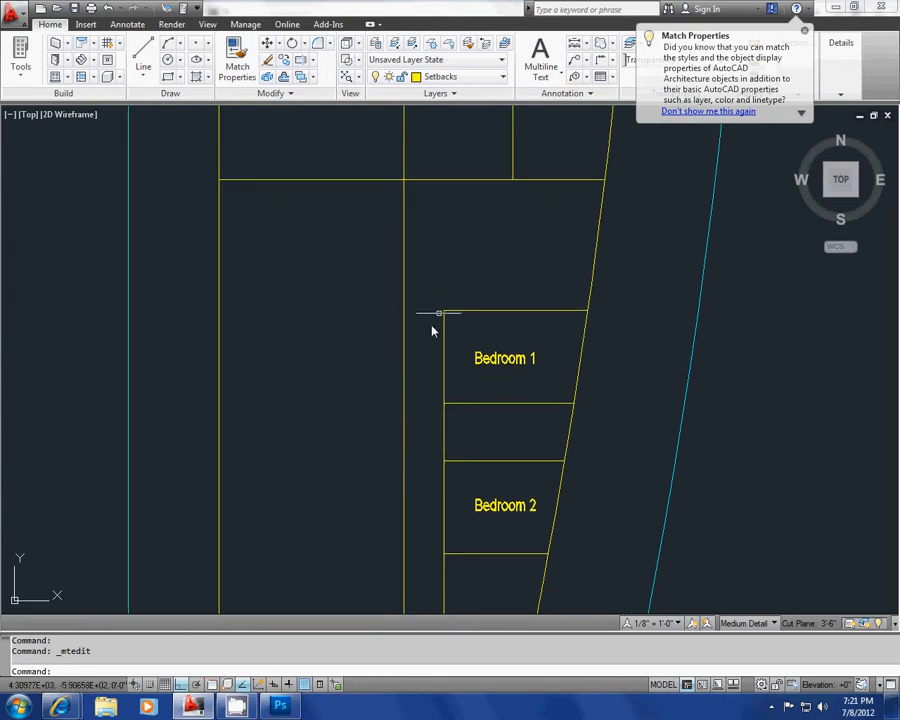
pyautogui.click(504, 371)
pyautogui.click(486, 351)
pyautogui.moveTo(484, 352); pyautogui.dragTo(467, 345, button='middle')
pyautogui.write('co')
pyautogui.press('Return')
pyautogui.click(508, 366)
pyautogui.moveTo(350, 364); pyautogui.dragTo(431, 371, button='middle')
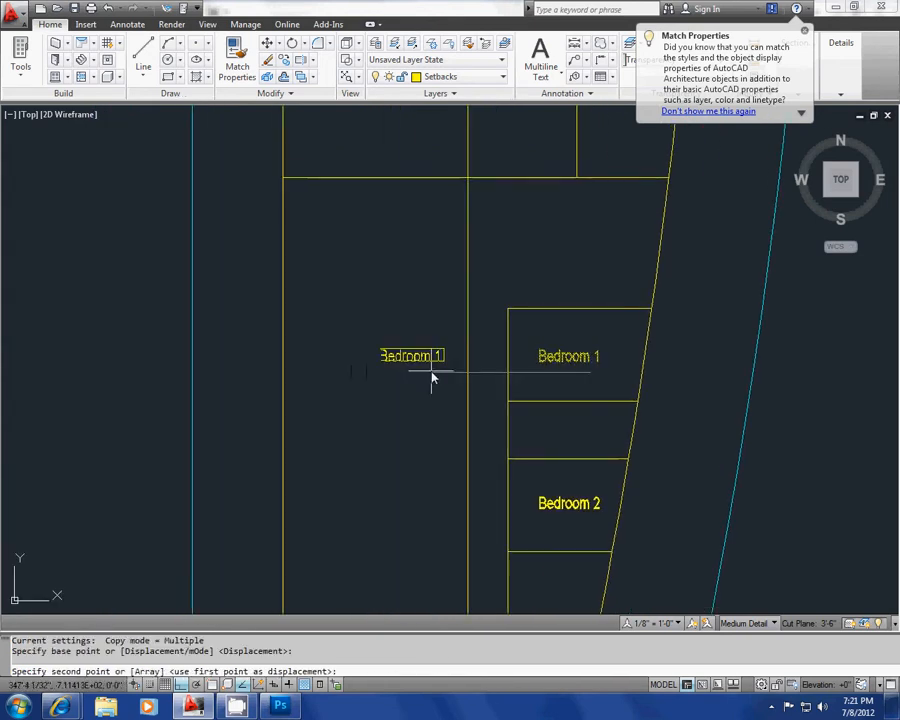
pyautogui.click(381, 369)
pyautogui.press('Escape')
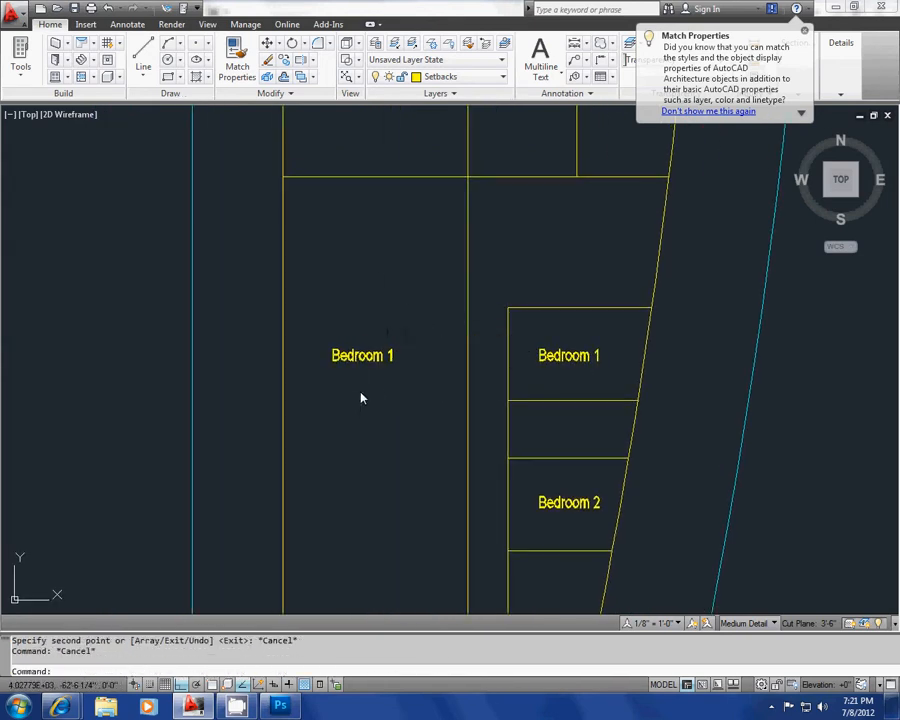
# Copy the label in the western strip straight up by about 17', keeping it below the horizontal dividing line.
pyautogui.write('co')
pyautogui.press('Return')
pyautogui.click(368, 386)
pyautogui.click(352, 348)
pyautogui.press('Return')
pyautogui.click(370, 411)
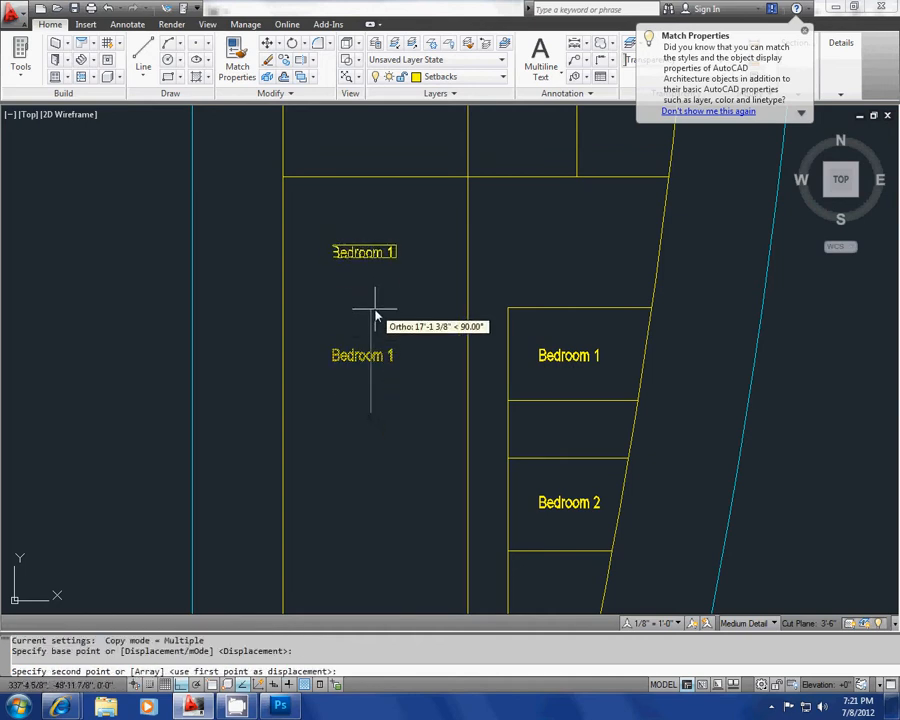
pyautogui.click(366, 308)
pyautogui.press('Escape')
# Copy the upper label of the western strip straight up into the northwest corner room.
pyautogui.moveTo(350, 322); pyautogui.dragTo(350, 363, button='middle')
pyautogui.click(352, 440)
pyautogui.click(331, 387)
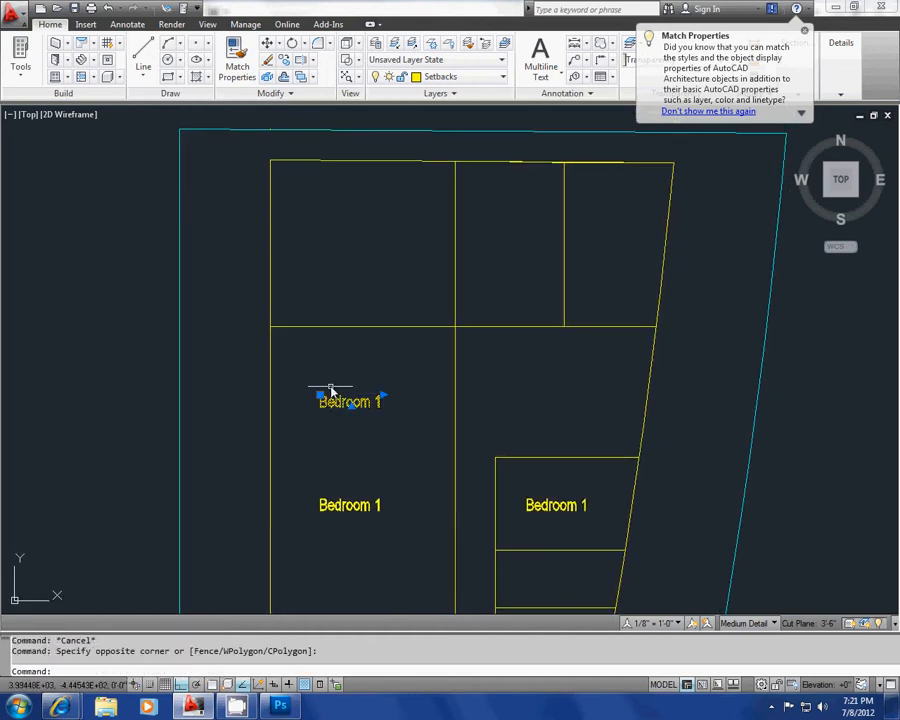
pyautogui.write('co')
pyautogui.press('Return')
pyautogui.click(404, 406)
pyautogui.click(406, 231)
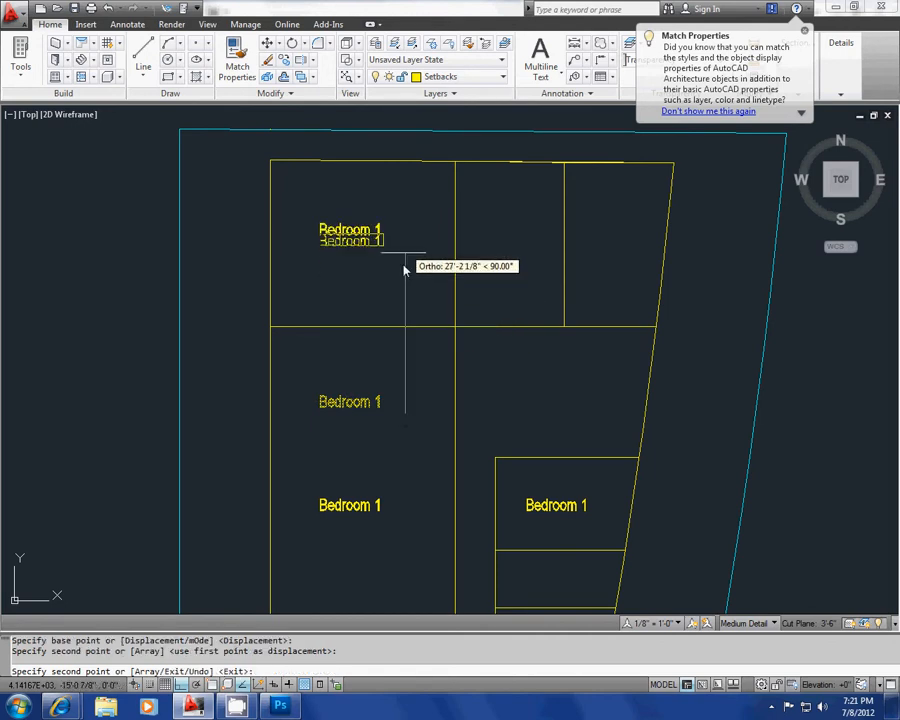
pyautogui.press('Escape')
# Copy the northwest room's label into the two adjoining northern rooms, turning Ortho off before placing the second copy.
pyautogui.moveTo(395, 304); pyautogui.dragTo(393, 330, button='middle')
pyautogui.write('co')
pyautogui.press('Return')
pyautogui.click(396, 299)
pyautogui.click(348, 262)
pyautogui.press('Return')
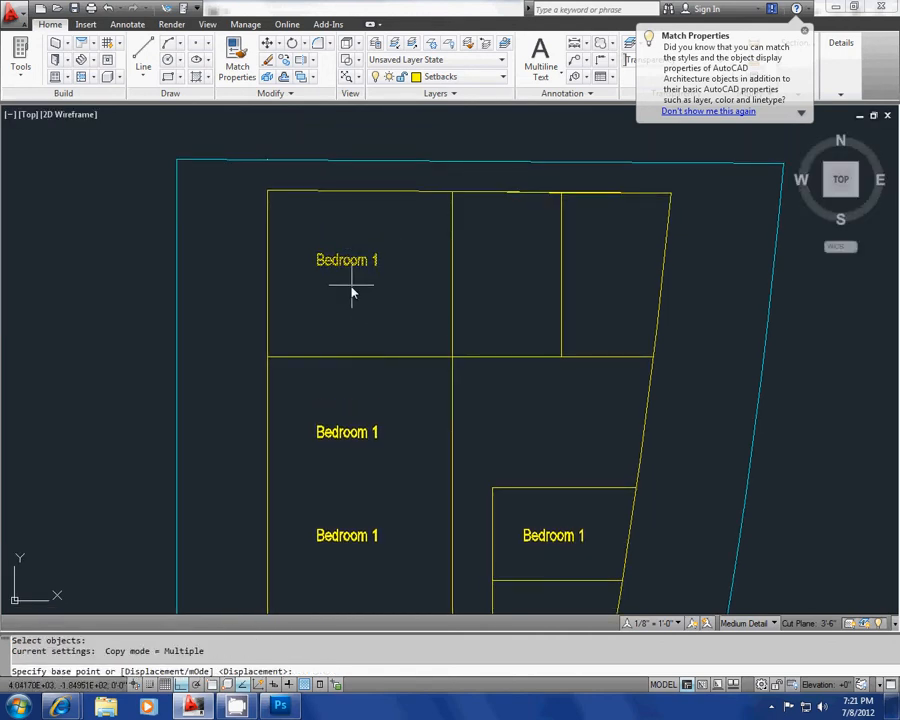
pyautogui.click(345, 290)
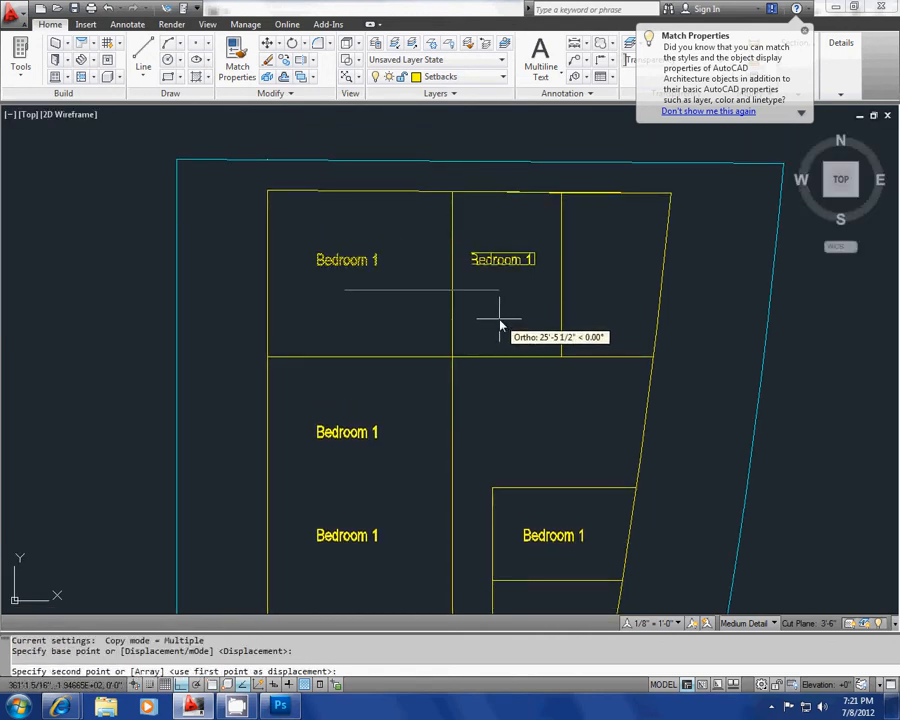
pyautogui.click(504, 321)
pyautogui.press('F8')
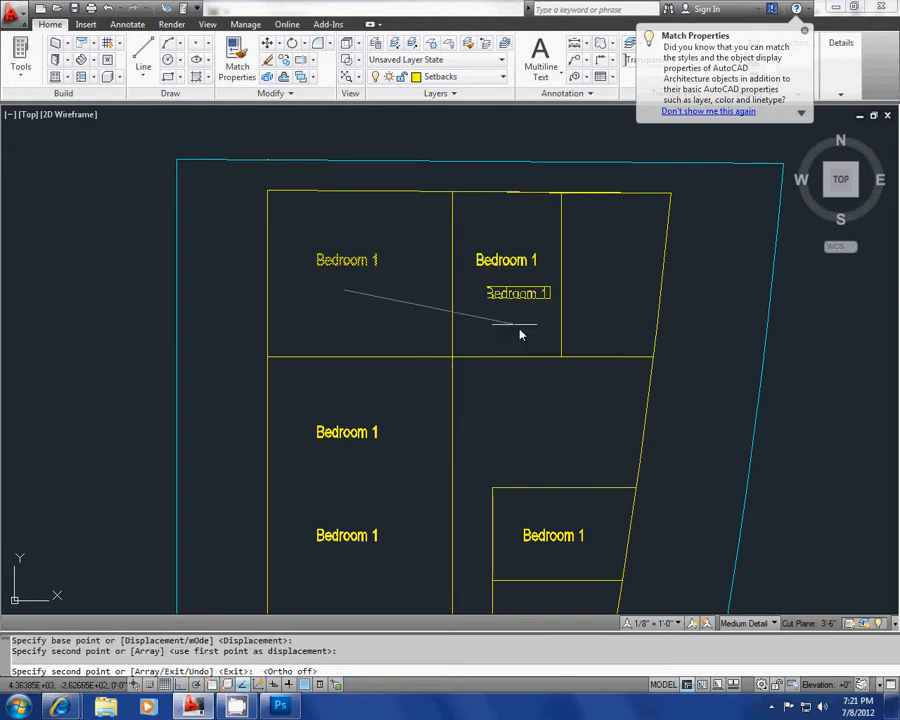
pyautogui.click(611, 291)
# Place two more label copies down the western strip and one in each of the two rooms below "Bedroom 2".
pyautogui.moveTo(525, 415); pyautogui.dragTo(493, 260, button='middle')
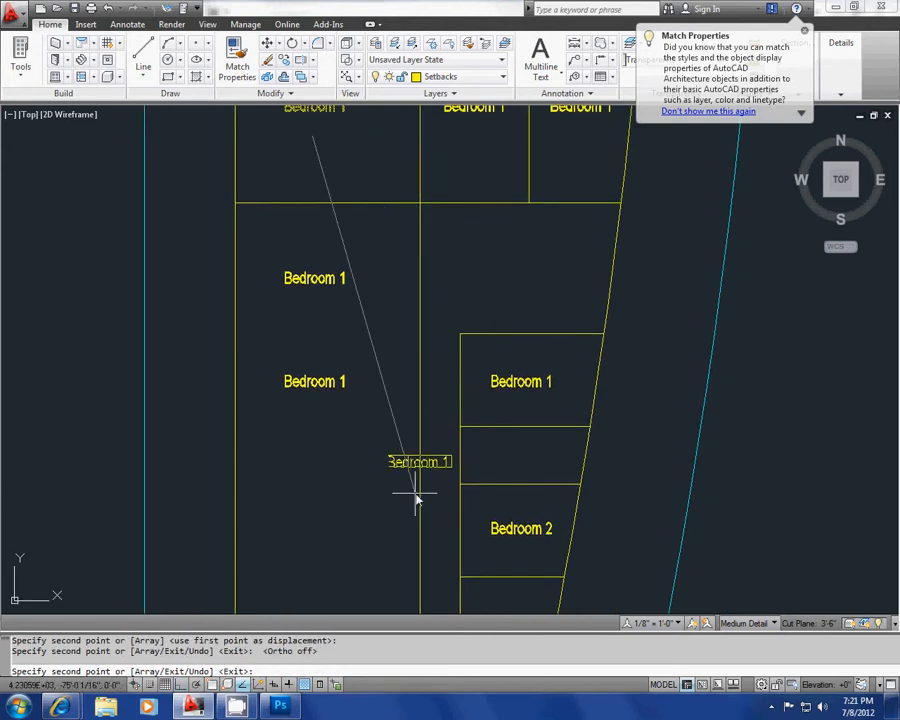
pyautogui.moveTo(408, 508); pyautogui.dragTo(371, 284, button='middle')
pyautogui.click(277, 340)
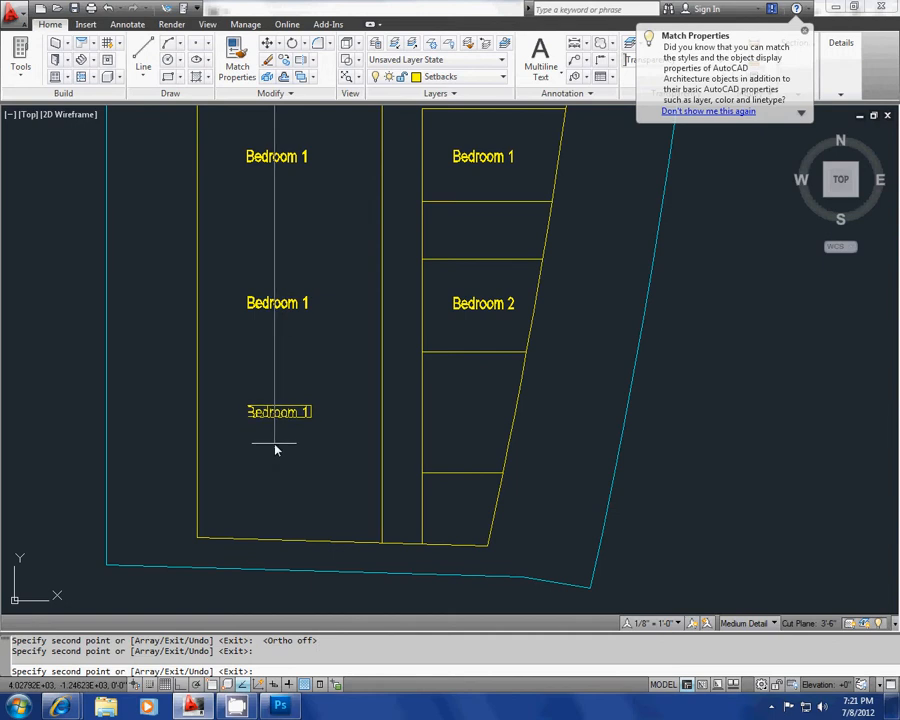
pyautogui.click(275, 450)
pyautogui.click(461, 444)
pyautogui.click(459, 545)
pyautogui.moveTo(364, 408); pyautogui.dragTo(366, 531, button='middle')
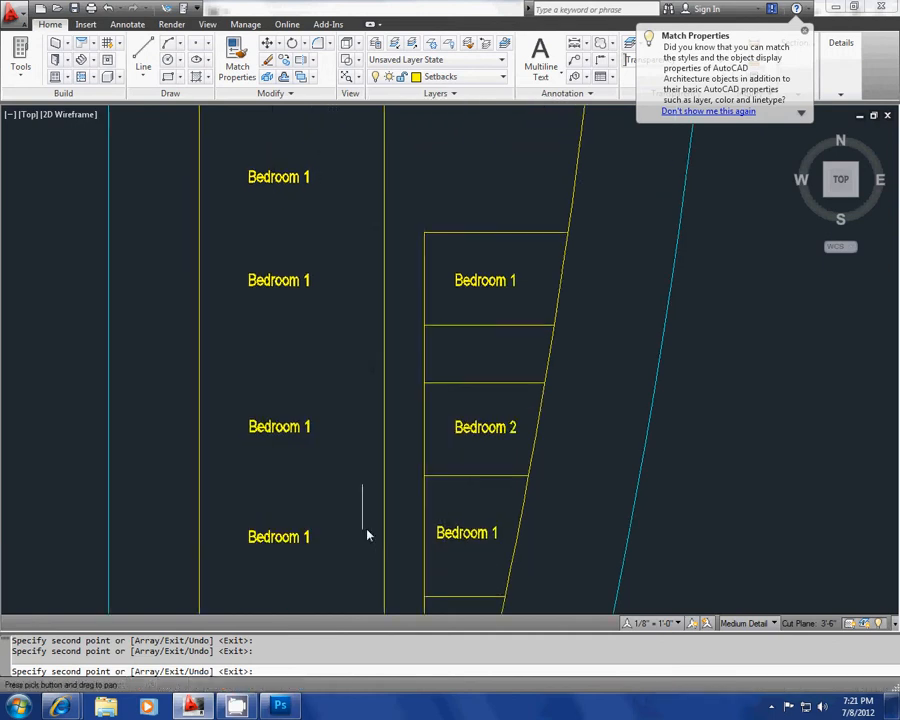
pyautogui.scroll(-2, 367, 531)
pyautogui.press('Escape')
pyautogui.press('Escape')
pyautogui.moveTo(325, 215); pyautogui.dragTo(322, 285, button='middle')
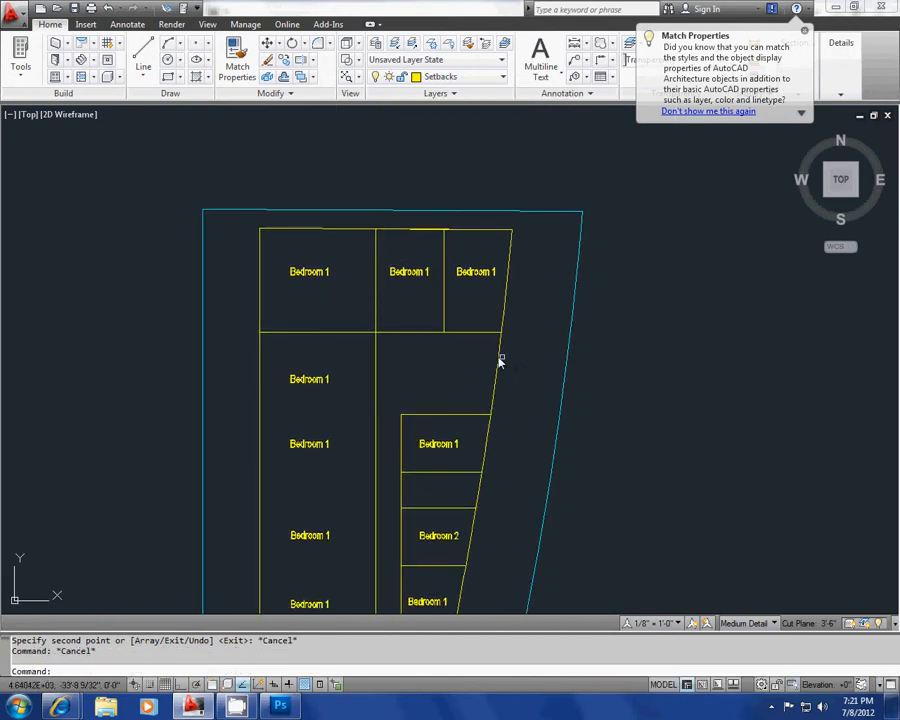
# Copy the western strip's uppermost label into the open area above the curved-side "Bedroom 1" room.
pyautogui.scroll(2, 365, 400)
pyautogui.click(278, 363)
pyautogui.write('co')
pyautogui.press('Return')
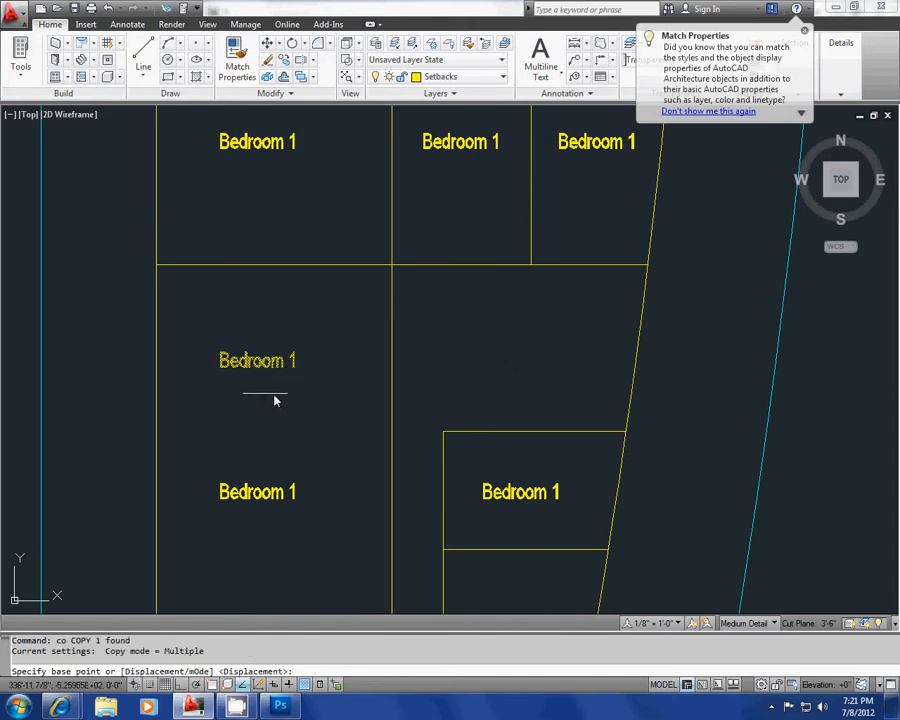
pyautogui.click(268, 393)
pyautogui.click(519, 374)
pyautogui.press('Escape')
pyautogui.moveTo(497, 374); pyautogui.dragTo(499, 383, button='middle')
# Replace the text of the label in the open area above the curved-side bedroom with "Enter".
pyautogui.click(526, 350)
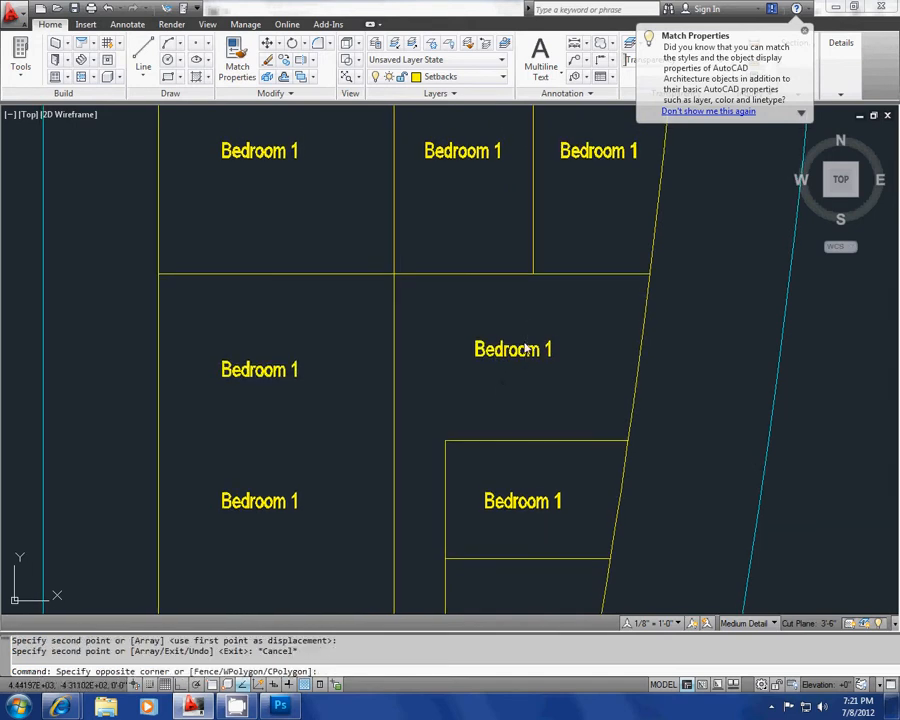
pyautogui.press('Escape')
pyautogui.doubleClick(522, 353)
pyautogui.moveTo(550, 352); pyautogui.dragTo(437, 351)
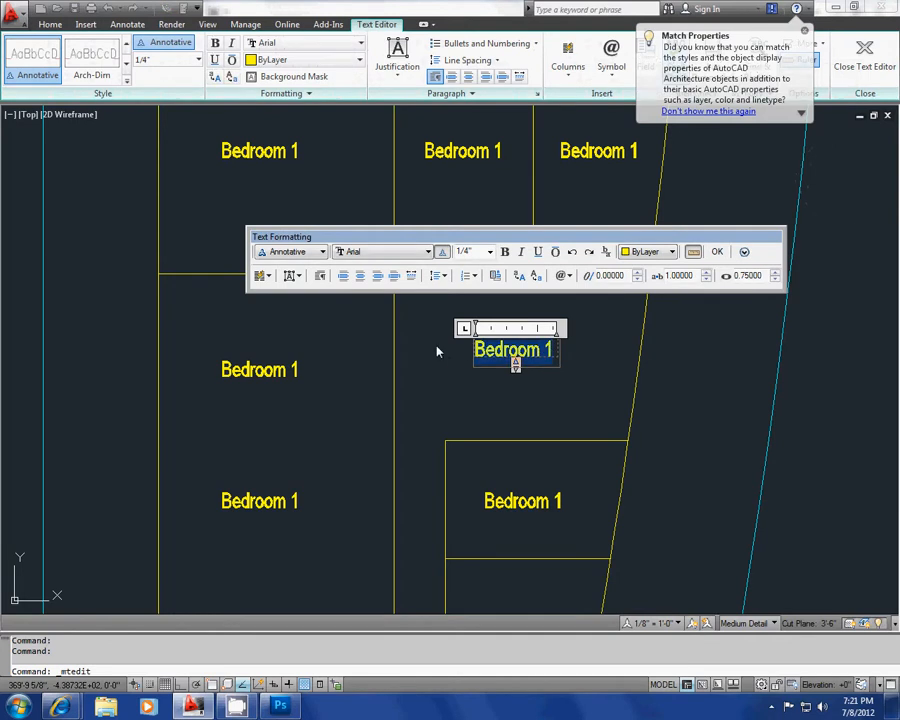
pyautogui.write('Enter')
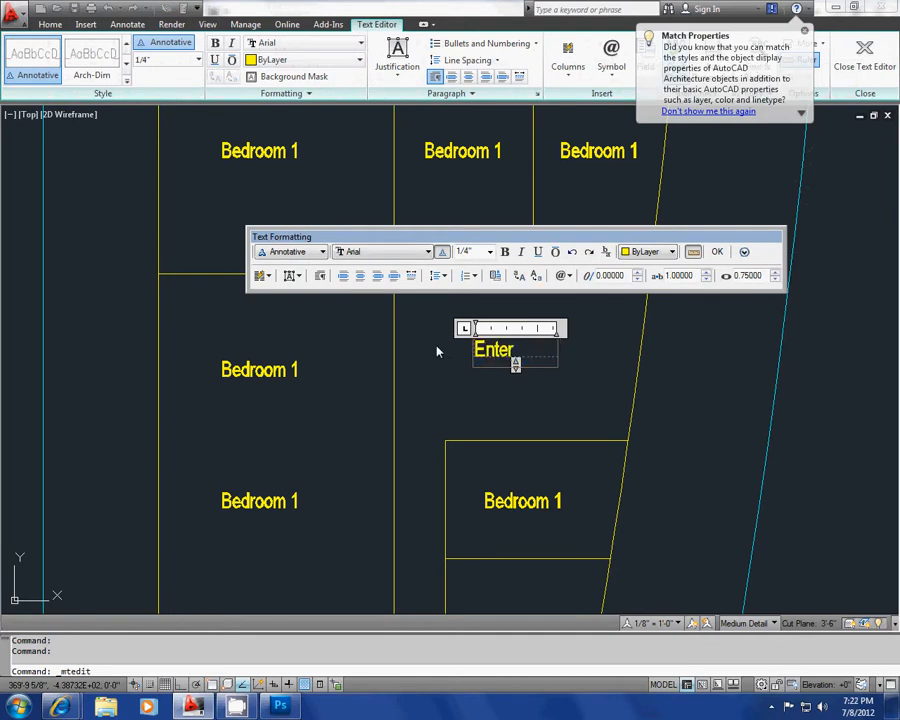
pyautogui.click(716, 252)
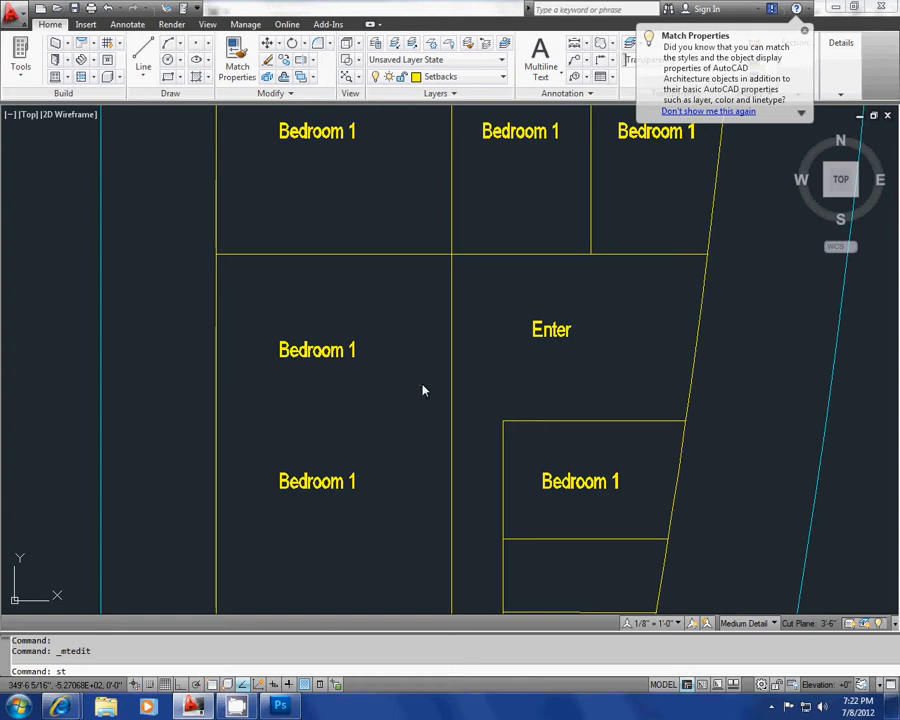
# Select Arial as the Annotative text style's font and set the style current.
pyautogui.press('Return')
pyautogui.moveTo(290, 214); pyautogui.dragTo(207, 163)
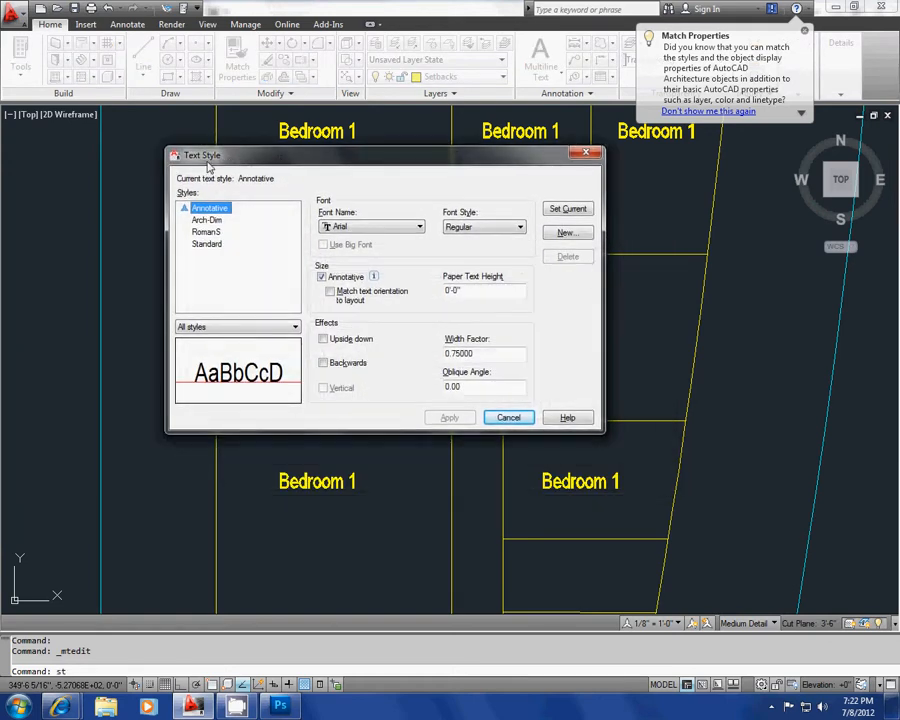
pyautogui.click(368, 229)
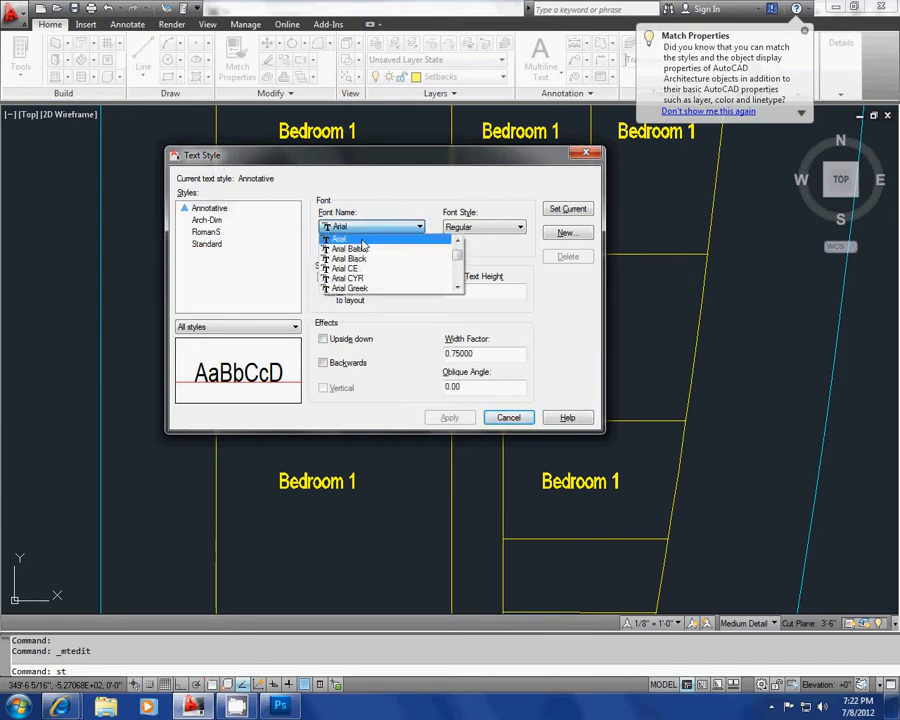
pyautogui.click(362, 240)
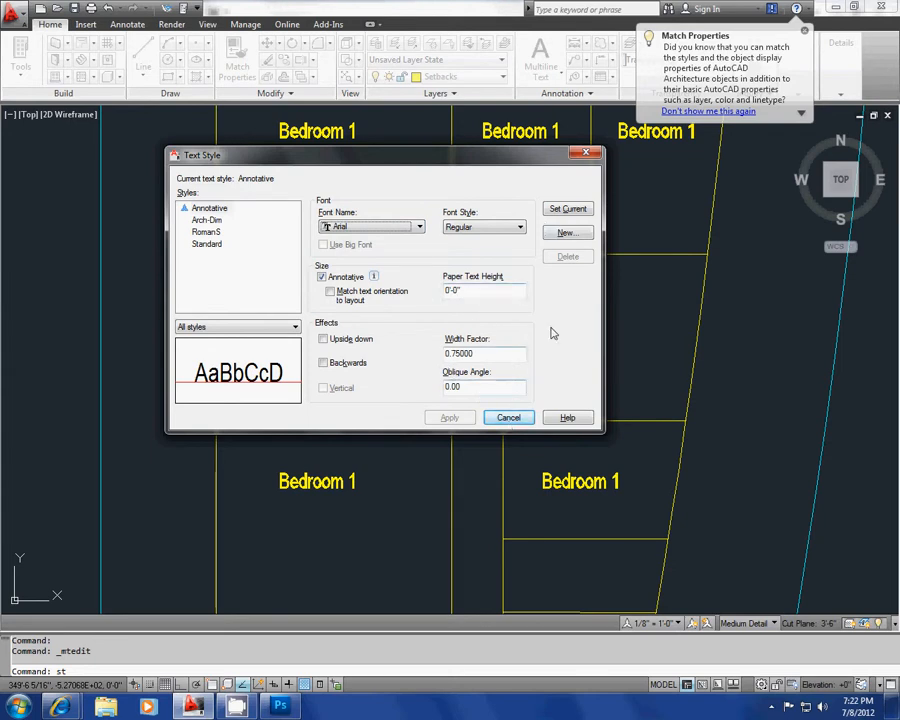
pyautogui.click(570, 210)
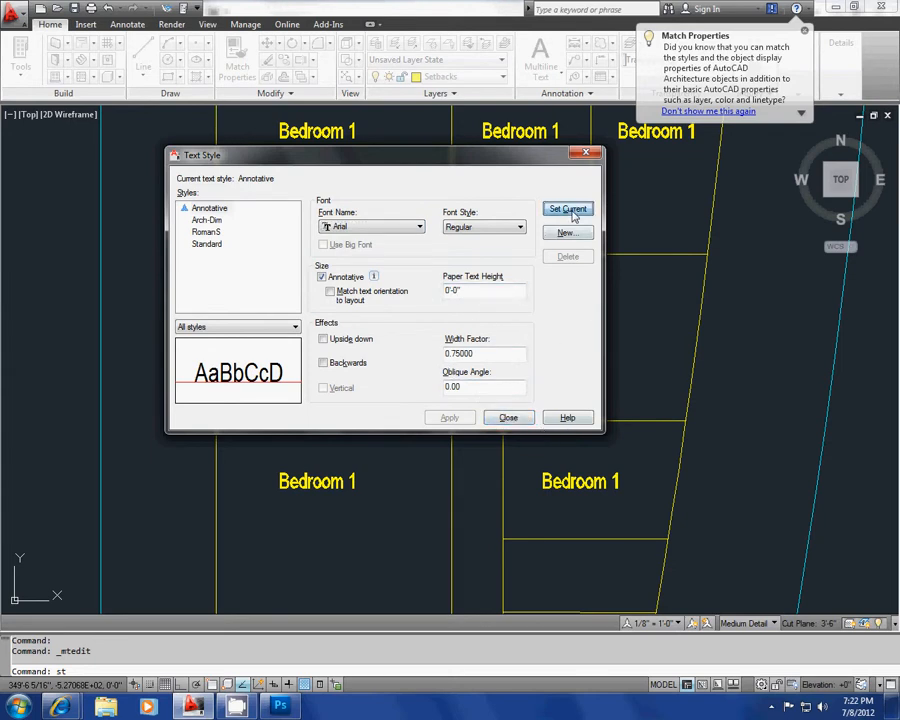
pyautogui.click(518, 420)
pyautogui.scroll(2, 370, 410)
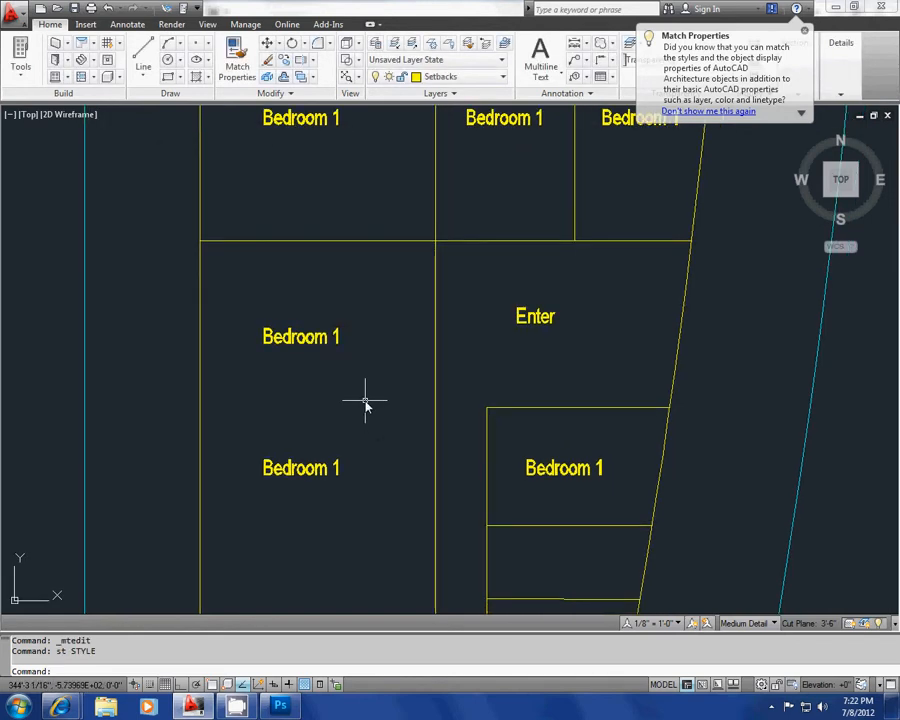
pyautogui.press('Escape')
pyautogui.press('Escape')
pyautogui.write('mt')
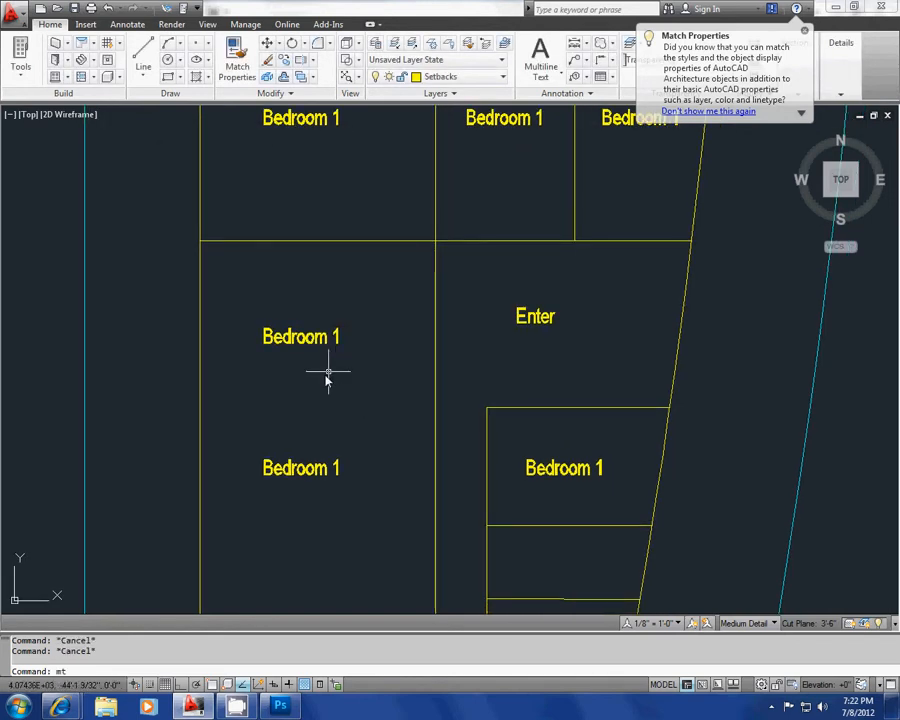
pyautogui.press('Return')
pyautogui.click(260, 382)
pyautogui.click(340, 410)
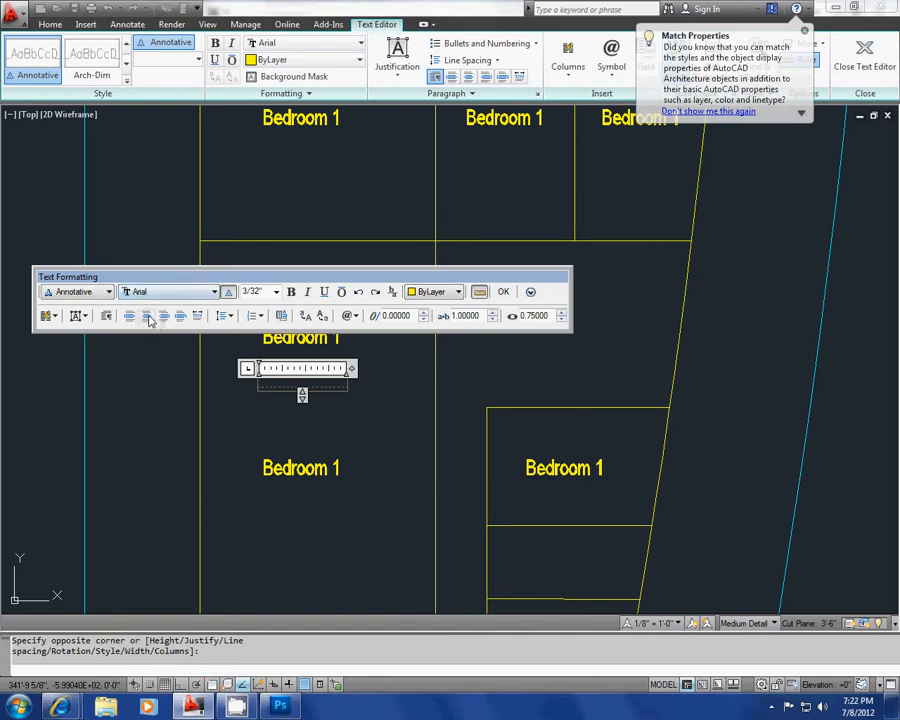
pyautogui.press('Escape')
# Look over the northern rooms, the entry area and the western strip to decide which room names they need.
pyautogui.scroll(-5, 317, 428)
pyautogui.scroll(2, 328, 426)
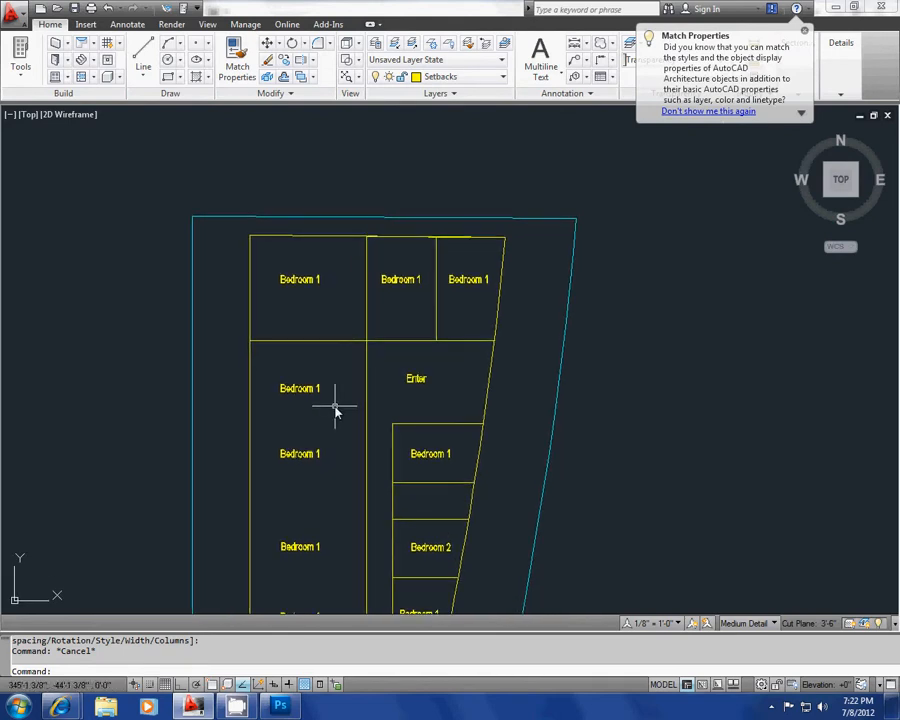
pyautogui.moveTo(344, 414)
pyautogui.mouseDown(button='middle')
pyautogui.moveTo(286, 432)
pyautogui.moveTo(295, 397)
pyautogui.mouseUp(button='middle')
pyautogui.scroll(3, 290, 430)
pyautogui.scroll(-2, 304, 426)
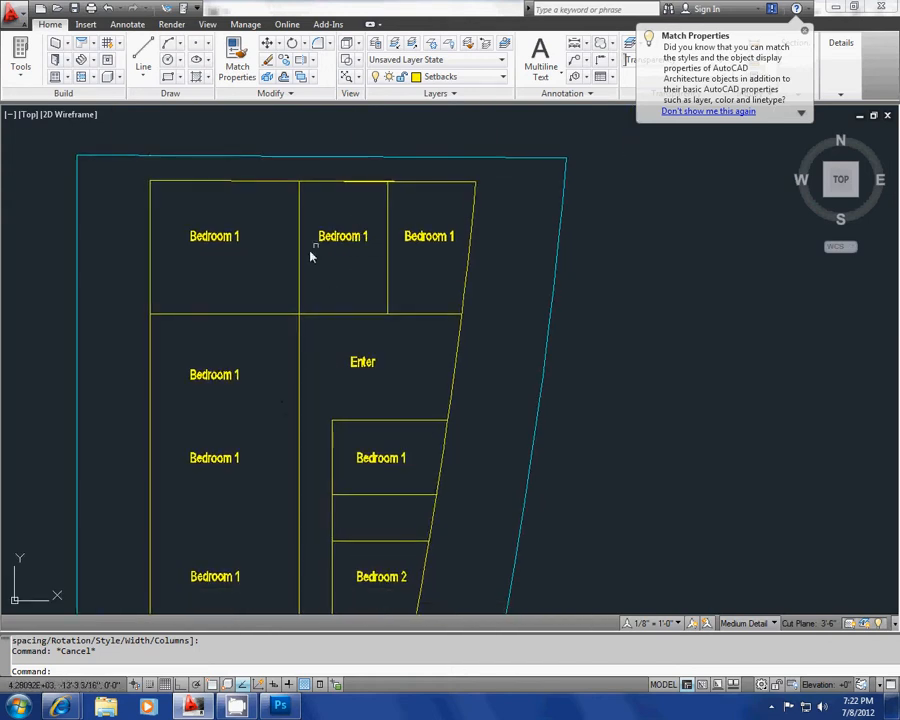
pyautogui.moveTo(350, 391); pyautogui.dragTo(352, 284, button='middle')
pyautogui.moveTo(277, 287); pyautogui.dragTo(301, 338, button='middle')
pyautogui.moveTo(265, 283); pyautogui.dragTo(239, 306, button='middle')
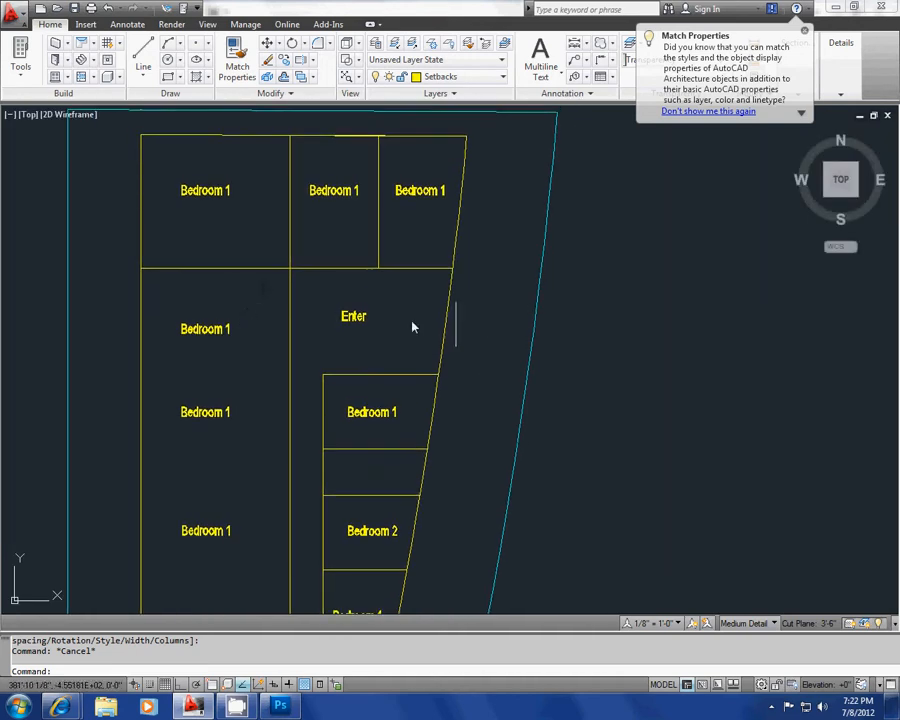
# Replace the western strip's uppermost label with "Dinning" and finish editing it.
pyautogui.click(225, 333)
pyautogui.doubleClick(225, 333)
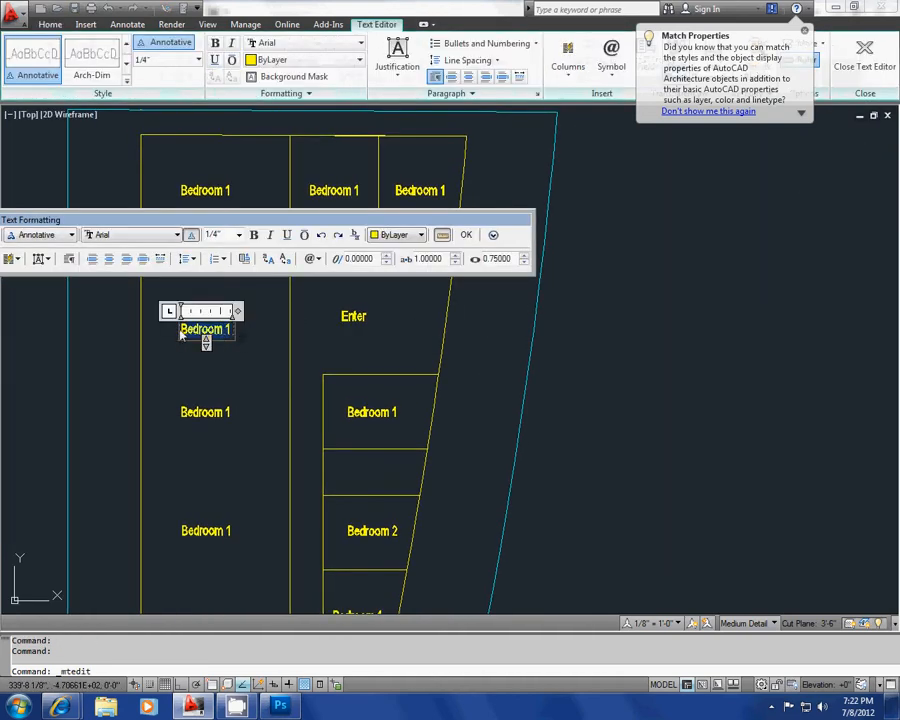
pyautogui.write('Dinne')
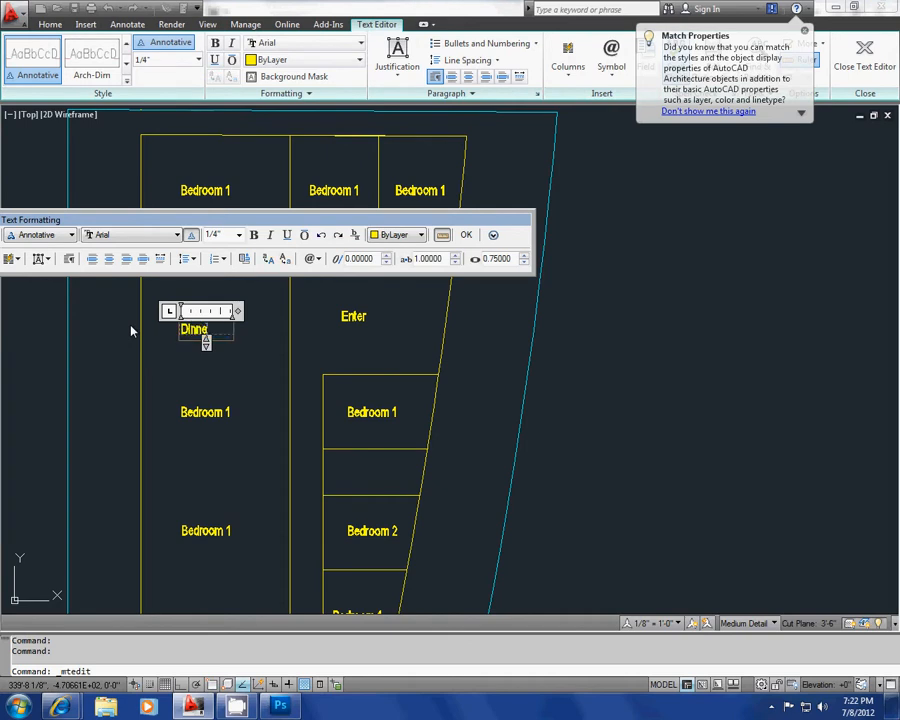
pyautogui.press('BackSpace')
pyautogui.write('ing')
pyautogui.click(473, 236)
pyautogui.scroll(-5, 360, 356)
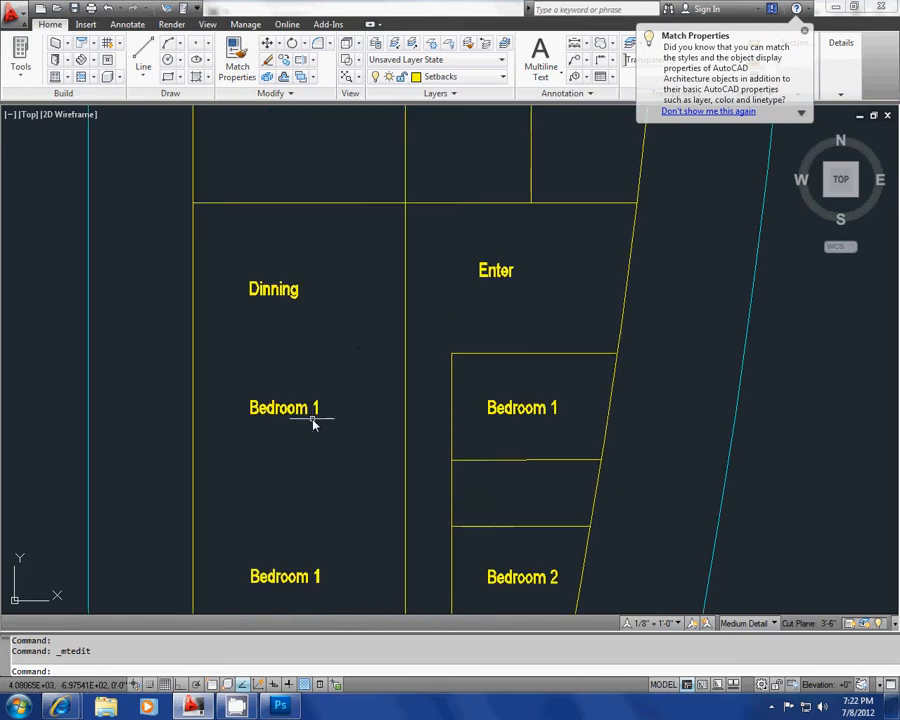
# Replace the text of the northwest room's label with "living" and finish editing it.
pyautogui.scroll(5, 314, 405)
pyautogui.doubleClick(301, 319)
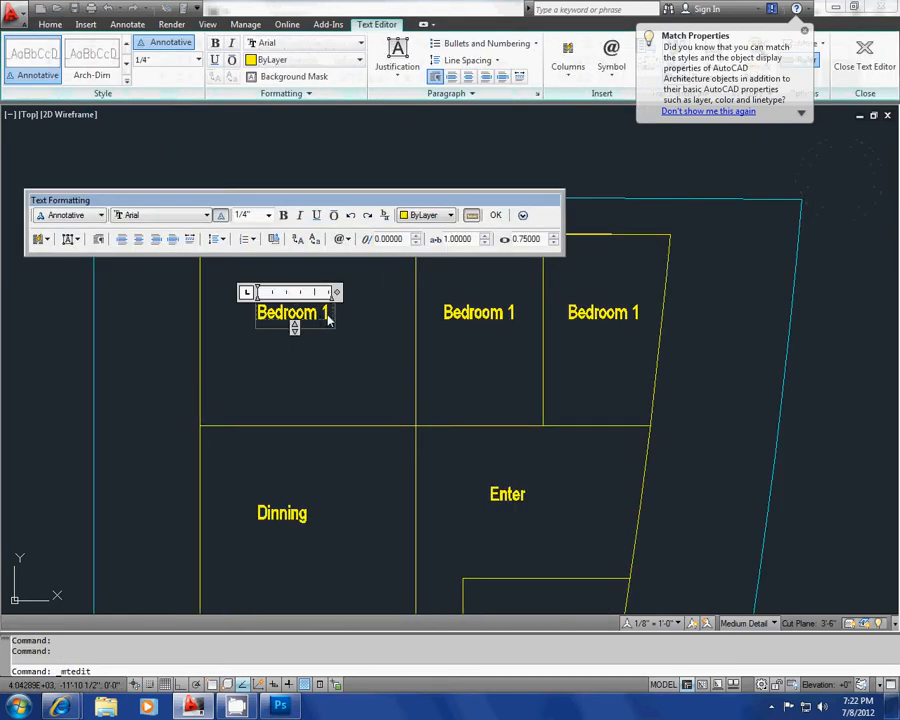
pyautogui.write('living')
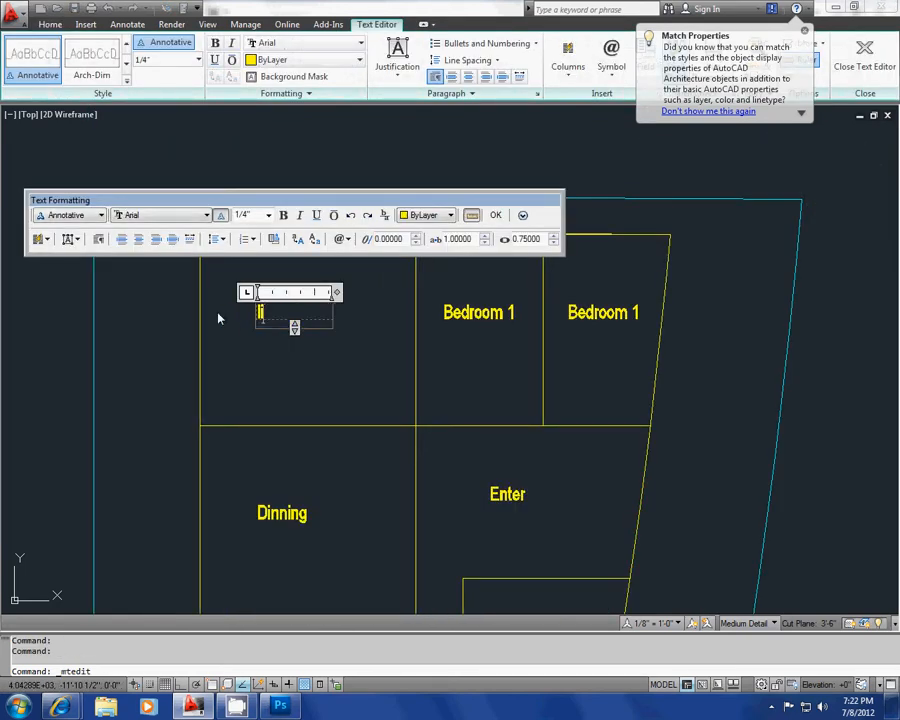
pyautogui.click(494, 215)
# Replace the text of the label directly below "Dinning" in the western strip with "kitchen" and finish editing it.
pyautogui.moveTo(434, 362); pyautogui.dragTo(376, 355, button='middle')
pyautogui.moveTo(430, 488); pyautogui.dragTo(407, 425, button='middle')
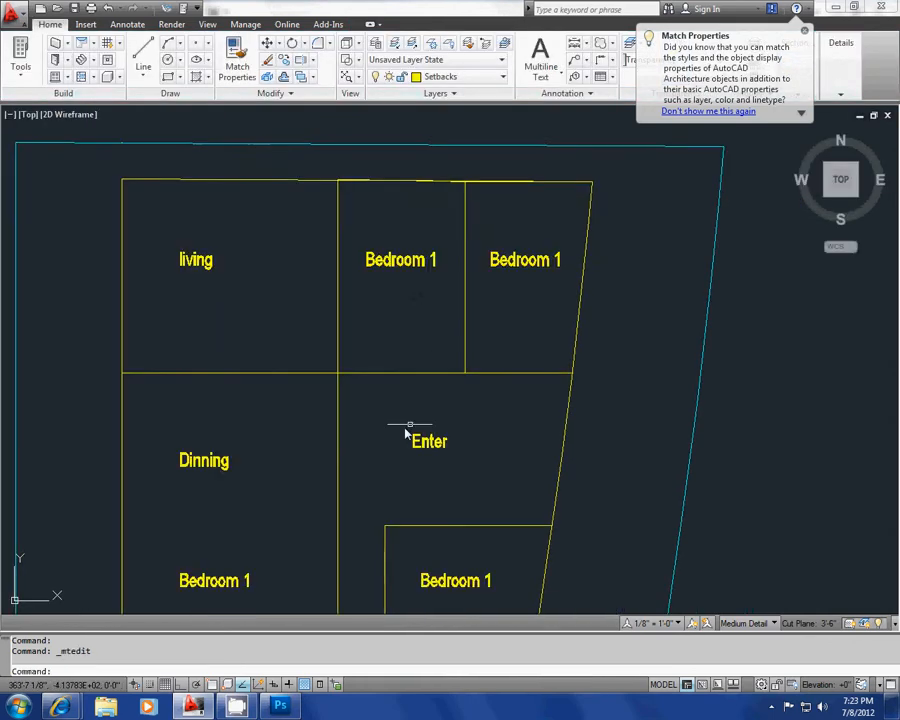
pyautogui.scroll(-4, 379, 338)
pyautogui.scroll(3, 353, 471)
pyautogui.moveTo(353, 476); pyautogui.dragTo(349, 433, button='middle')
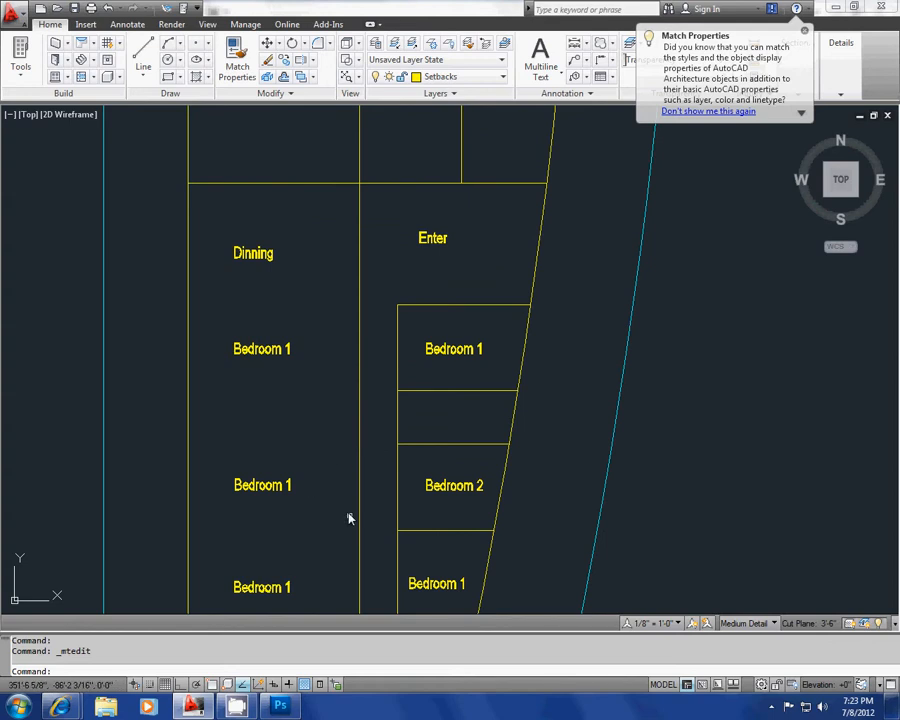
pyautogui.doubleClick(281, 350)
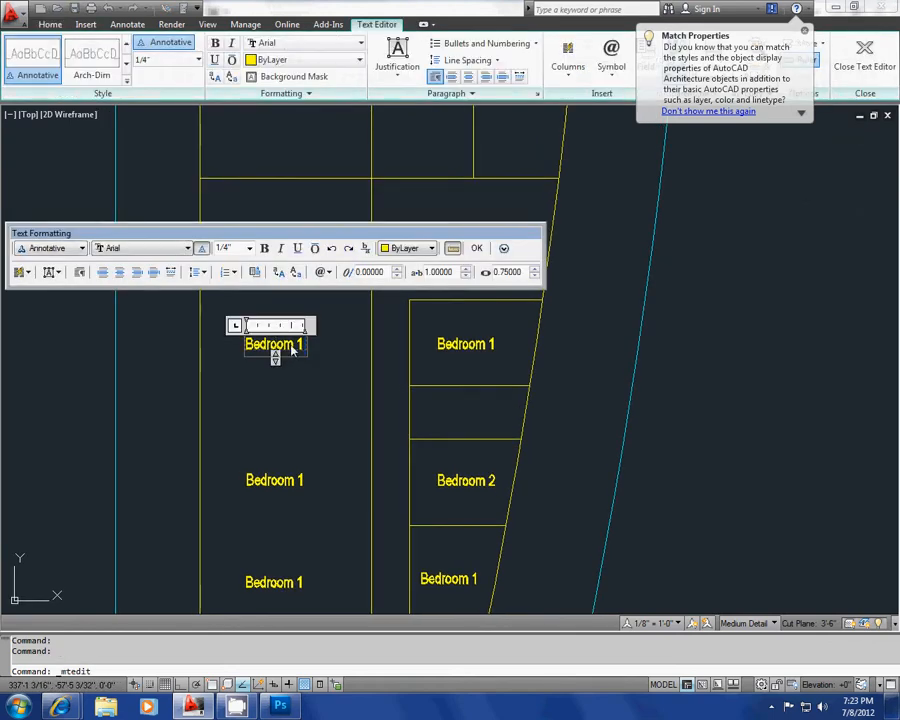
pyautogui.write('kitchen')
pyautogui.click(477, 250)
pyautogui.moveTo(288, 370); pyautogui.dragTo(381, 333, button='middle')
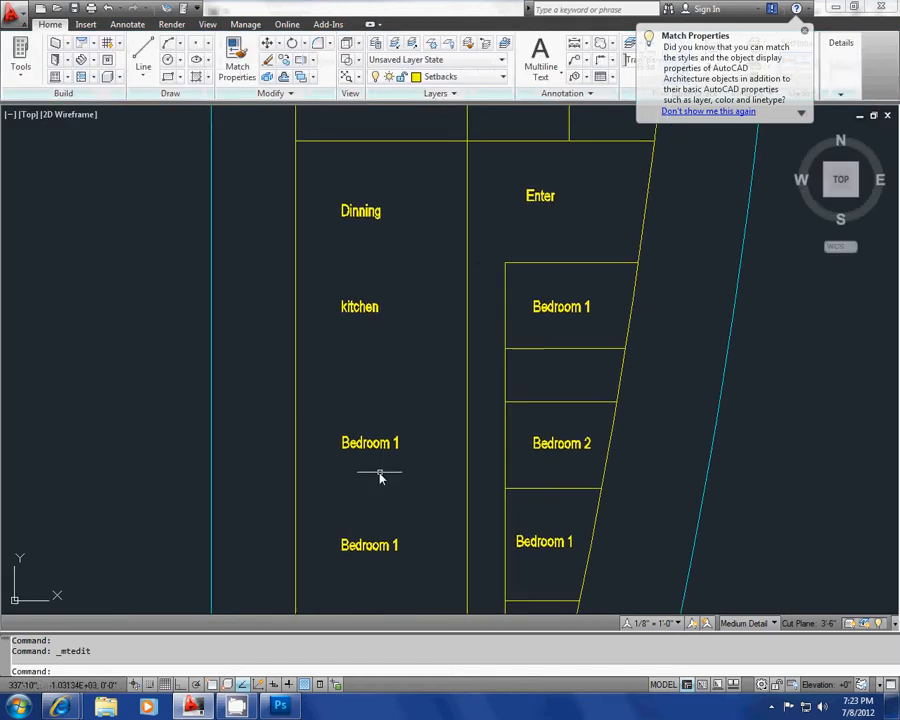
pyautogui.moveTo(391, 473); pyautogui.dragTo(384, 429, button='middle')
pyautogui.scroll(-2, 392, 431)
pyautogui.scroll(2, 404, 366)
pyautogui.press('Escape')
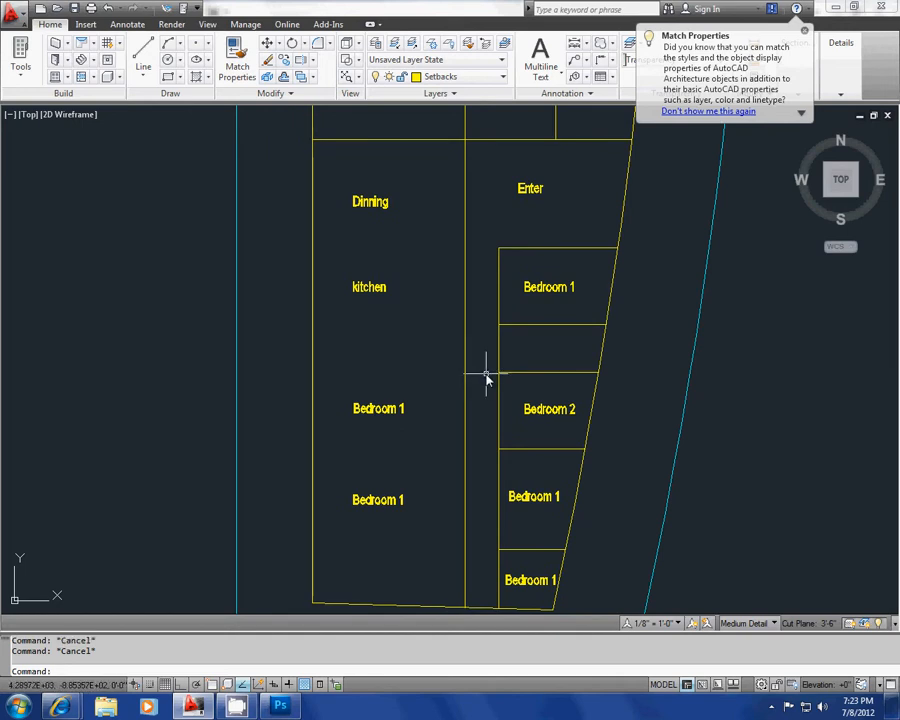
pyautogui.write('tr')
pyautogui.press('Return')
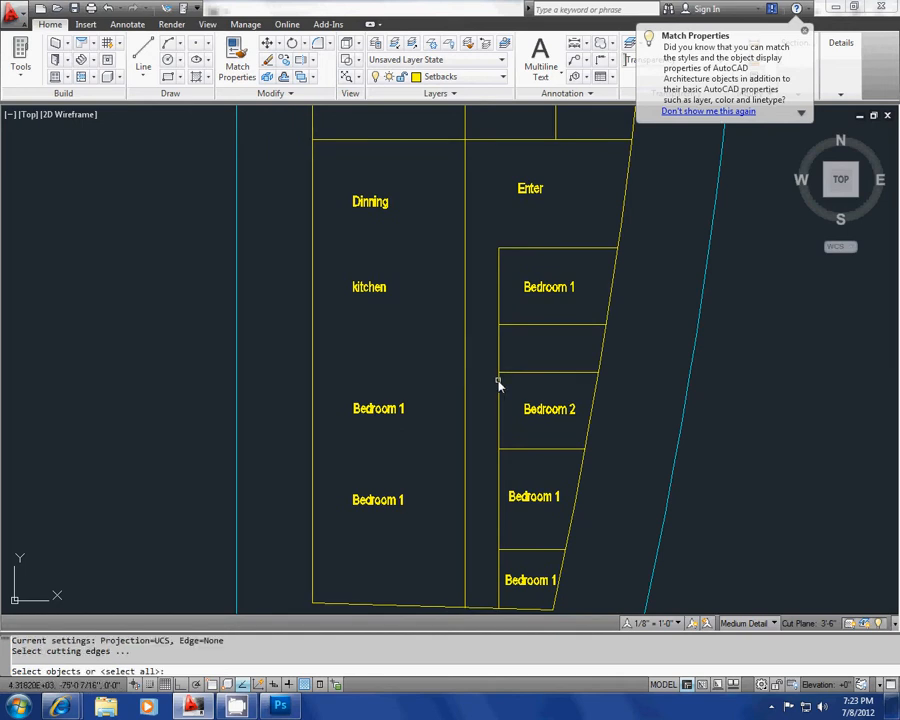
pyautogui.click(533, 384)
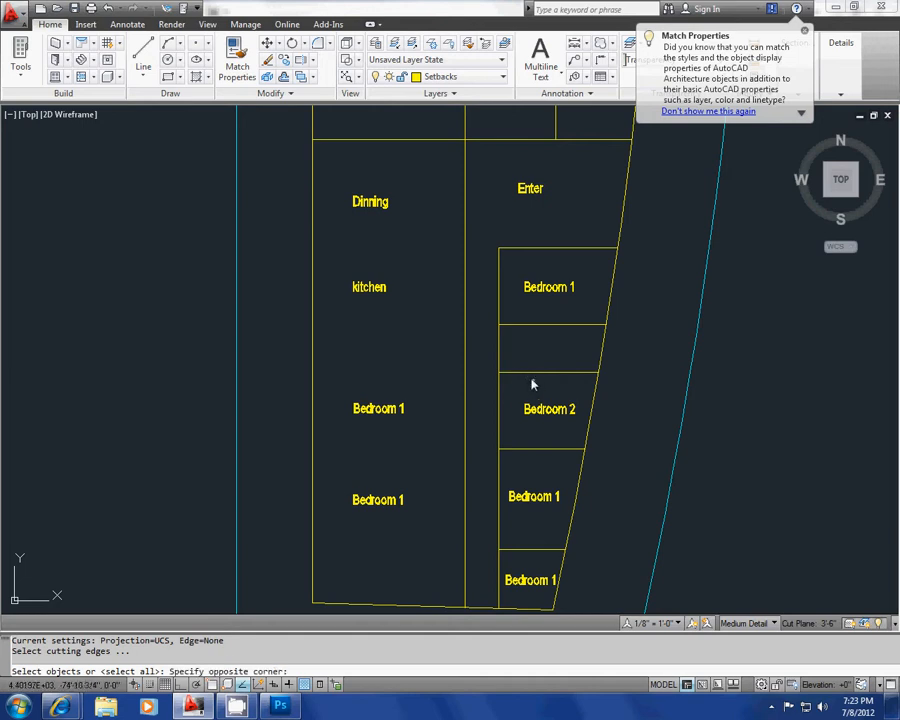
pyautogui.click(526, 362)
pyautogui.click(528, 376)
pyautogui.press('Escape')
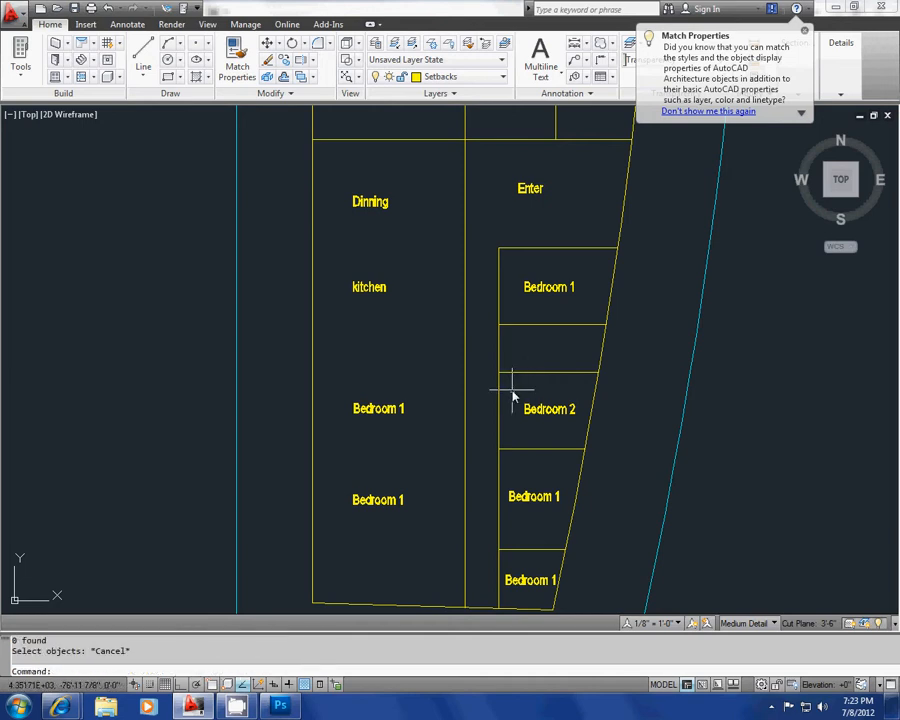
# Extend the upper boundary line of Bedroom 2 westward across the corridor and the western strip to the west setback line, below the kitchen.
pyautogui.press('Return')
pyautogui.press('Return')
pyautogui.keyDown('shift'); pyautogui.click(507, 362); pyautogui.keyUp('shift')
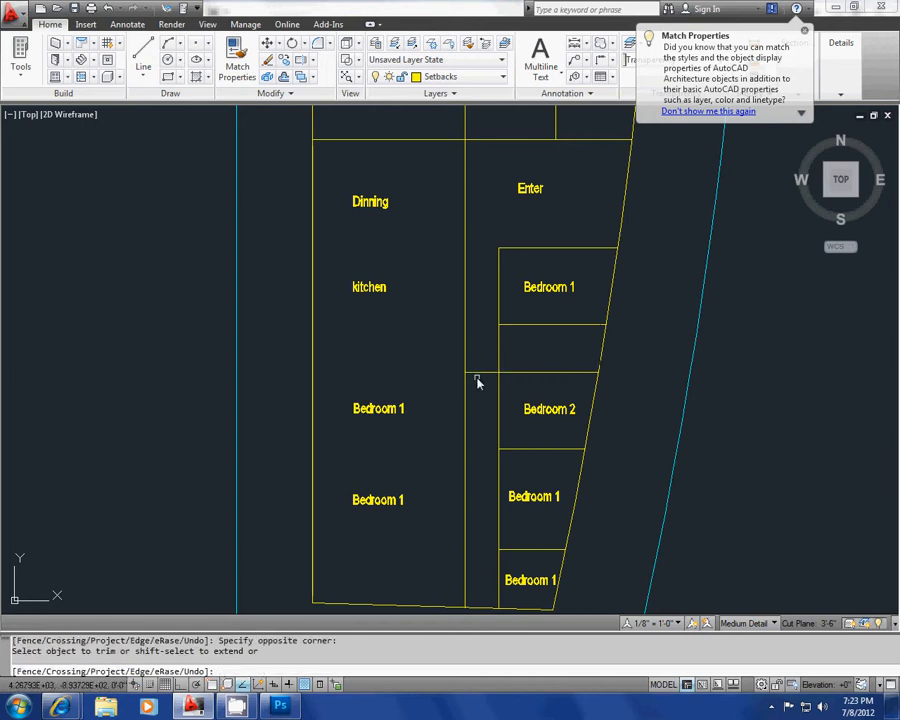
pyautogui.scroll(2, 479, 377)
pyautogui.keyDown('shift'); pyautogui.click(485, 380); pyautogui.keyUp('shift')
pyautogui.keyDown('shift'); pyautogui.click(471, 354); pyautogui.keyUp('shift')
pyautogui.moveTo(431, 369); pyautogui.dragTo(480, 402, button='middle')
pyautogui.scroll(-3, 475, 405)
pyautogui.scroll(2, 450, 416)
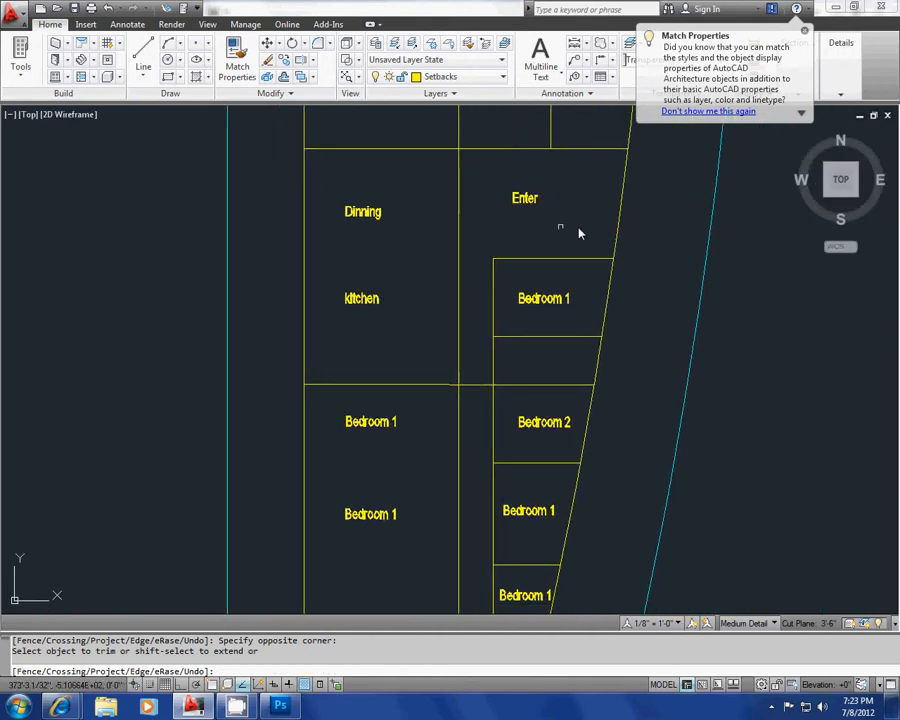
# Try to extend the horizontal line between the living and dining areas.
pyautogui.press('Escape')
pyautogui.moveTo(468, 212); pyautogui.dragTo(428, 420, button='middle')
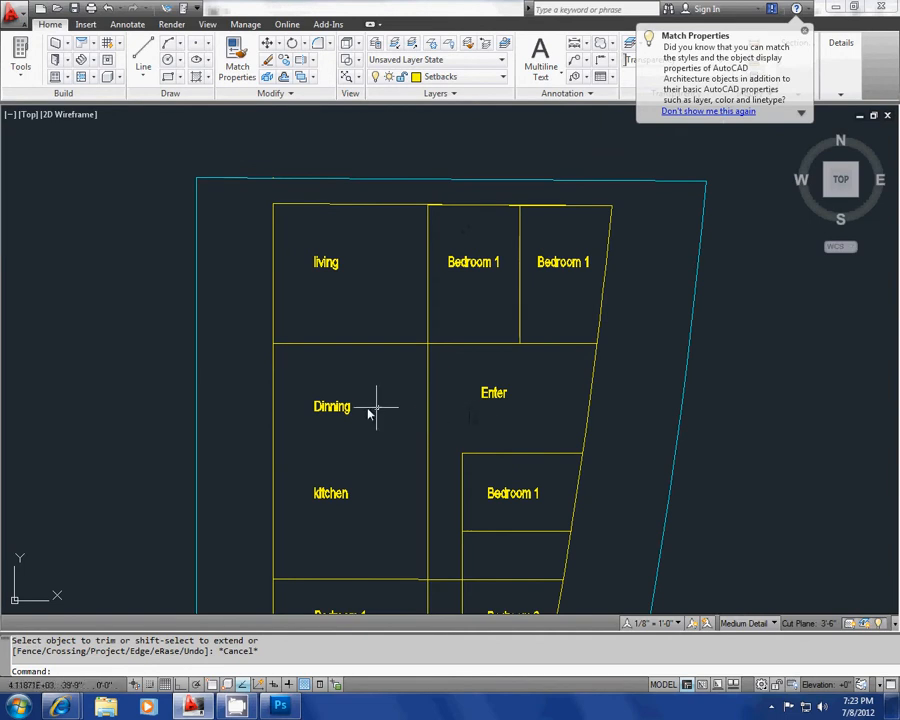
pyautogui.moveTo(371, 410); pyautogui.dragTo(375, 358, button='middle')
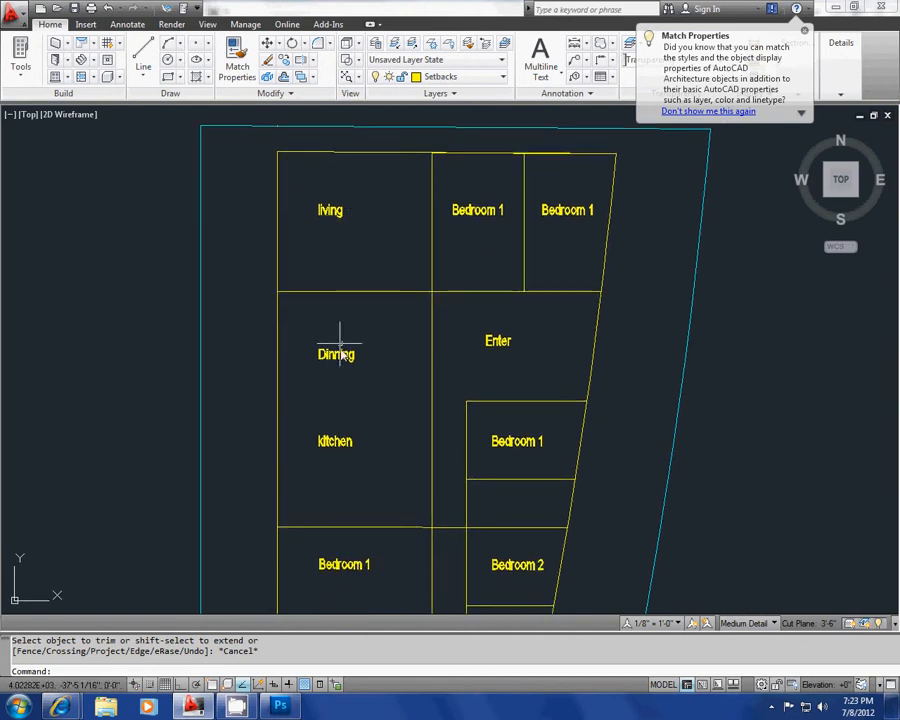
pyautogui.moveTo(362, 534); pyautogui.dragTo(347, 388, button='middle')
pyautogui.moveTo(348, 206); pyautogui.dragTo(342, 338, button='middle')
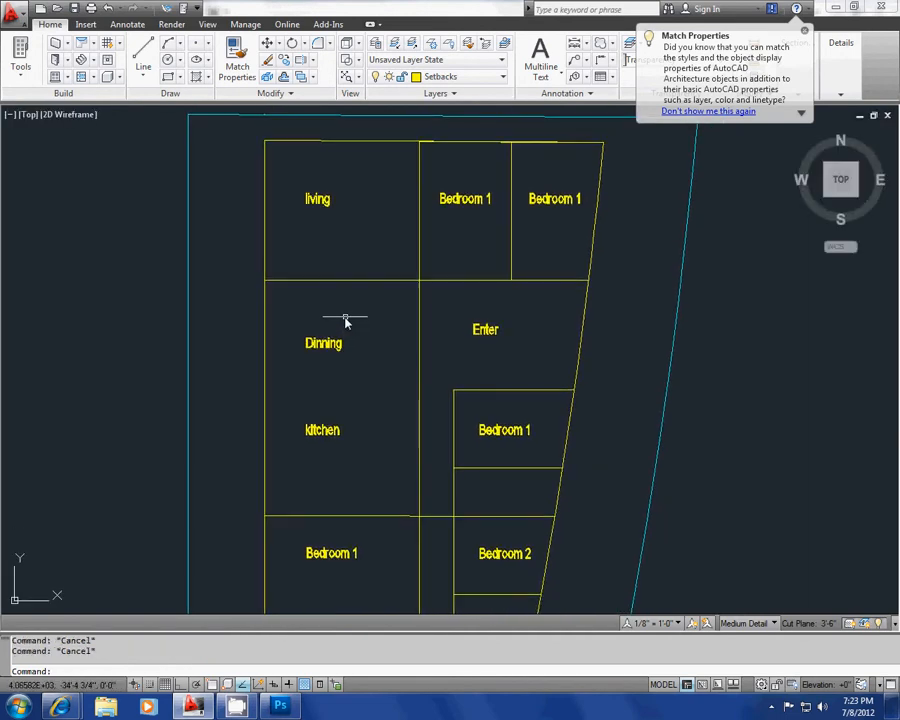
pyautogui.press('Return')
pyautogui.press('Return')
pyautogui.keyDown('shift'); pyautogui.moveTo(370, 318); pyautogui.dragTo(336, 262); pyautogui.keyUp('shift')
pyautogui.press('Escape')
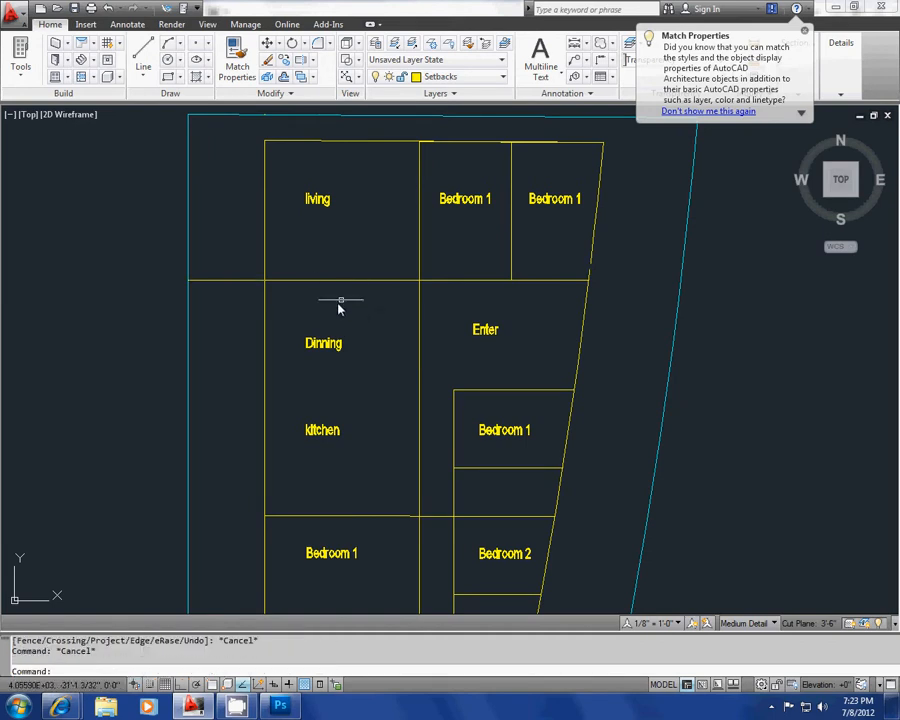
# Try to trim the part of the living–dining line that projects past the left wall to the property line.
pyautogui.write('tr')
pyautogui.press('Return')
pyautogui.press('Return')
pyautogui.click(246, 288)
pyautogui.click(230, 263)
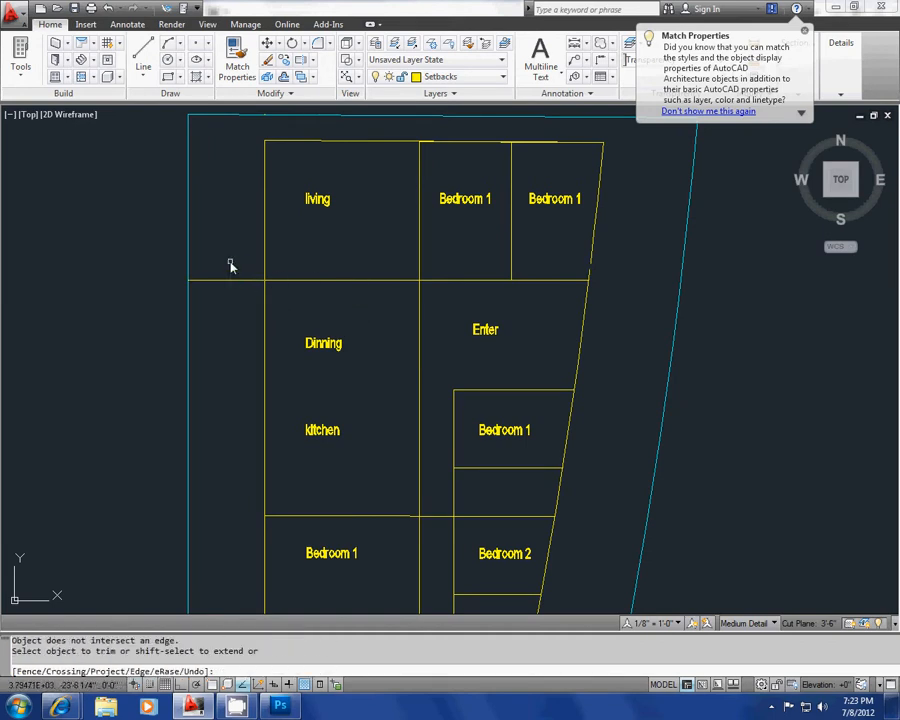
pyautogui.press('Escape')
pyautogui.press('Escape')
pyautogui.click(224, 276)
pyautogui.press('Escape')
pyautogui.press('Escape')
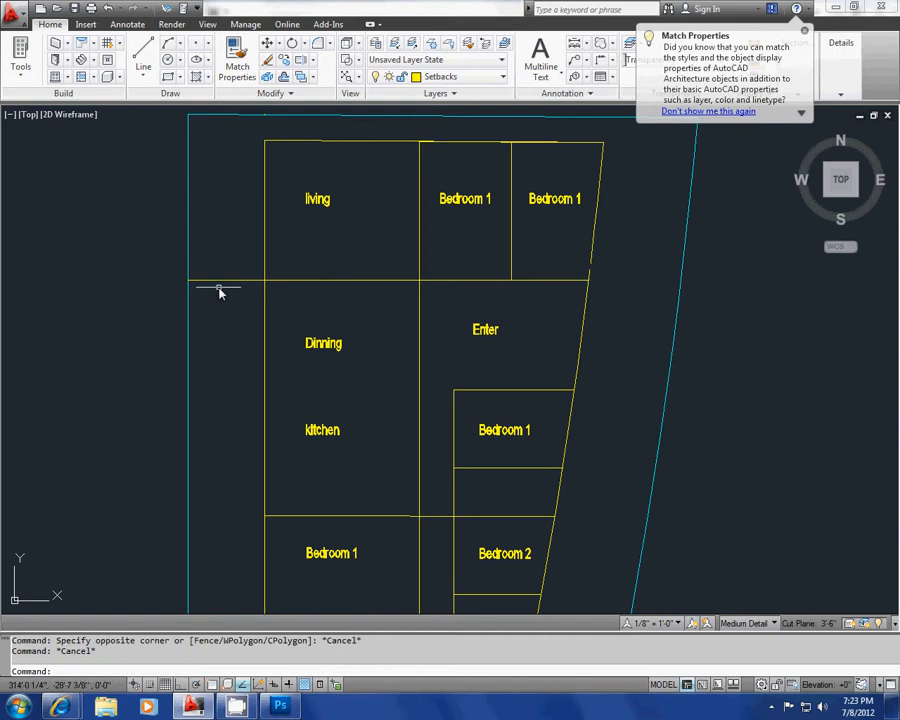
# Undo the last trim and extend edits on the living–dining line.
pyautogui.write('u')
pyautogui.press('Return')
pyautogui.press('Return')
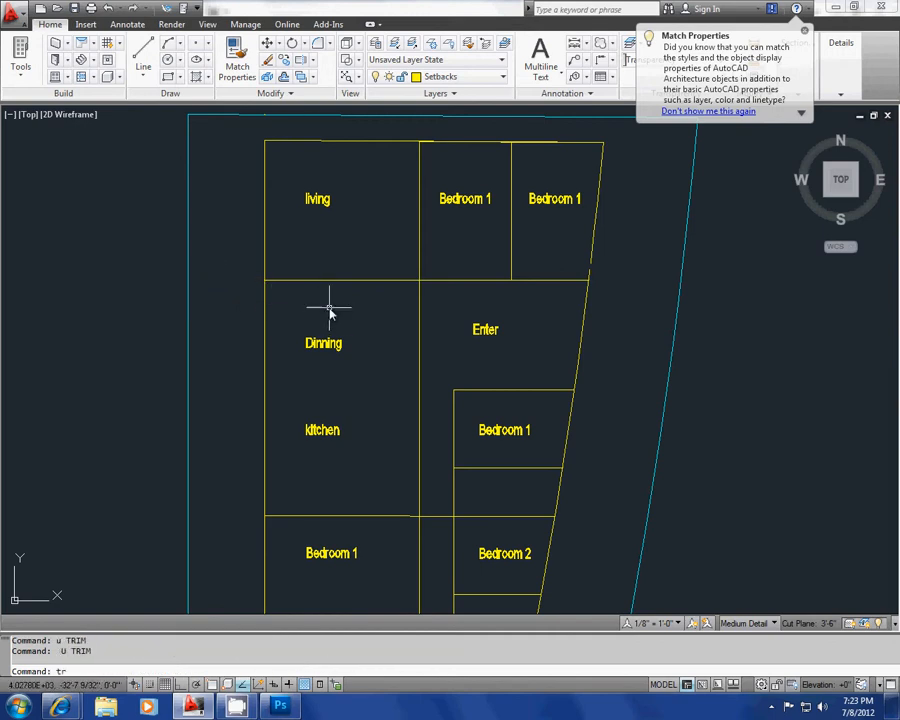
# Try once more to extend the living–dining line with a crossing selection in the Trim command.
pyautogui.write('tr')
pyautogui.press('Return')
pyautogui.press('Return')
pyautogui.keyDown('shift'); pyautogui.click(350, 304); pyautogui.keyUp('shift')
pyautogui.keyDown('shift'); pyautogui.click(321, 263); pyautogui.keyUp('shift')
pyautogui.press('Escape')
pyautogui.press('Escape')
pyautogui.click(228, 274)
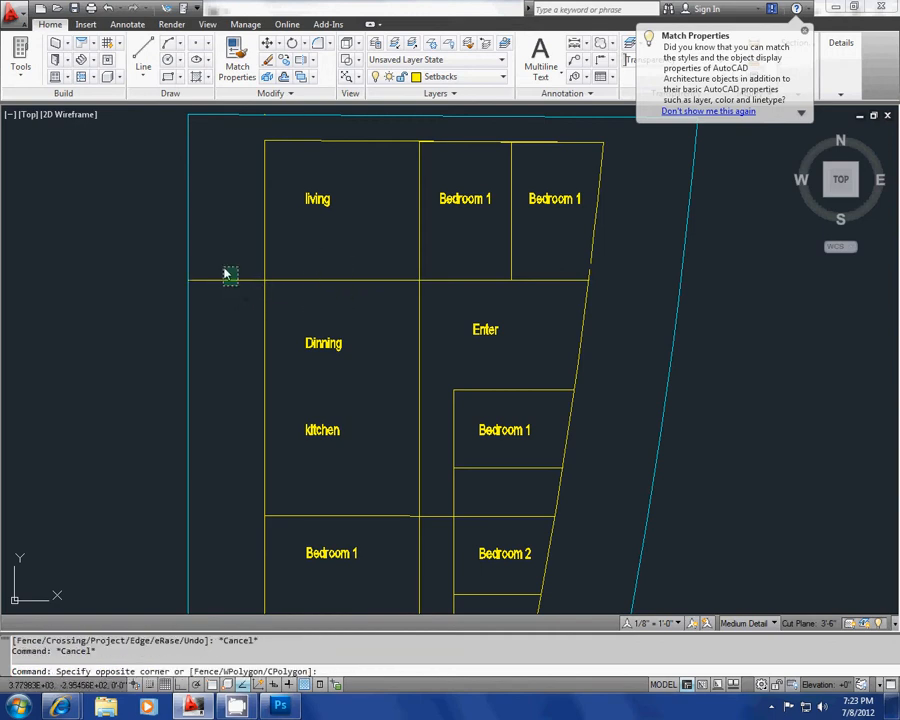
# Undo the repeated extension of the living–dining line.
pyautogui.press('Escape')
pyautogui.press('Escape')
pyautogui.write('u')
pyautogui.press('Return')
pyautogui.press('Return')
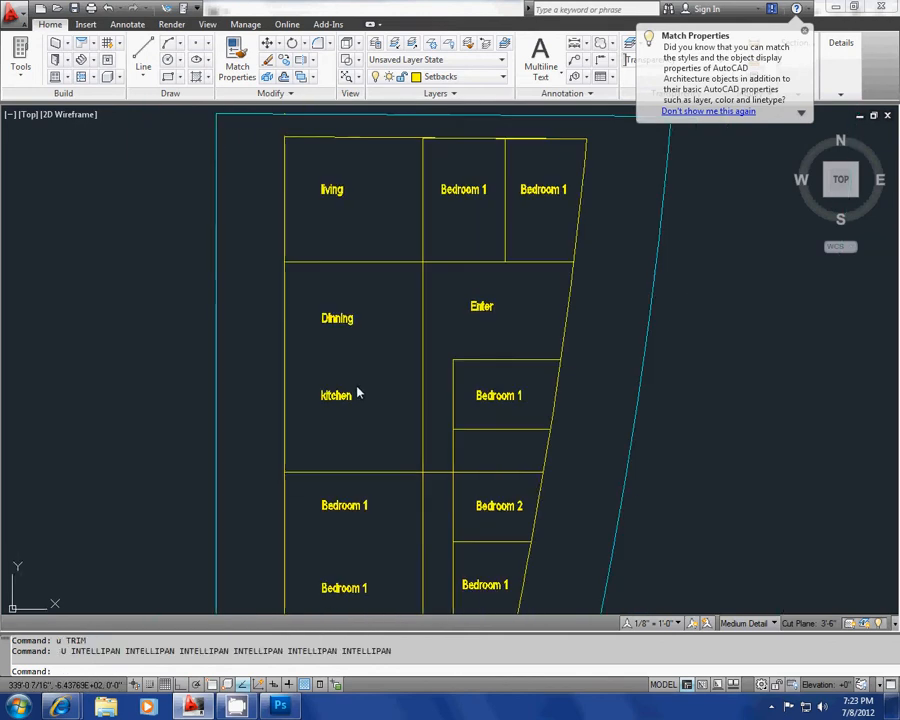
# Try to trim away the horizontal line between the living and dining areas.
pyautogui.press('Escape')
pyautogui.press('Escape')
pyautogui.write('tr')
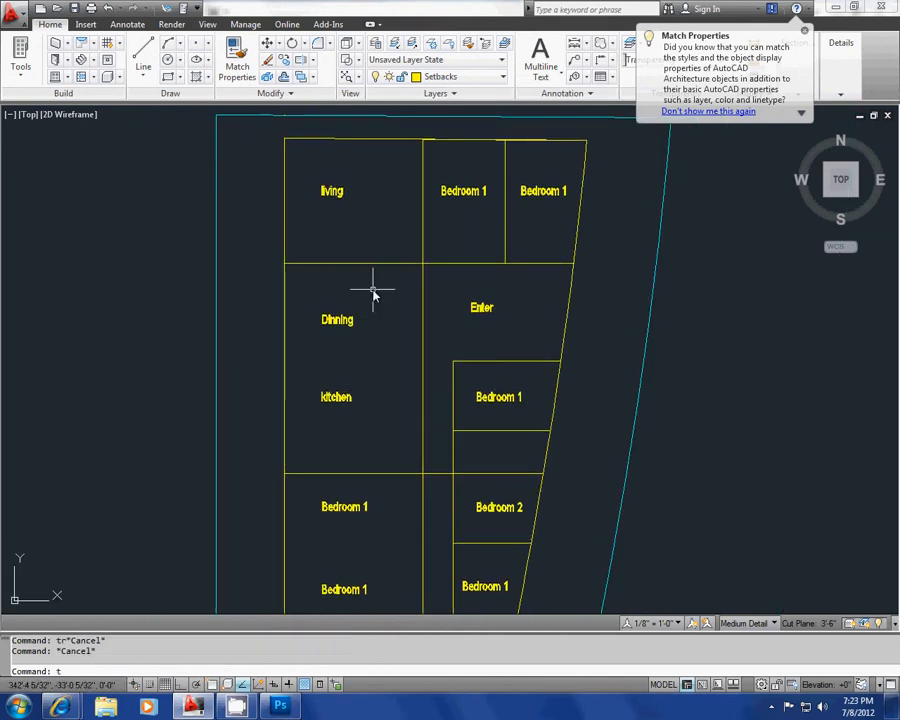
pyautogui.press('Return')
pyautogui.press('Return')
pyautogui.click(388, 283)
pyautogui.click(366, 243)
pyautogui.press('Escape')
# Delete the horizontal line separating the living and dining areas.
pyautogui.click(390, 290)
pyautogui.click(369, 244)
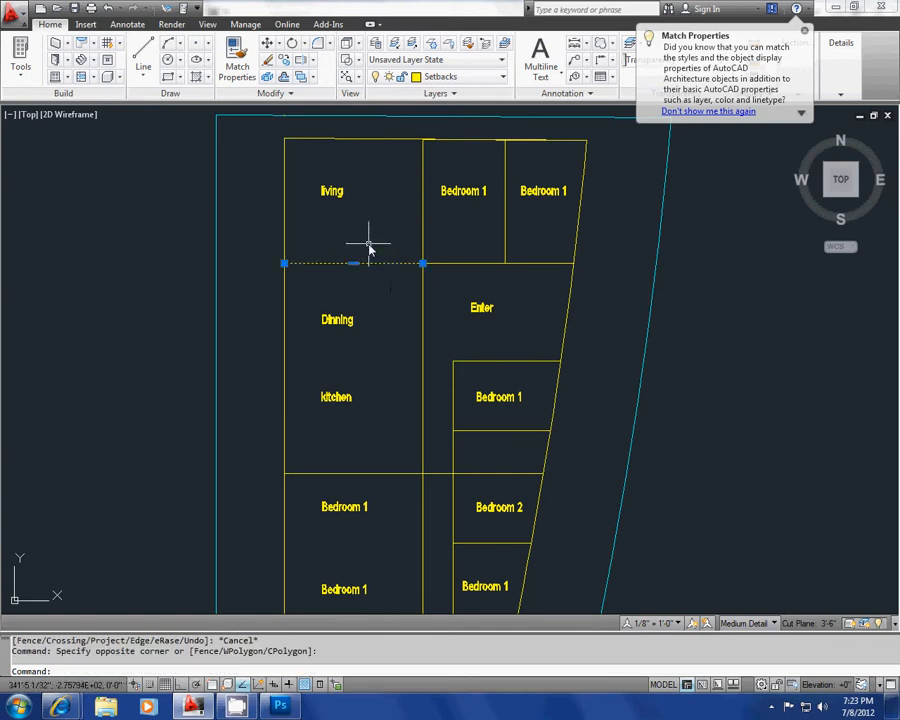
pyautogui.press('Delete')
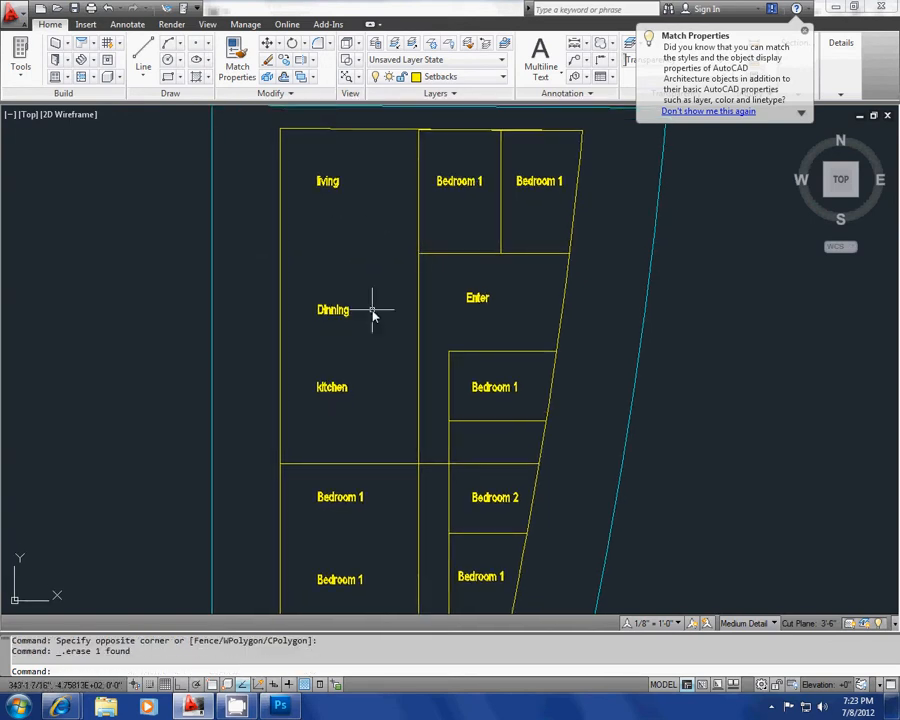
pyautogui.scroll(1, 371, 335)
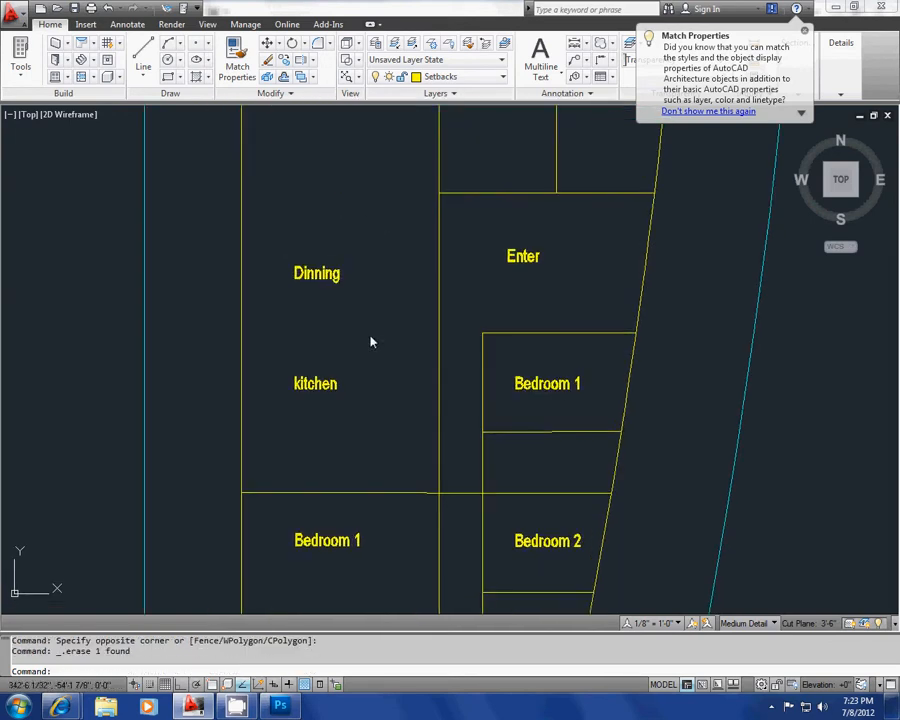
pyautogui.scroll(-2, 340, 355)
pyautogui.moveTo(382, 462)
pyautogui.mouseDown(button='middle')
pyautogui.moveTo(371, 433)
pyautogui.moveTo(331, 432)
pyautogui.moveTo(374, 444)
pyautogui.mouseUp(button='middle')
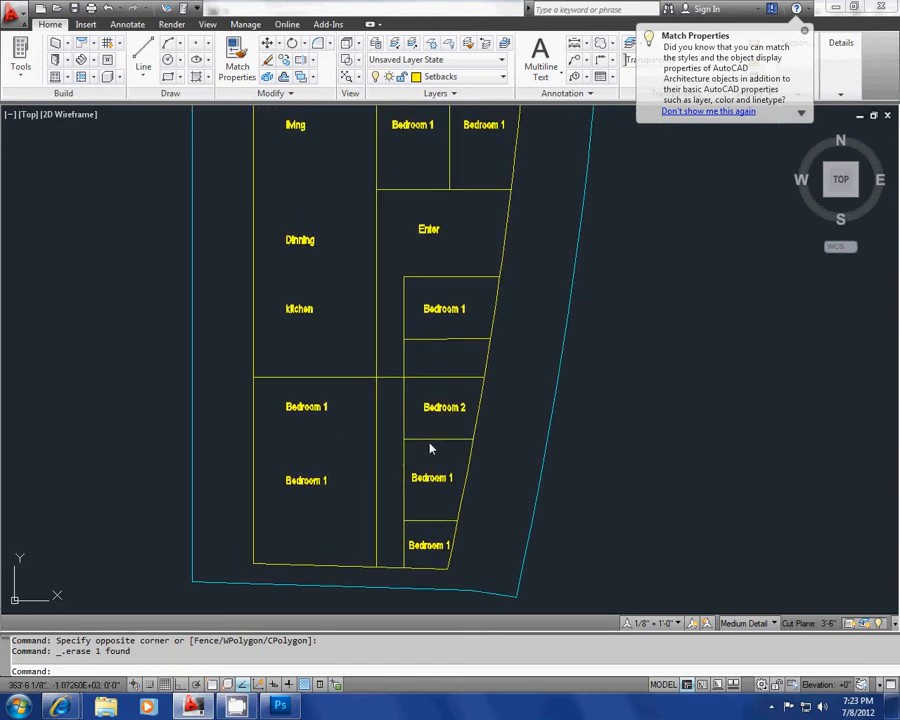
pyautogui.scroll(2, 305, 405)
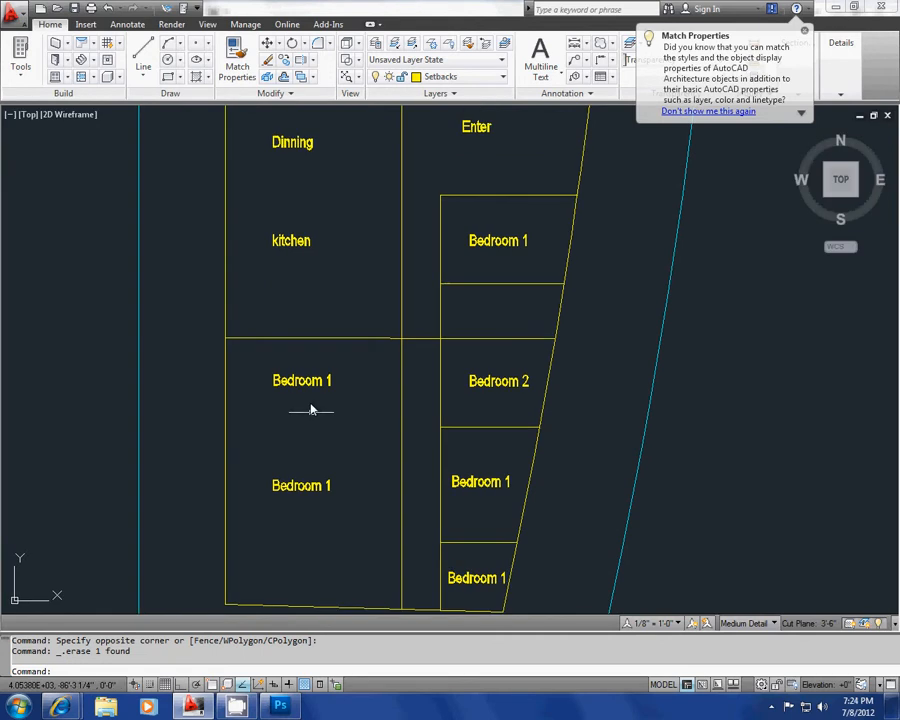
pyautogui.press('Escape')
pyautogui.write('pl')
pyautogui.press('Return')
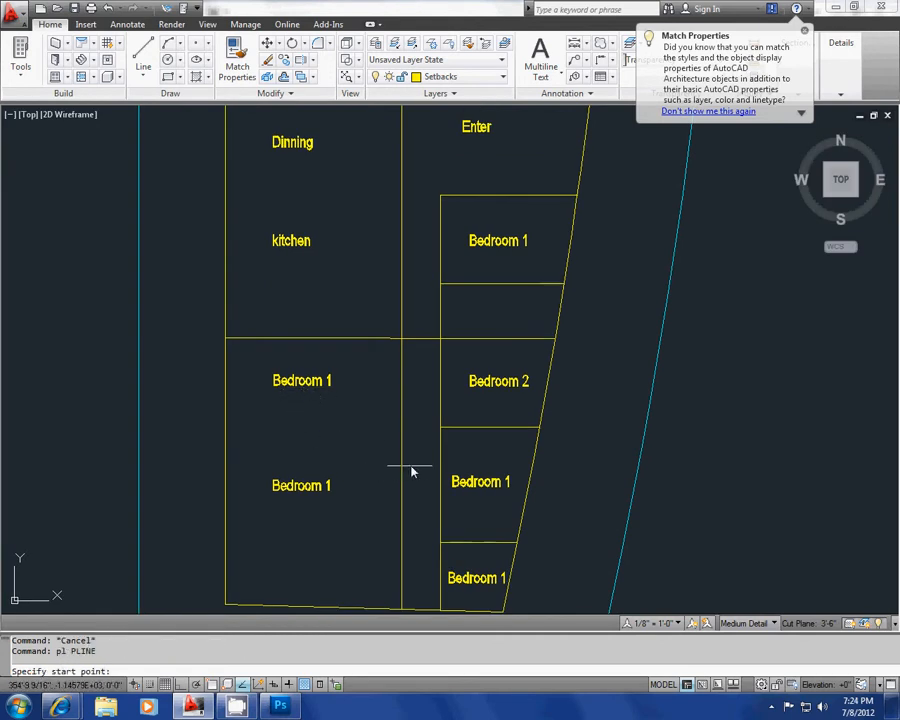
pyautogui.press('Escape')
# Extend the line below Bedroom 2 across the corridor and on to the left outer wall.
pyautogui.moveTo(404, 455); pyautogui.dragTo(402, 451, button='middle')
pyautogui.write('tr')
pyautogui.press('Return')
pyautogui.press('Return')
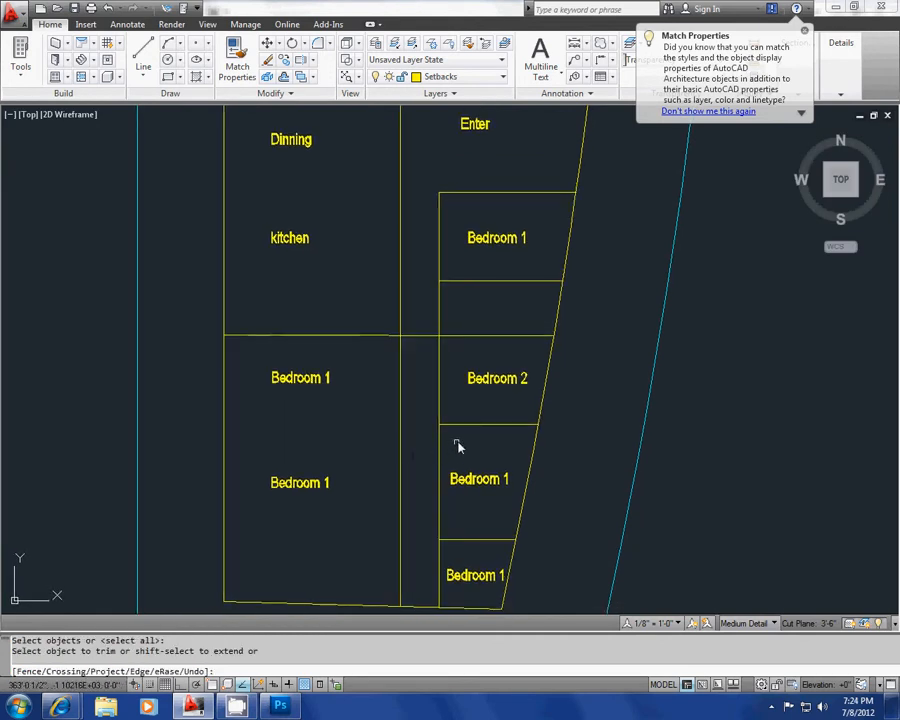
pyautogui.keyDown('shift'); pyautogui.click(457, 441); pyautogui.keyUp('shift')
pyautogui.keyDown('shift'); pyautogui.click(455, 416); pyautogui.keyUp('shift')
pyautogui.keyDown('shift'); pyautogui.click(416, 437); pyautogui.keyUp('shift')
pyautogui.keyDown('shift'); pyautogui.click(412, 418); pyautogui.keyUp('shift')
pyautogui.moveTo(305, 451); pyautogui.dragTo(328, 508, button='middle')
pyautogui.press('Escape')
# Delete the upper Bedroom 1 label in the new room below the kitchen.
pyautogui.click(358, 430)
pyautogui.click(303, 378)
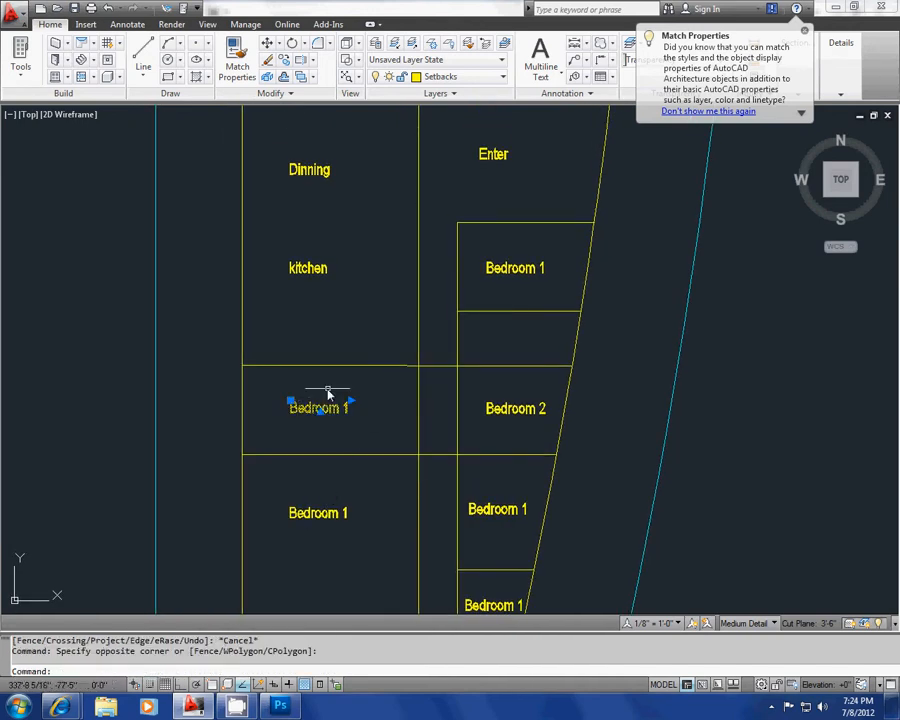
pyautogui.press('Delete')
pyautogui.click(356, 400)
pyautogui.click(299, 345)
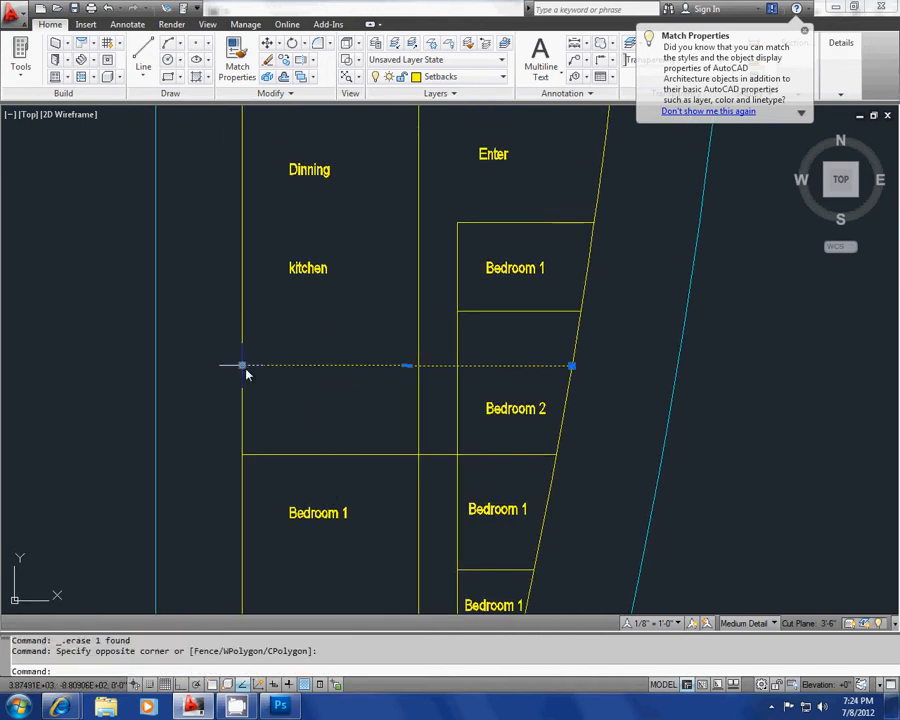
pyautogui.press('Escape')
pyautogui.press('Escape')
# Copy the kitchen label straight down into the empty room below the kitchen.
pyautogui.click(337, 305)
pyautogui.click(303, 263)
pyautogui.moveTo(303, 263); pyautogui.dragTo(305, 237, button='middle')
pyautogui.write('co')
pyautogui.press('Return')
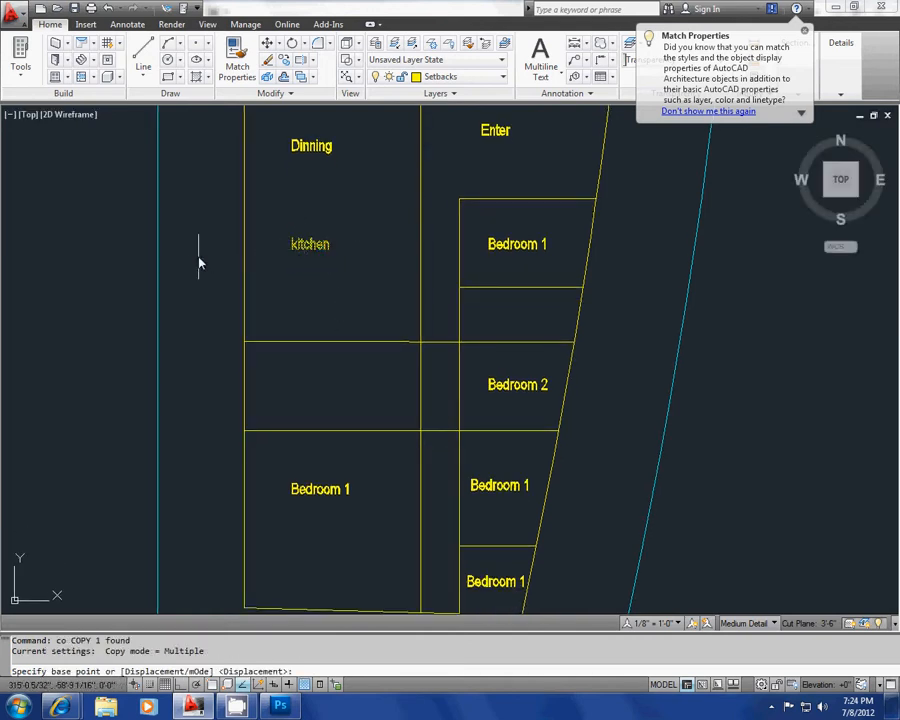
pyautogui.click(199, 262)
pyautogui.click(197, 400)
pyautogui.press('Escape')
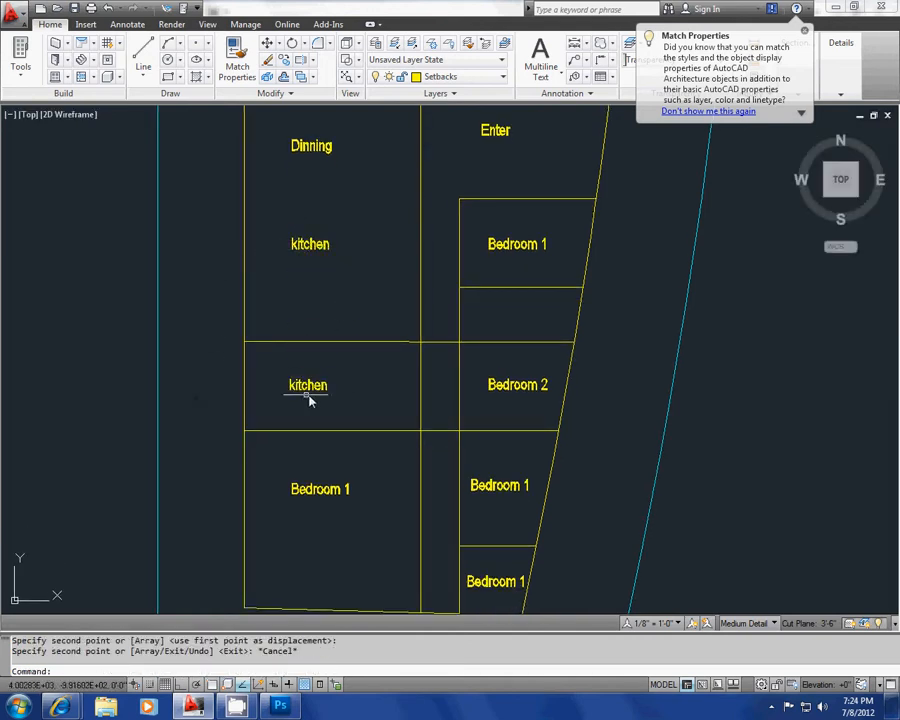
# Change the copied kitchen label's text to "den".
pyautogui.doubleClick(308, 388)
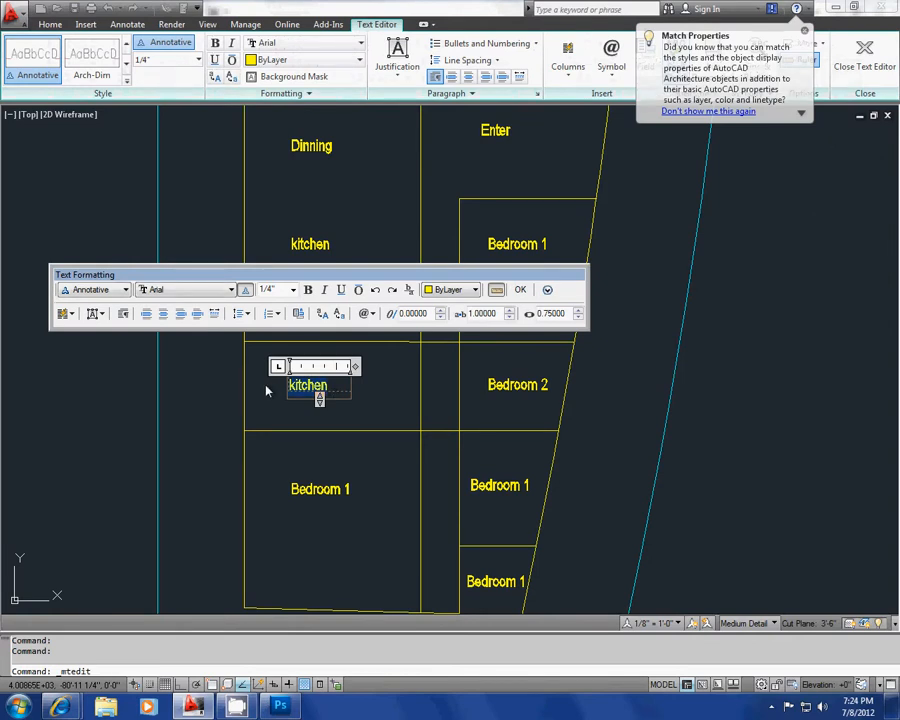
pyautogui.write('den')
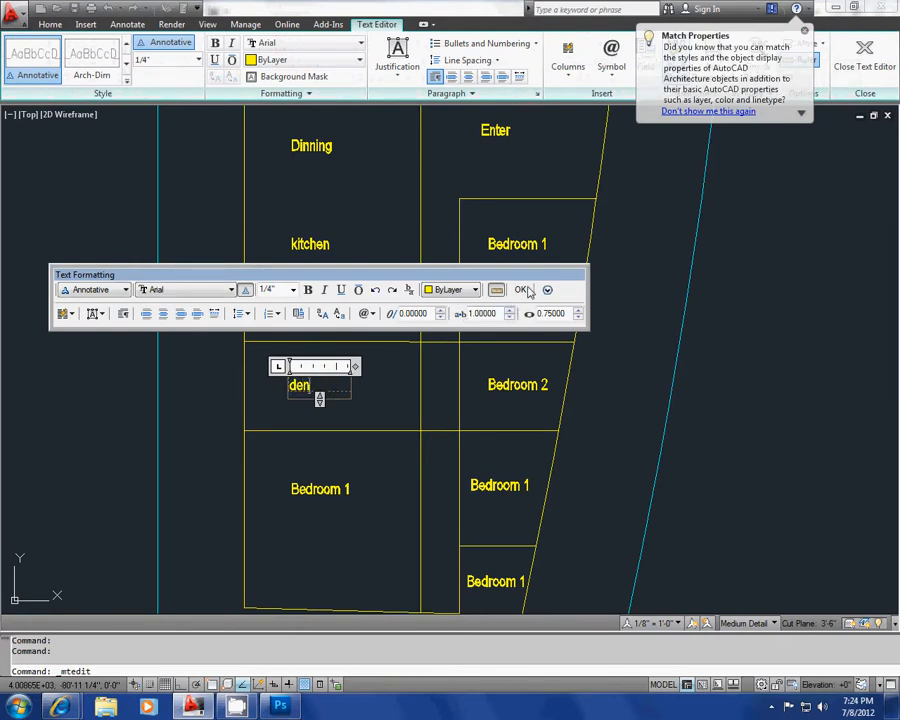
pyautogui.click(525, 289)
pyautogui.scroll(-2, 411, 387)
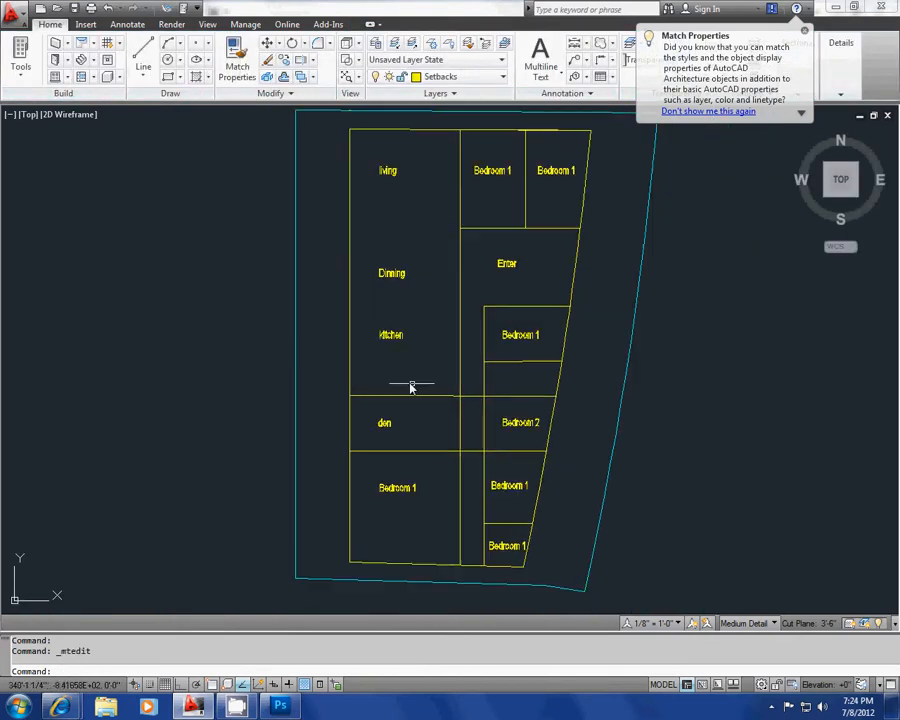
pyautogui.click(347, 270)
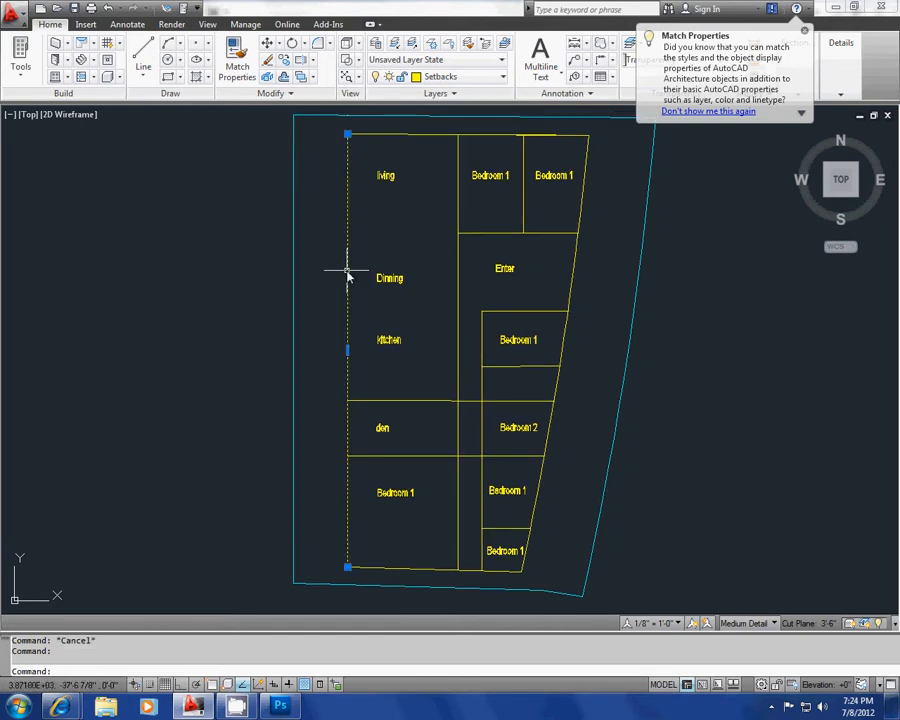
pyautogui.moveTo(310, 298); pyautogui.dragTo(310, 311, button='middle')
pyautogui.press('Escape')
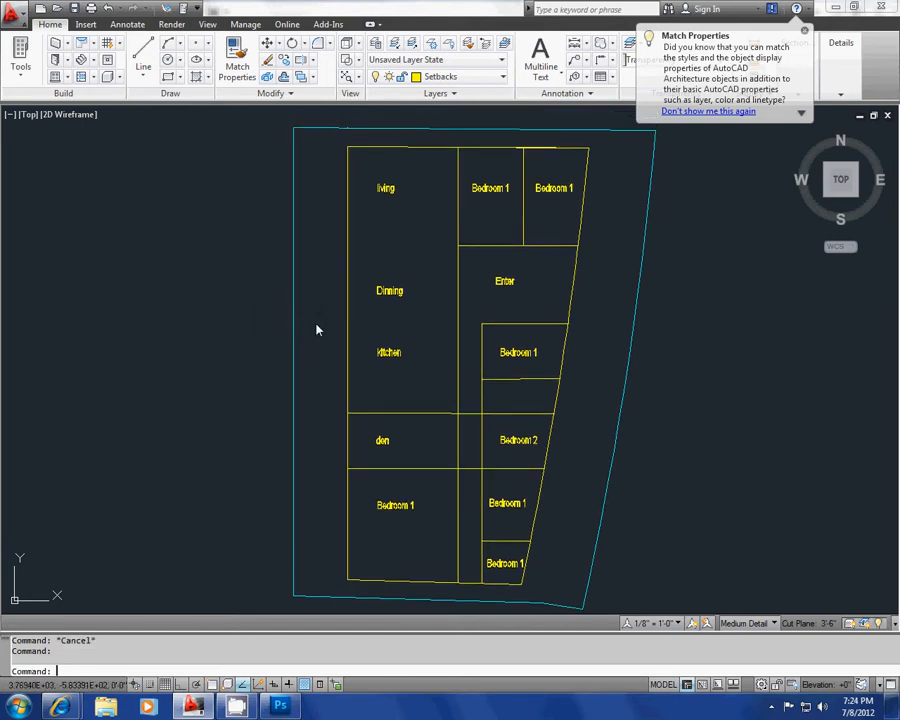
# With object snap and 3D object snap on, start a polyline at the living area's upper-left corner and run it 6' along the upper wall.
pyautogui.write('pl')
pyautogui.press('Return')
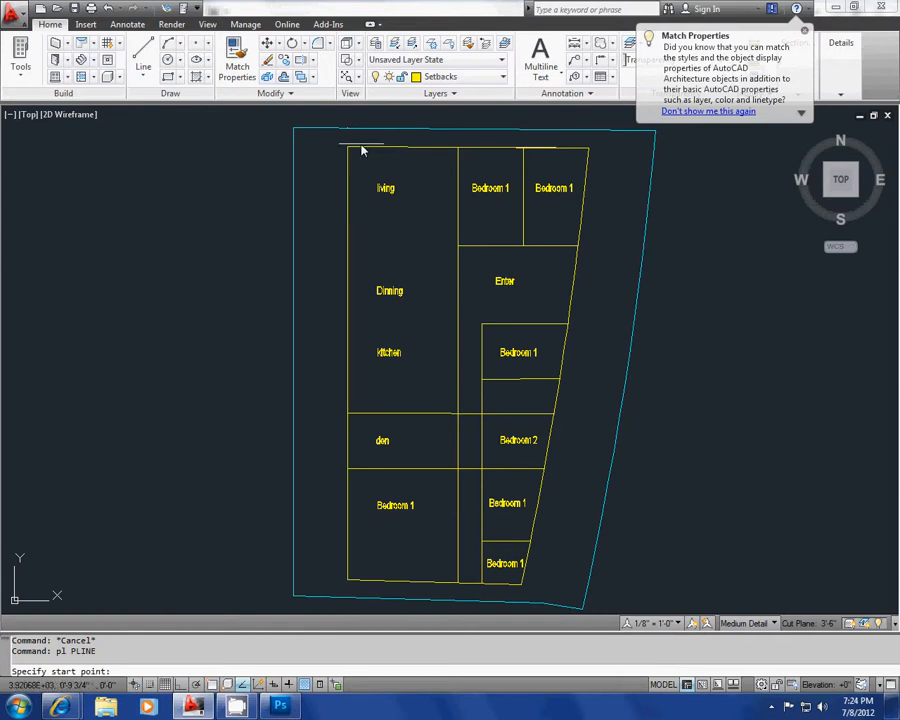
pyautogui.press('F3')
pyautogui.press('F4')
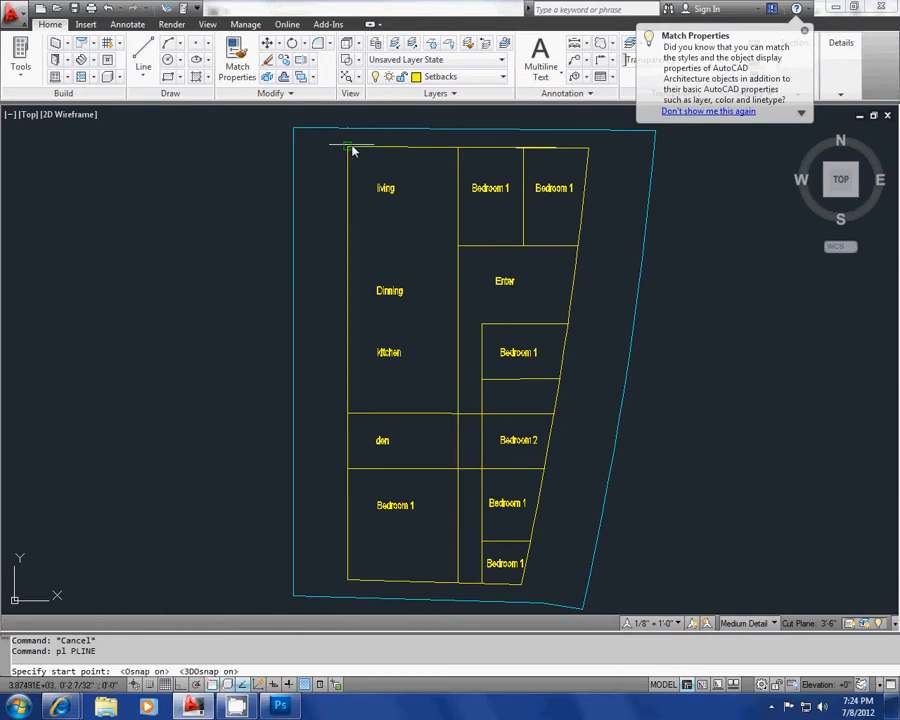
pyautogui.click(352, 148)
pyautogui.scroll(3, 369, 150)
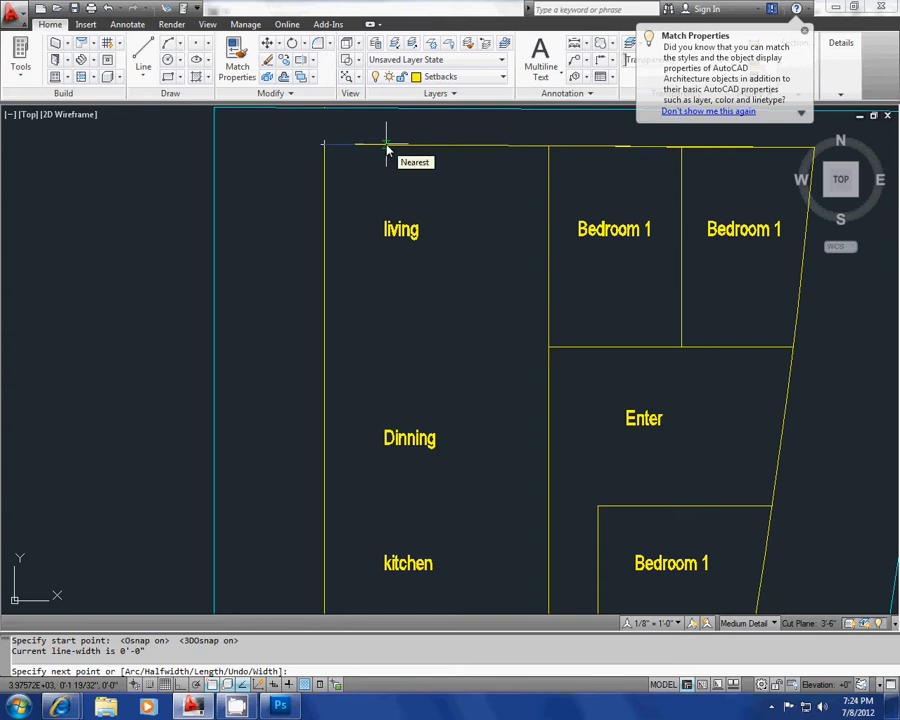
pyautogui.write("6'")
pyautogui.press('Return')
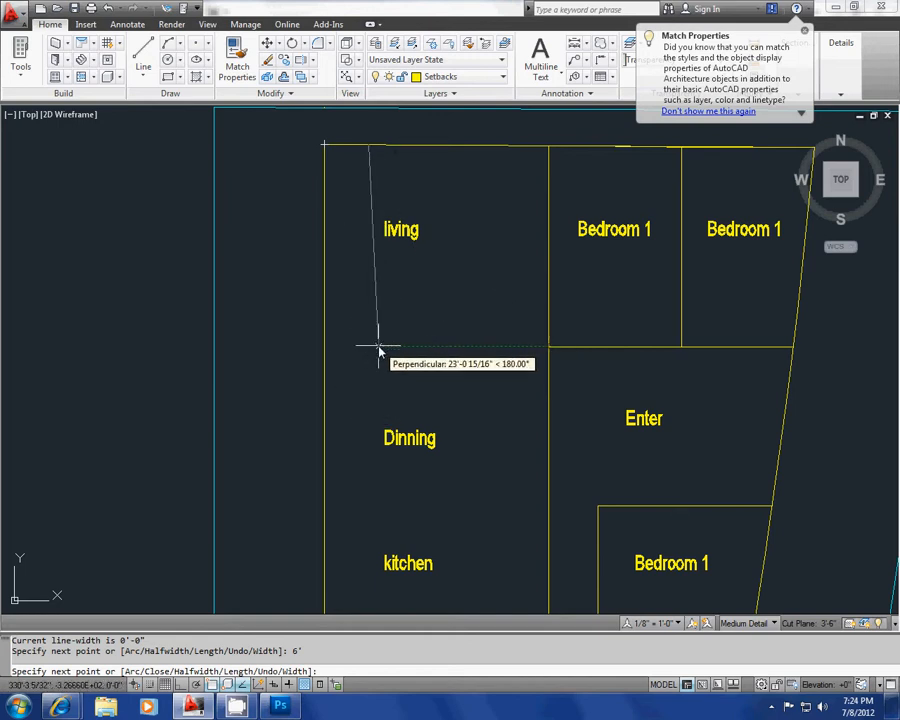
# With Ortho on, continue the polyline straight down level with the upper Bedroom 1 wall beside the kitchen, then across to the outer wall.
pyautogui.press('F8')
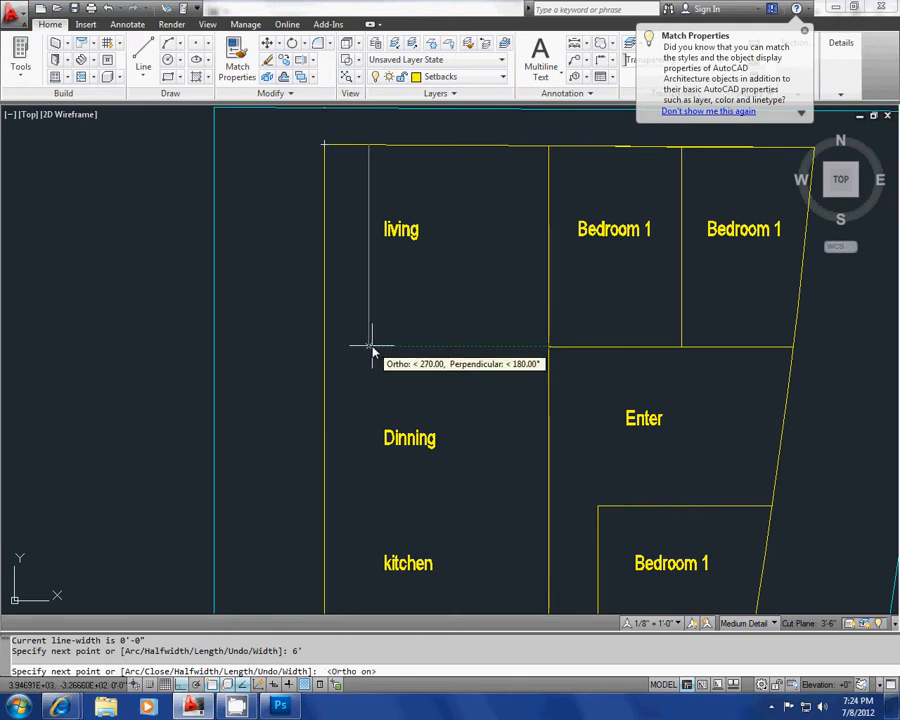
pyautogui.moveTo(372, 350)
pyautogui.mouseDown(button='middle')
pyautogui.moveTo(374, 306)
pyautogui.moveTo(374, 322)
pyautogui.mouseUp(button='middle')
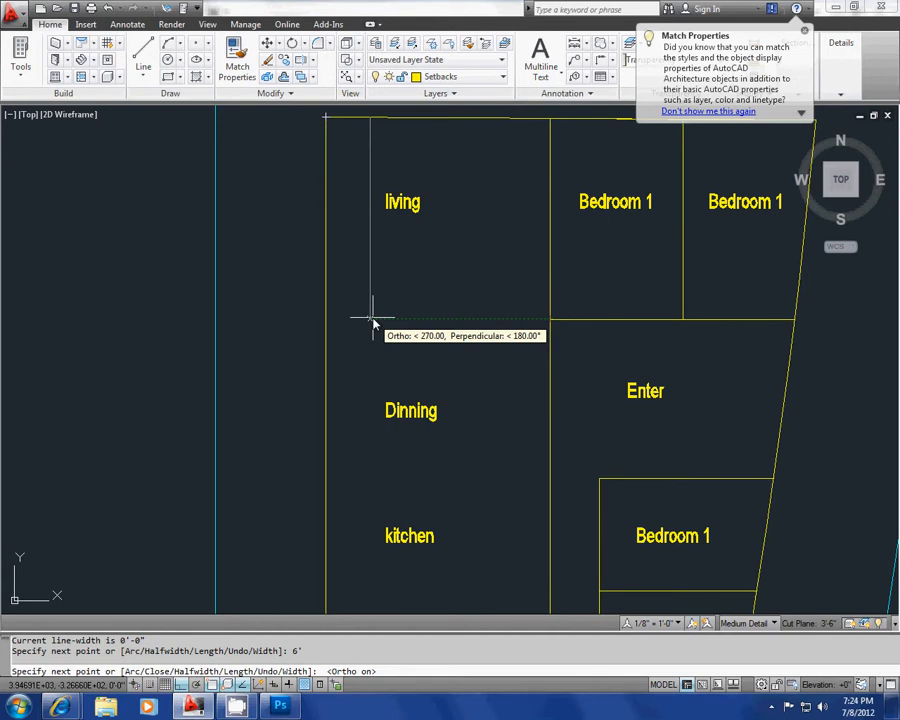
pyautogui.moveTo(382, 474); pyautogui.dragTo(388, 400, button='middle')
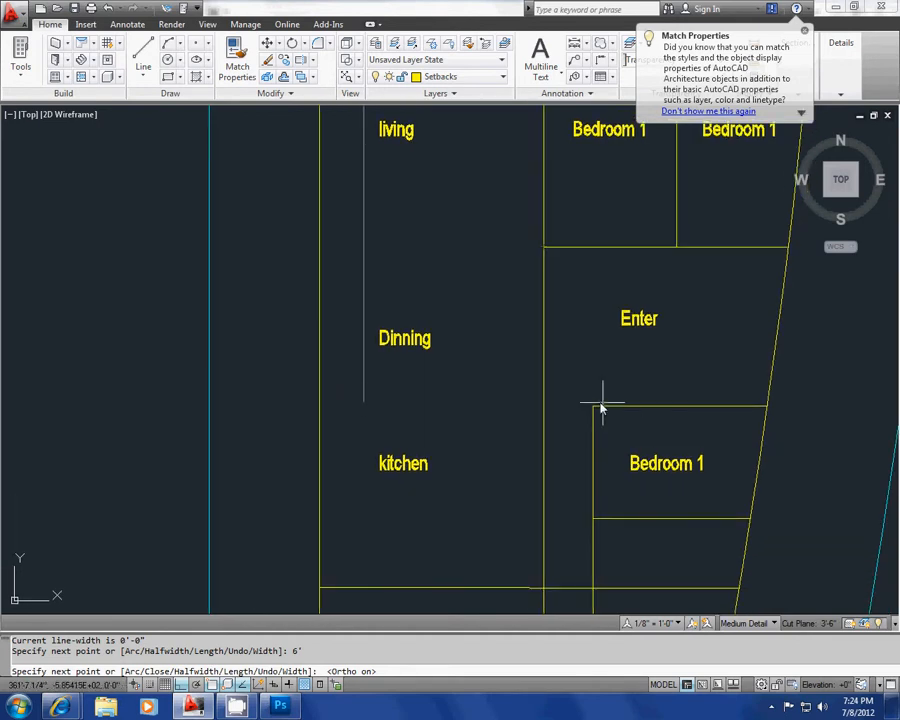
pyautogui.click(363, 406)
pyautogui.click(319, 406)
# Continue the polyline down the outer wall to the den's upper corner, run it 6' inward, and finish straight down past the bottom wall.
pyautogui.moveTo(326, 441); pyautogui.dragTo(319, 350, button='middle')
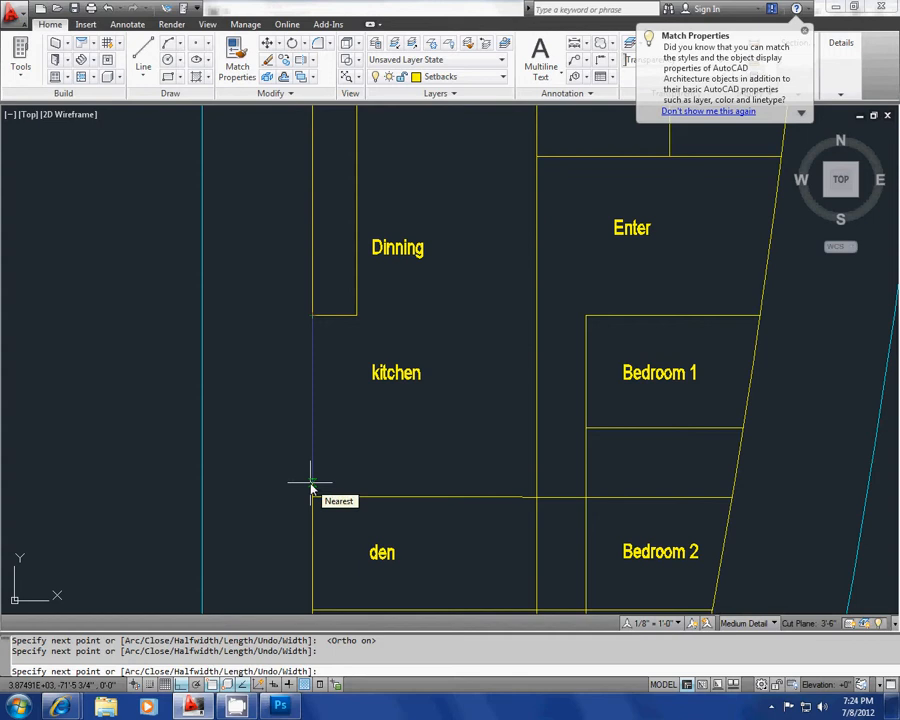
pyautogui.moveTo(308, 494); pyautogui.dragTo(293, 356, button='middle')
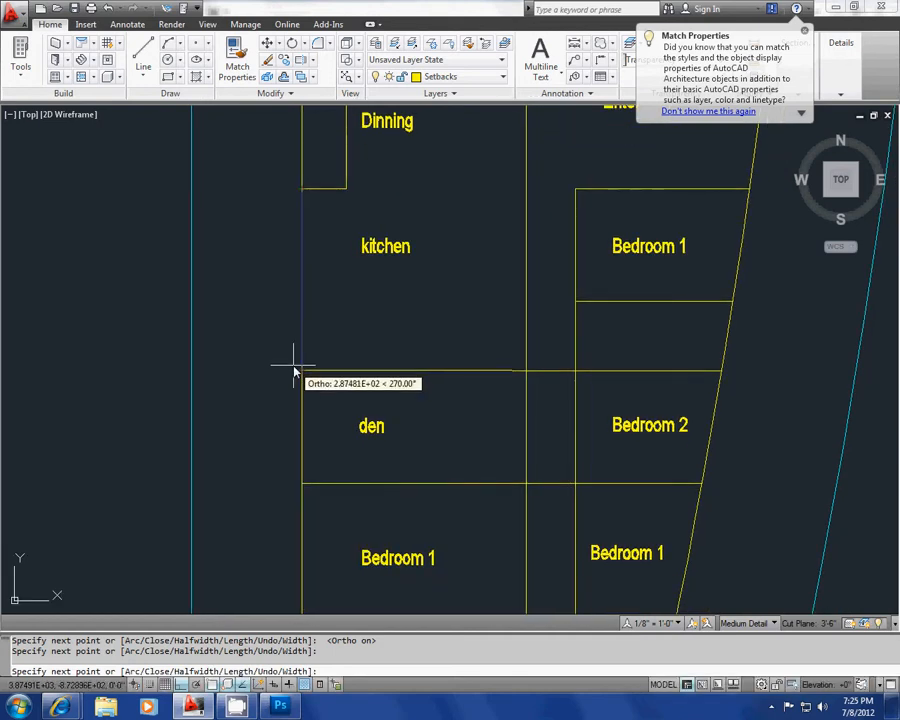
pyautogui.moveTo(295, 426)
pyautogui.mouseDown(button='middle')
pyautogui.moveTo(301, 450)
pyautogui.moveTo(273, 368)
pyautogui.moveTo(281, 335)
pyautogui.mouseUp(button='middle')
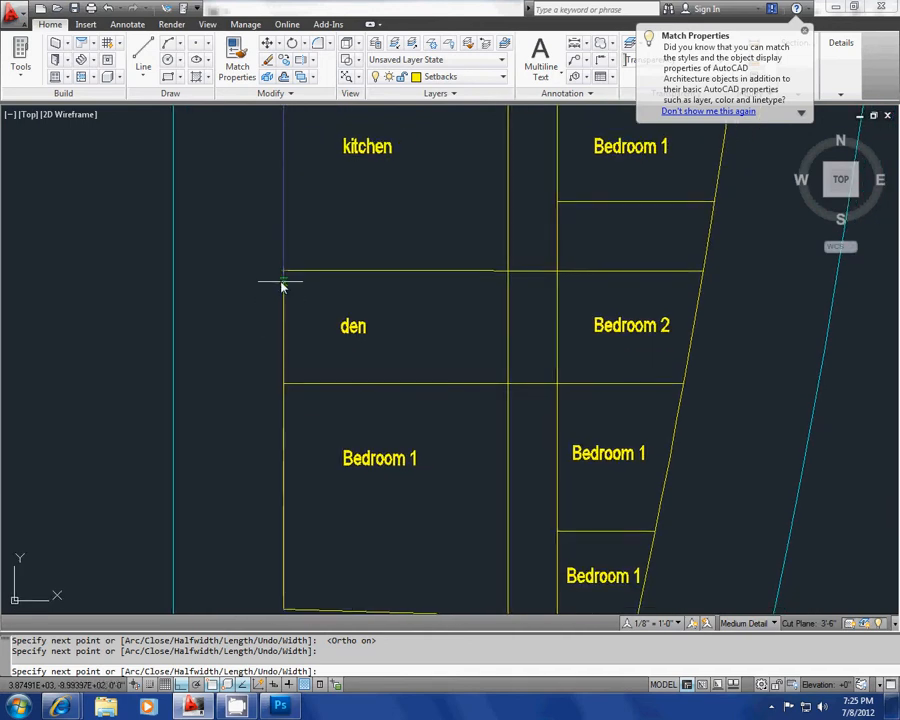
pyautogui.write("6'")
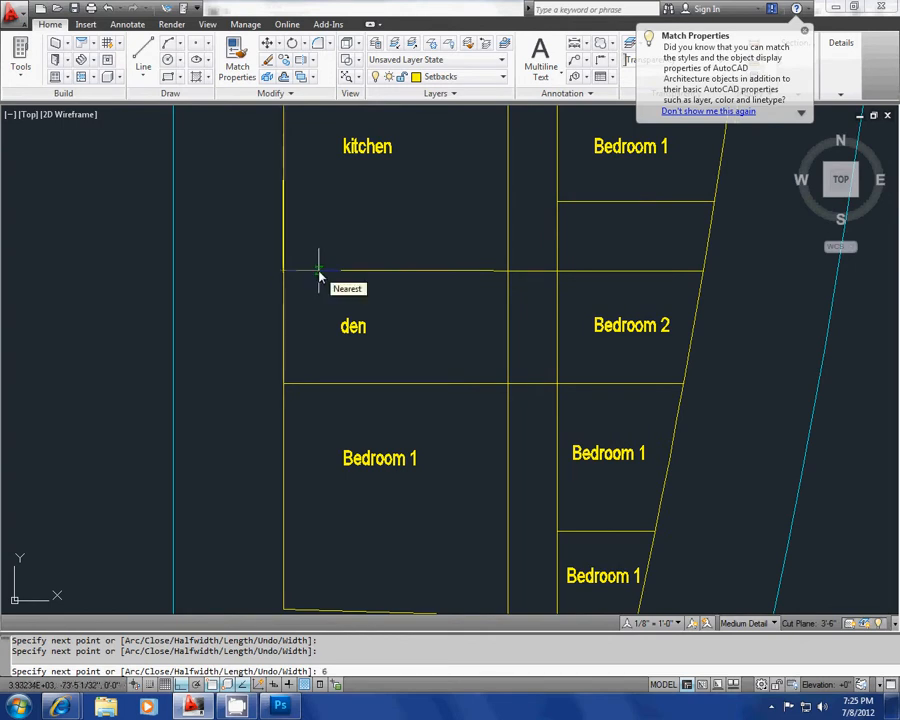
pyautogui.press('Return')
pyautogui.moveTo(323, 456); pyautogui.dragTo(321, 372, button='middle')
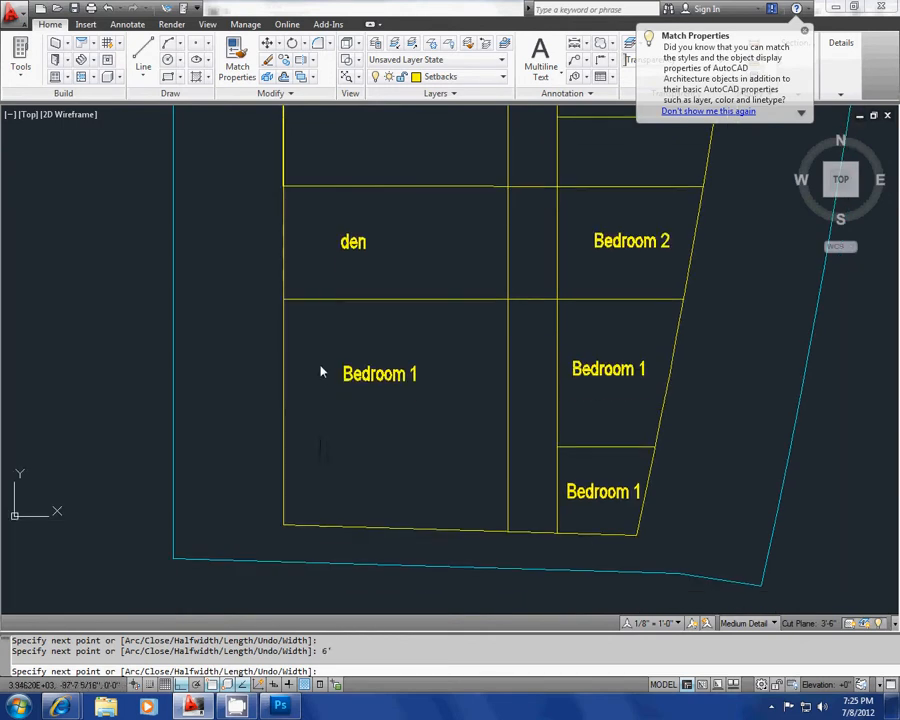
pyautogui.click(326, 535)
pyautogui.press('Escape')
# Trim the new vertical line's overshoot below the building's bottom wall.
pyautogui.scroll(2, 330, 530)
pyautogui.write('tr')
pyautogui.press('Return')
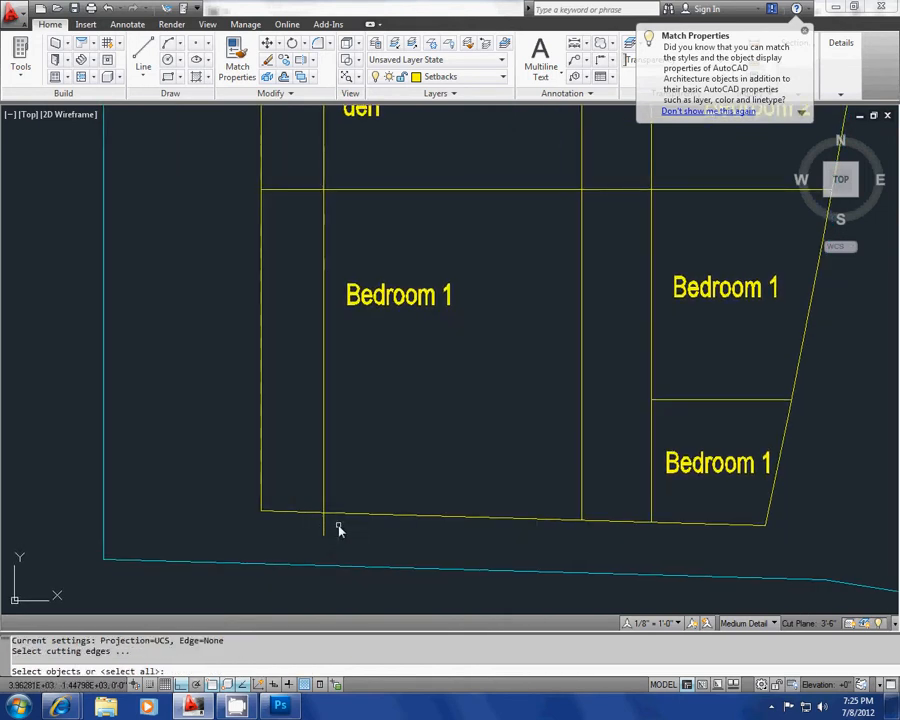
pyautogui.press('Return')
pyautogui.scroll(4, 336, 530)
pyautogui.press('Escape')
pyautogui.press('Escape')
pyautogui.write('tr')
pyautogui.press('Return')
pyautogui.press('Return')
pyautogui.click(343, 537)
pyautogui.click(304, 503)
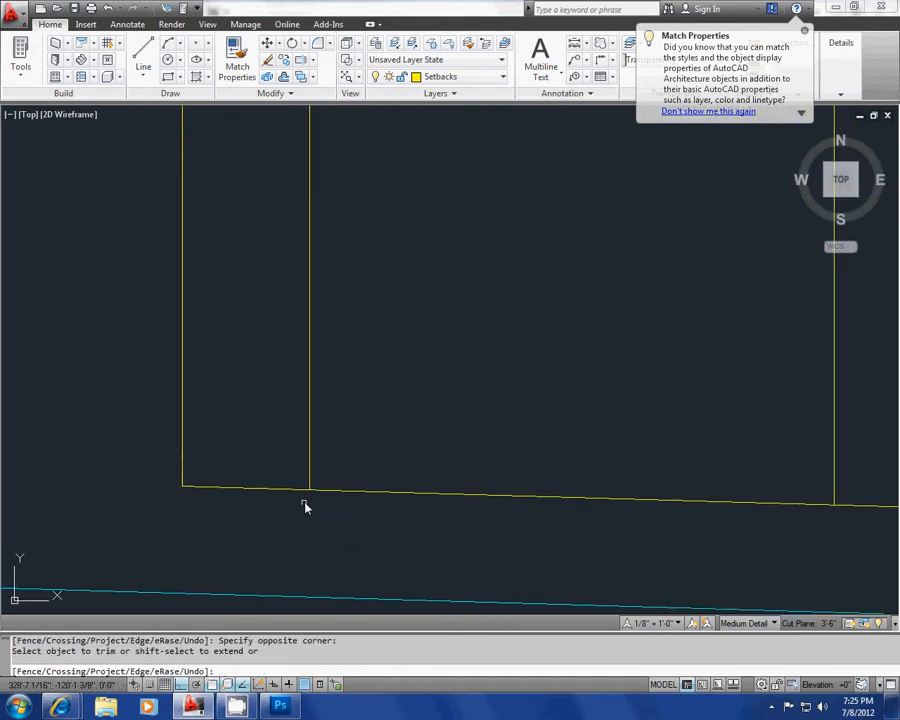
# Draw a horizontal polyline across the 6' strip just below the den's lower wall, from the new vertical line to the outer wall.
pyautogui.scroll(-5, 315, 382)
pyautogui.scroll(5, 311, 412)
pyautogui.moveTo(311, 412); pyautogui.dragTo(355, 412, button='middle')
pyautogui.press('Escape')
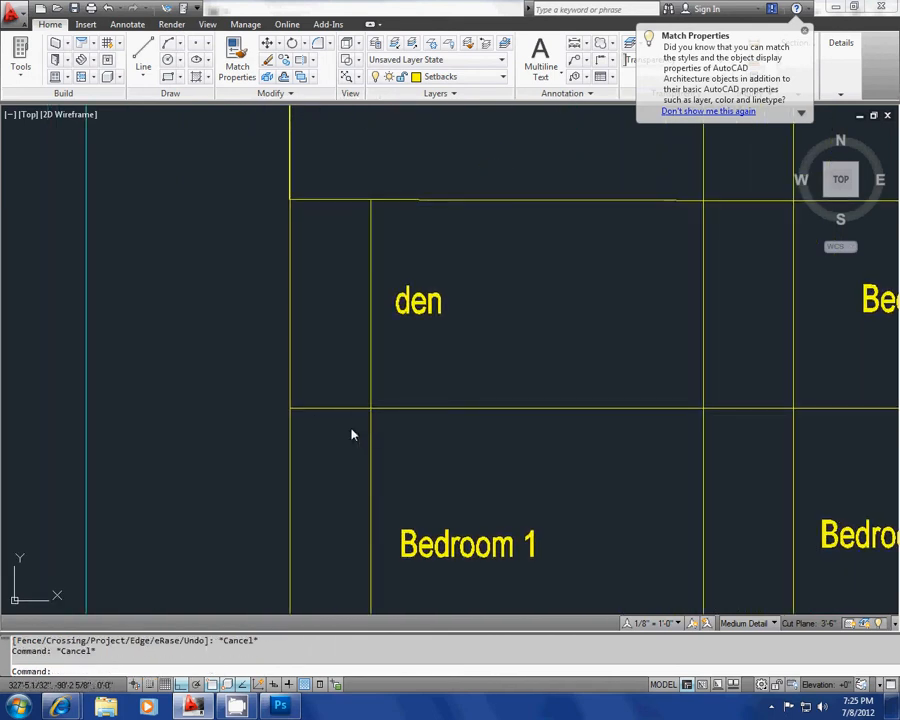
pyautogui.write('pl')
pyautogui.press('Return')
pyautogui.scroll(3, 365, 420)
pyautogui.click(375, 407)
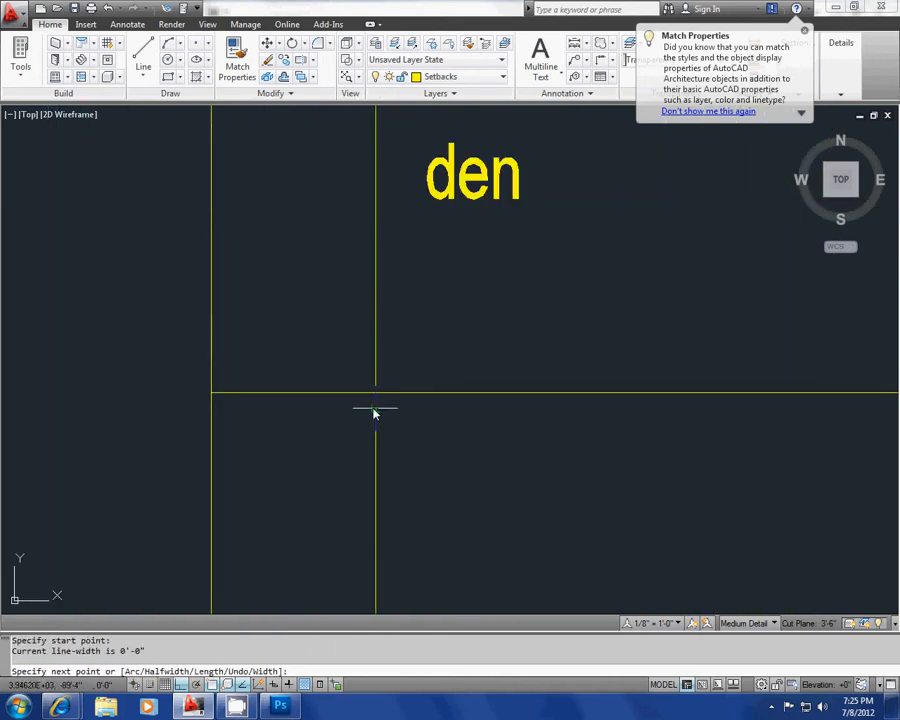
pyautogui.click(212, 408)
pyautogui.press('Escape')
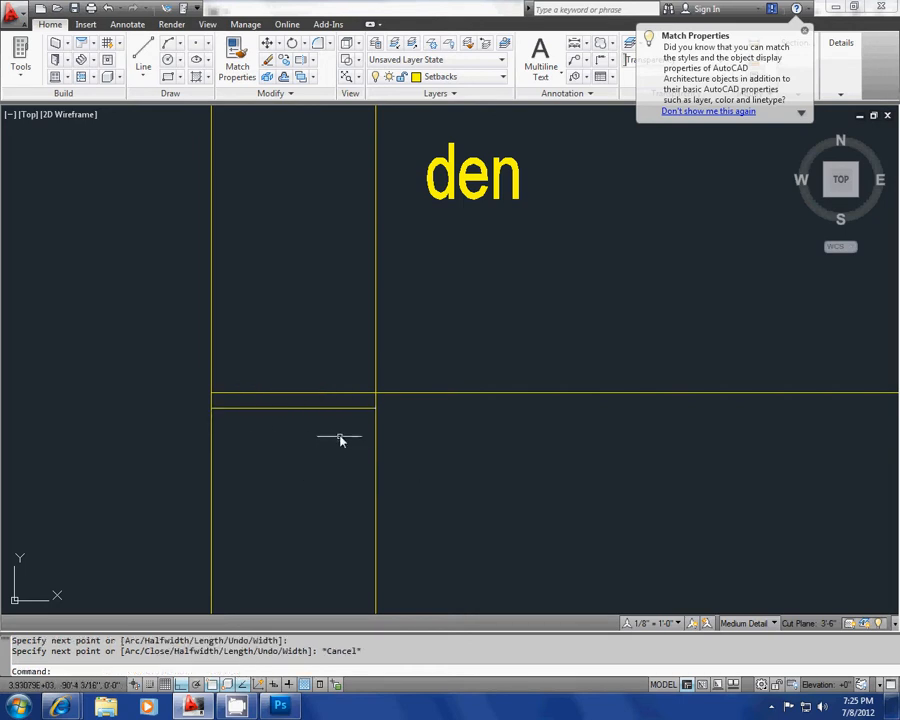
pyautogui.scroll(-2, 341, 436)
pyautogui.scroll(-3, 372, 406)
pyautogui.moveTo(404, 432); pyautogui.dragTo(318, 434, button='middle')
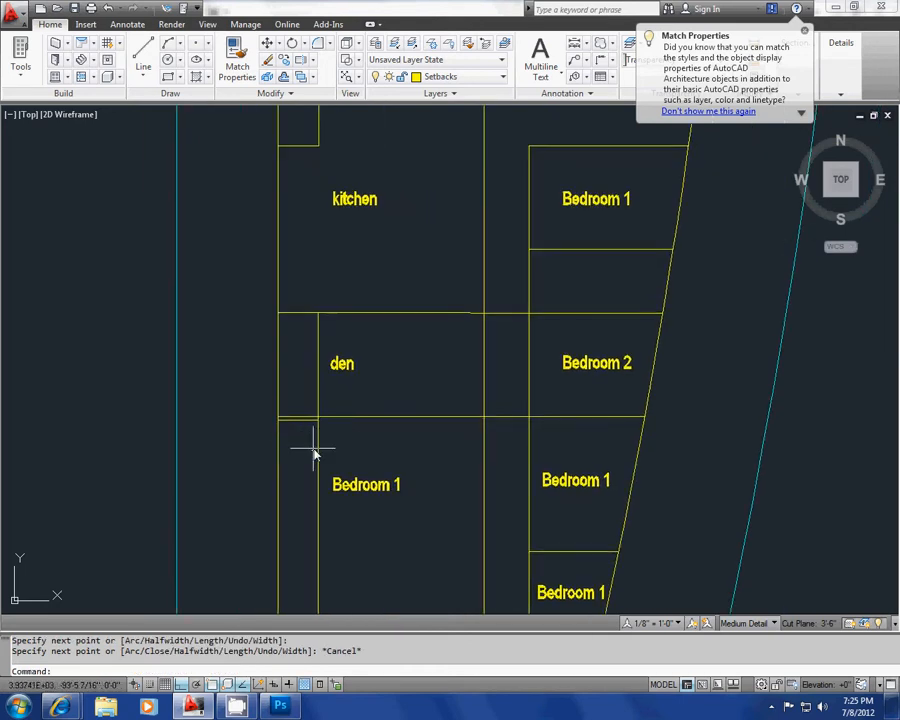
pyautogui.scroll(-2, 313, 453)
pyautogui.scroll(4, 279, 341)
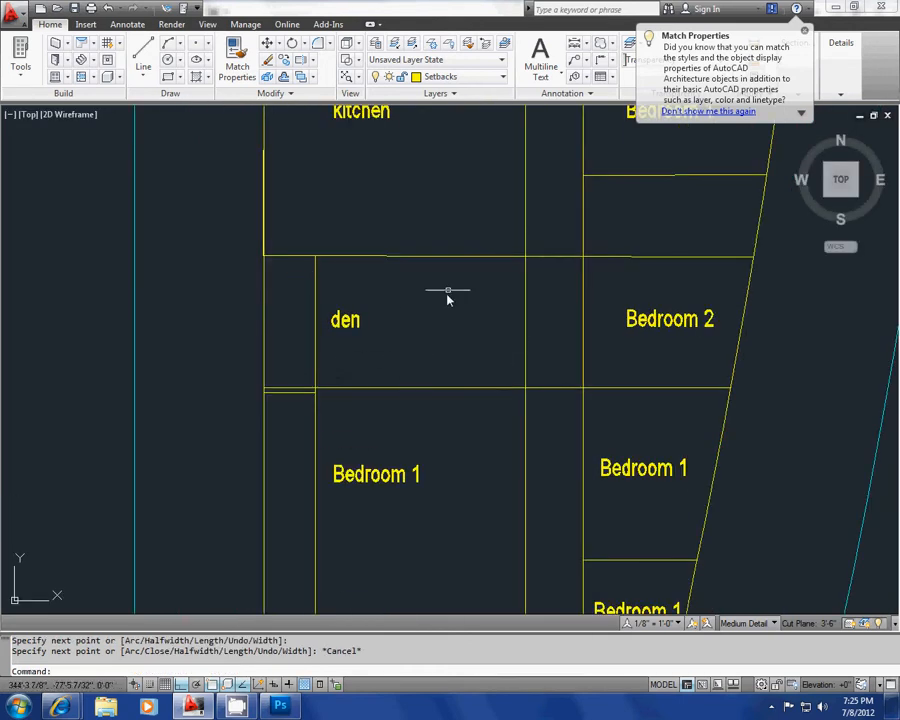
pyautogui.moveTo(448, 298); pyautogui.dragTo(421, 348, button='middle')
# Extend the wall between the two lowest Bedroom 1 rooms on the slanted side across the corridor to the 6' strip's vertical line.
pyautogui.moveTo(358, 402); pyautogui.dragTo(300, 260, button='middle')
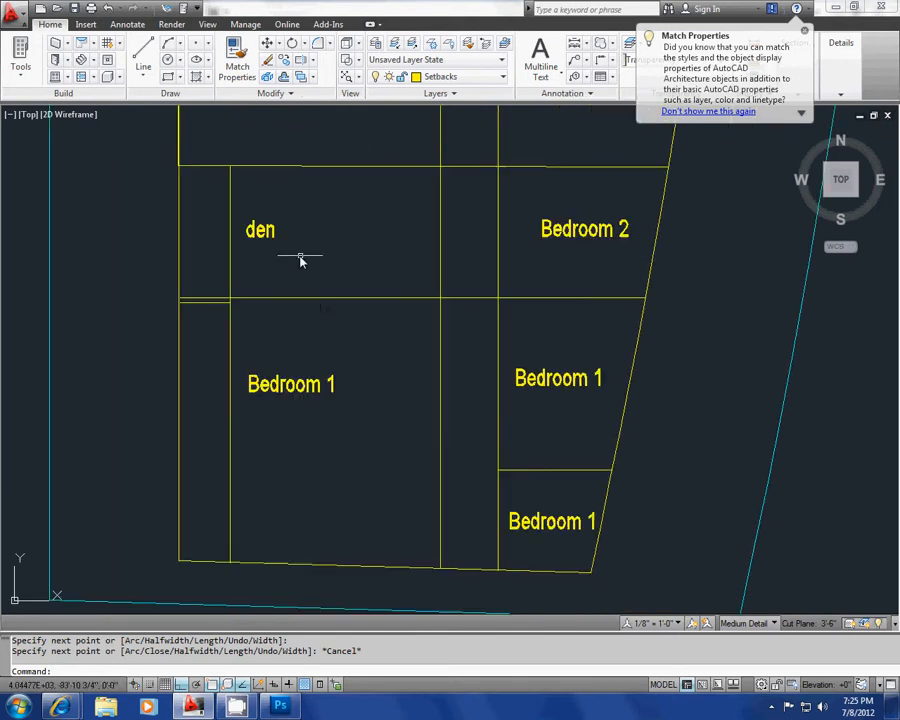
pyautogui.press('Escape')
pyautogui.press('Escape')
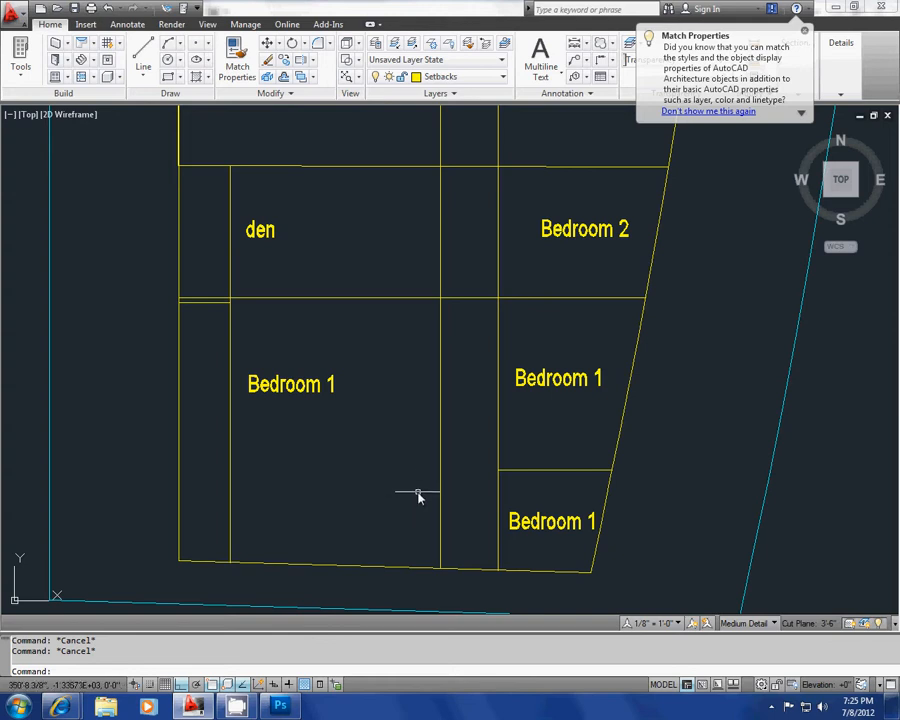
pyautogui.write('tr')
pyautogui.press('Return')
pyautogui.press('Return')
pyautogui.keyDown('shift'); pyautogui.click(540, 497); pyautogui.keyUp('shift')
pyautogui.keyDown('shift'); pyautogui.click(510, 456); pyautogui.keyUp('shift')
pyautogui.keyDown('shift'); pyautogui.click(488, 478); pyautogui.keyUp('shift')
pyautogui.keyDown('shift'); pyautogui.click(470, 456); pyautogui.keyUp('shift')
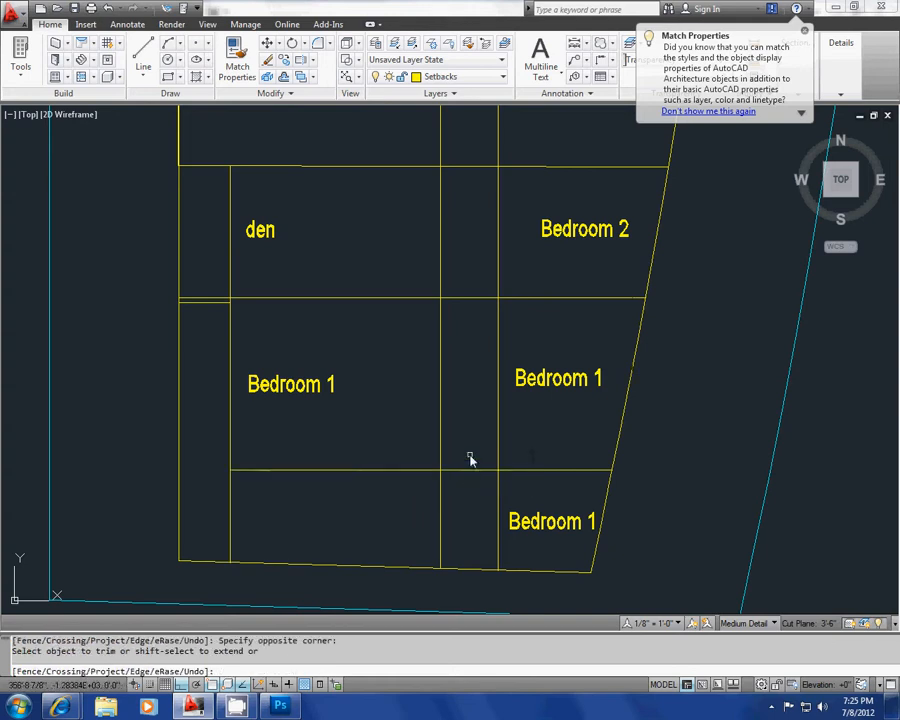
pyautogui.press('Escape')
pyautogui.press('Escape')
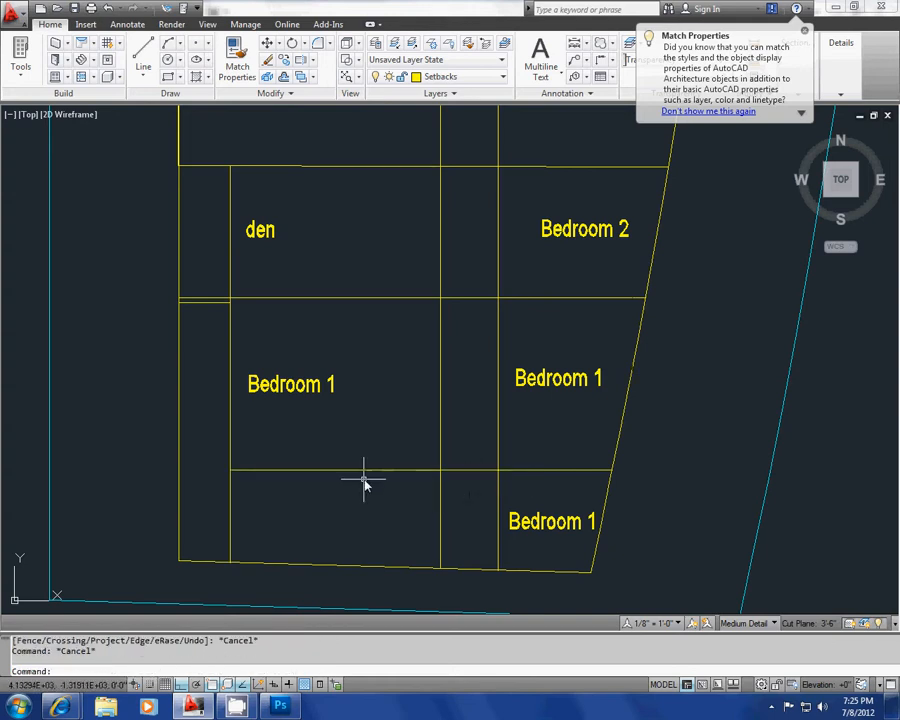
# Trim the extended wall line where it crosses the corridor.
pyautogui.moveTo(364, 484); pyautogui.dragTo(388, 482, button='middle')
pyautogui.click(382, 455)
pyautogui.press('Escape')
pyautogui.write('tr')
pyautogui.press('Return')
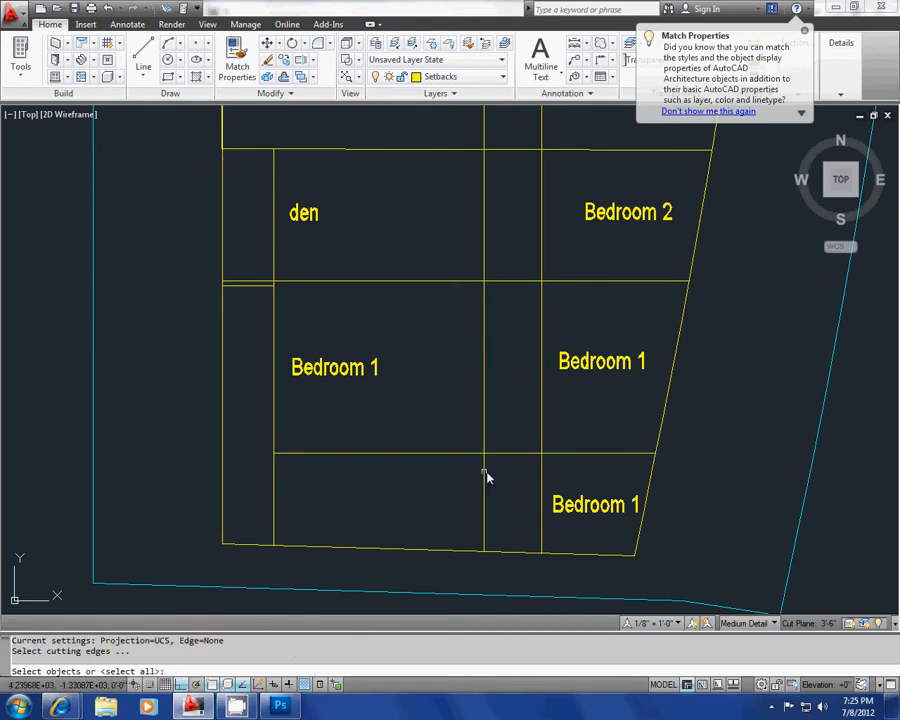
pyautogui.press('Return')
pyautogui.click(487, 478)
pyautogui.click(493, 432)
pyautogui.press('Escape')
pyautogui.moveTo(486, 490); pyautogui.dragTo(445, 488, button='middle')
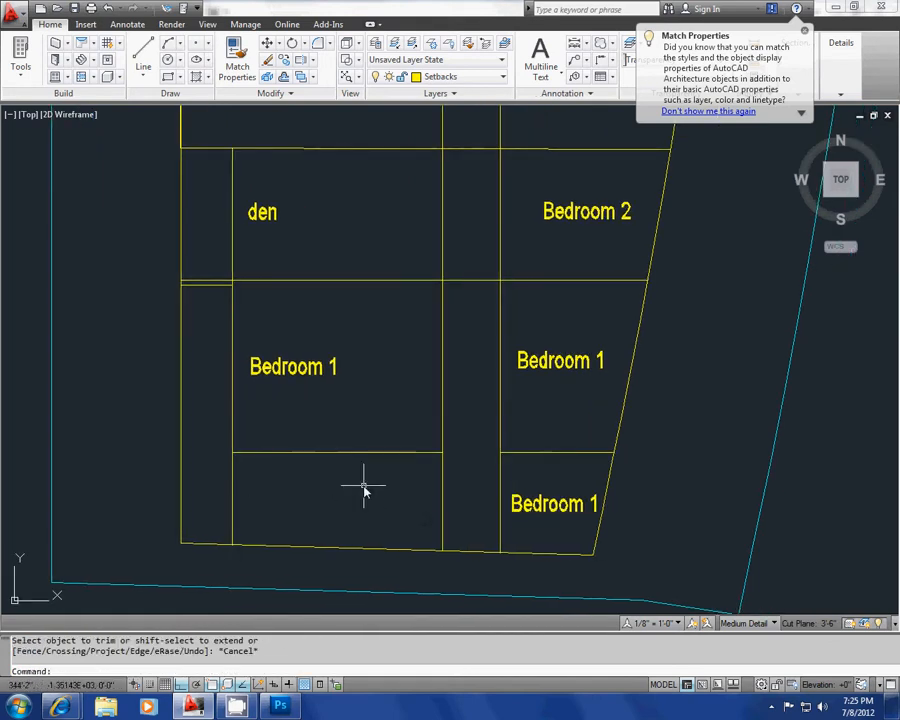
pyautogui.moveTo(323, 482)
pyautogui.mouseDown(button='middle')
pyautogui.moveTo(333, 482)
pyautogui.moveTo(315, 499)
pyautogui.mouseUp(button='middle')
pyautogui.click(317, 470)
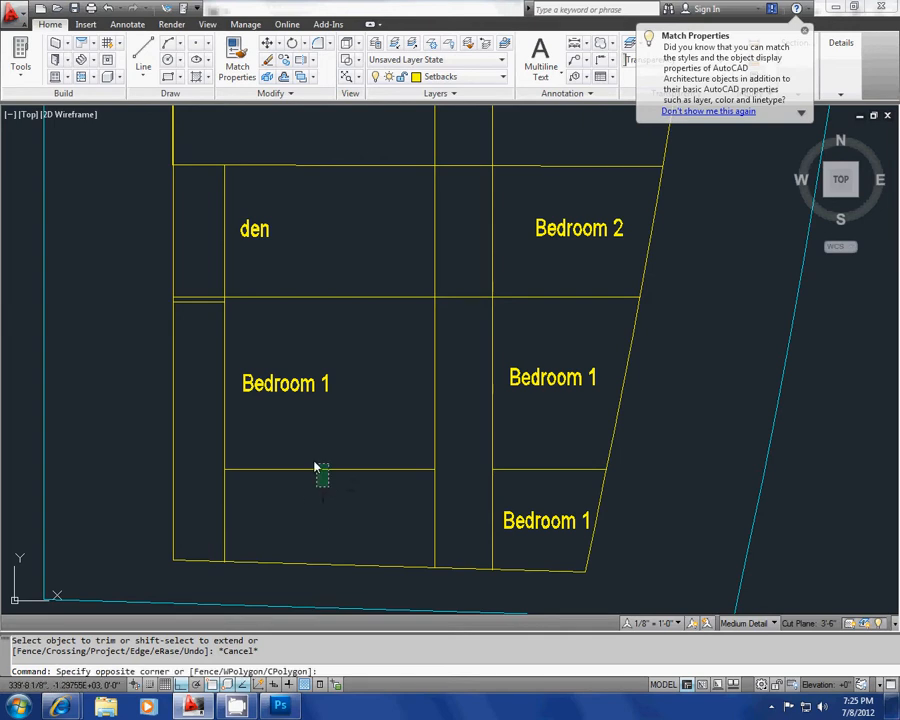
pyautogui.click(257, 492)
pyautogui.press('Escape')
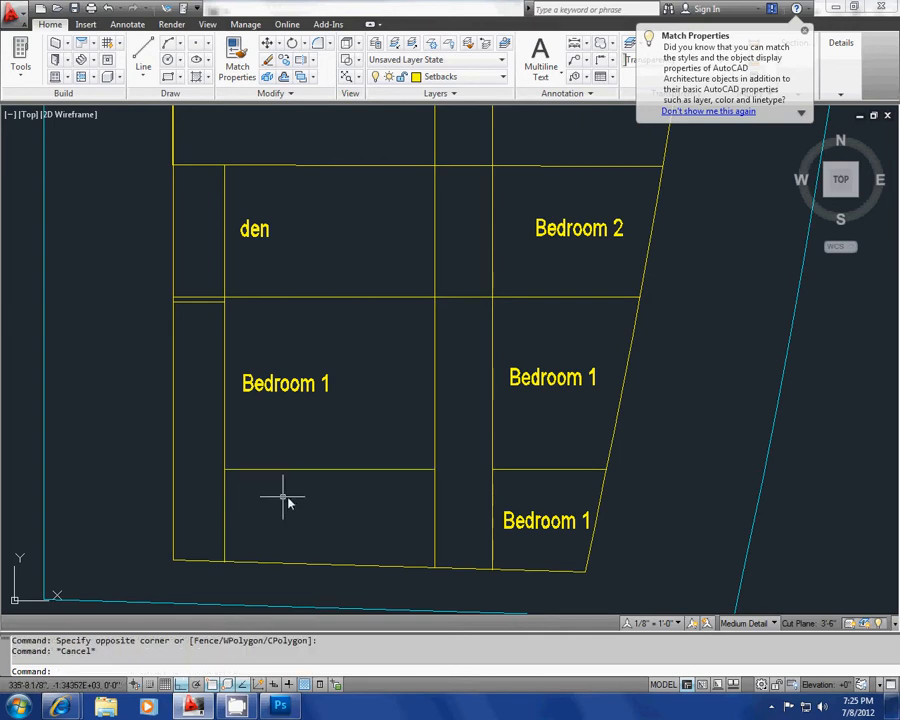
# Copy the wall line beneath the Bedroom 1 below the den straight down, about midway to the bottom wall.
pyautogui.click(339, 516)
pyautogui.click(313, 453)
pyautogui.write('co')
pyautogui.press('Return')
pyautogui.click(389, 392)
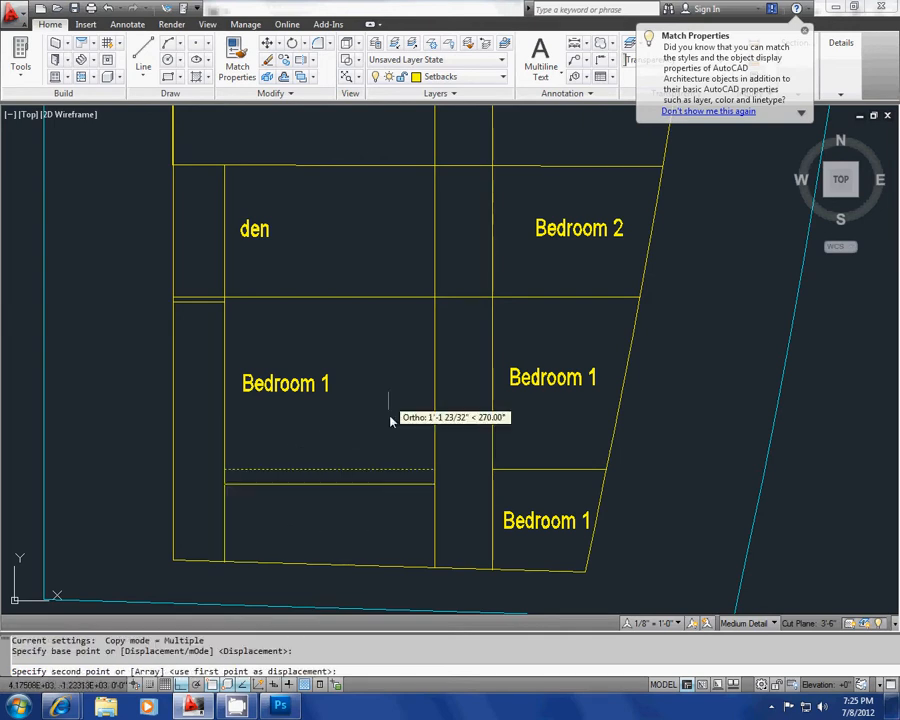
pyautogui.click(390, 440)
pyautogui.press('Escape')
pyautogui.click(385, 488)
pyautogui.click(380, 464)
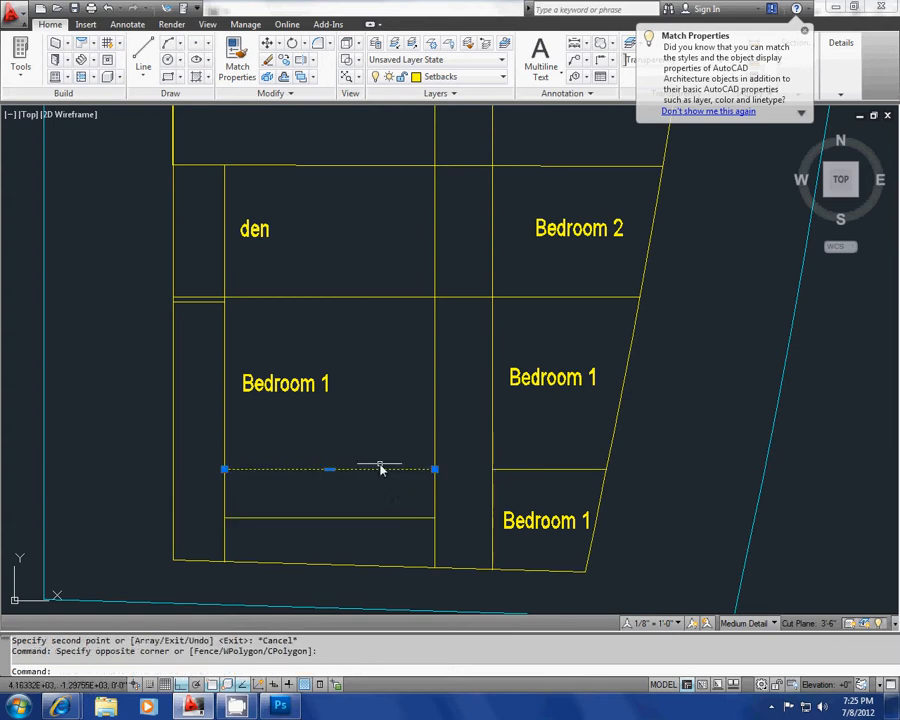
pyautogui.click(435, 469)
pyautogui.press('Escape')
# Shorten the upper of the two horizontal lines beneath Bedroom 1 by stretching its corridor end back to its midpoint.
pyautogui.click(416, 482)
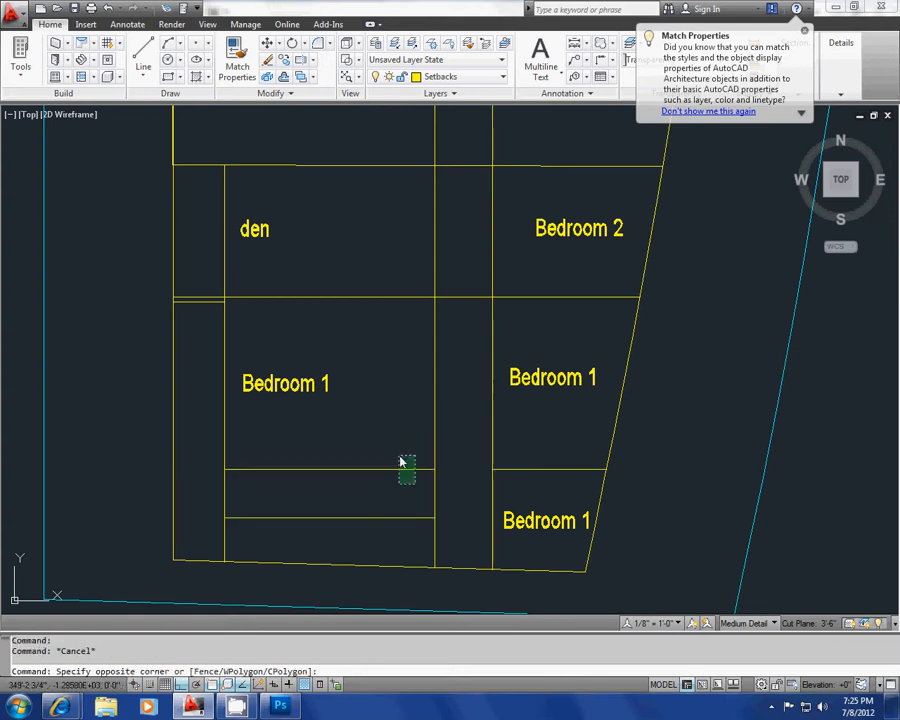
pyautogui.click(398, 454)
pyautogui.click(435, 469)
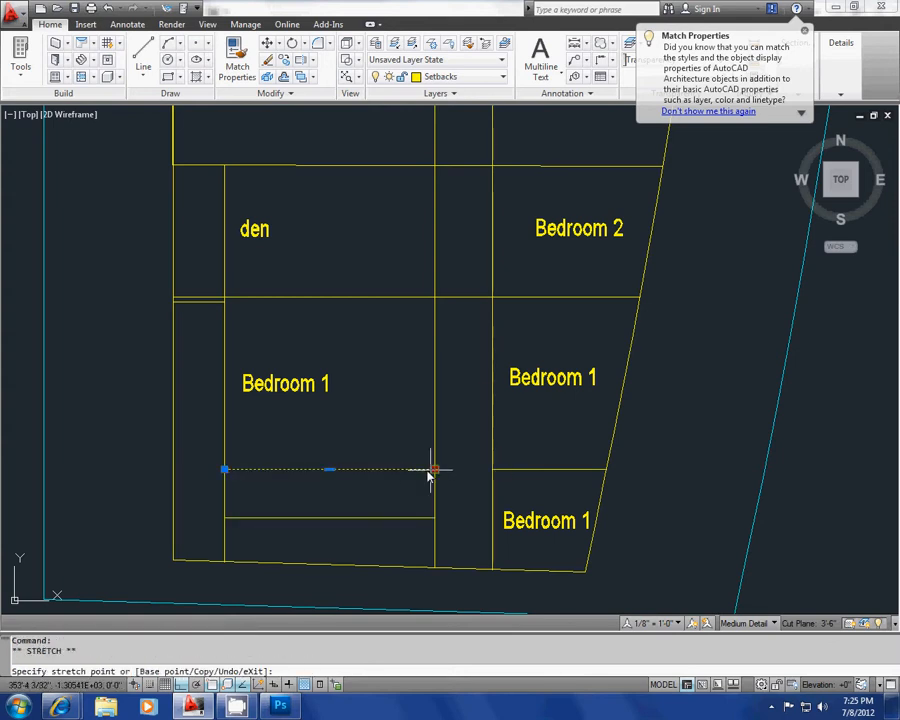
pyautogui.click(330, 469)
pyautogui.press('Escape')
pyautogui.press('Escape')
# Draw a vertical polyline from the shortened line's free end down to the horizontal line beneath it.
pyautogui.moveTo(344, 496); pyautogui.dragTo(346, 486, button='middle')
pyautogui.write('pl')
pyautogui.press('Return')
pyautogui.click(331, 462)
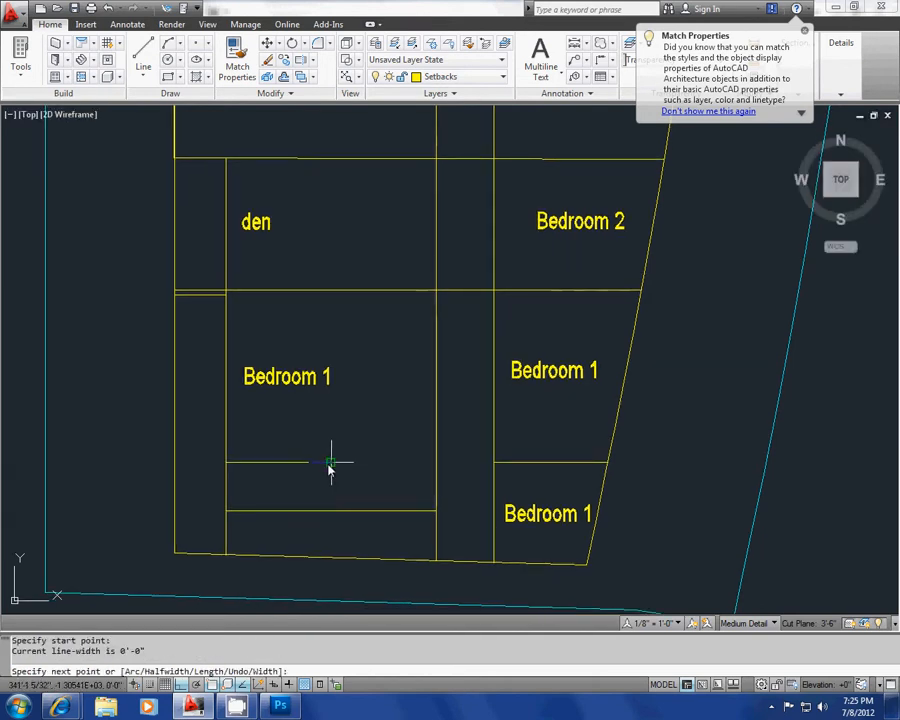
pyautogui.click(331, 510)
pyautogui.press('Escape')
pyautogui.press('Return')
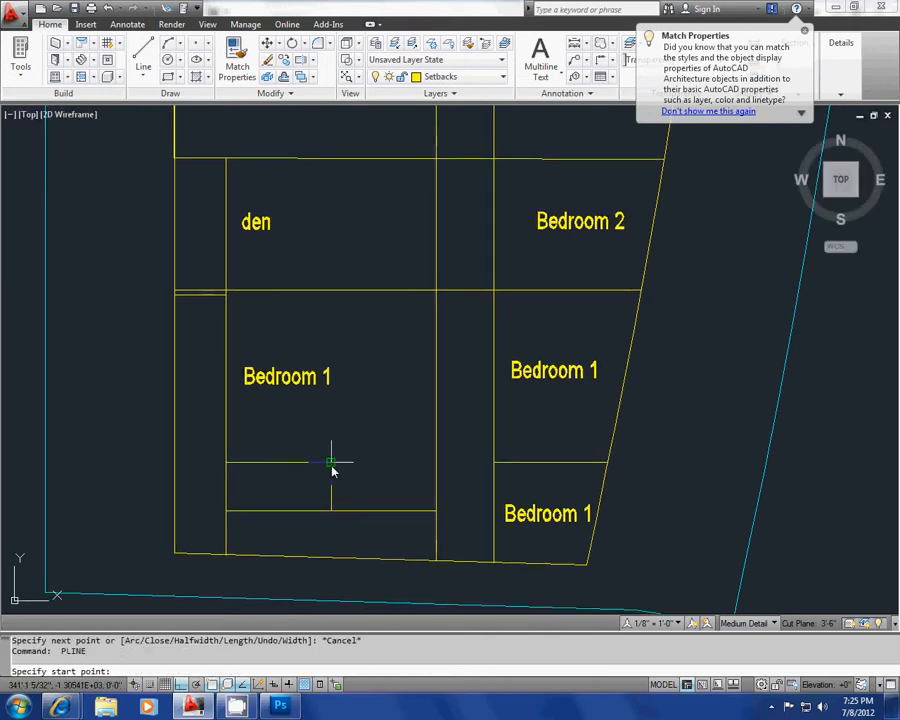
pyautogui.press('Escape')
pyautogui.press('Escape')
pyautogui.press('Escape')
# Copy the den label straight down into the narrow space along the bottom wall.
pyautogui.moveTo(267, 292); pyautogui.dragTo(270, 278, button='middle')
pyautogui.click(286, 243)
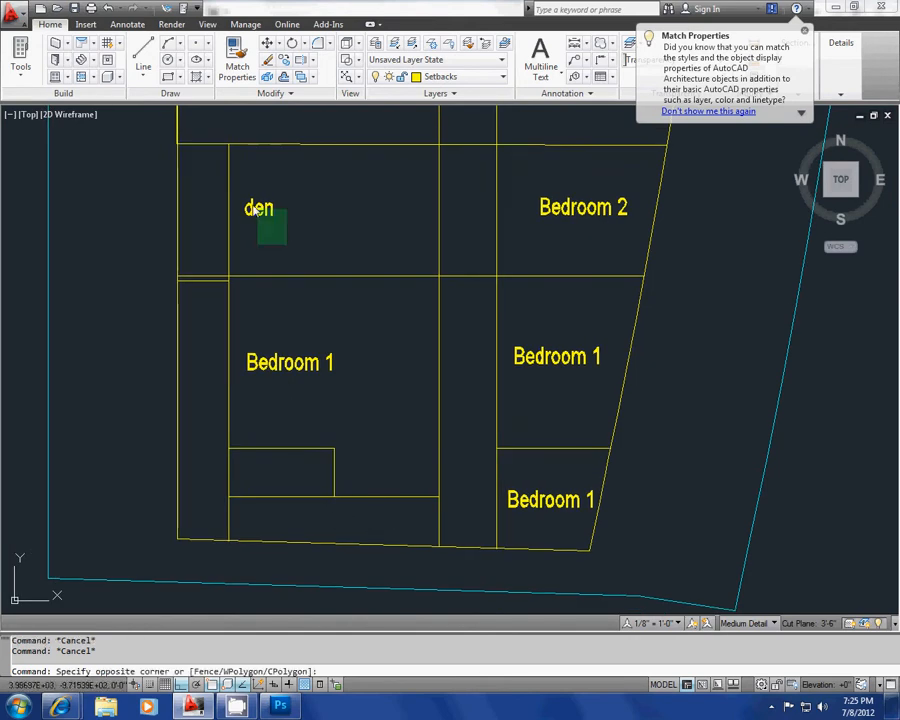
pyautogui.click(254, 209)
pyautogui.moveTo(252, 206); pyautogui.dragTo(254, 218, button='middle')
pyautogui.write('co')
pyautogui.press('Return')
pyautogui.click(342, 209)
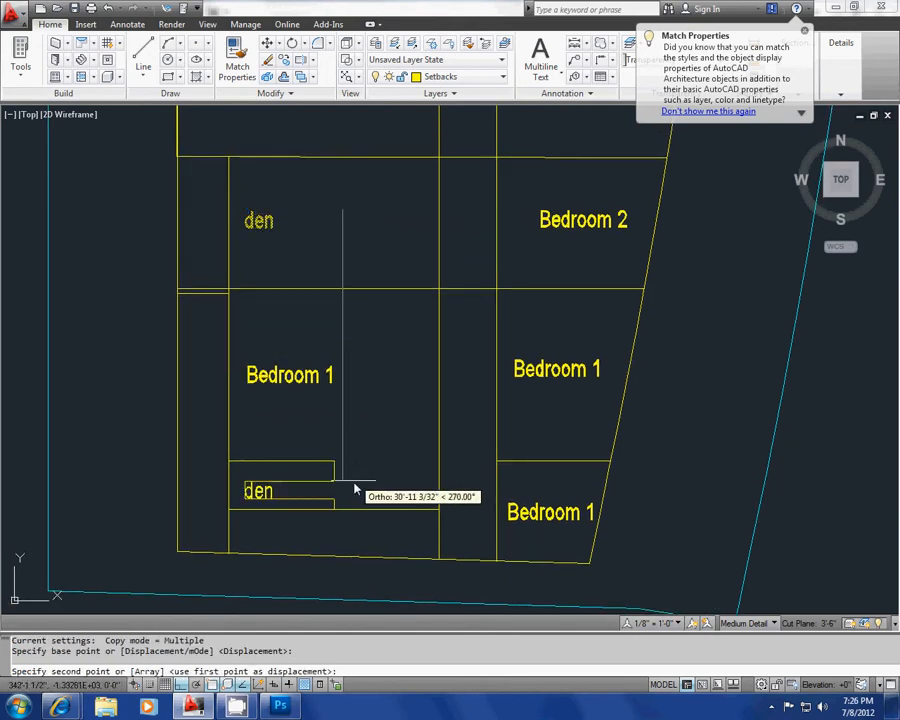
pyautogui.click(344, 536)
pyautogui.press('Escape')
# Move the copied den label horizontally toward the middle of the narrow space along the bottom wall.
pyautogui.scroll(3, 430, 530)
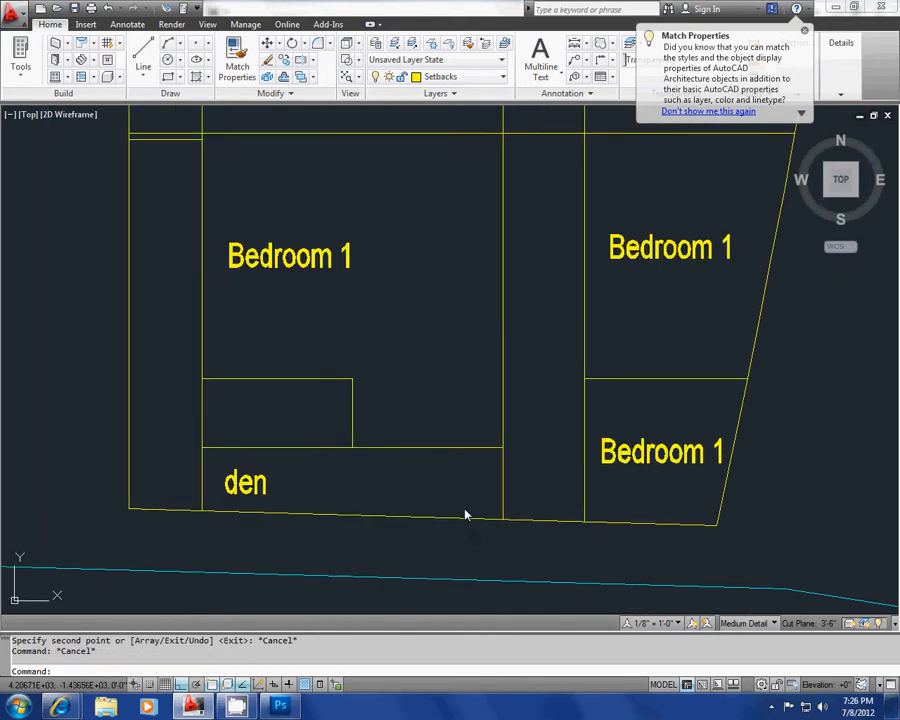
pyautogui.moveTo(465, 515); pyautogui.dragTo(430, 515)
pyautogui.press('Escape')
pyautogui.click(323, 506)
pyautogui.click(234, 470)
pyautogui.moveTo(301, 492); pyautogui.dragTo(263, 476, button='middle')
pyautogui.write('m')
pyautogui.press('Return')
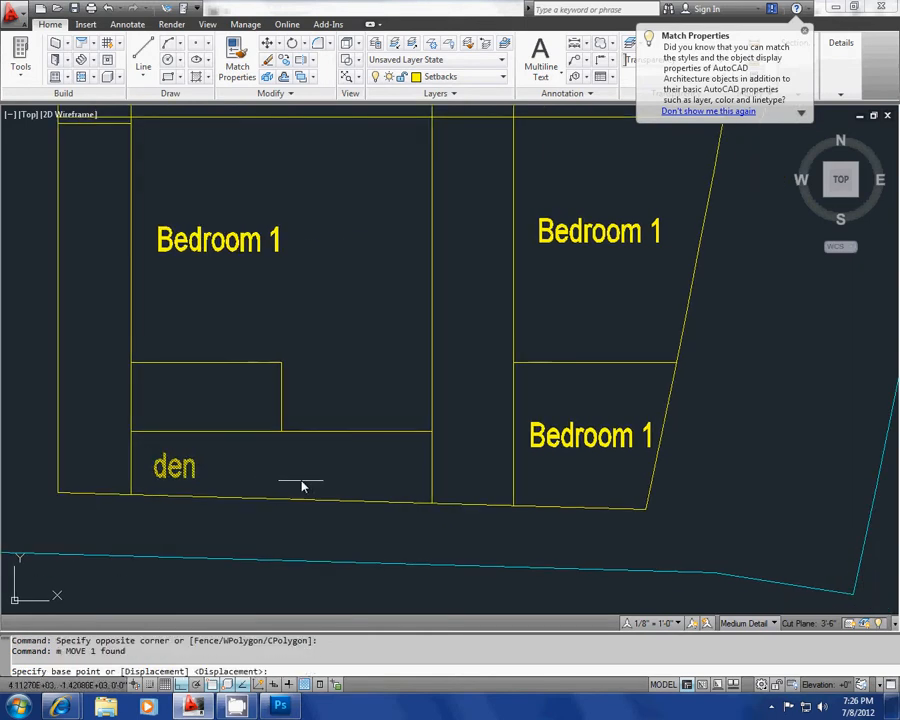
pyautogui.click(302, 486)
pyautogui.click(349, 486)
pyautogui.press('Escape')
# Shorten the corridor's den-side wall line by stretching its lower end up to the horizontal line above the copied den label.
pyautogui.moveTo(444, 488); pyautogui.dragTo(411, 481)
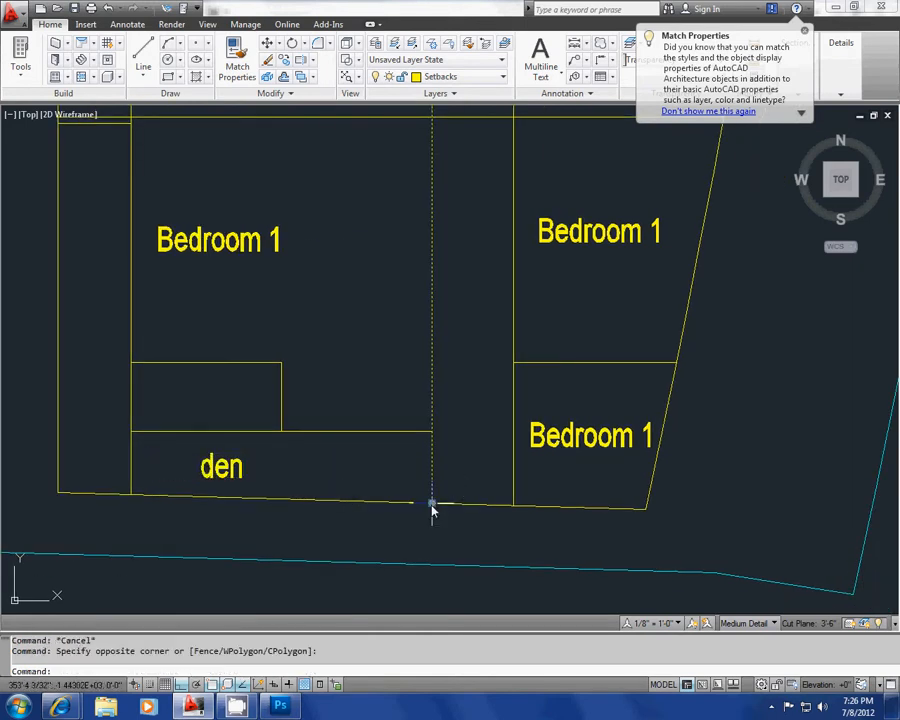
pyautogui.click(432, 503)
pyautogui.click(432, 431)
pyautogui.press('Escape')
pyautogui.moveTo(286, 468); pyautogui.dragTo(280, 467, button='middle')
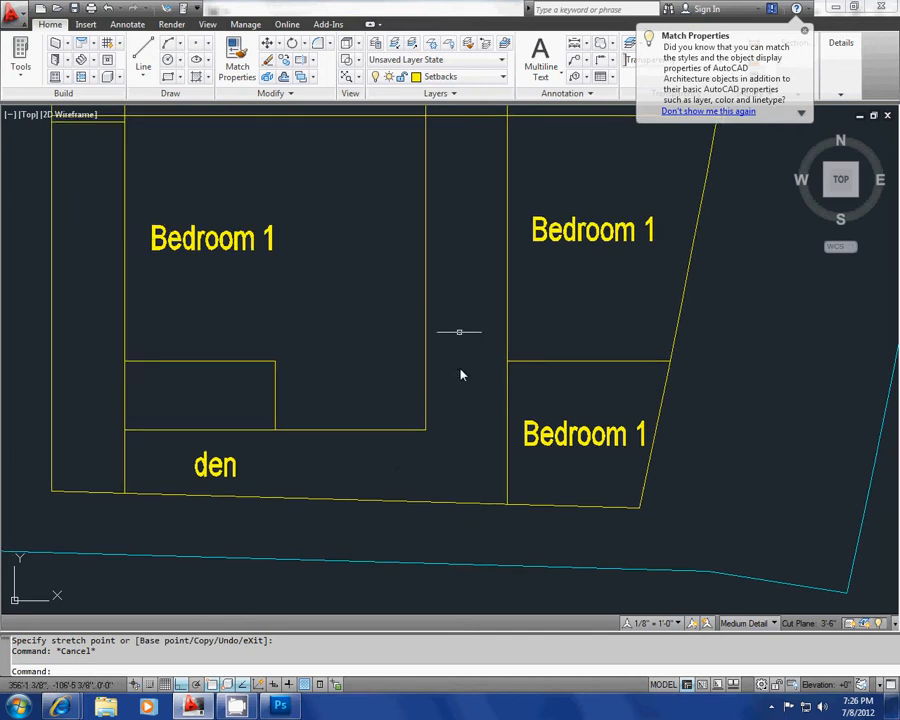
# Draw a horizontal polyline from the lower end of the corridor's west wall line across to the opposite corridor wall line.
pyautogui.press('Escape')
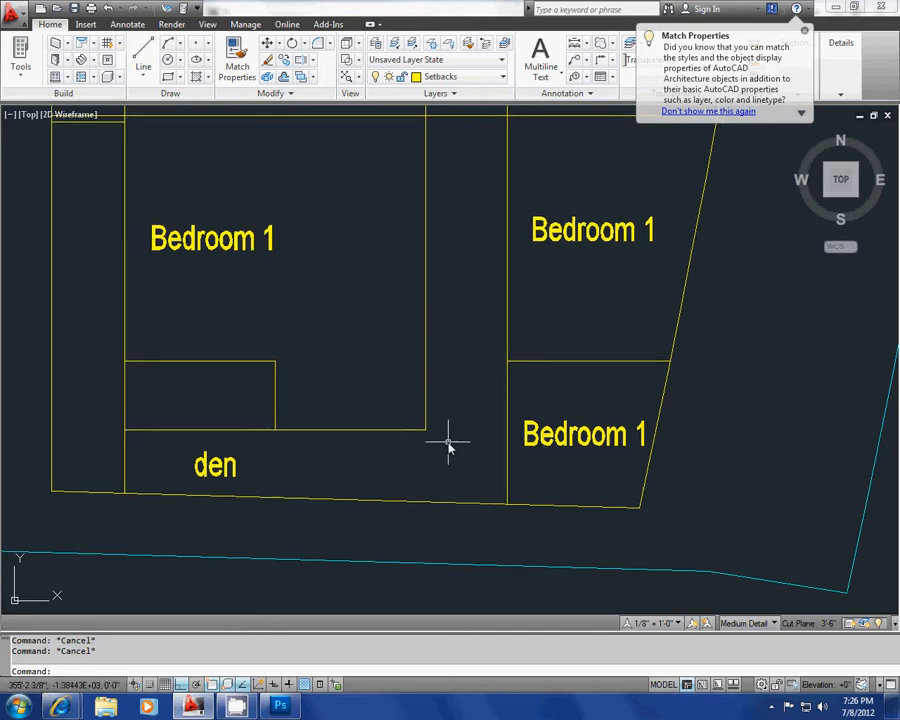
pyautogui.click(431, 439)
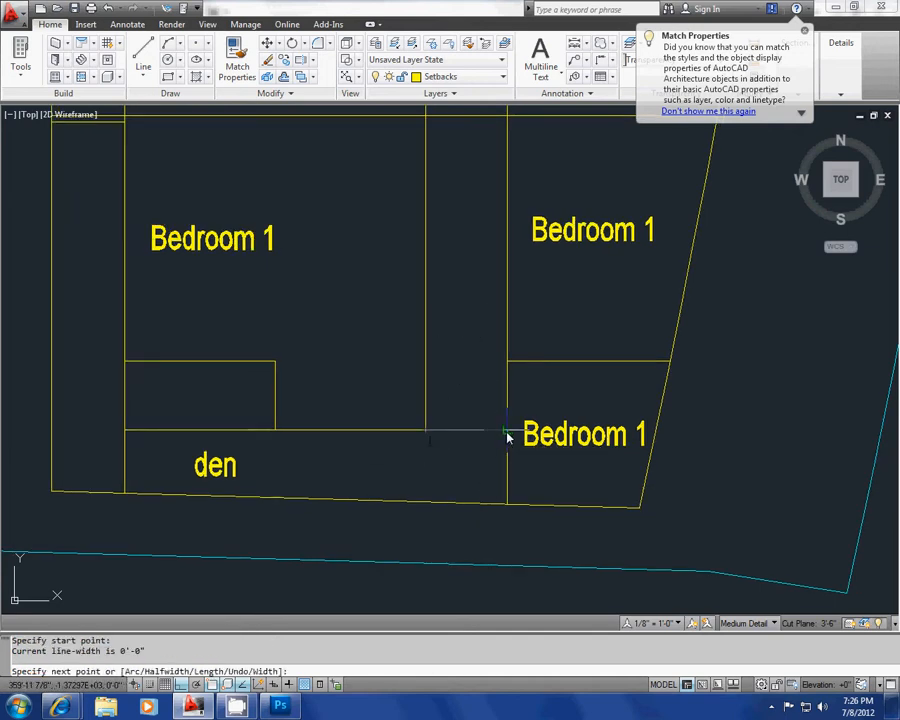
pyautogui.click(505, 431)
pyautogui.press('Escape')
# Change the copied den label in the narrow space along the south wall to "patio".
pyautogui.moveTo(386, 486); pyautogui.dragTo(485, 497, button='middle')
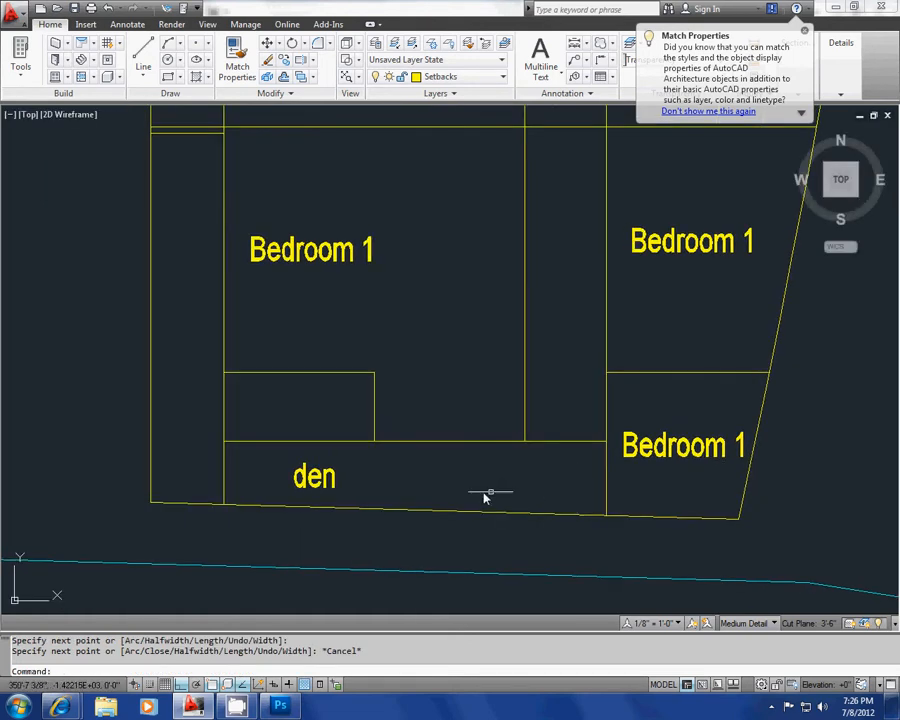
pyautogui.press('Escape')
pyautogui.click(375, 489)
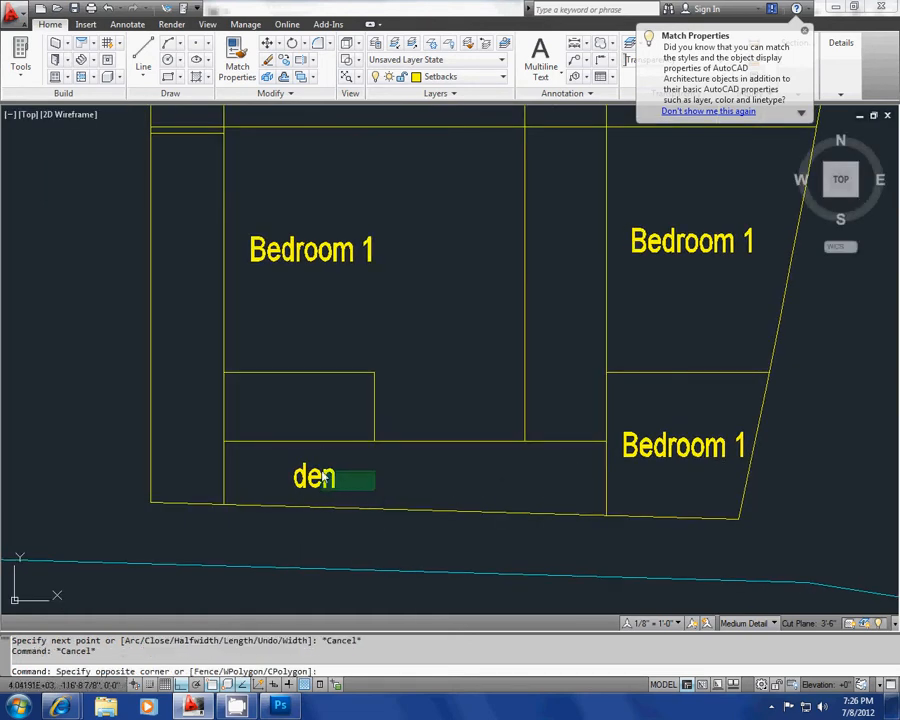
pyautogui.click(329, 474)
pyautogui.press('Escape')
pyautogui.press('Escape')
pyautogui.doubleClick(325, 478)
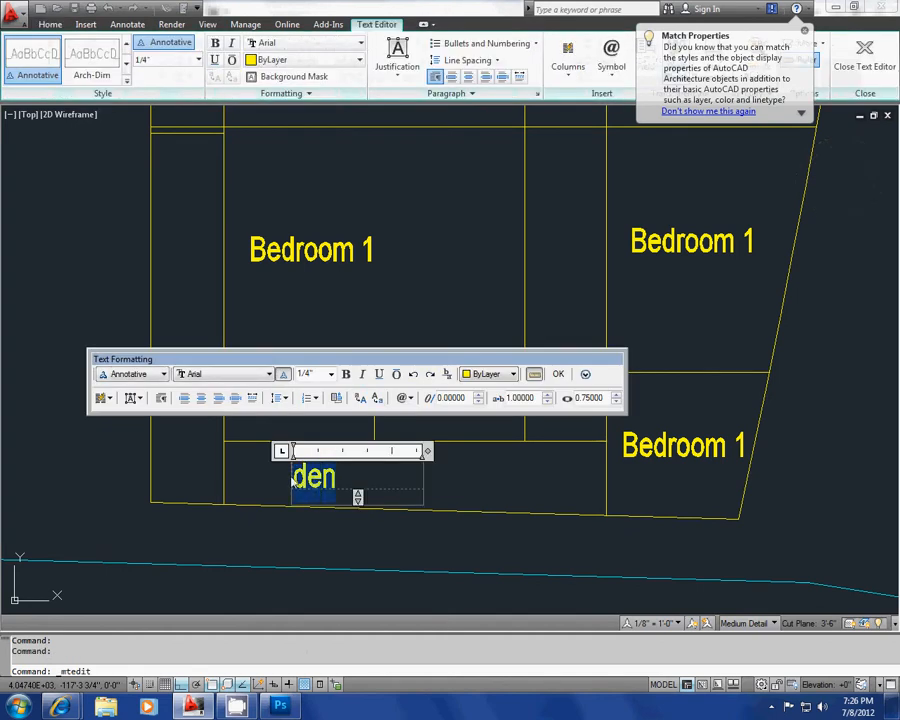
pyautogui.write('patio')
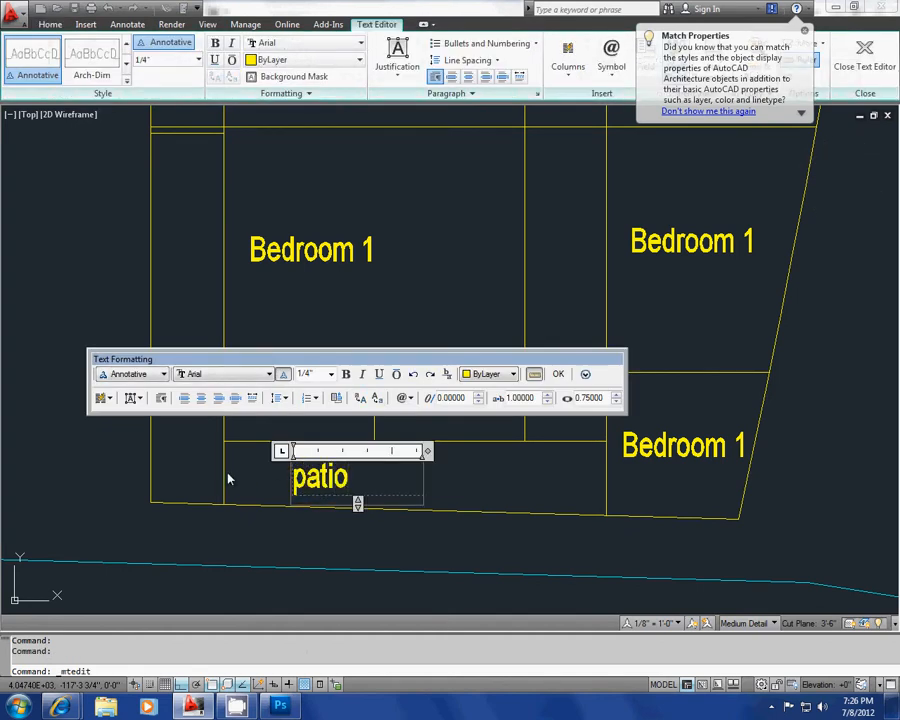
pyautogui.click(557, 374)
pyautogui.press('Escape')
# Move the patio label a short distance east within the narrow space along the south wall.
pyautogui.click(360, 492)
pyautogui.click(331, 462)
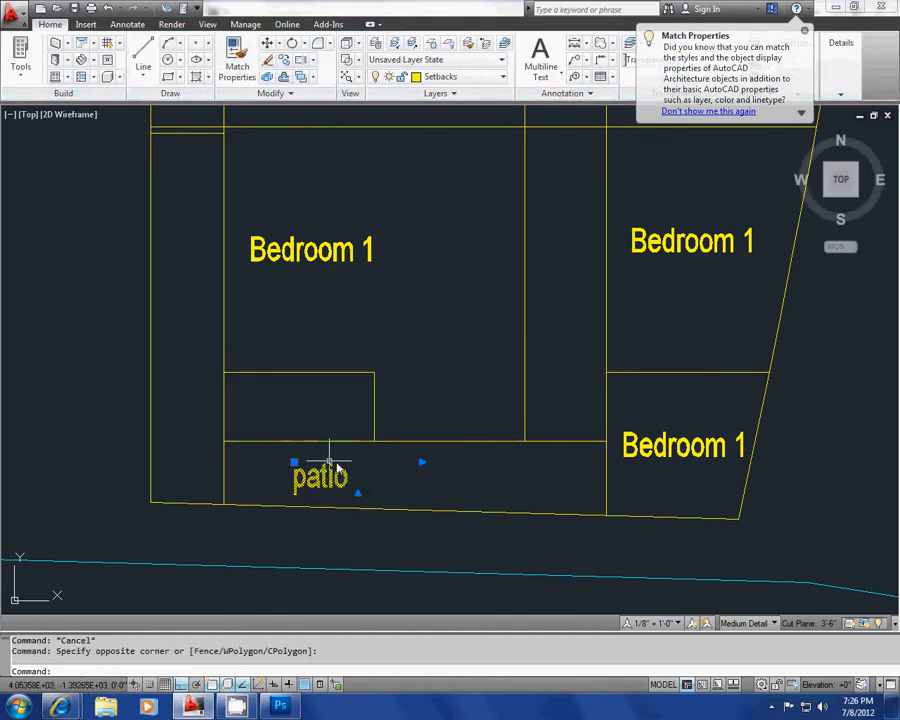
pyautogui.moveTo(423, 508); pyautogui.dragTo(359, 476, button='middle')
pyautogui.write('m')
pyautogui.press('space')
pyautogui.click(410, 455)
pyautogui.click(456, 462)
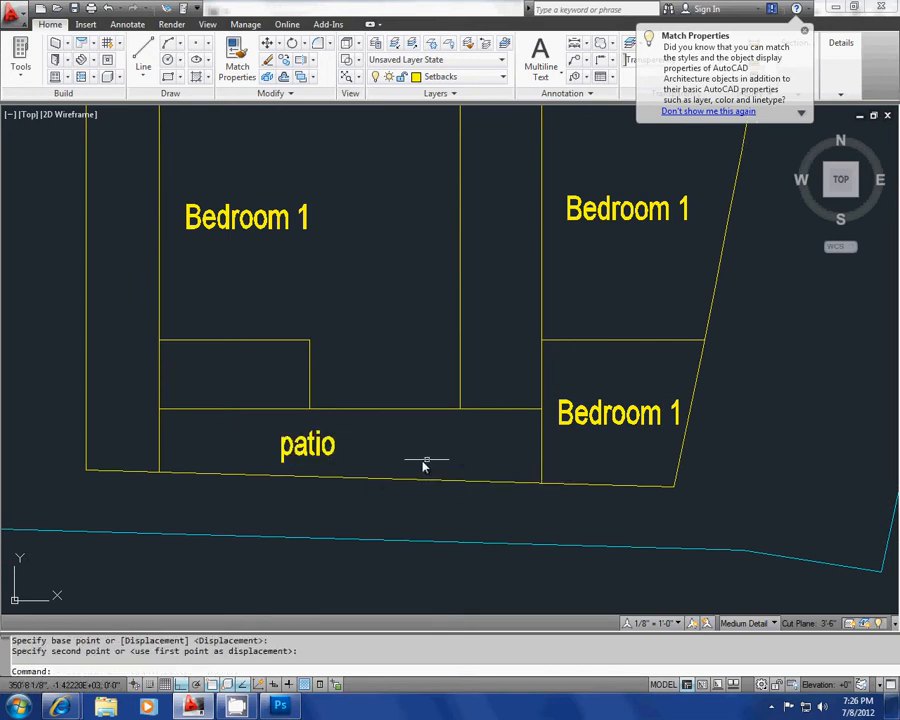
pyautogui.press('Escape')
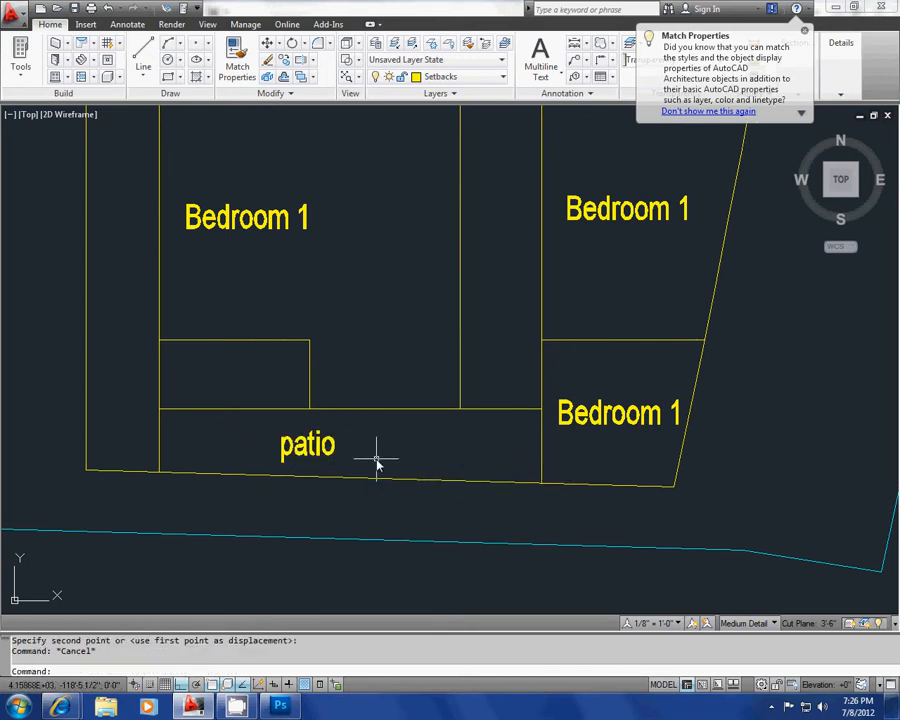
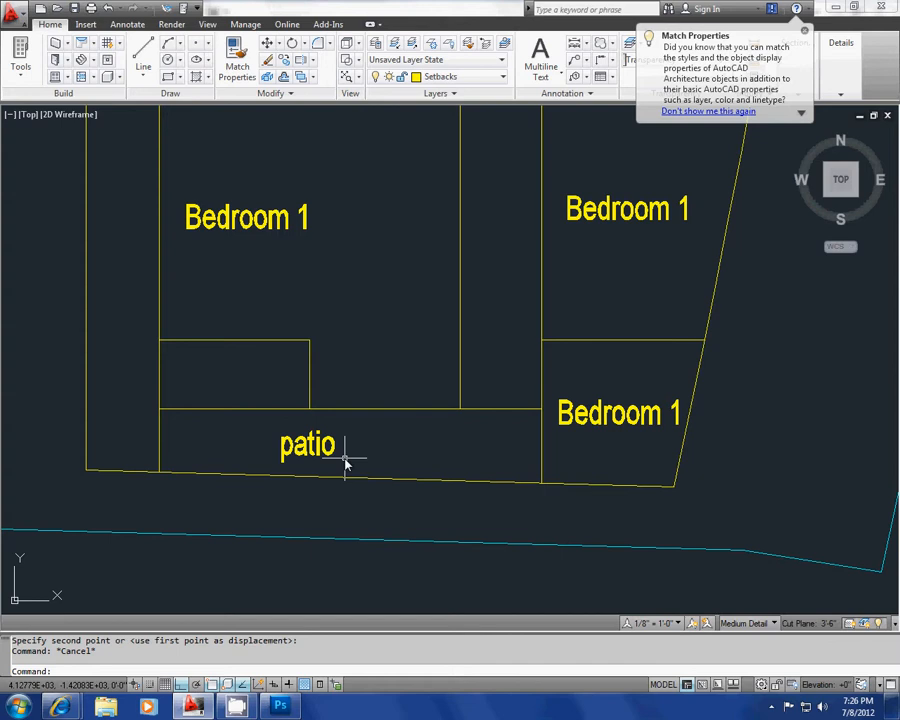
# Move the patio label further east to about the middle of its narrow space.
pyautogui.moveTo(345, 459)
pyautogui.mouseDown(button='middle')
pyautogui.moveTo(372, 464)
pyautogui.moveTo(316, 439)
pyautogui.mouseUp(button='middle')
pyautogui.press('Escape')
pyautogui.click(377, 460)
pyautogui.click(339, 440)
pyautogui.write('m')
pyautogui.press('Return')
pyautogui.click(420, 446)
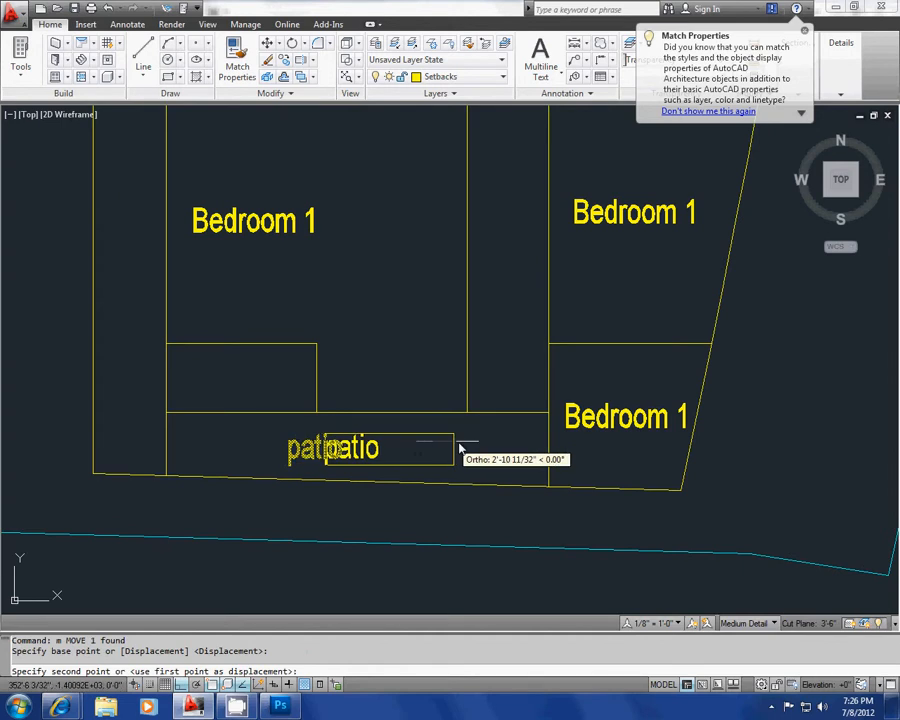
pyautogui.click(471, 446)
pyautogui.press('Escape')
# Turn off Ortho while copying the patio label into the small rectangular room in the corner below the west Bedroom 1 label.
pyautogui.moveTo(237, 405); pyautogui.dragTo(308, 417, button='middle')
pyautogui.click(416, 494)
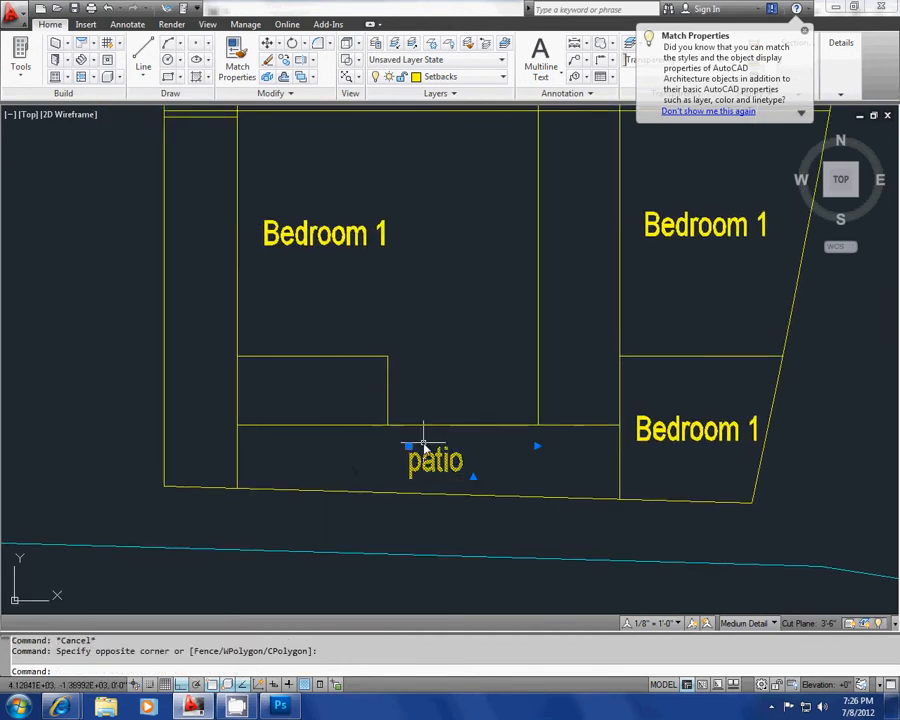
pyautogui.write('co')
pyautogui.press('Return')
pyautogui.click(535, 483)
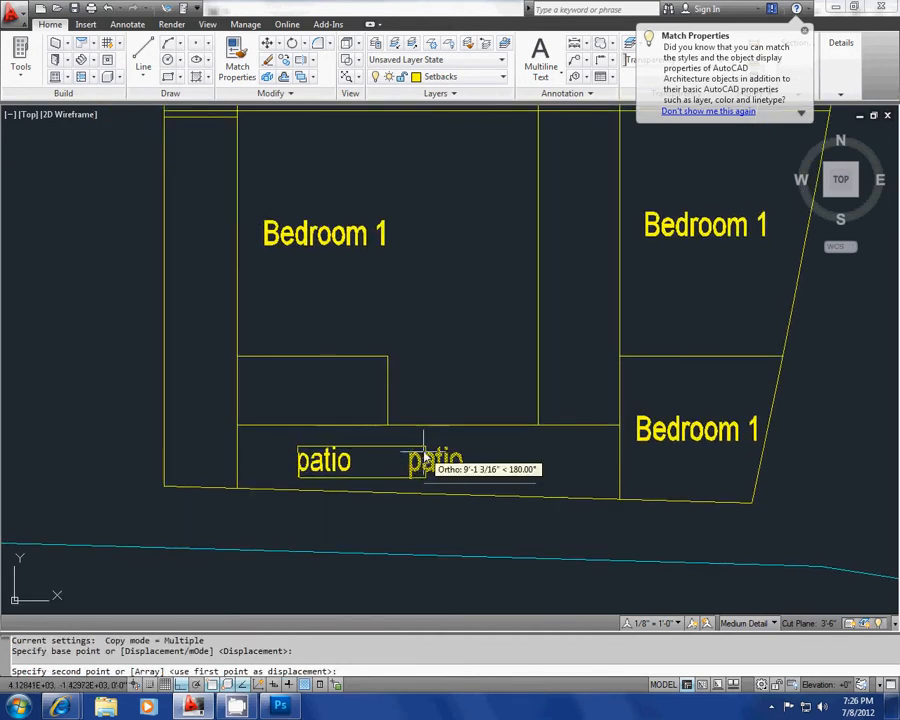
pyautogui.press('F8')
pyautogui.click(400, 412)
pyautogui.press('Escape')
# Change the copied label in the small corner room to "bath".
pyautogui.doubleClick(300, 384)
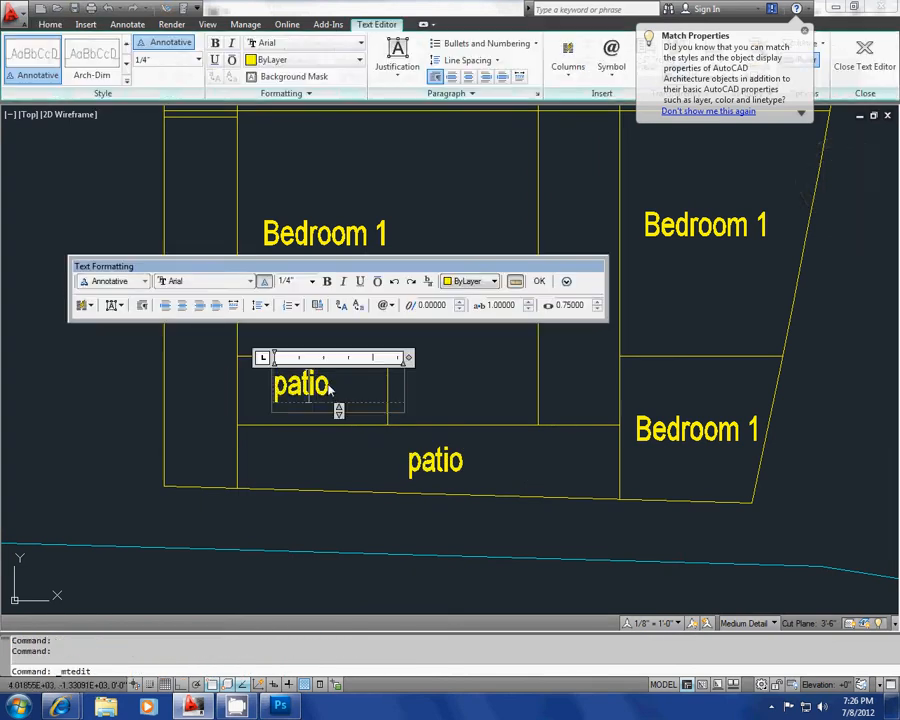
pyautogui.write('batj')
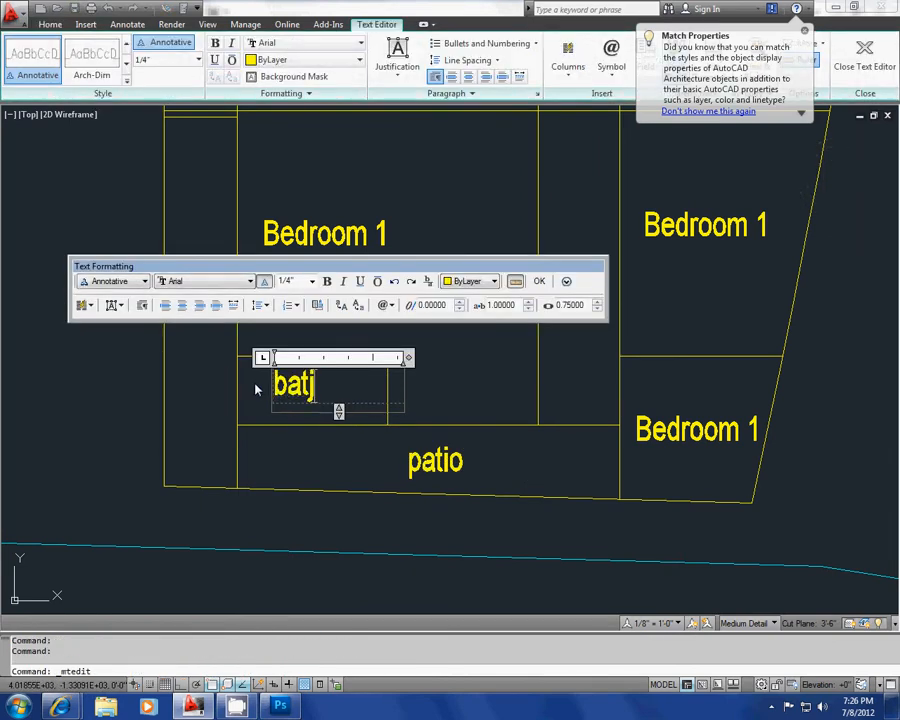
pyautogui.press('BackSpace')
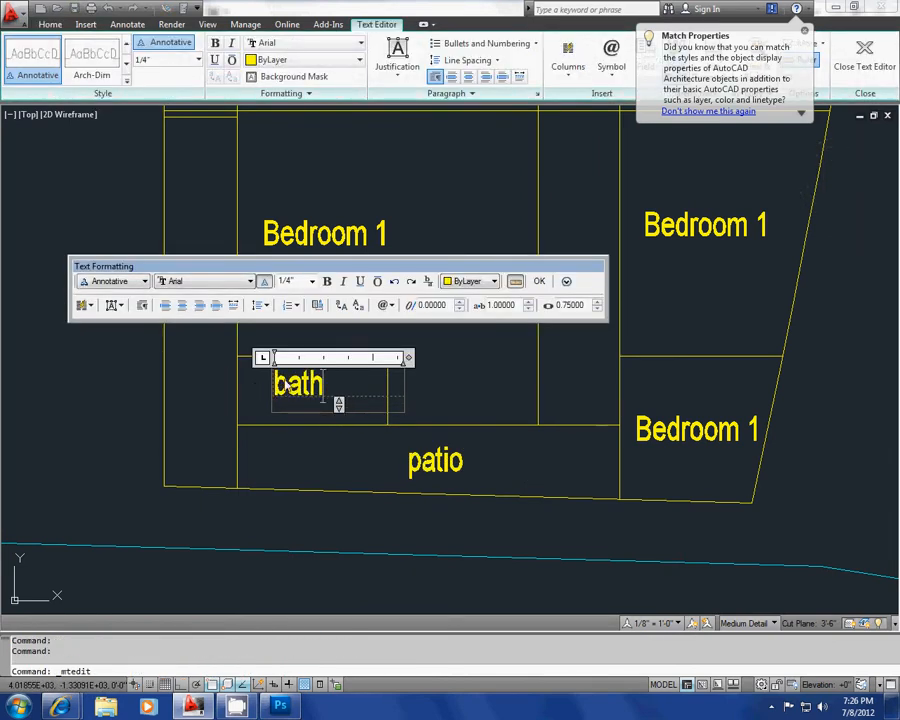
pyautogui.click(543, 287)
# Copy the patio label into the narrow west strips beside the Bedroom 1 above the bath and beside the den.
pyautogui.scroll(-4, 460, 440)
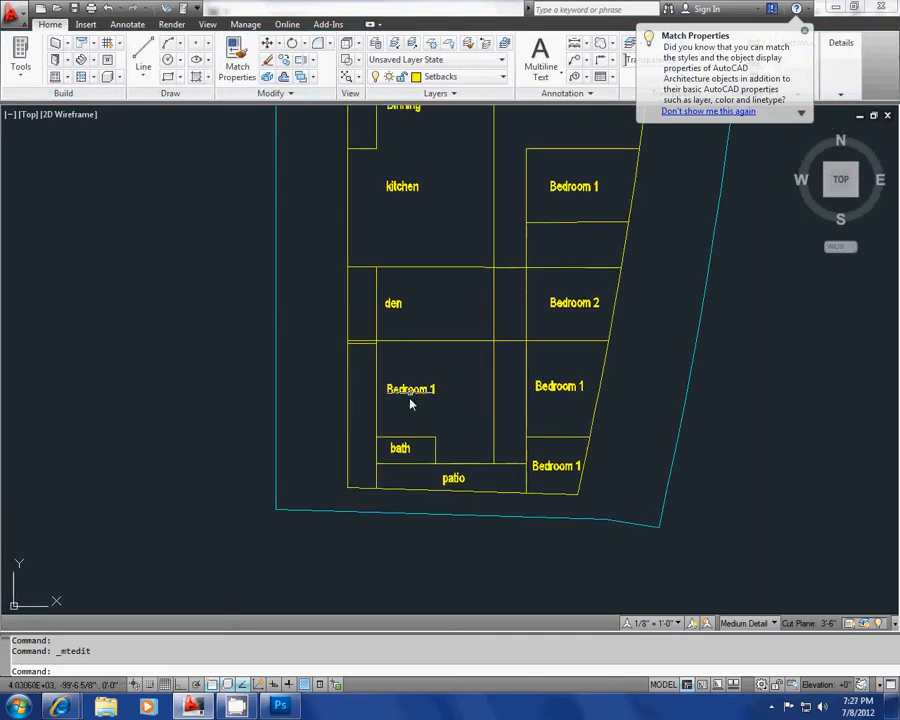
pyautogui.scroll(4, 410, 458)
pyautogui.click(461, 522)
pyautogui.write('c')
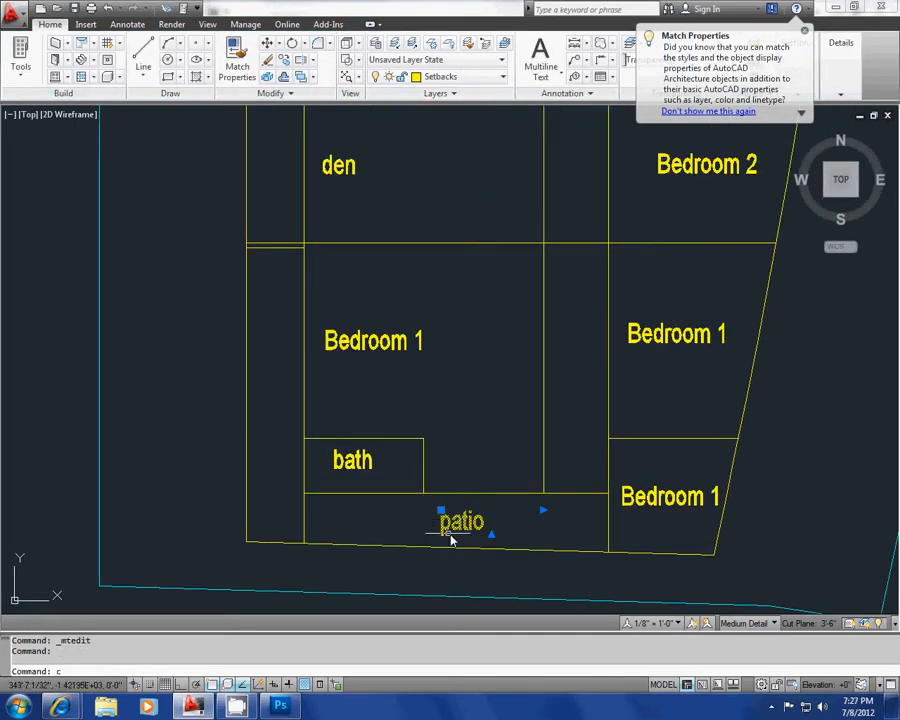
pyautogui.write('o')
pyautogui.press('Return')
pyautogui.click(461, 528)
pyautogui.click(279, 396)
pyautogui.moveTo(274, 335); pyautogui.dragTo(286, 610, button='middle')
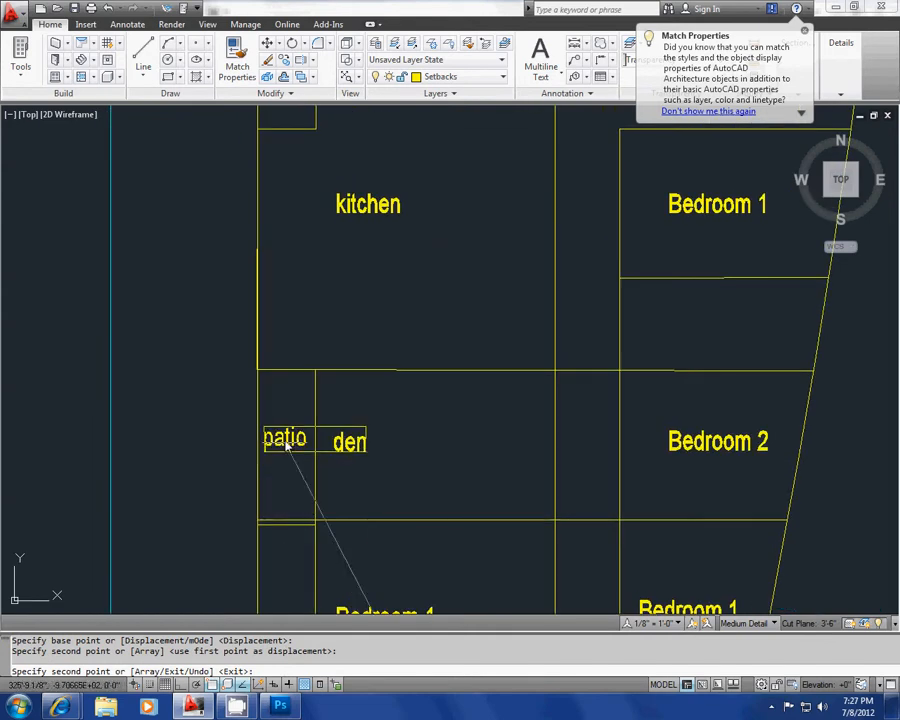
pyautogui.click(287, 444)
# Place one more copy of the patio label in the narrow west strip beside the living and Dinning areas.
pyautogui.moveTo(289, 220); pyautogui.dragTo(286, 584, button='middle')
pyautogui.moveTo(289, 190); pyautogui.dragTo(297, 309, button='middle')
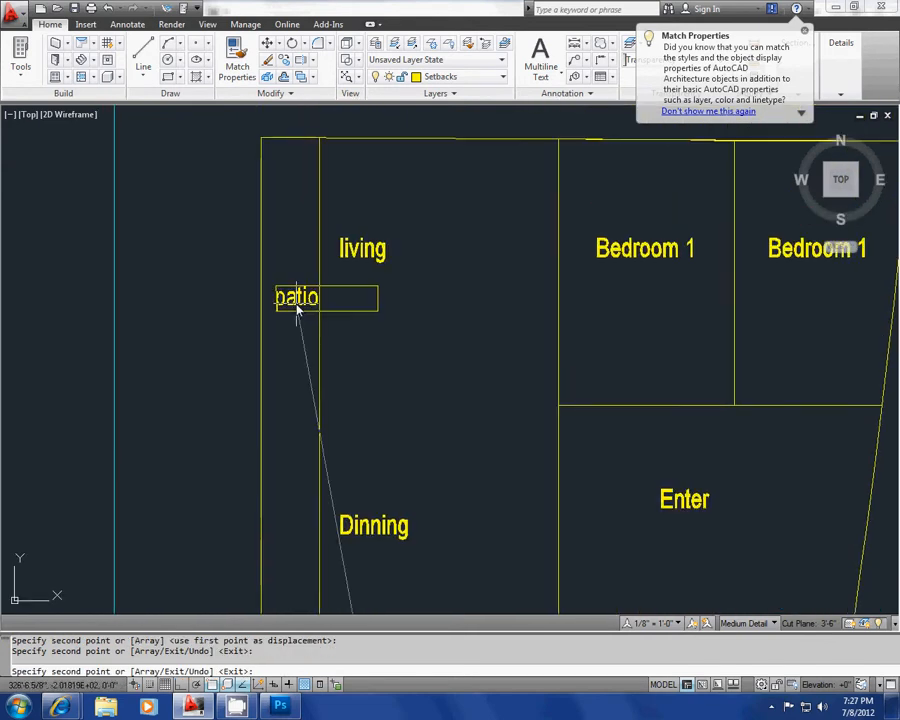
pyautogui.click(292, 342)
pyautogui.scroll(-5, 312, 452)
pyautogui.scroll(5, 344, 442)
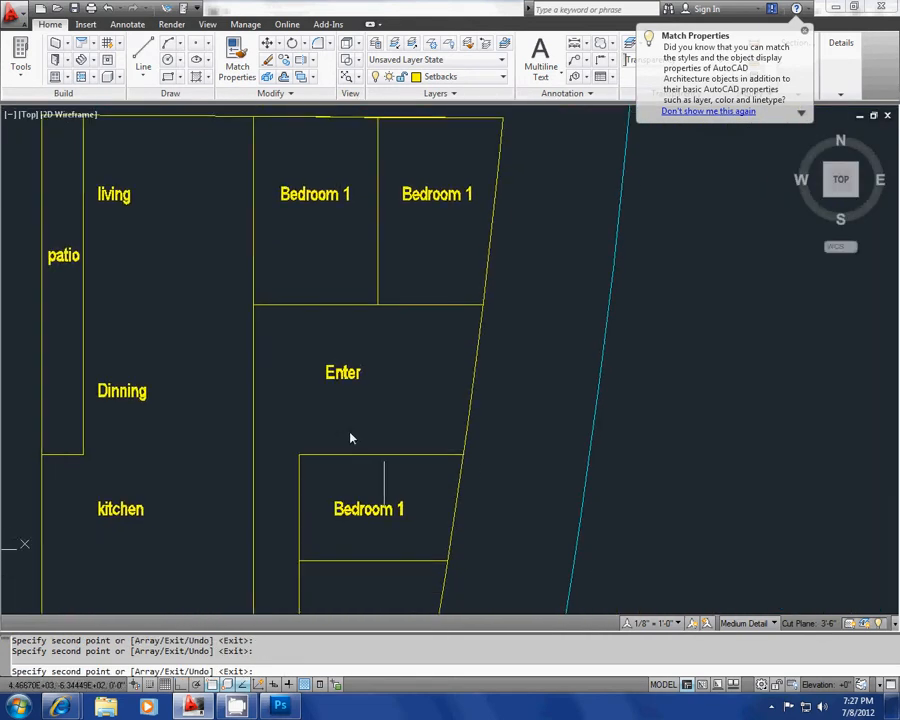
pyautogui.press('Escape')
pyautogui.press('Escape')
pyautogui.moveTo(380, 434); pyautogui.dragTo(338, 374, button='middle')
pyautogui.scroll(-2, 349, 374)
pyautogui.moveTo(491, 385); pyautogui.dragTo(456, 384, button='middle')
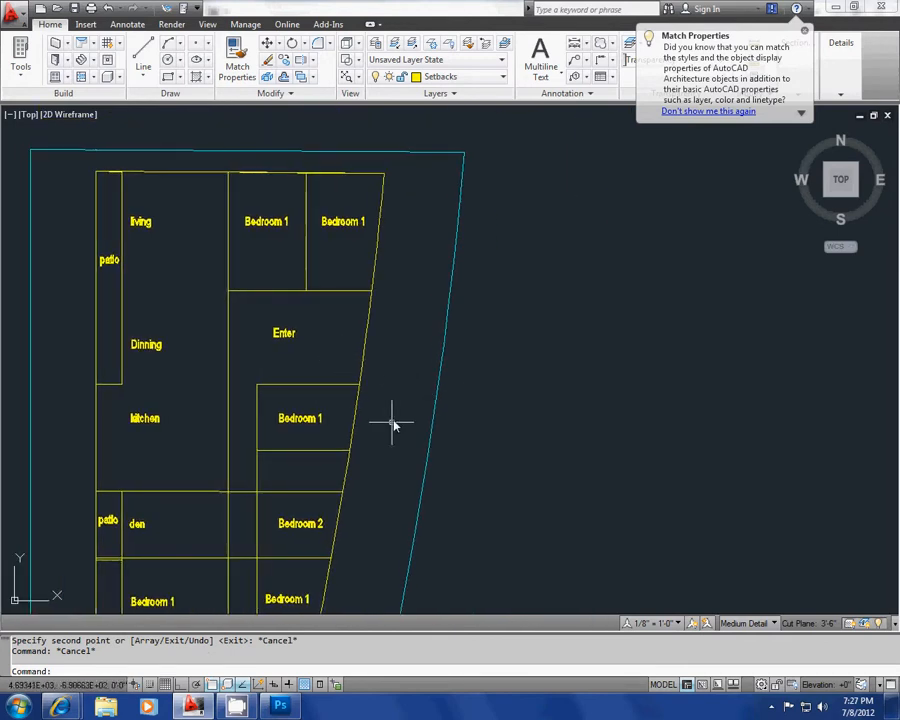
pyautogui.moveTo(393, 425); pyautogui.dragTo(433, 383, button='middle')
pyautogui.click(268, 265)
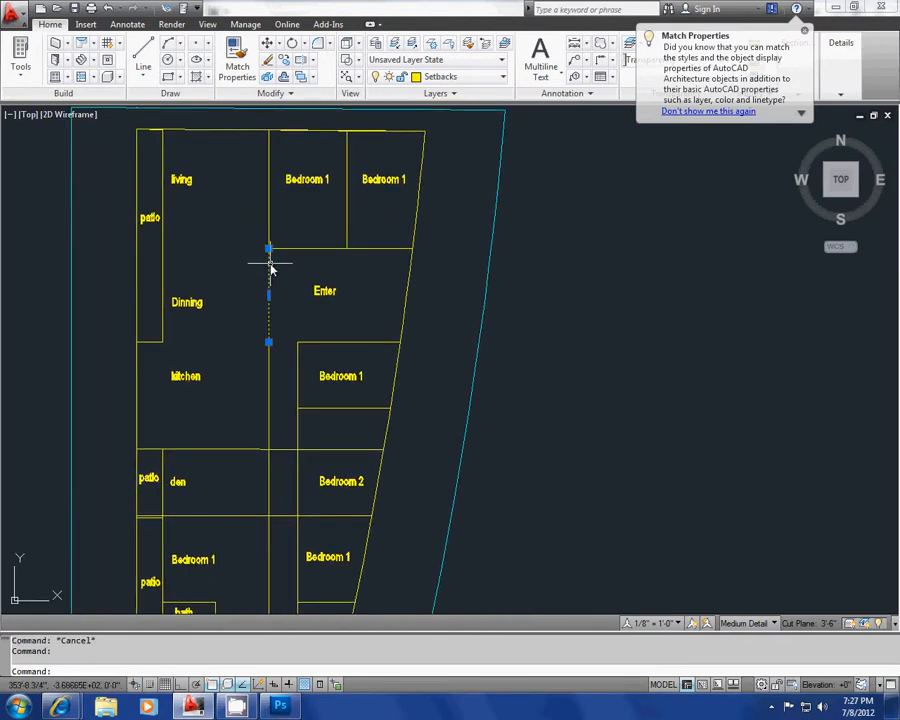
pyautogui.click(268, 362)
pyautogui.click(254, 355)
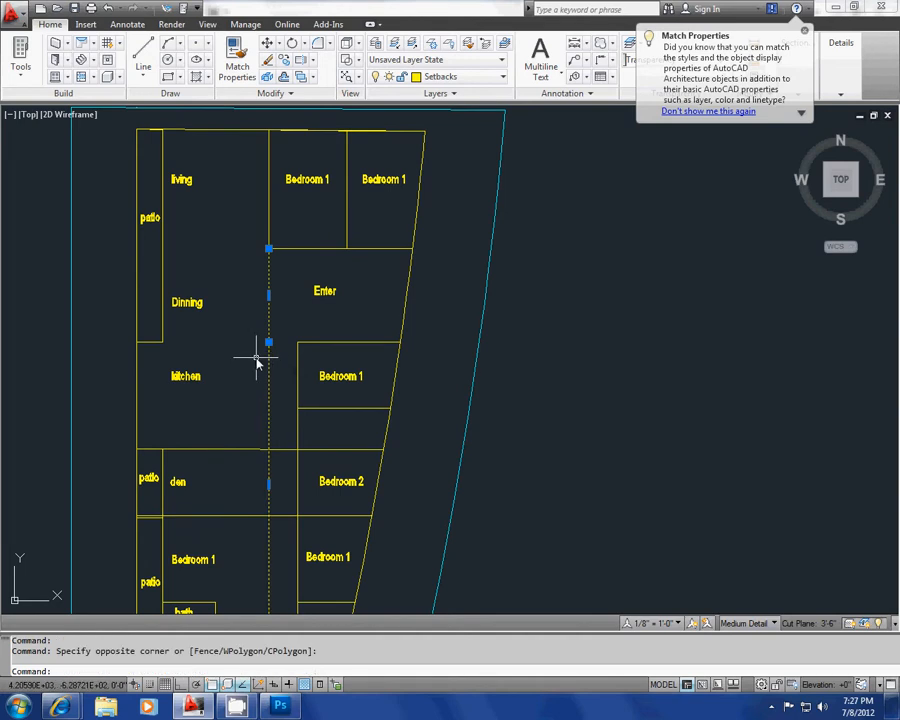
pyautogui.press('Escape')
pyautogui.press('Escape')
pyautogui.click(283, 327)
pyautogui.click(251, 296)
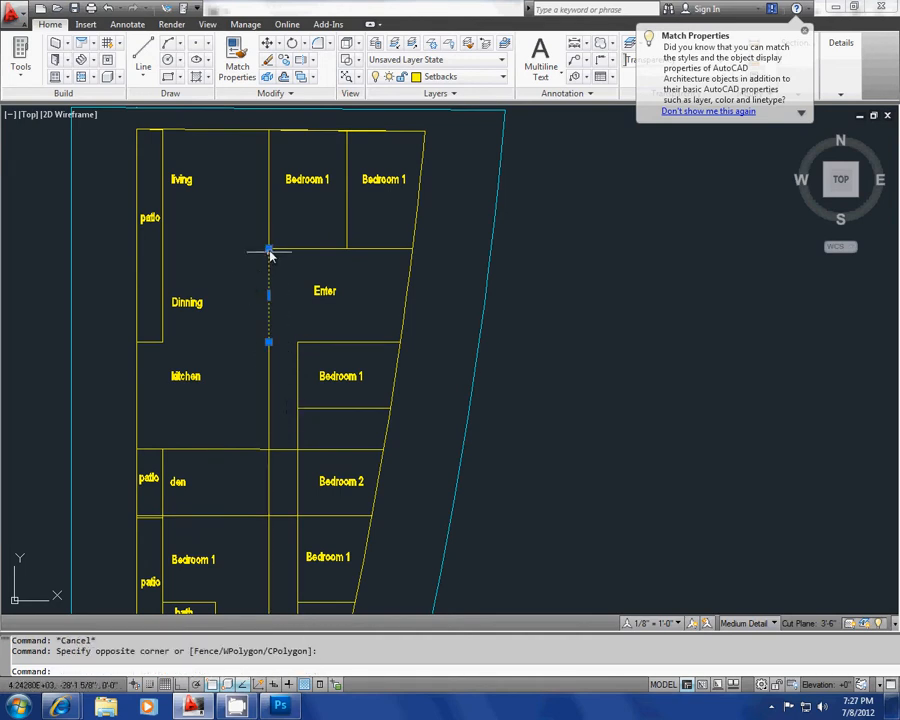
pyautogui.moveTo(269, 249)
pyautogui.click(276, 350)
pyautogui.press('Escape')
pyautogui.press('Escape')
pyautogui.press('Escape')
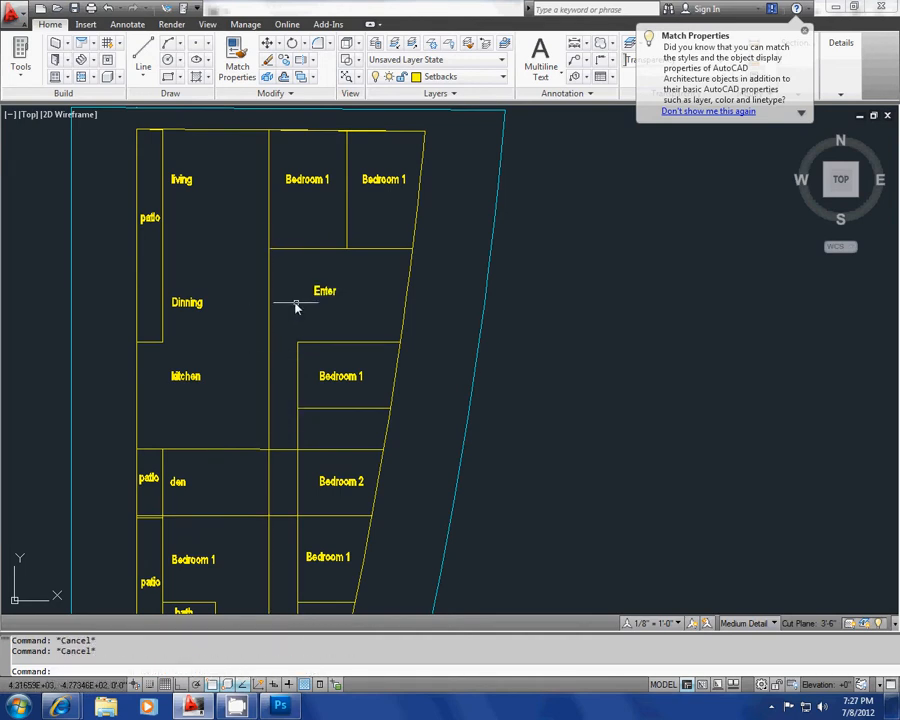
# Erase the vertical line separating the Dinning area from the Enter area.
pyautogui.click(295, 303)
pyautogui.click(221, 284)
pyautogui.press('Delete')
# Shorten the line between the kitchen and the corridor by stretching its upper end down to the den's north wall line.
pyautogui.click(281, 362)
pyautogui.click(252, 356)
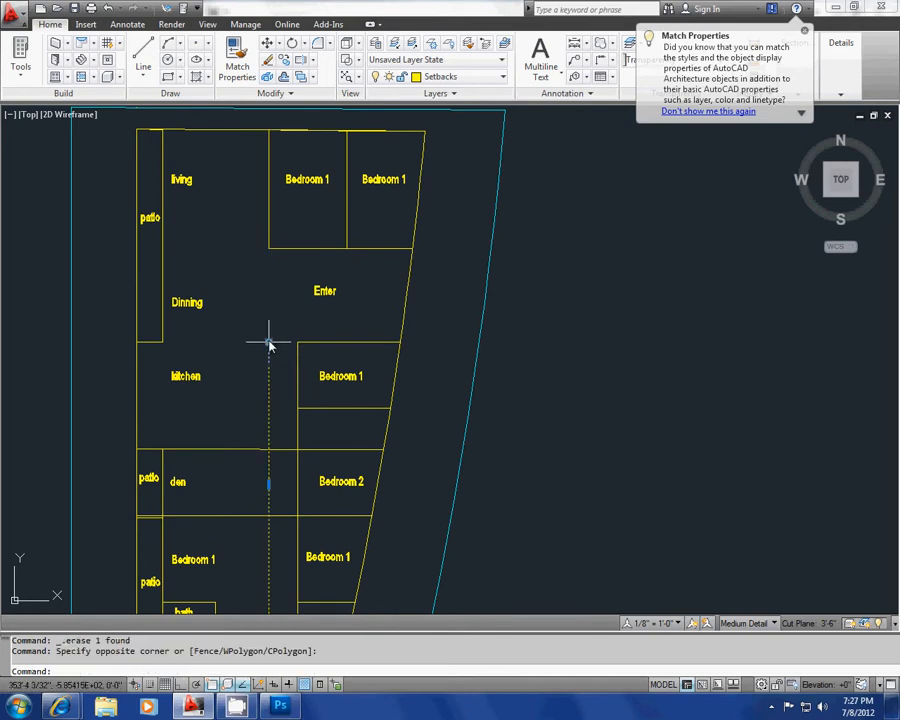
pyautogui.click(269, 342)
pyautogui.click(268, 449)
pyautogui.moveTo(268, 449); pyautogui.dragTo(257, 351, button='middle')
pyautogui.press('Escape')
pyautogui.press('Escape')
# Trim away the horizontal lines crossing the corridor at the den's north and south walls.
pyautogui.scroll(4, 274, 445)
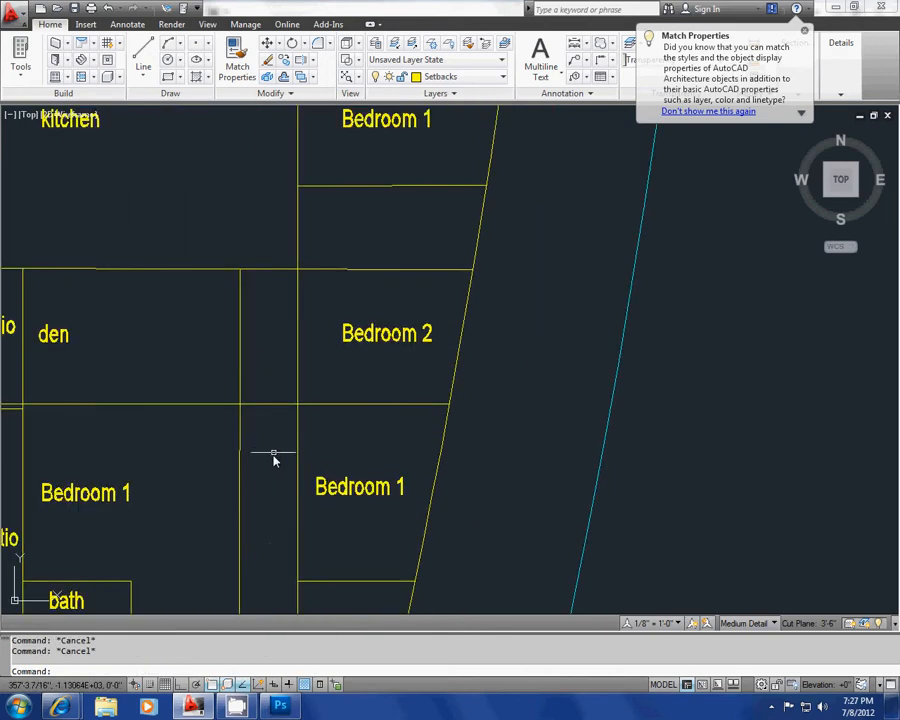
pyautogui.moveTo(273, 451); pyautogui.dragTo(265, 420, button='middle')
pyautogui.write('tr')
pyautogui.press('space')
pyautogui.press('space')
pyautogui.click(273, 408)
pyautogui.click(264, 355)
pyautogui.click(268, 268)
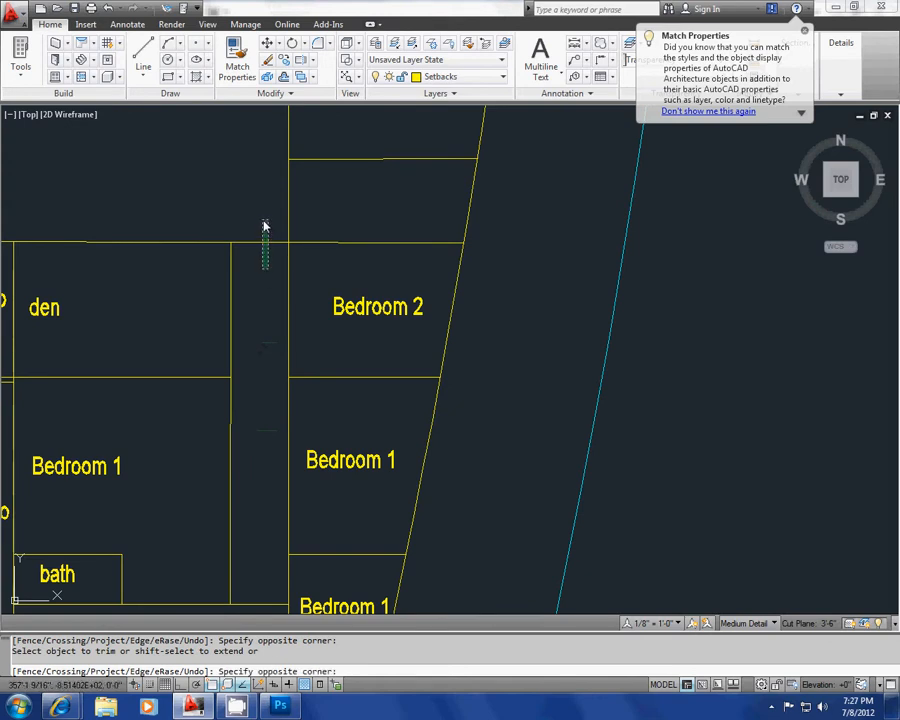
pyautogui.click(263, 223)
# End trimming and look over the layout of the whole floor plan, including the opened Enter area and corridor.
pyautogui.scroll(-4, 278, 285)
pyautogui.moveTo(273, 346); pyautogui.dragTo(301, 421, button='middle')
pyautogui.scroll(2, 281, 456)
pyautogui.moveTo(334, 463); pyautogui.dragTo(334, 515, button='middle')
pyautogui.scroll(-1, 267, 338)
pyautogui.moveTo(267, 338); pyautogui.dragTo(260, 500, button='middle')
pyautogui.moveTo(289, 373); pyautogui.dragTo(296, 394, button='middle')
pyautogui.press('Escape')
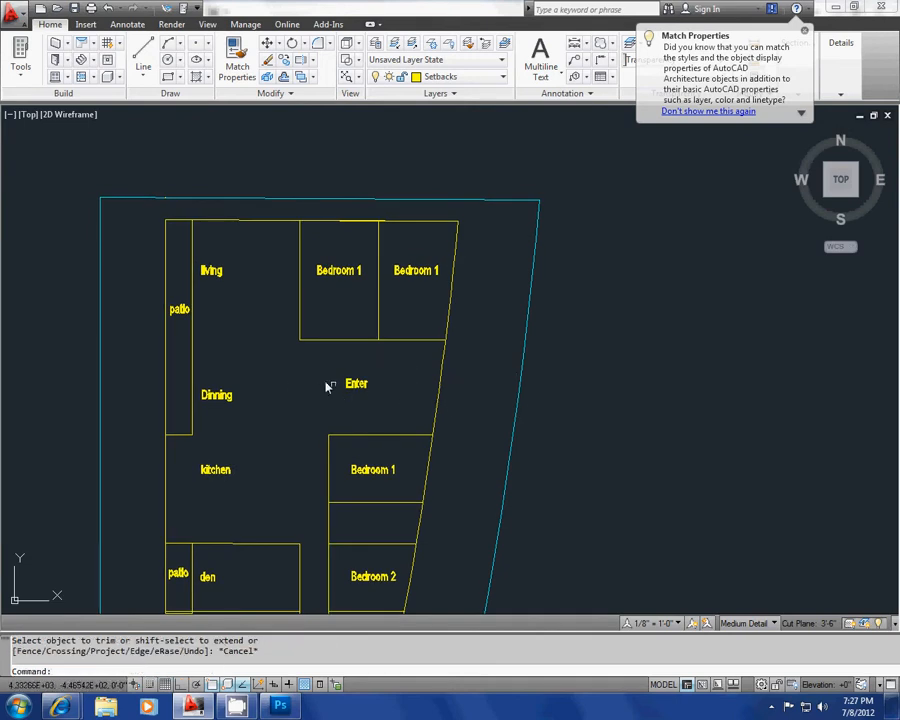
pyautogui.press('Escape')
pyautogui.press('Escape')
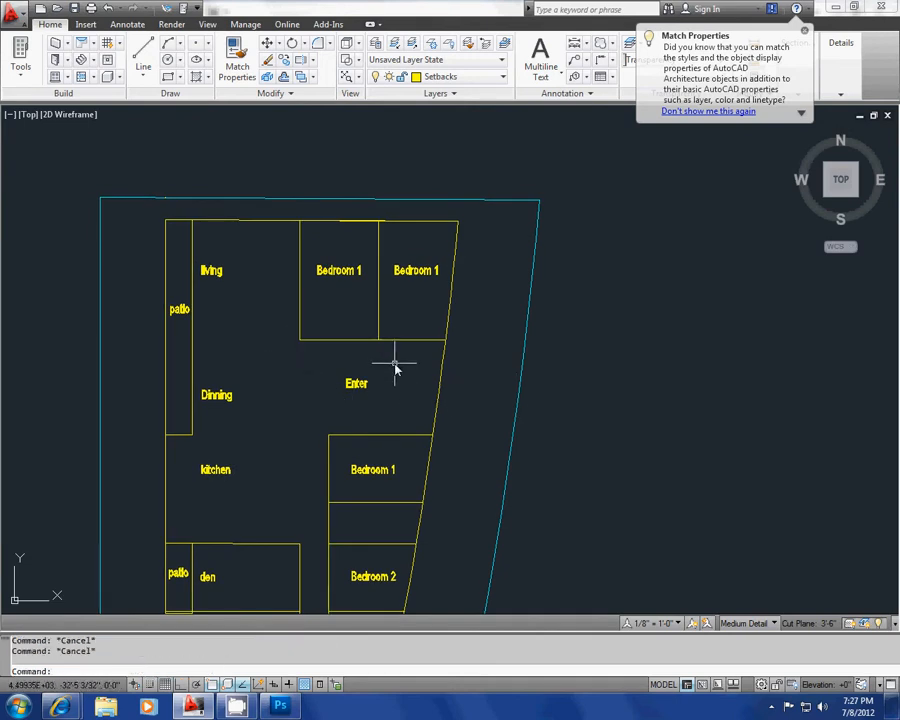
pyautogui.scroll(-5, 346, 356)
pyautogui.scroll(2, 348, 365)
pyautogui.scroll(2, 350, 372)
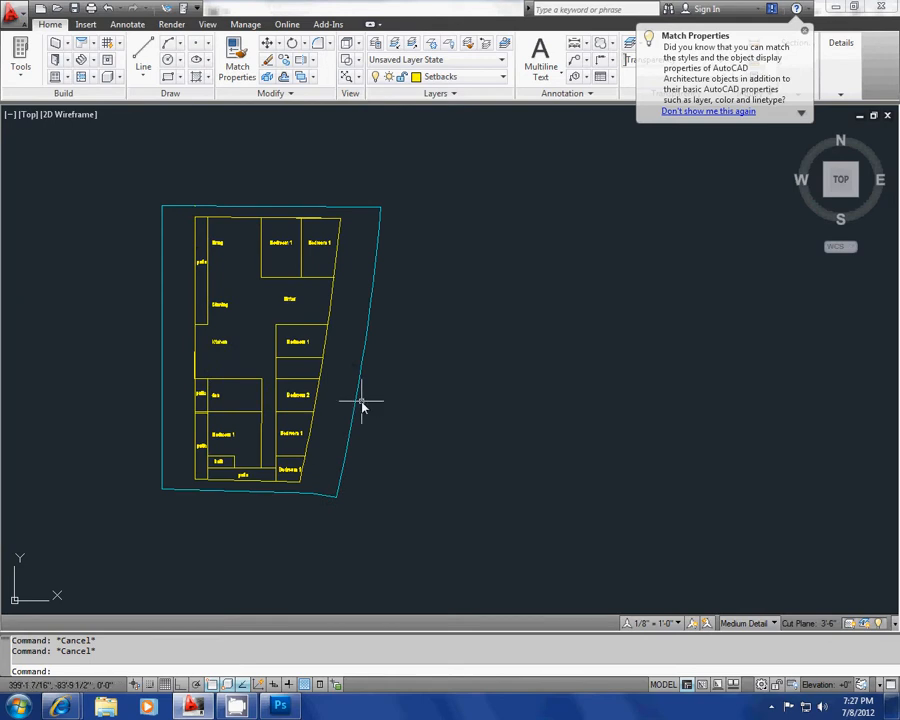
pyautogui.moveTo(355, 408); pyautogui.dragTo(426, 392, button='middle')
pyautogui.scroll(3, 362, 270)
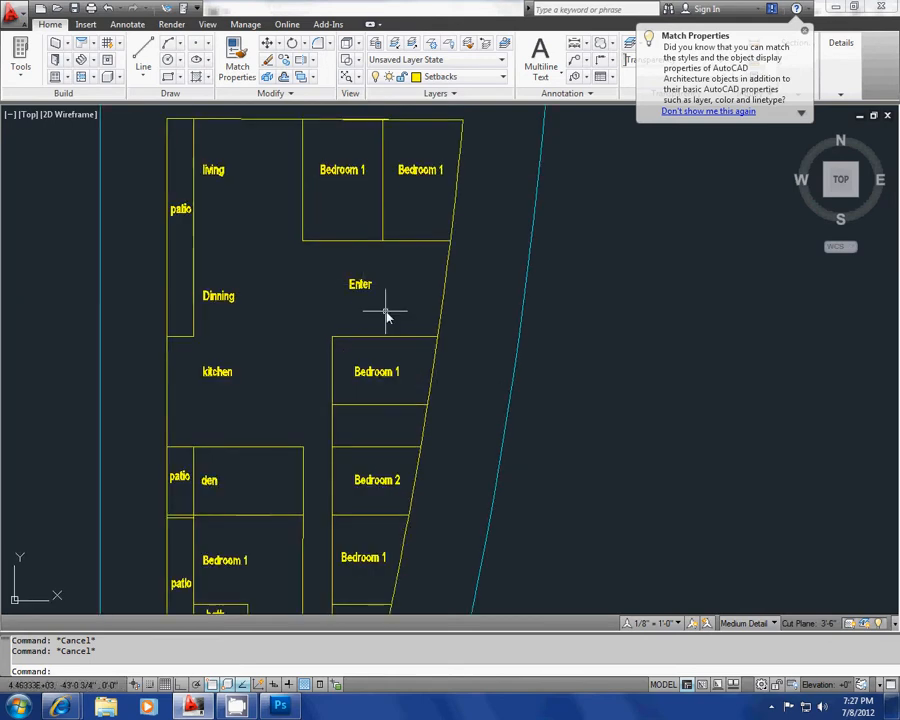
# Copy the whole floor plan with its setback outline twice in a straight horizontal row east of the original.
pyautogui.scroll(-4, 386, 311)
pyautogui.click(521, 489)
pyautogui.click(241, 187)
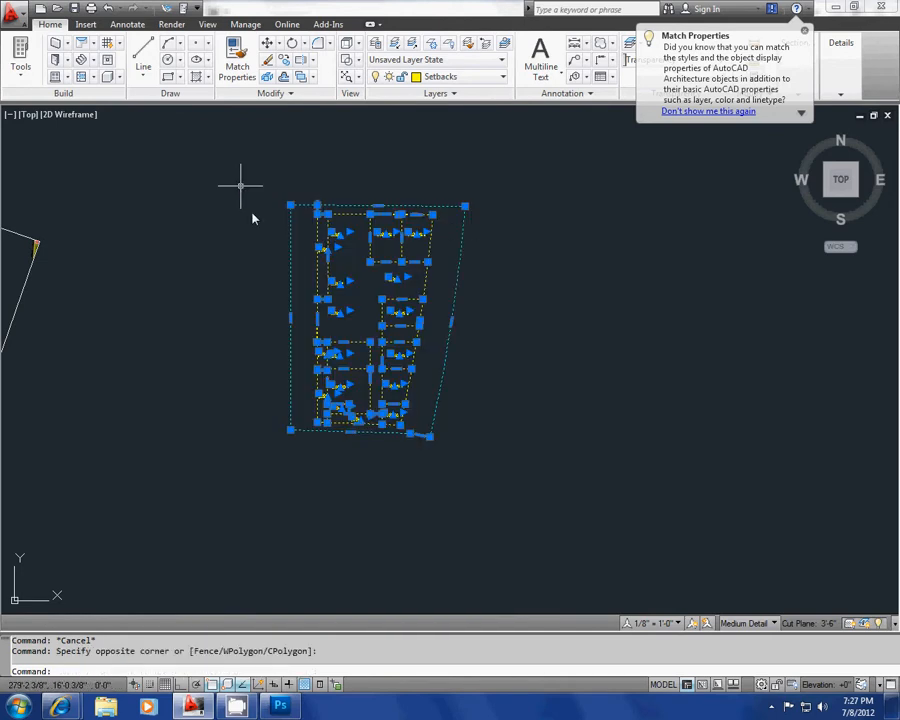
pyautogui.scroll(-3, 235, 188)
pyautogui.write('co')
pyautogui.press('Return')
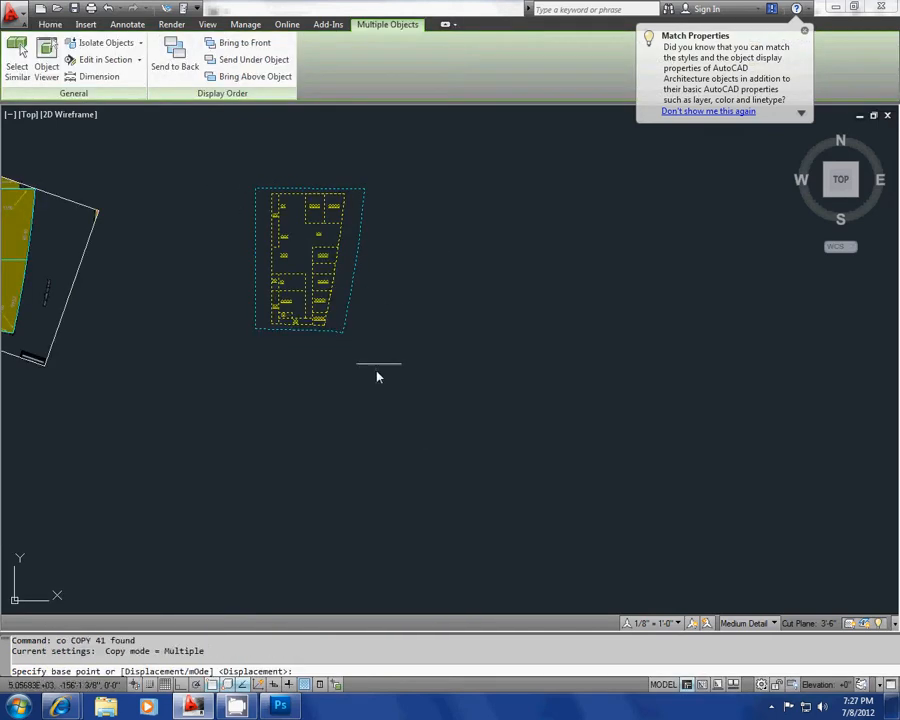
pyautogui.click(323, 383)
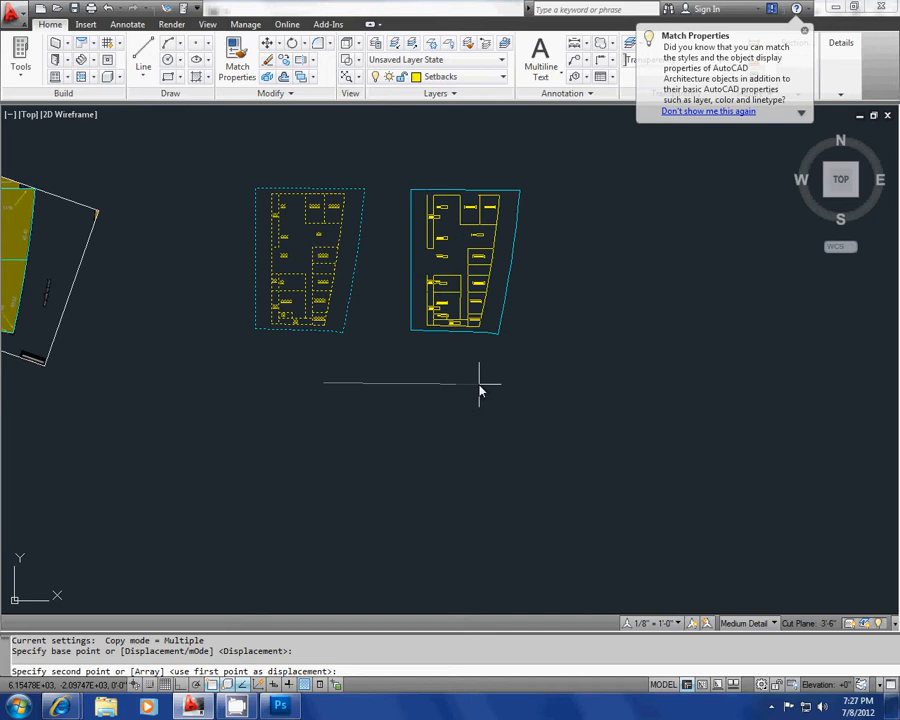
pyautogui.press('F8')
pyautogui.click(481, 380)
pyautogui.moveTo(481, 380); pyautogui.dragTo(378, 381, button='middle')
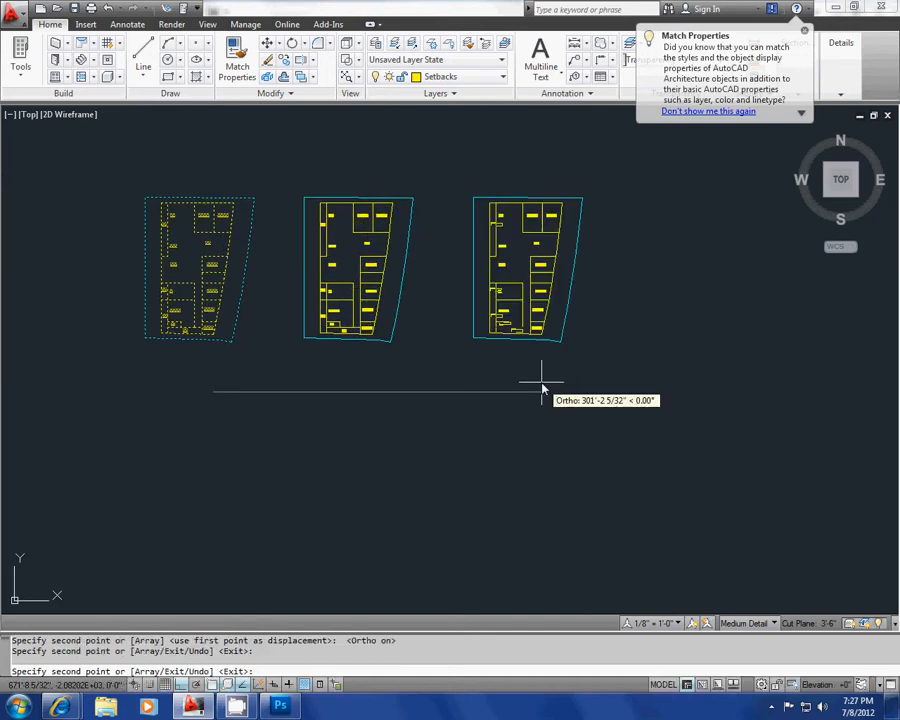
pyautogui.press('Escape')
# Examine the row of copied floor plans and the rooms around the Enter area.
pyautogui.moveTo(501, 246); pyautogui.dragTo(594, 262, button='middle')
pyautogui.scroll(4, 697, 318)
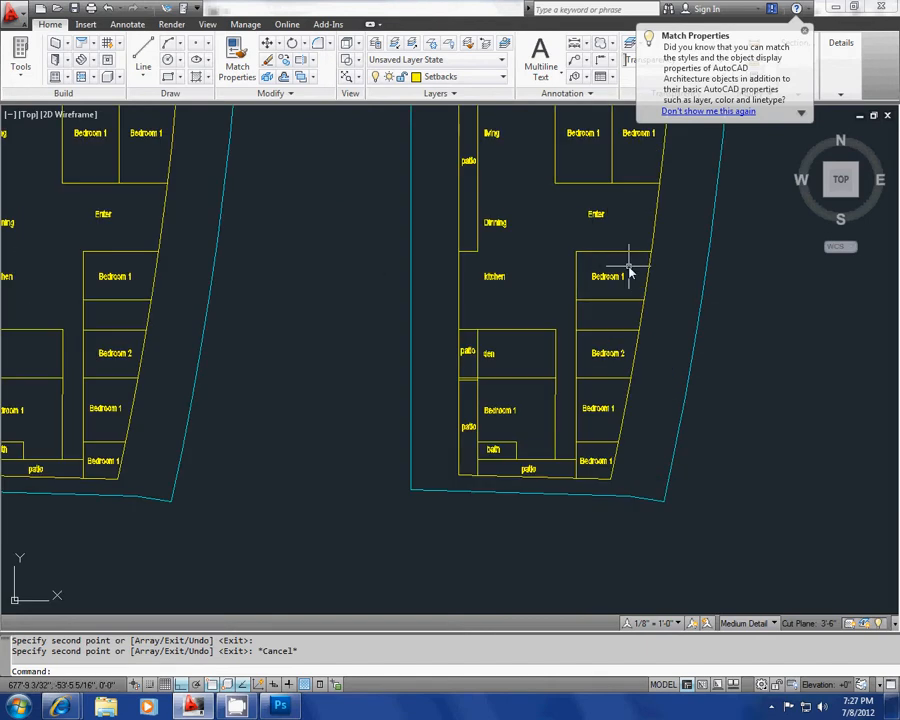
pyautogui.scroll(-4, 629, 267)
pyautogui.scroll(2, 458, 261)
pyautogui.scroll(1, 322, 257)
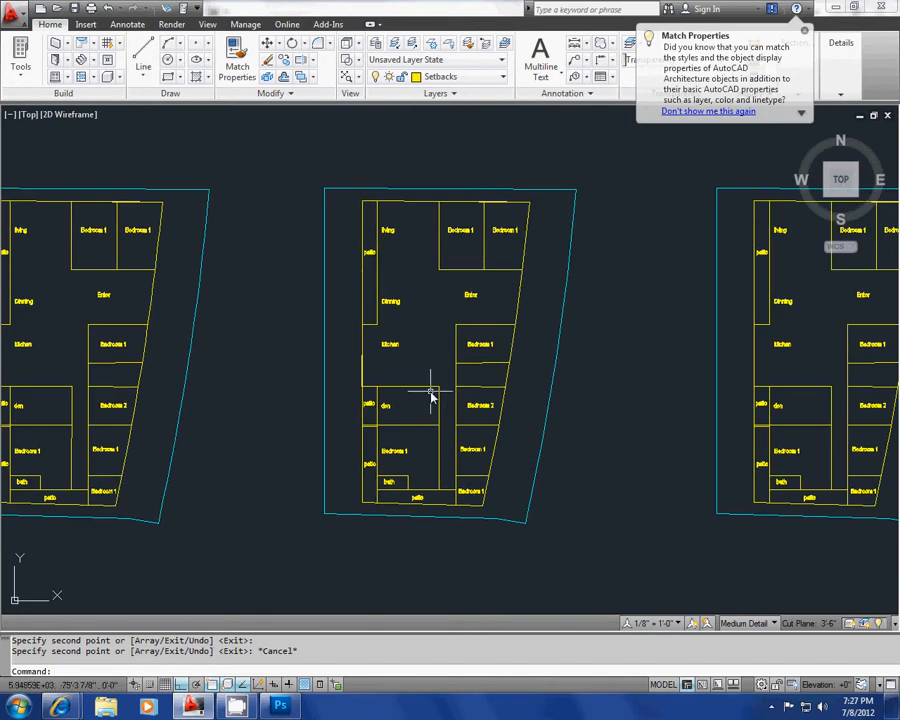
pyautogui.moveTo(480, 335); pyautogui.dragTo(515, 338, button='middle')
pyautogui.press('Escape')
pyautogui.press('Escape')
pyautogui.scroll(2, 130, 314)
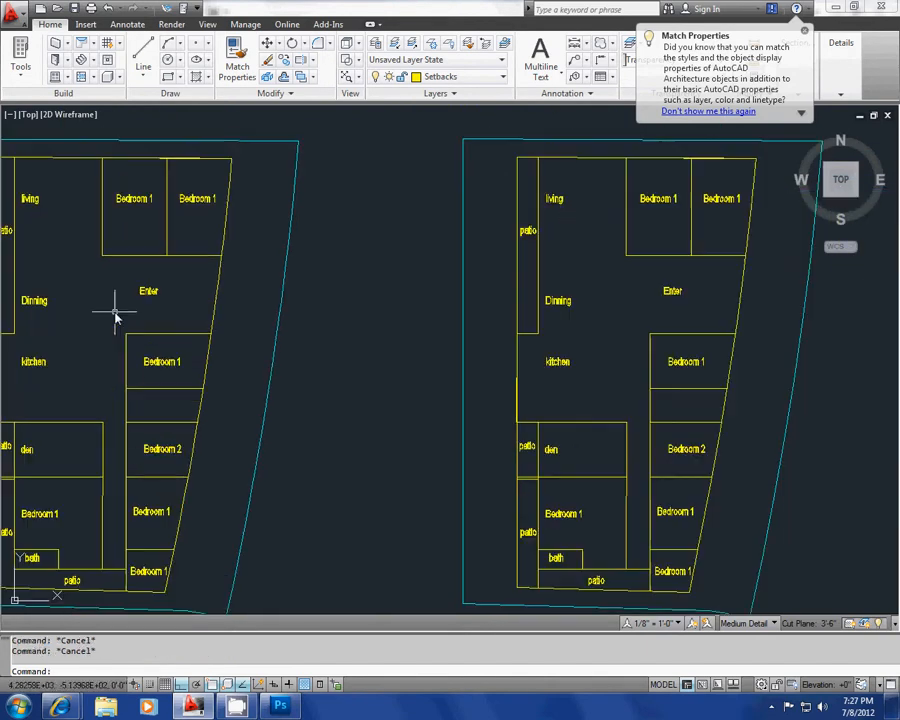
pyautogui.moveTo(147, 322); pyautogui.dragTo(253, 331, button='middle')
pyautogui.scroll(2, 253, 329)
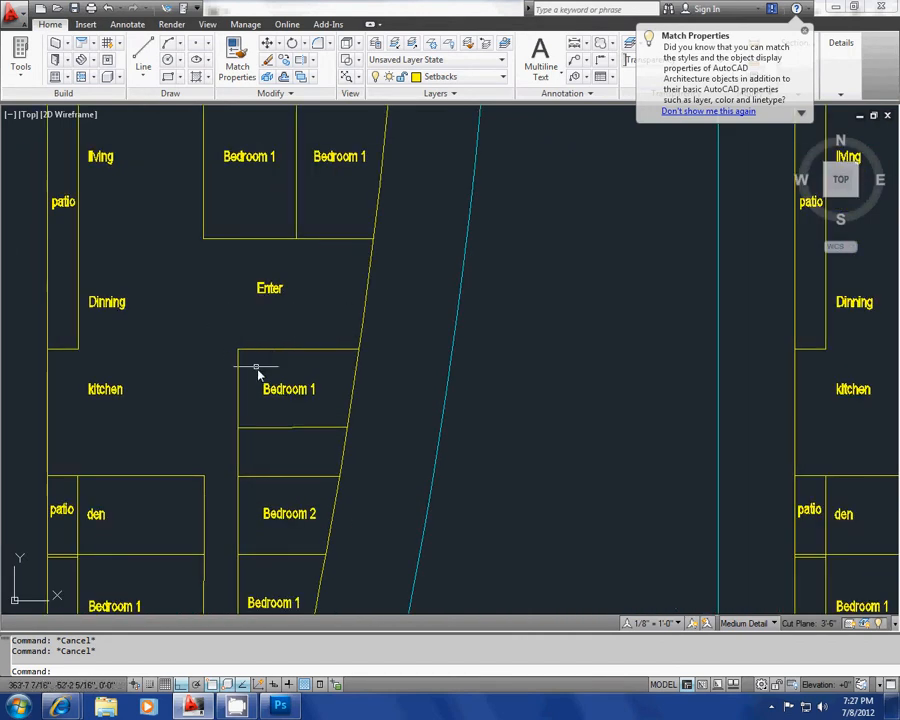
pyautogui.moveTo(259, 369); pyautogui.dragTo(281, 360, button='middle')
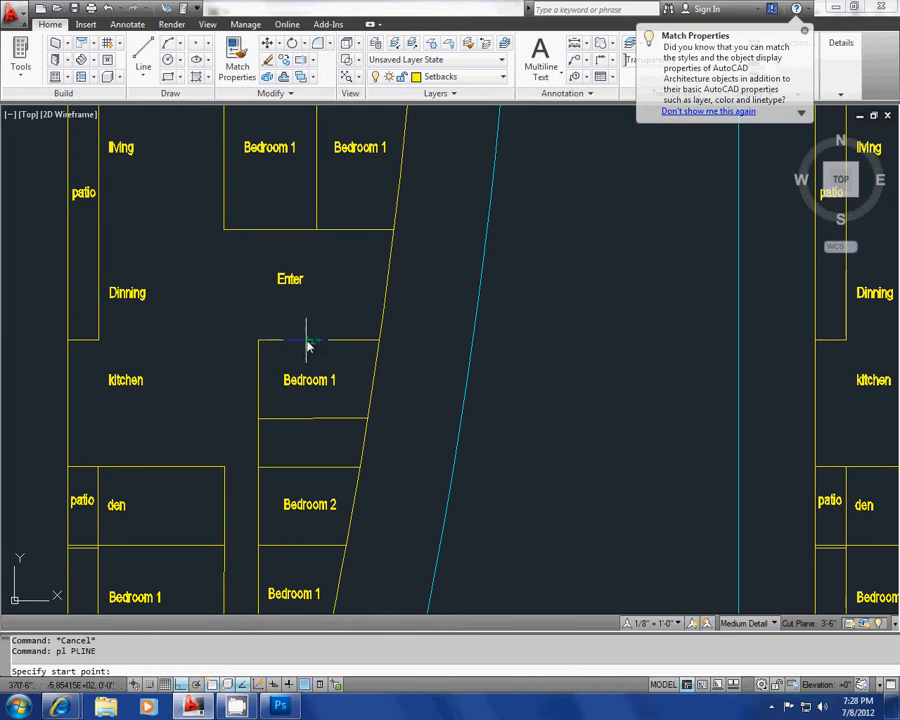
pyautogui.click(307, 345)
pyautogui.press('Escape')
pyautogui.press('Escape')
pyautogui.scroll(-5, 270, 342)
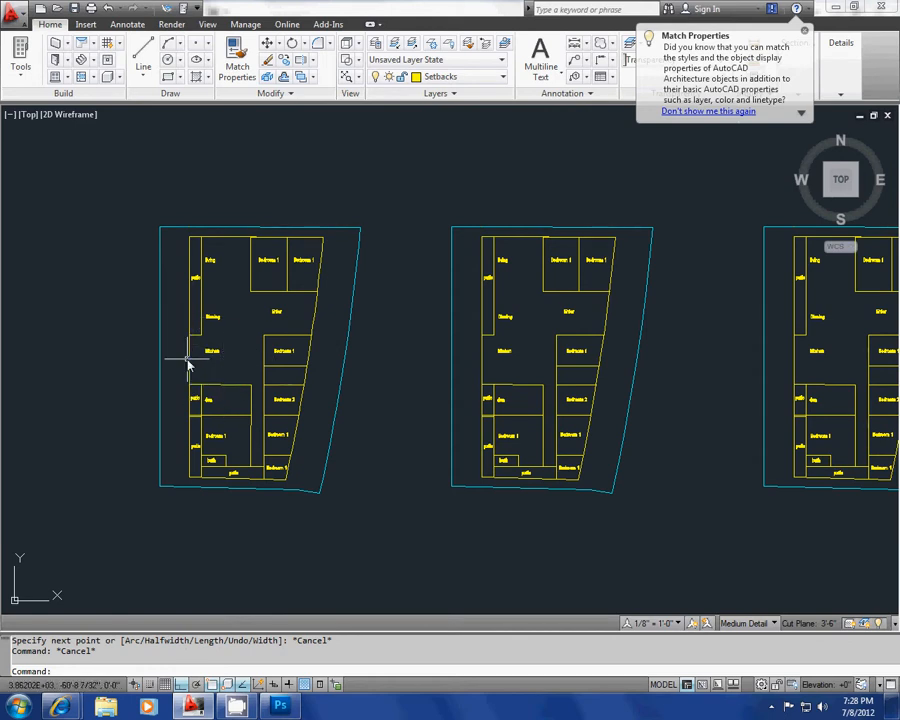
# Measure the depth of the middle plan's Enter area between the bedroom walls to its north and south.
pyautogui.moveTo(187, 365)
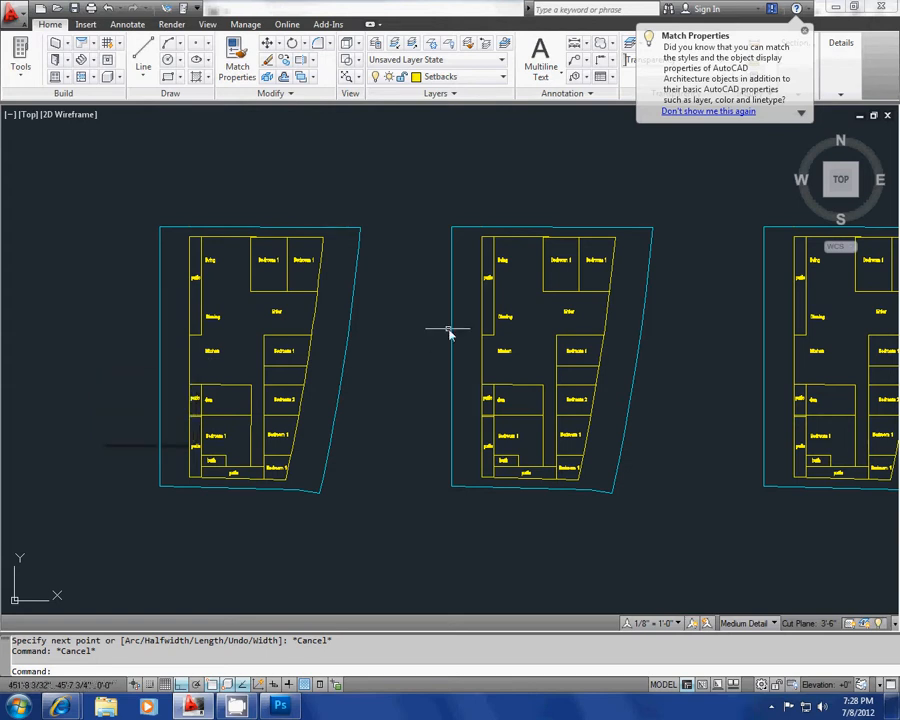
pyautogui.scroll(6, 450, 331)
pyautogui.moveTo(482, 387)
pyautogui.mouseDown(button='middle')
pyautogui.moveTo(482, 342)
pyautogui.moveTo(467, 348)
pyautogui.mouseUp(button='middle')
pyautogui.scroll(-1, 435, 335)
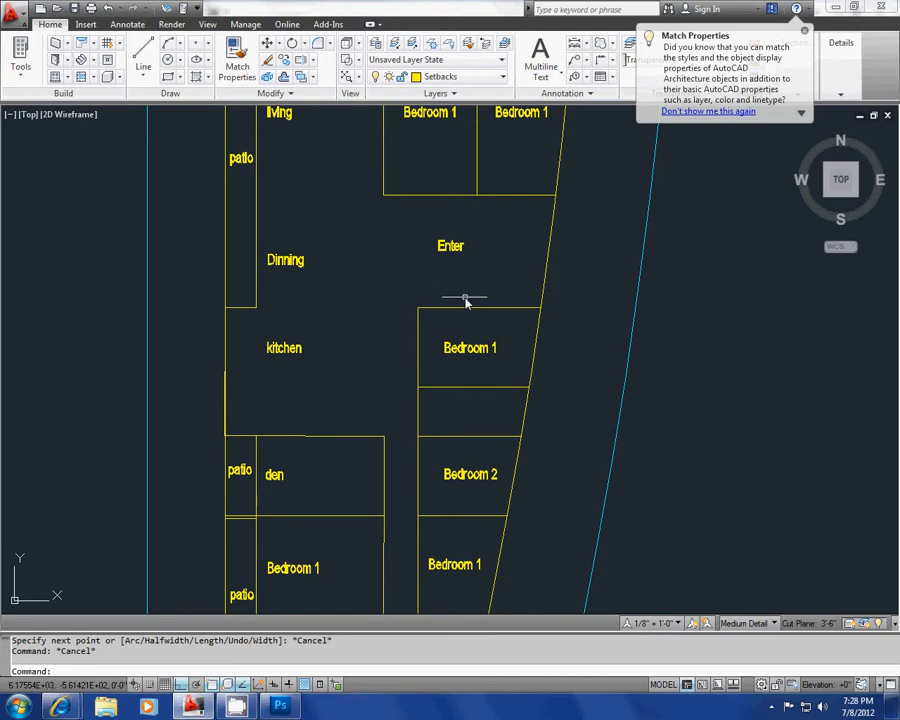
pyautogui.press('Escape')
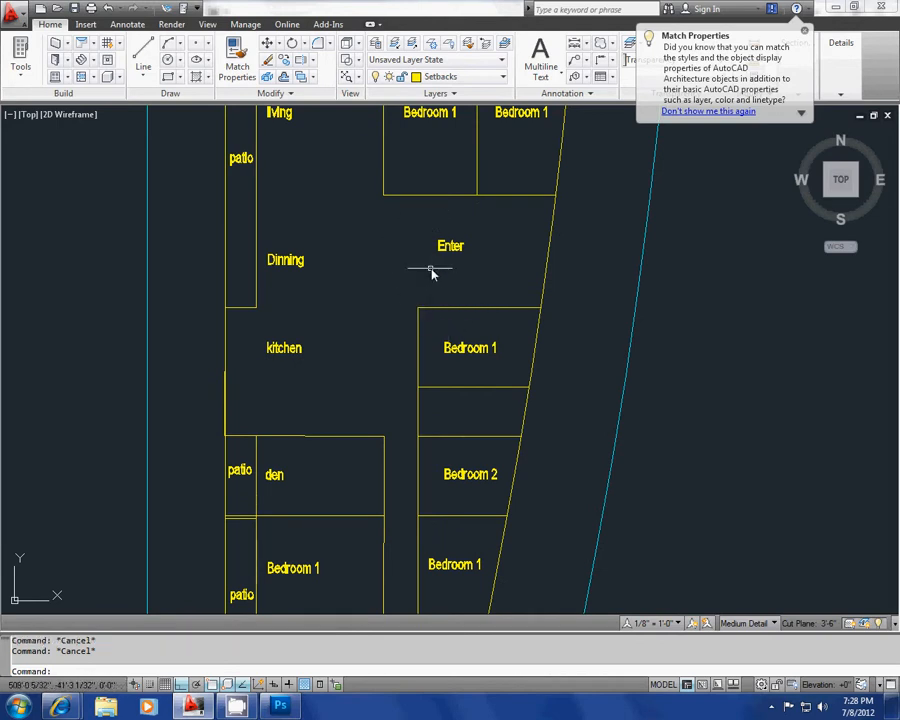
pyautogui.write('di')
pyautogui.press('Return')
pyautogui.click(445, 195)
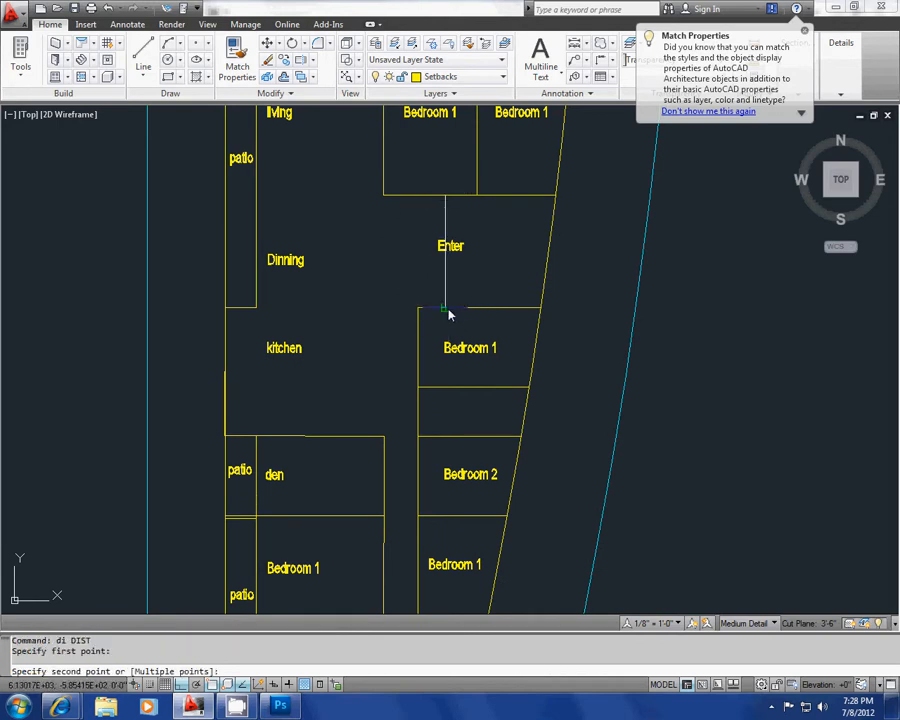
pyautogui.click(445, 313)
pyautogui.moveTo(411, 321); pyautogui.dragTo(392, 355, button='middle')
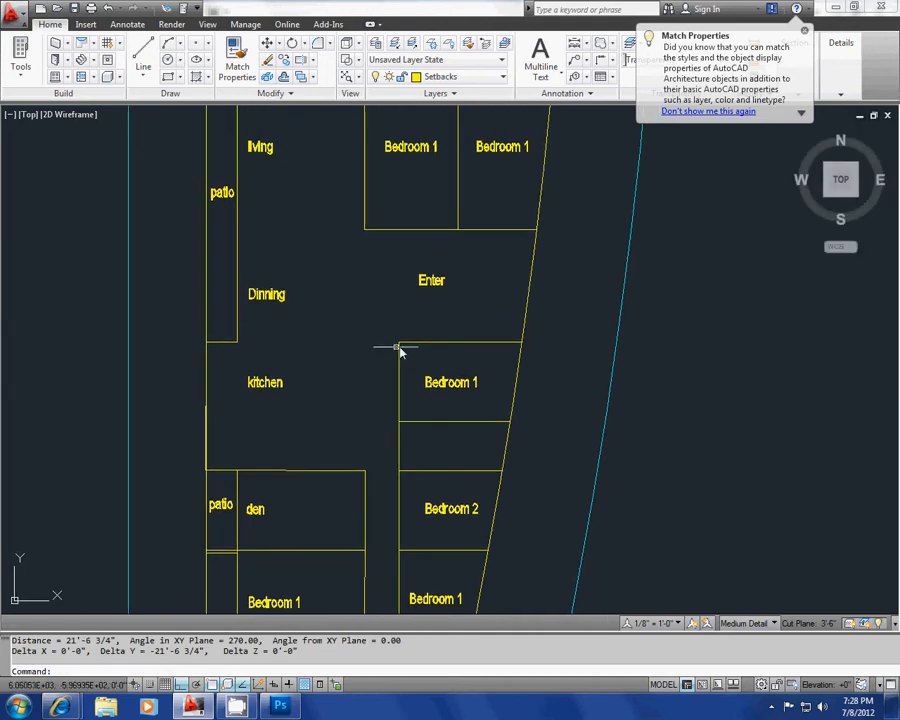
pyautogui.press('Escape')
pyautogui.scroll(-3, 408, 325)
pyautogui.press('Escape')
pyautogui.scroll(4, 434, 348)
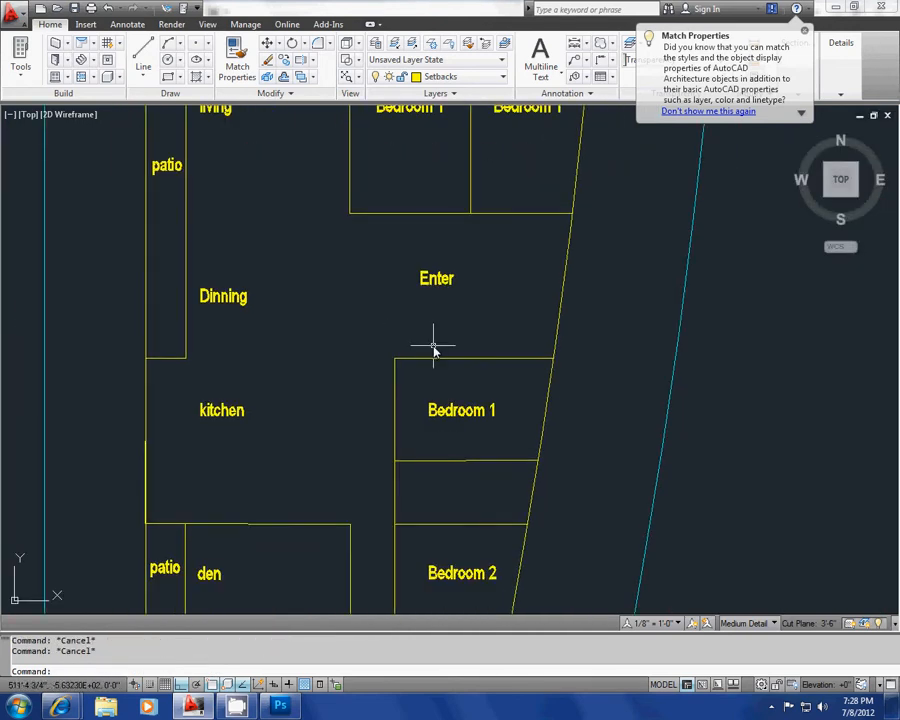
pyautogui.scroll(-2, 434, 348)
pyautogui.write('pl')
pyautogui.press('Return')
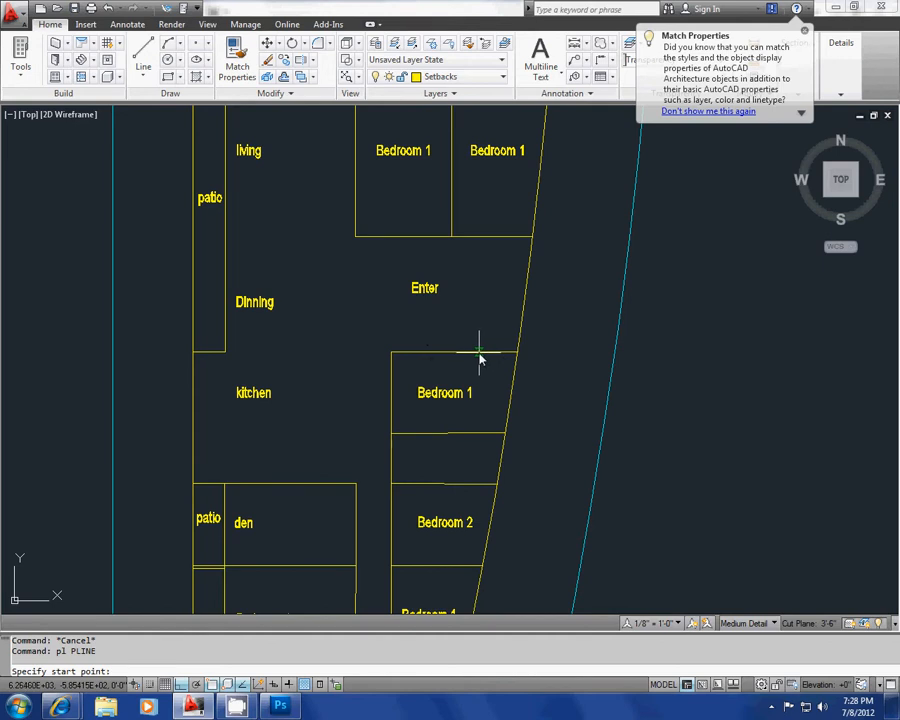
pyautogui.click(480, 358)
pyautogui.press('Escape')
pyautogui.press('Escape')
# Draw a horizontal rectangle on the north wall of the Bedroom 1 below Enter, flush with that room's west corner.
pyautogui.write('re')
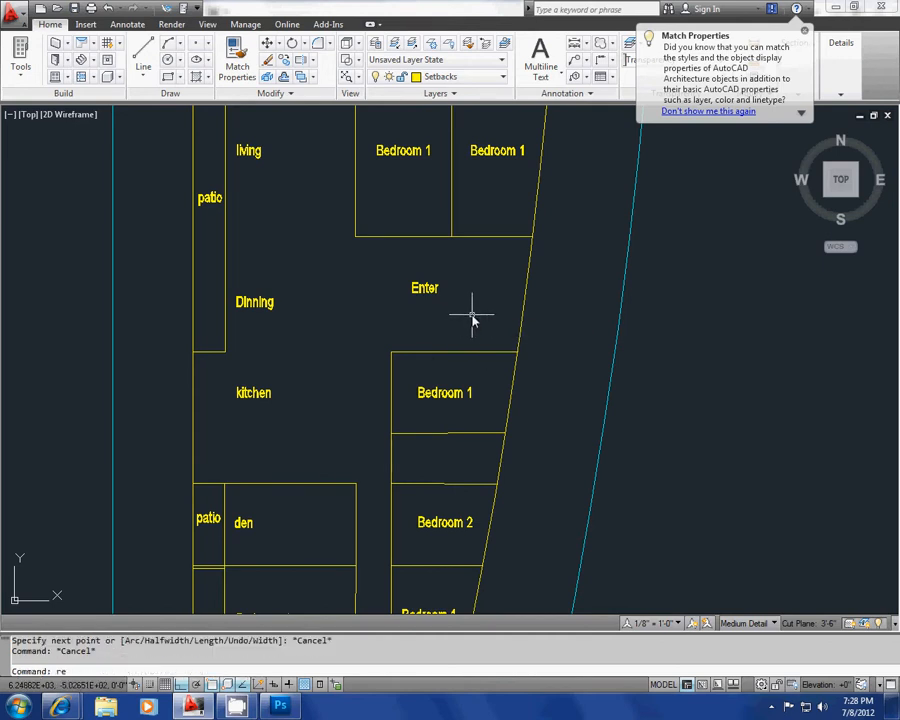
pyautogui.write('c')
pyautogui.press('Return')
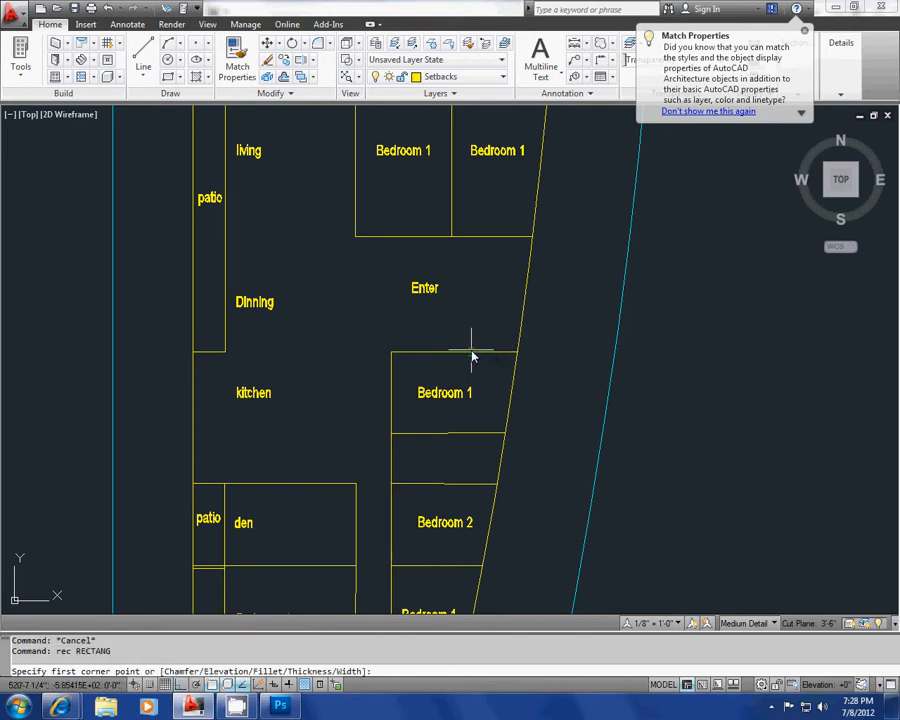
pyautogui.click(472, 353)
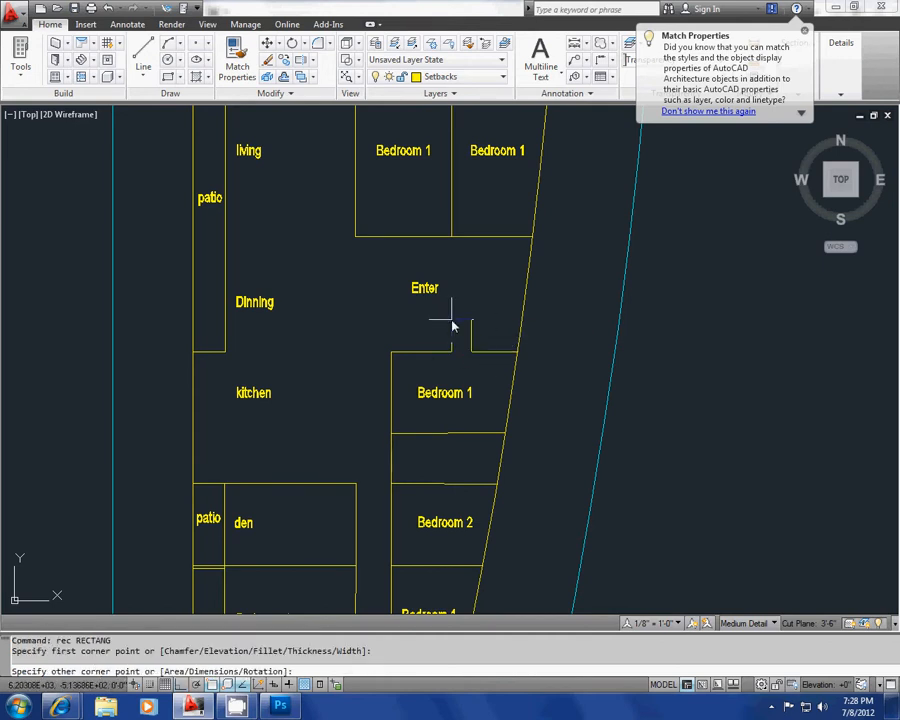
pyautogui.click(387, 320)
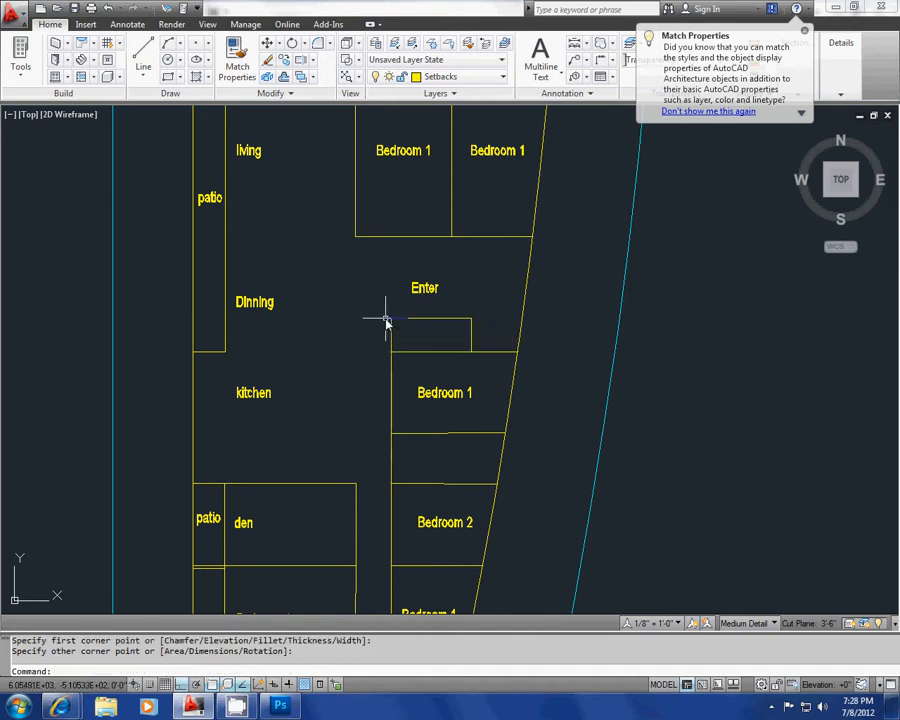
pyautogui.scroll(1, 386, 315)
pyautogui.scroll(-2, 374, 326)
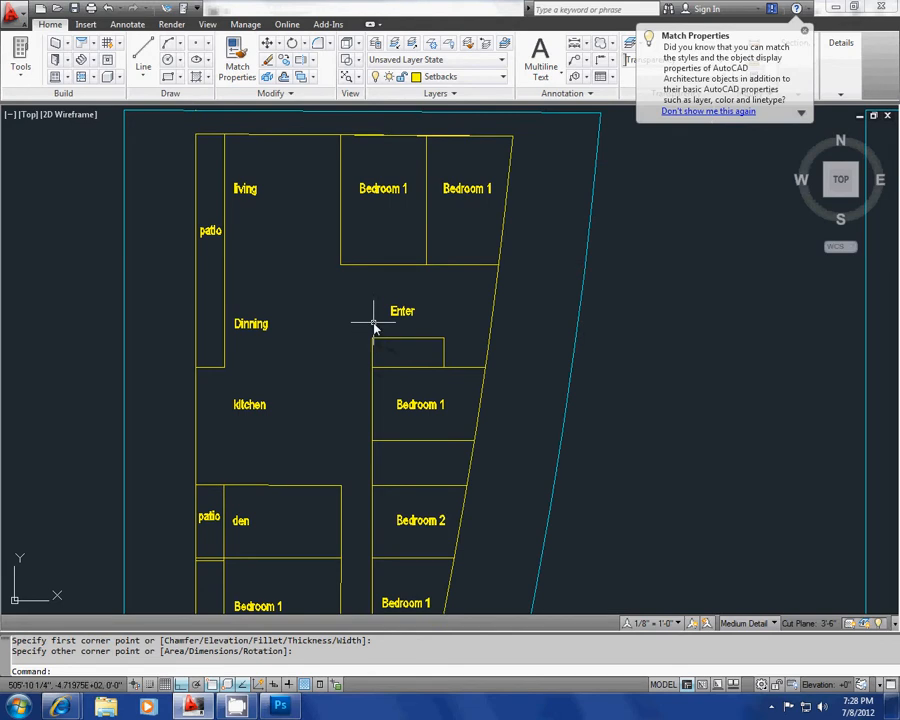
# Draw a narrow upright rectangle in the Enter area, rising from the northwest corner of the horizontal rectangle.
pyautogui.press('Escape')
pyautogui.press('Escape')
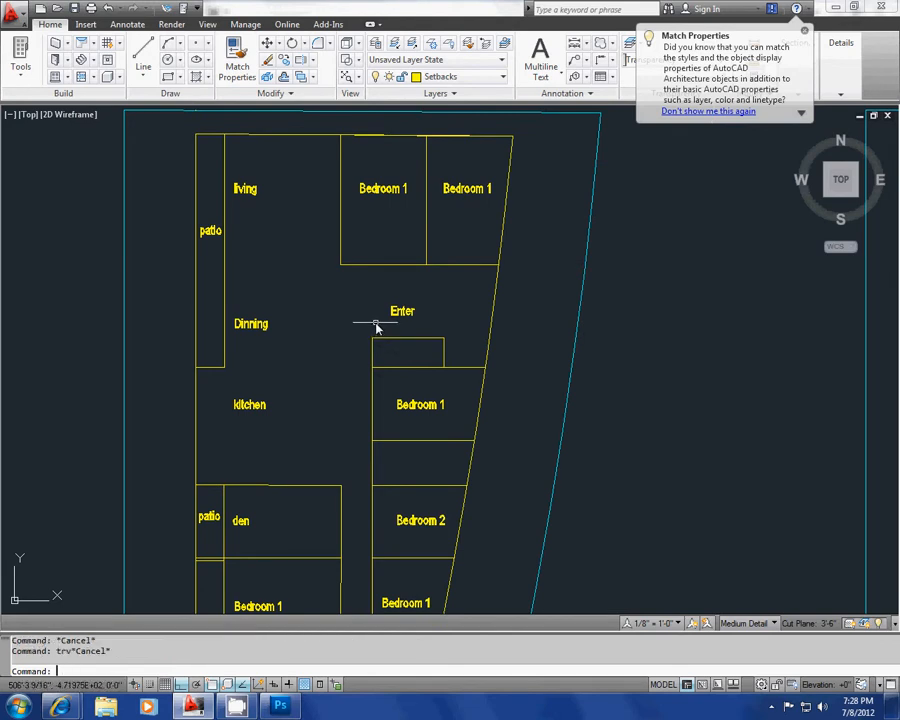
pyautogui.press('Escape')
pyautogui.press('Escape')
pyautogui.write('r')
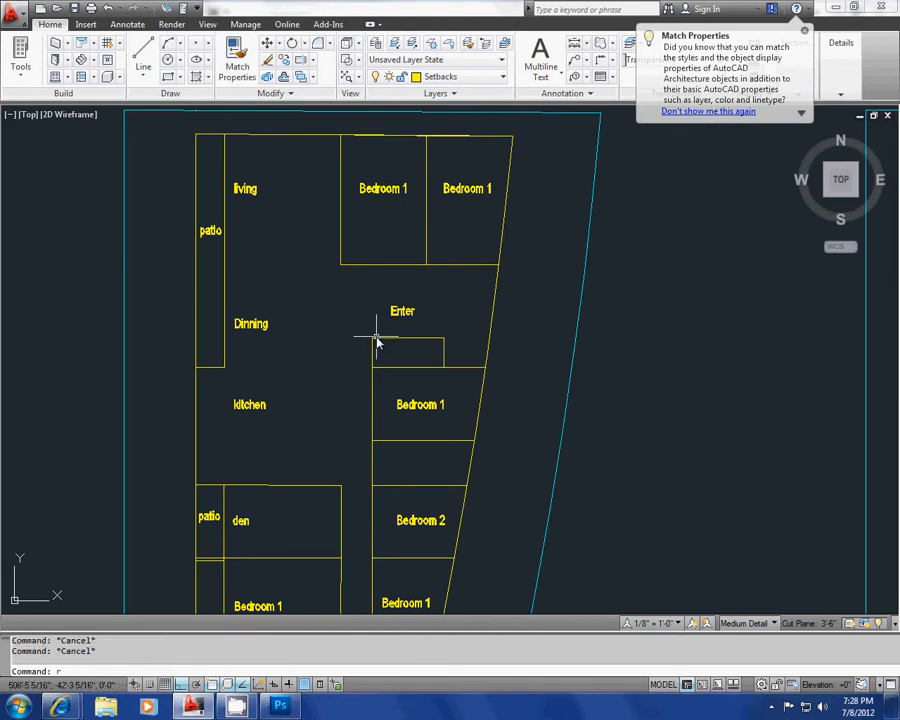
pyautogui.write('ec')
pyautogui.press('Return')
pyautogui.click(371, 339)
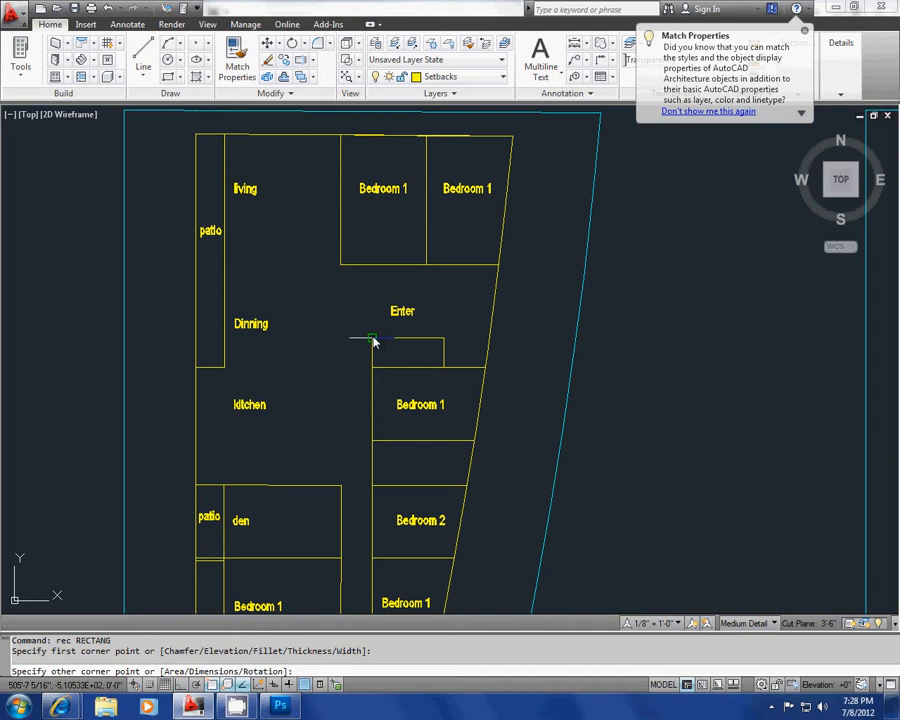
pyautogui.click(396, 288)
pyautogui.scroll(3, 374, 331)
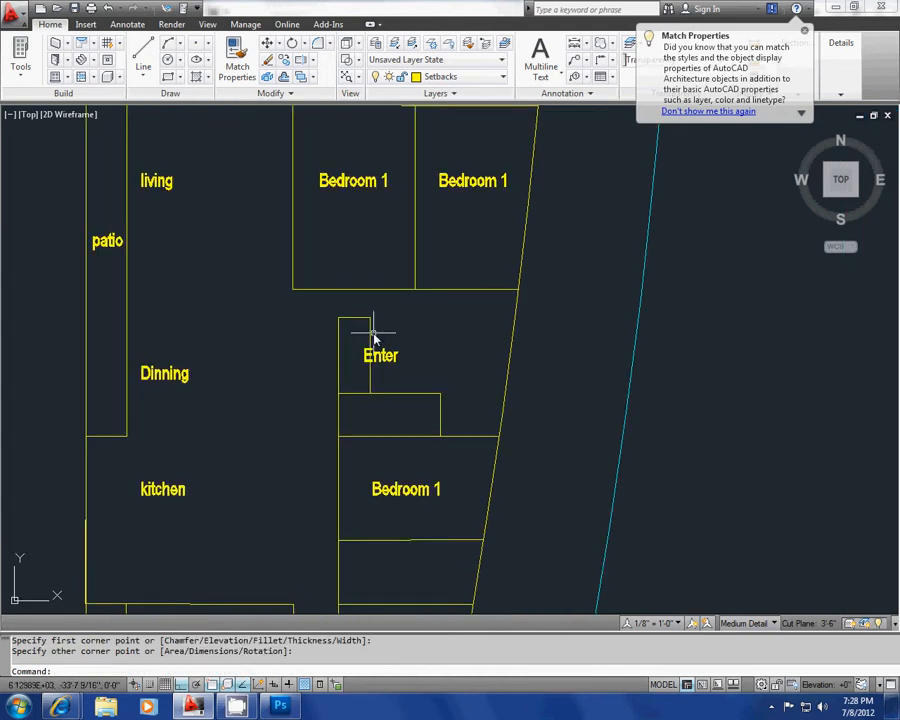
# Draw a rectangle from the upright rectangle's northwest corner to the point where the upper bedrooms' dividing wall meets their south wall.
pyautogui.press('Escape')
pyautogui.press('Escape')
pyautogui.write('rec')
pyautogui.press('Return')
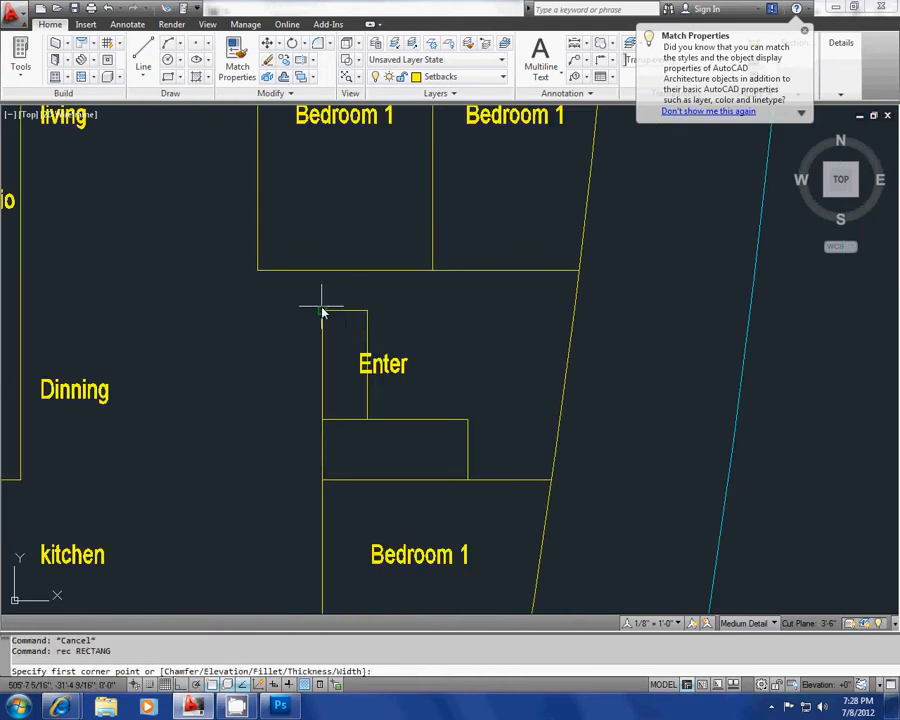
pyautogui.click(322, 311)
pyautogui.click(432, 270)
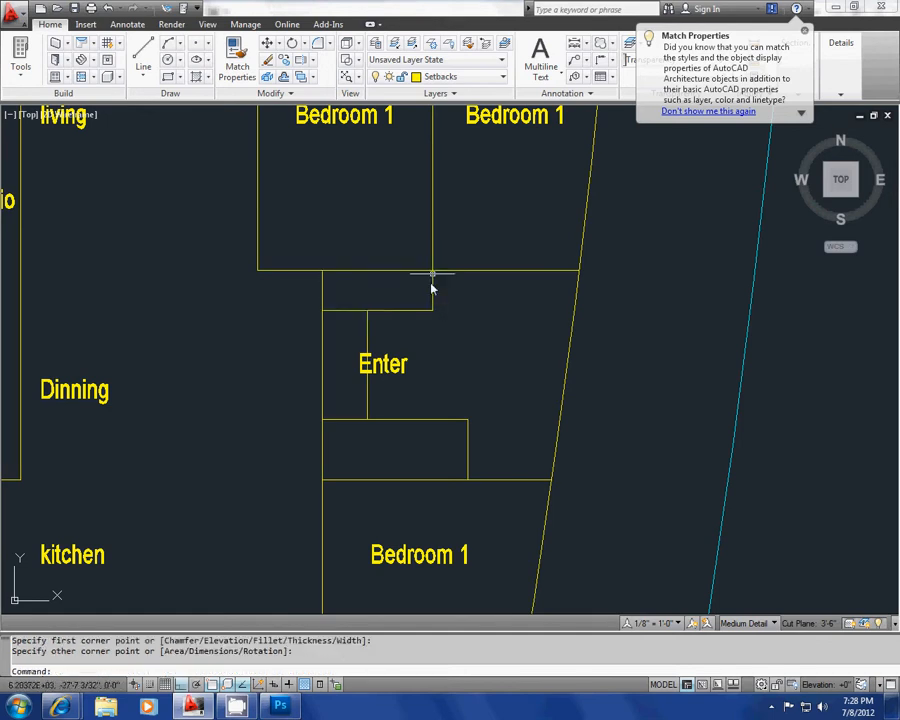
pyautogui.press('Escape')
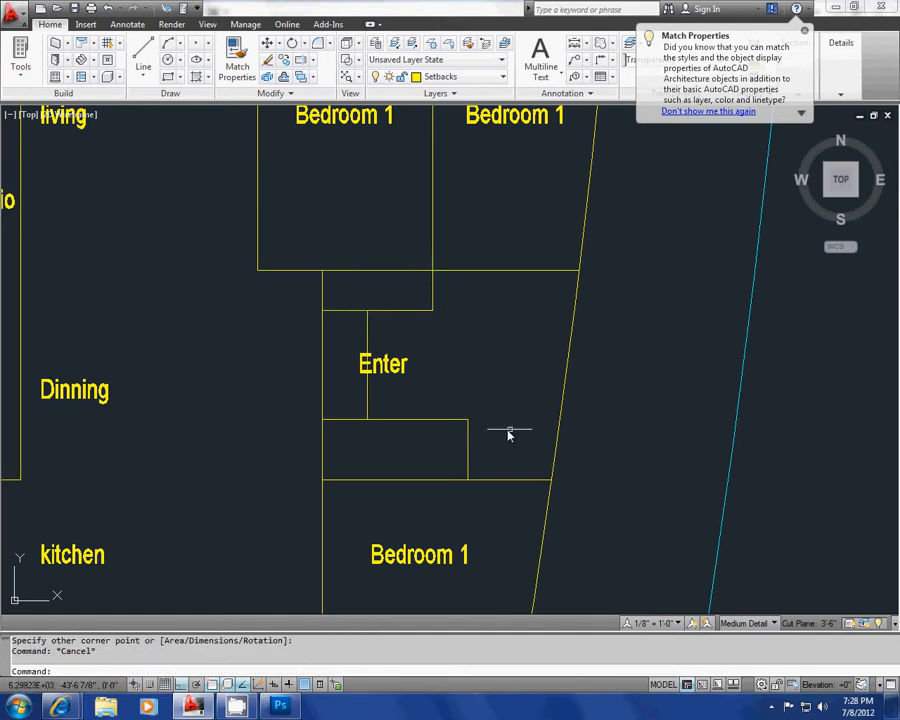
# Draw a vertical polyline across the lower rectangle, continuing the upright rectangle's east edge down to the Bedroom 1 wall.
pyautogui.press('Escape')
pyautogui.write('pl')
pyautogui.press('Return')
pyautogui.click(367, 420)
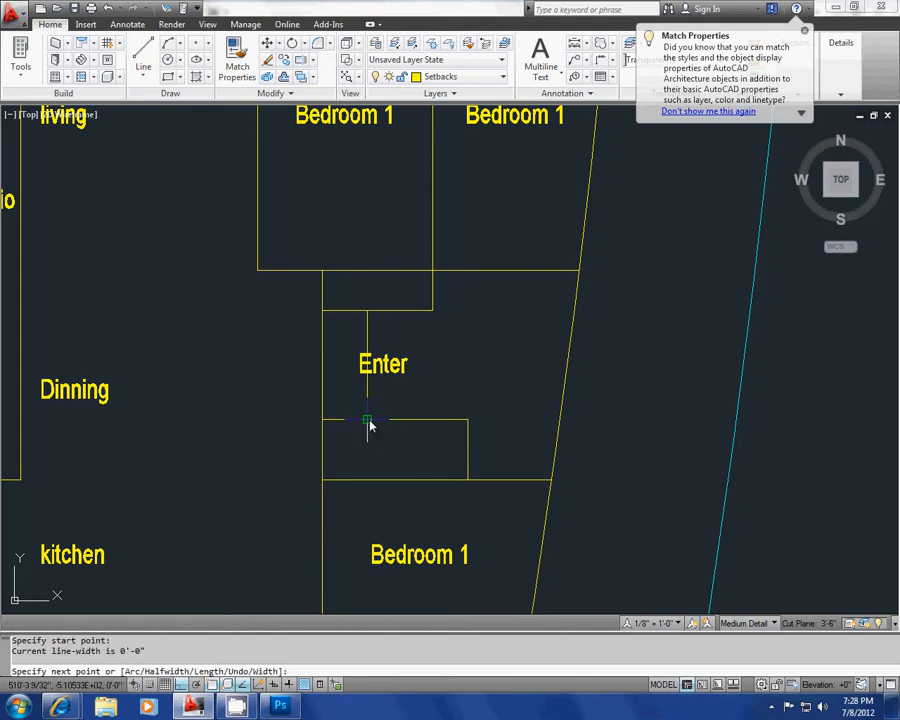
pyautogui.click(367, 480)
pyautogui.press('Escape')
# Draw a second vertical polyline across the lower rectangle, just inside its east edge, as the first stair tread line.
pyautogui.press('Return')
pyautogui.click(455, 420)
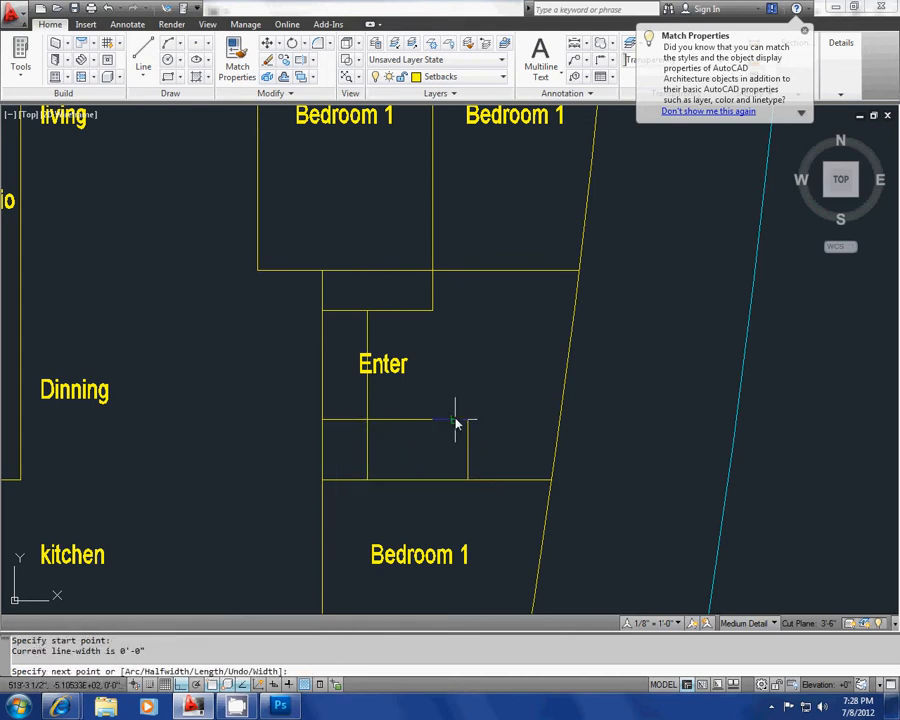
pyautogui.click(455, 480)
pyautogui.press('Escape')
pyautogui.press('Escape')
pyautogui.scroll(3, 457, 470)
pyautogui.write('co')
pyautogui.press('Return')
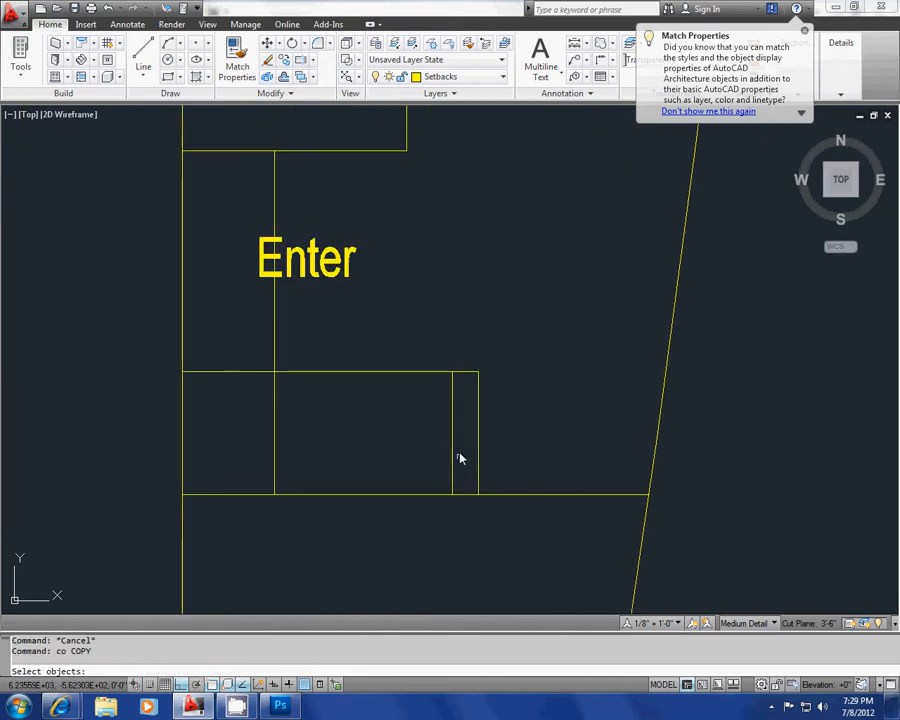
pyautogui.click(458, 458)
pyautogui.click(420, 438)
pyautogui.press('Return')
pyautogui.click(453, 375)
pyautogui.press('Escape')
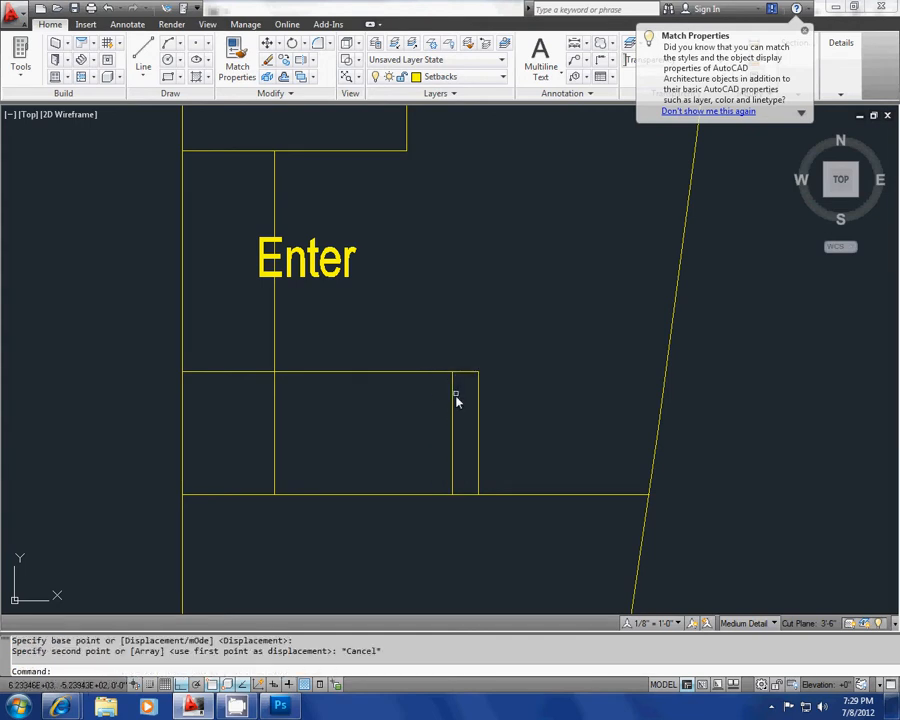
# Copy the first tread line westward six times at equal tread spacing across the lower rectangle to form the stair flight.
pyautogui.write('co')
pyautogui.press('Return')
pyautogui.click(459, 404)
pyautogui.click(443, 416)
pyautogui.press('Return')
pyautogui.click(478, 372)
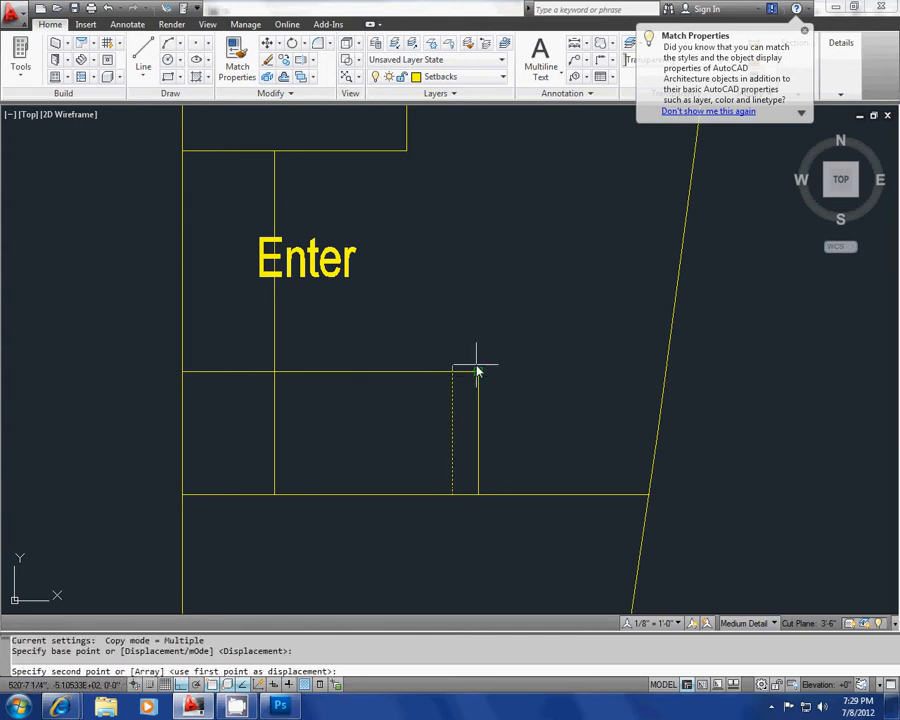
pyautogui.click(452, 372)
pyautogui.click(426, 372)
pyautogui.click(400, 372)
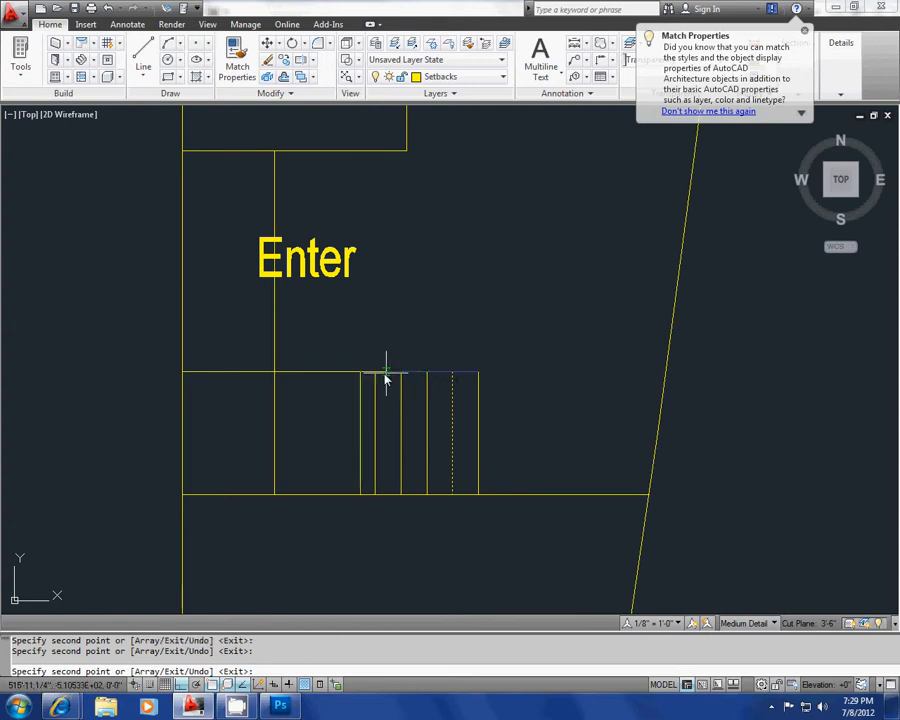
pyautogui.click(349, 374)
pyautogui.click(323, 374)
pyautogui.click(297, 374)
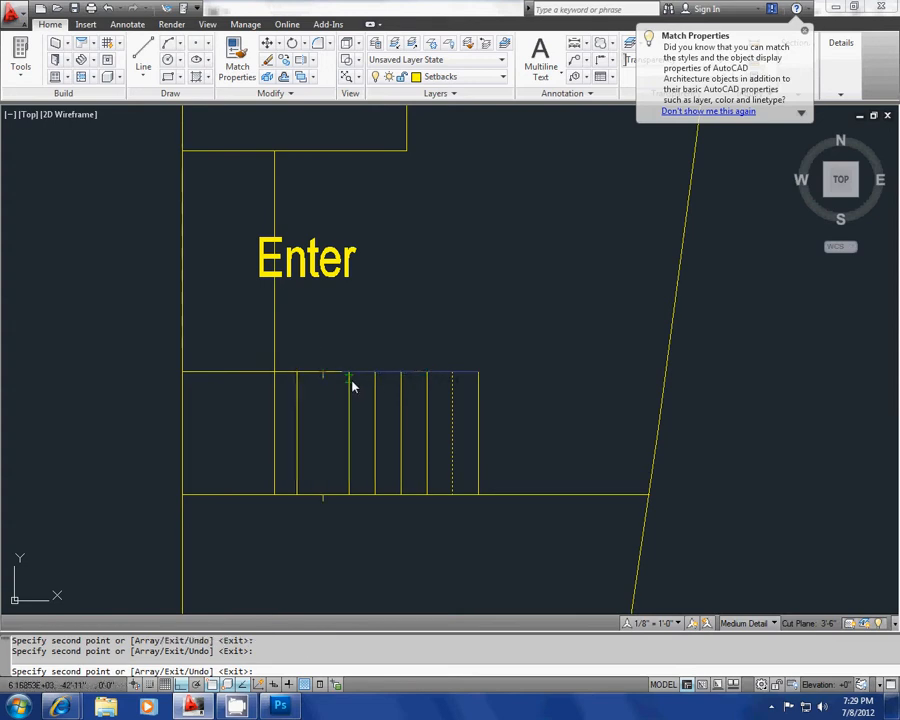
pyautogui.press('Escape')
pyautogui.scroll(-2, 436, 410)
pyautogui.scroll(3, 442, 430)
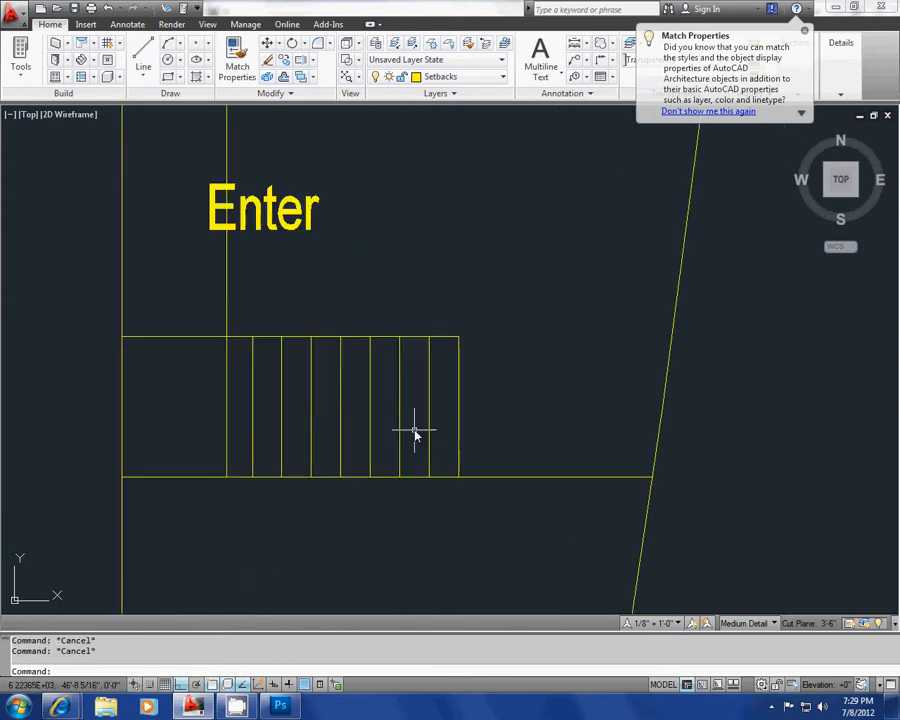
# Delete the six copied tread lines, keeping only the first tread line near the lower rectangle's east edge.
pyautogui.click(415, 428)
pyautogui.click(249, 404)
pyautogui.moveTo(249, 404); pyautogui.dragTo(266, 385, button='middle')
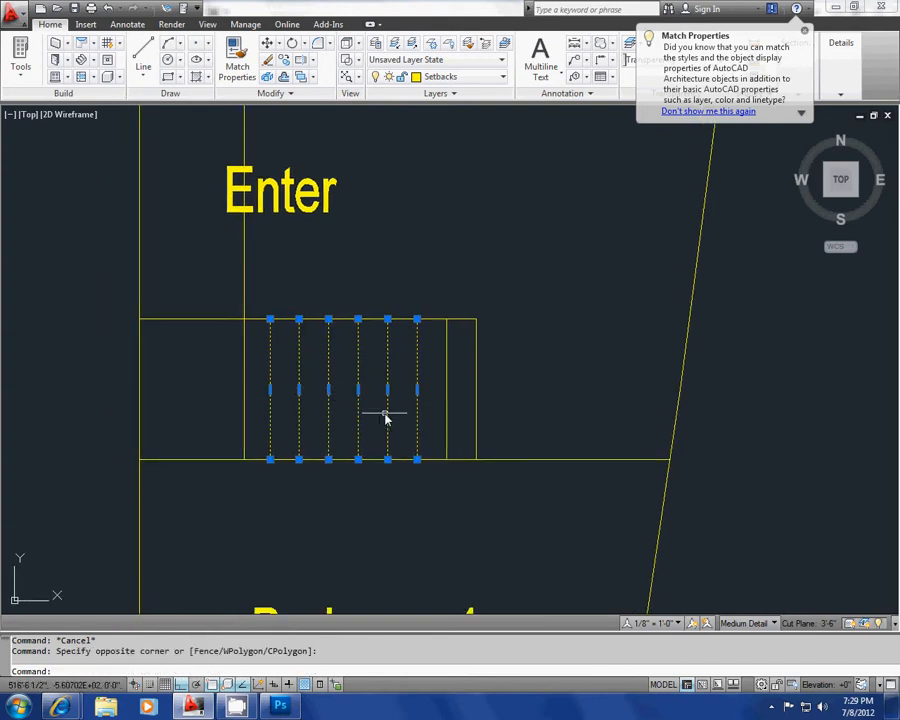
pyautogui.press('Delete')
pyautogui.press('Escape')
pyautogui.press('Escape')
pyautogui.scroll(2, 416, 427)
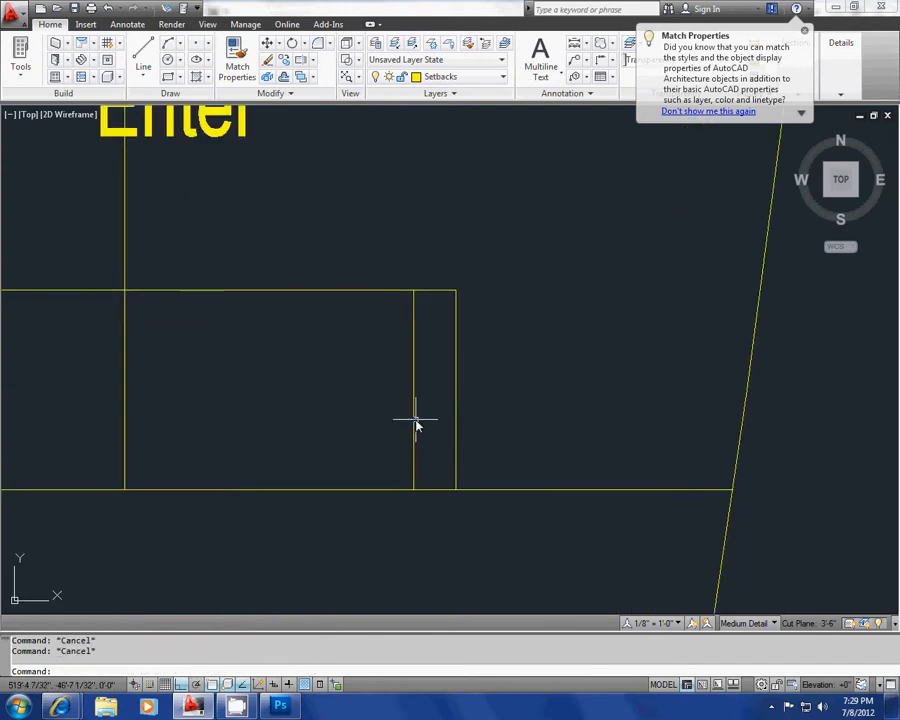
pyautogui.write('o')
pyautogui.press('Return')
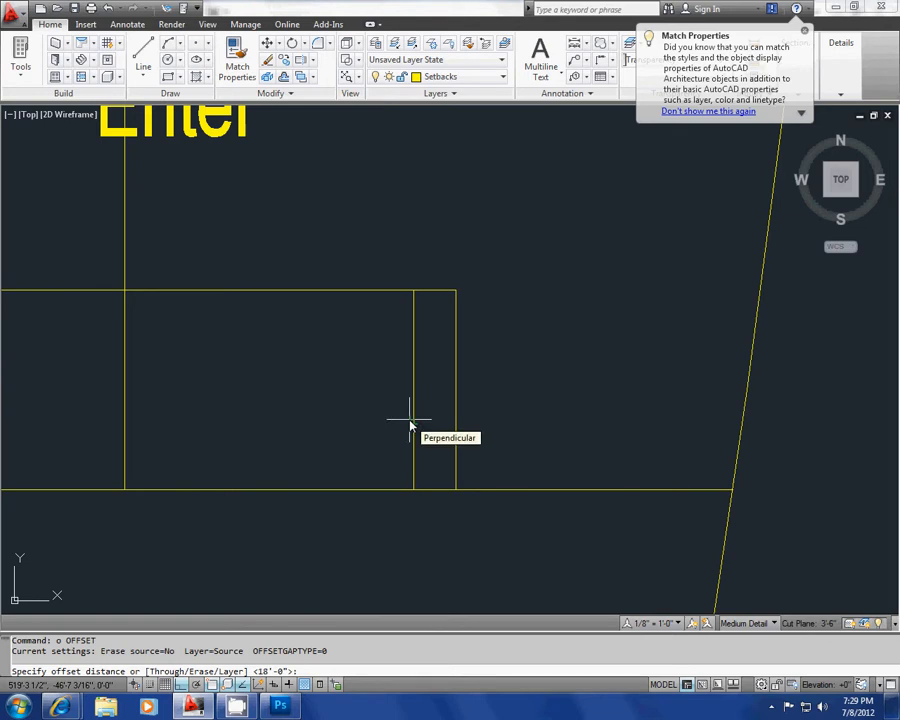
pyautogui.press('Escape')
pyautogui.press('Escape')
# Try to create a path array from the single tread line in the lower rectangle.
pyautogui.write('a')
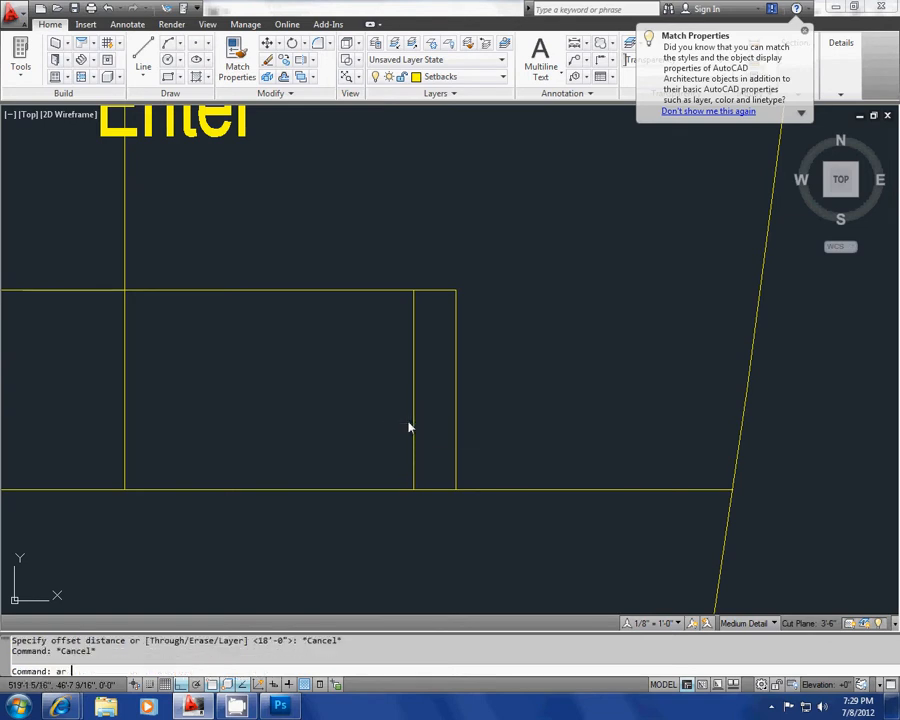
pyautogui.write('r')
pyautogui.press('Return')
pyautogui.click(443, 384)
pyautogui.click(386, 362)
pyautogui.press('Return')
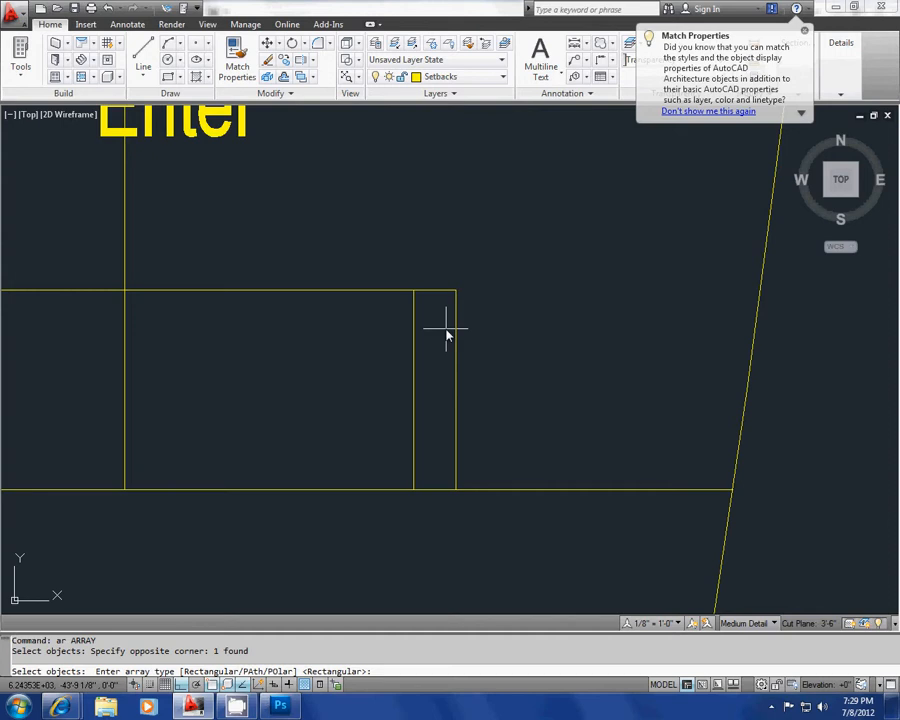
pyautogui.press('Return')
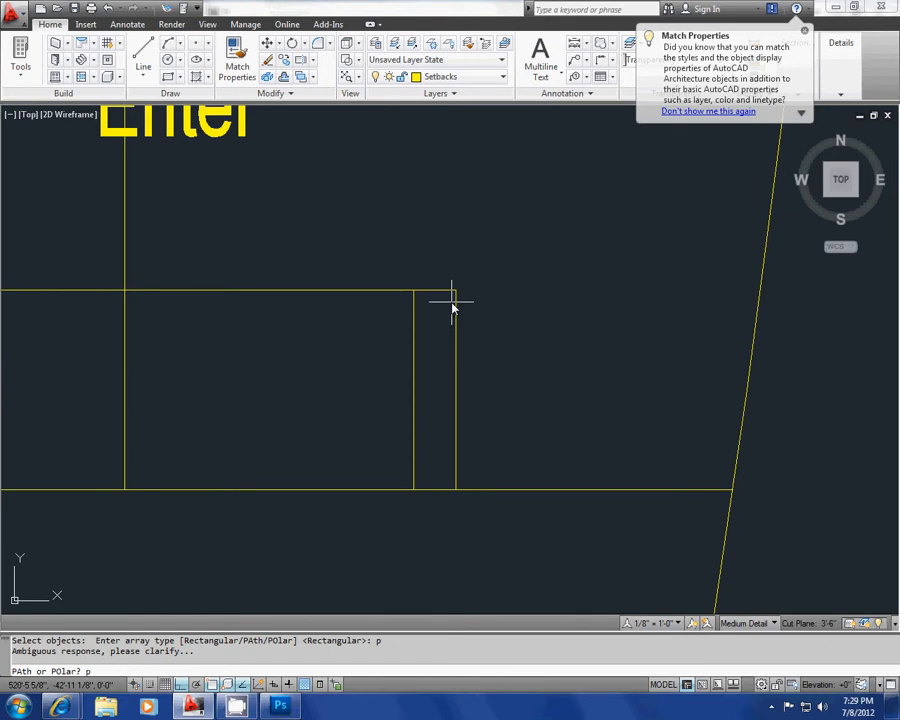
pyautogui.write('path')
pyautogui.press('Return')
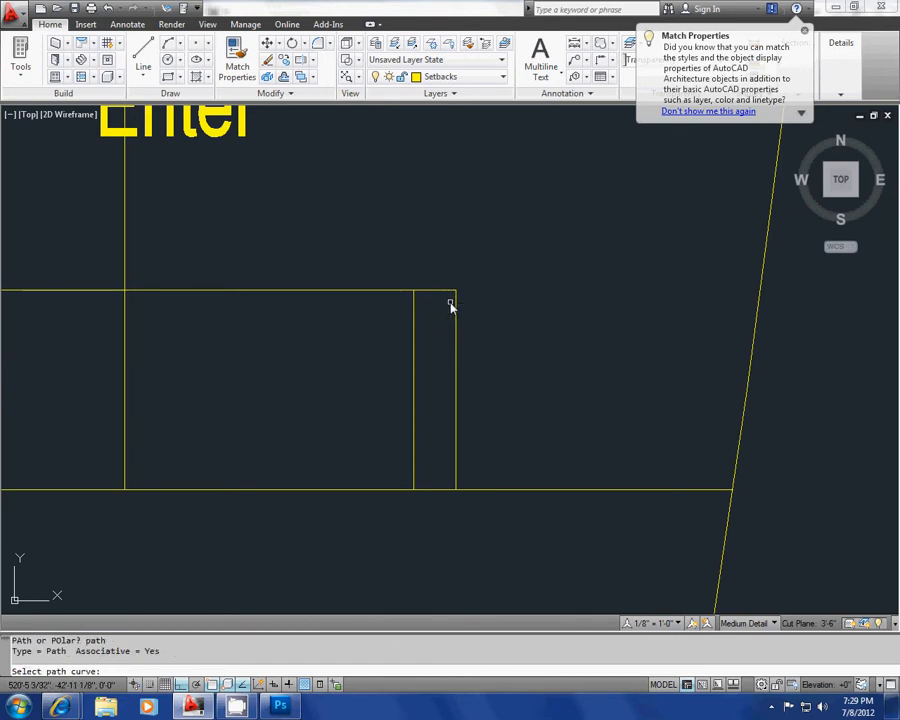
pyautogui.click(413, 310)
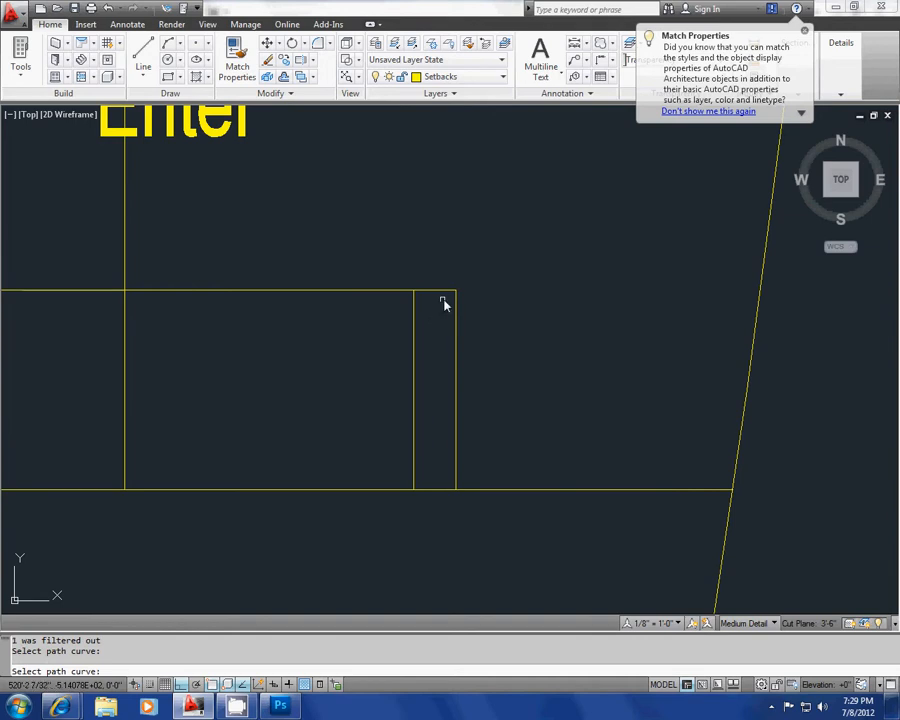
pyautogui.press('Escape')
pyautogui.press('Escape')
# Delete the single tread line inside the lower rectangle's east edge.
pyautogui.scroll(-5, 416, 354)
pyautogui.scroll(4, 418, 358)
pyautogui.click(418, 362)
pyautogui.click(371, 345)
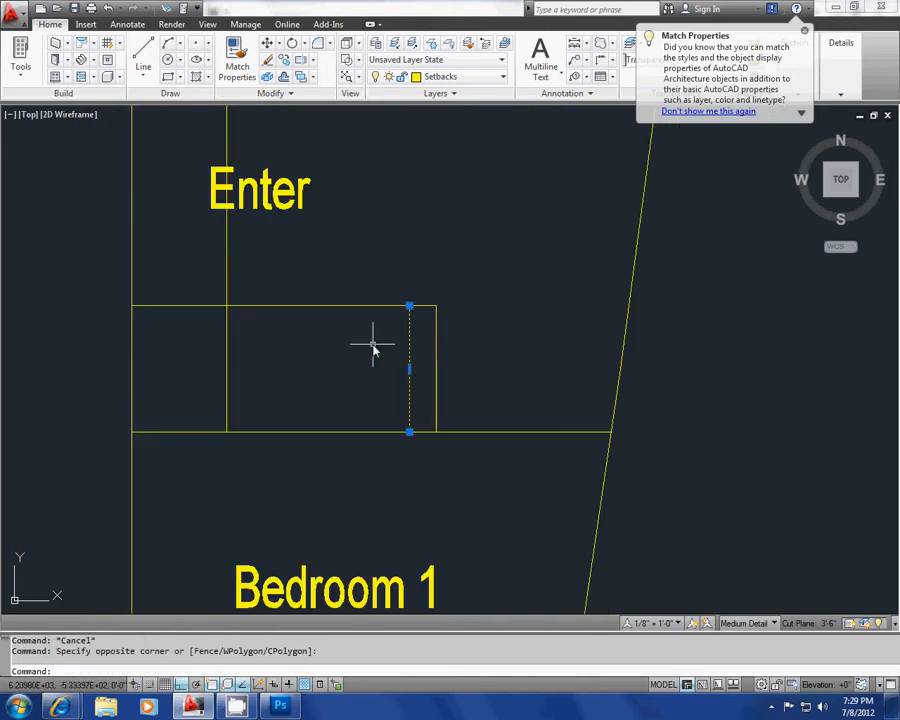
pyautogui.press('Delete')
# Undo the array attempt and the tread line deletions to restore the copied stair treads.
pyautogui.press('Return')
pyautogui.press('Return')
pyautogui.press('Return')
pyautogui.press('Return')
pyautogui.press('Return')
pyautogui.press('Return')
pyautogui.press('Return')
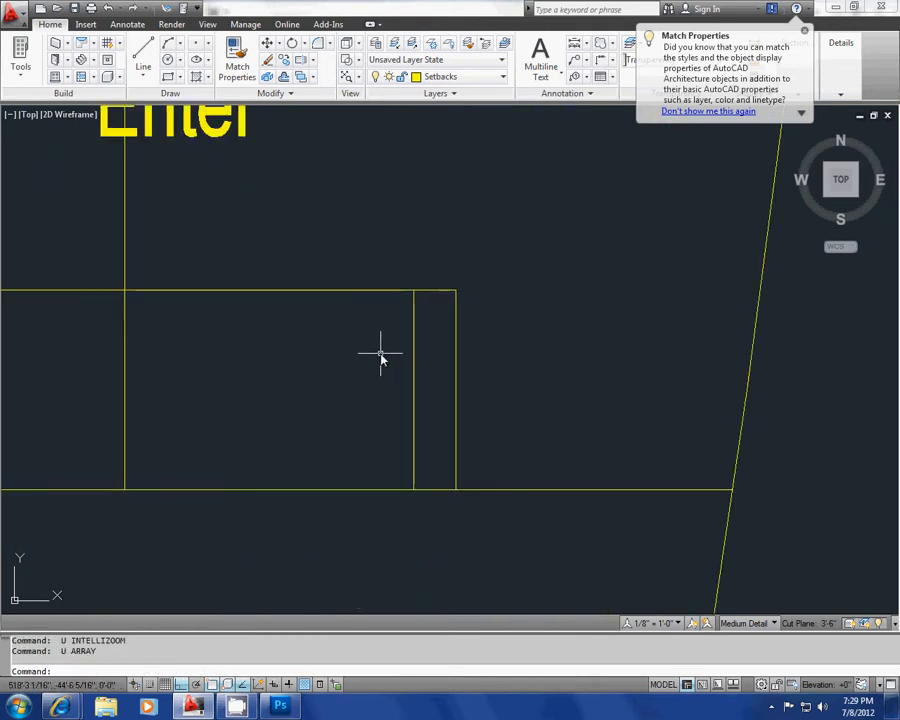
pyautogui.scroll(-4, 432, 394)
pyautogui.scroll(6, 432, 398)
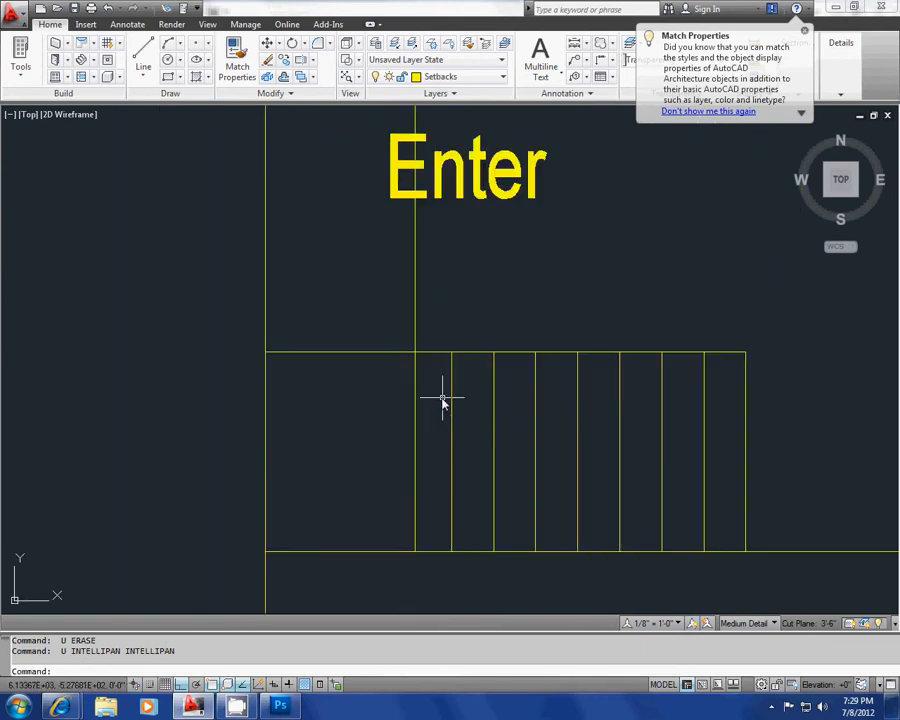
pyautogui.scroll(-4, 444, 400)
pyautogui.moveTo(490, 410); pyautogui.dragTo(423, 439, button='middle')
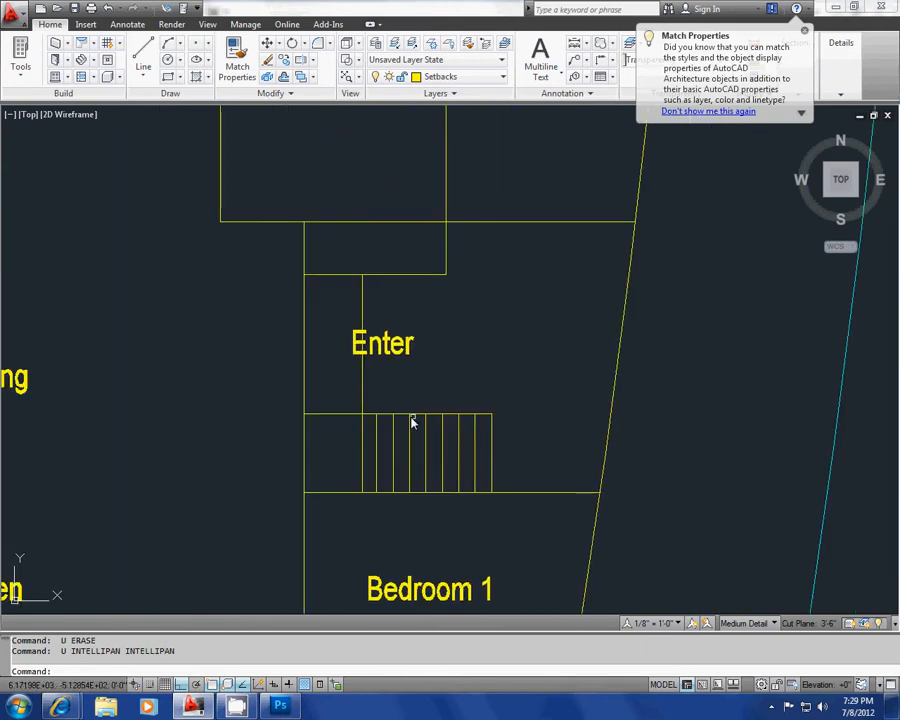
pyautogui.moveTo(362, 364); pyautogui.dragTo(353, 484, button='middle')
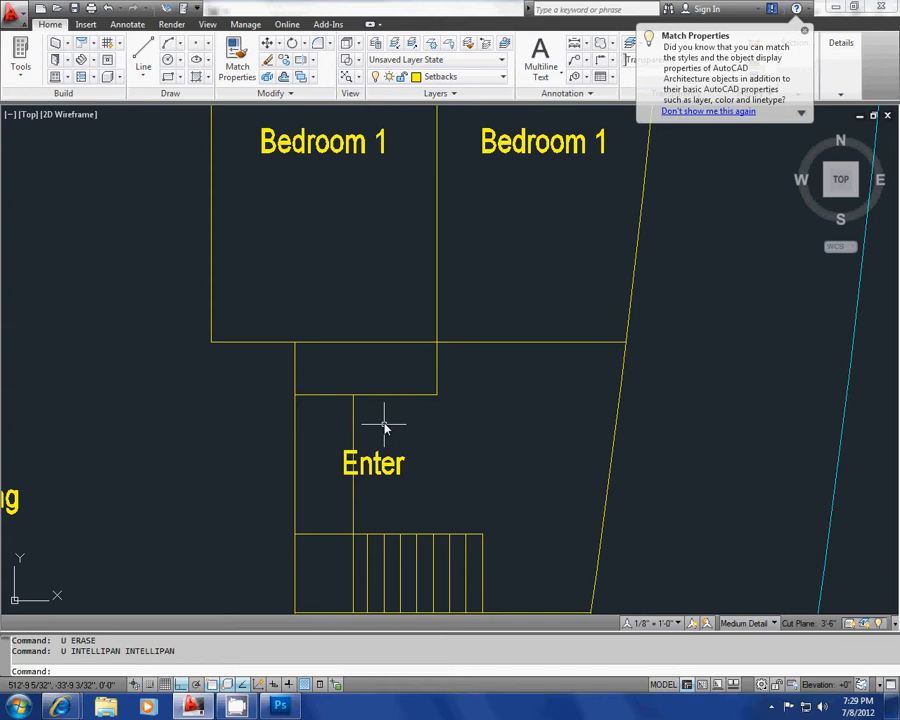
pyautogui.moveTo(446, 411); pyautogui.dragTo(478, 441, button='middle')
pyautogui.scroll(2, 485, 425)
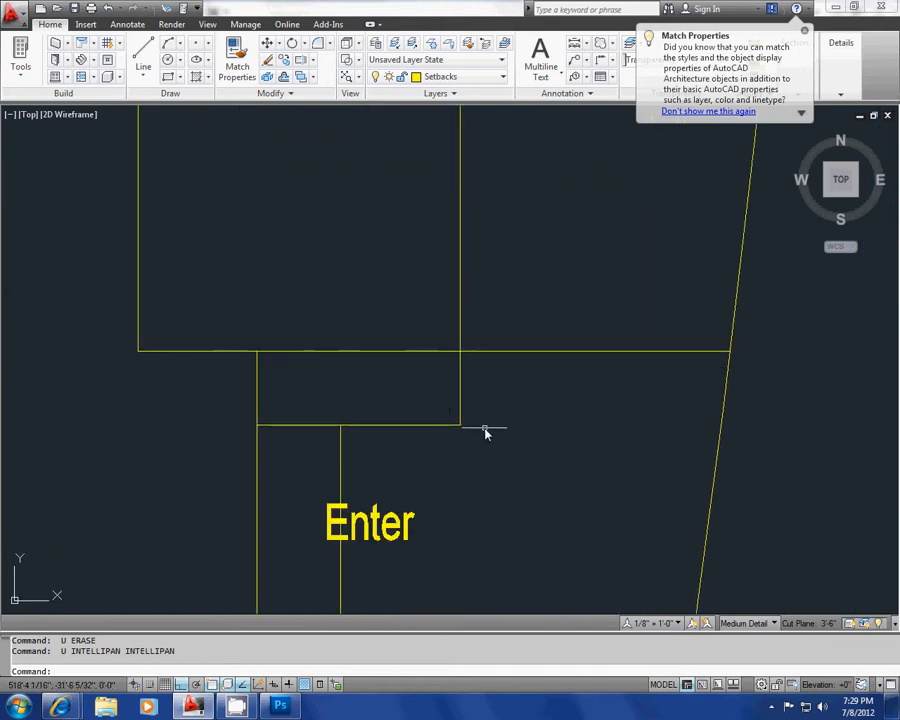
pyautogui.scroll(-3, 520, 426)
pyautogui.scroll(2, 426, 428)
pyautogui.click(416, 463)
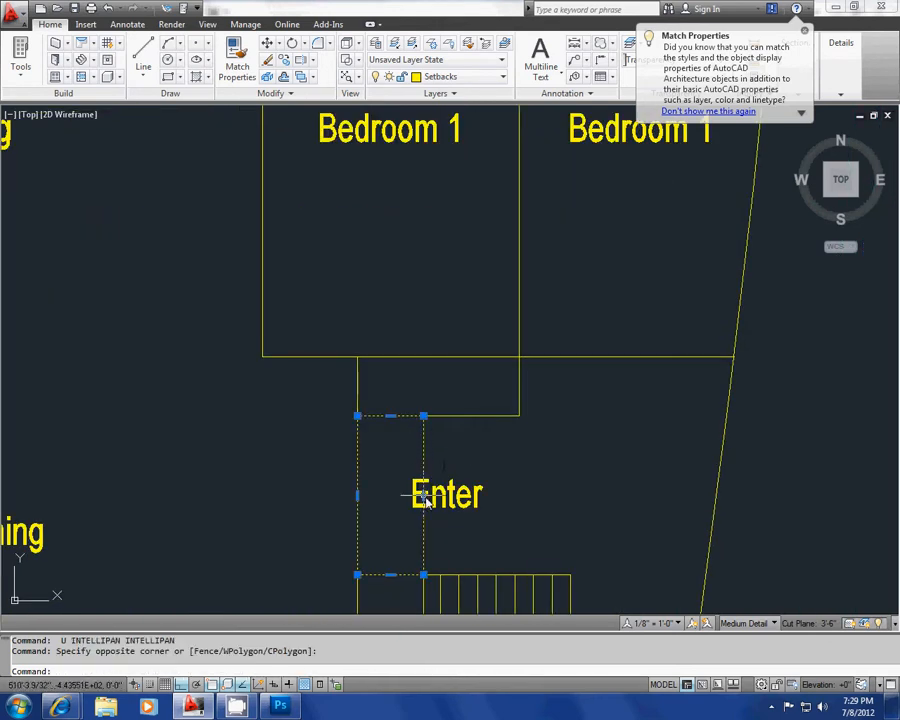
pyautogui.click(424, 495)
pyautogui.press('Escape')
pyautogui.press('Escape')
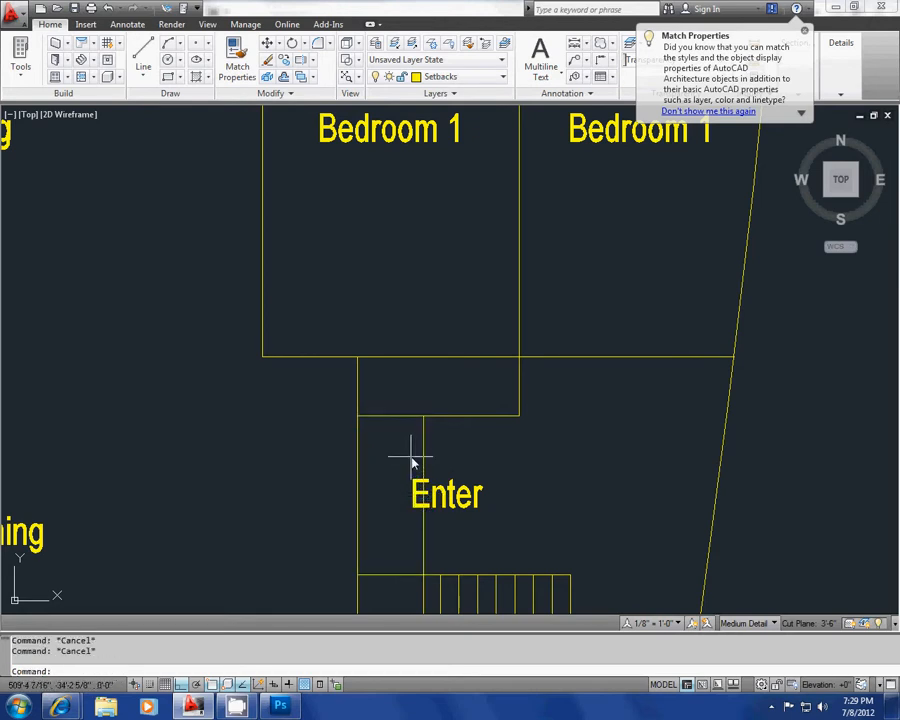
# Stretch the east edge of the horizontal rectangle below the upper bedrooms eastward to align with the lower stair flight's east edge.
pyautogui.moveTo(411, 457)
pyautogui.mouseDown(button='middle')
pyautogui.moveTo(466, 419)
pyautogui.moveTo(429, 411)
pyautogui.moveTo(418, 424)
pyautogui.mouseUp(button='middle')
pyautogui.moveTo(476, 434); pyautogui.dragTo(448, 387, button='middle')
pyautogui.moveTo(451, 446); pyautogui.dragTo(418, 406, button='middle')
pyautogui.click(449, 350)
pyautogui.click(416, 316)
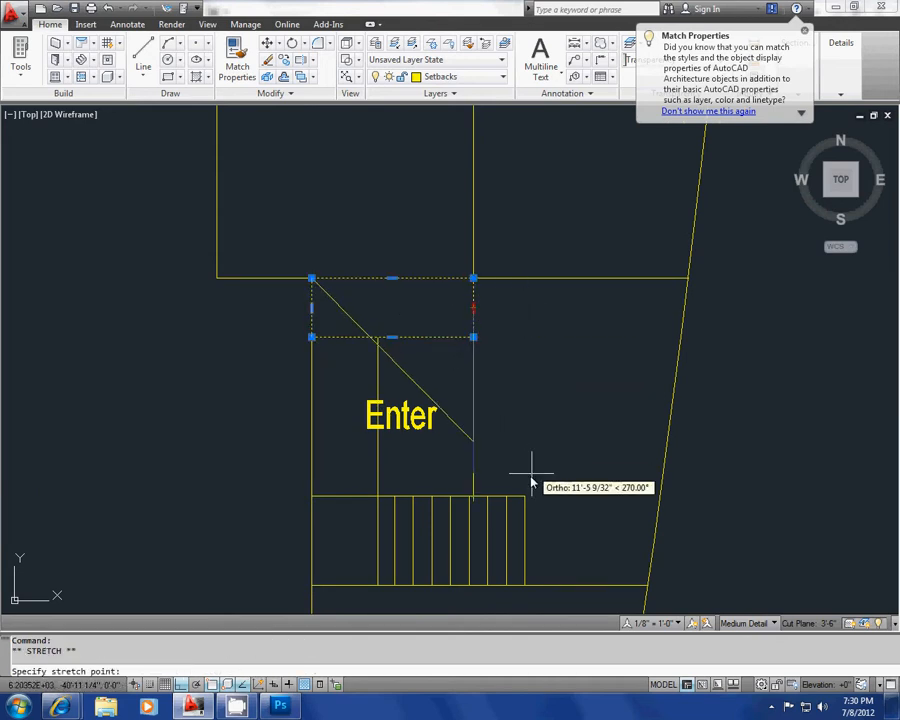
pyautogui.click(525, 321)
pyautogui.press('Escape')
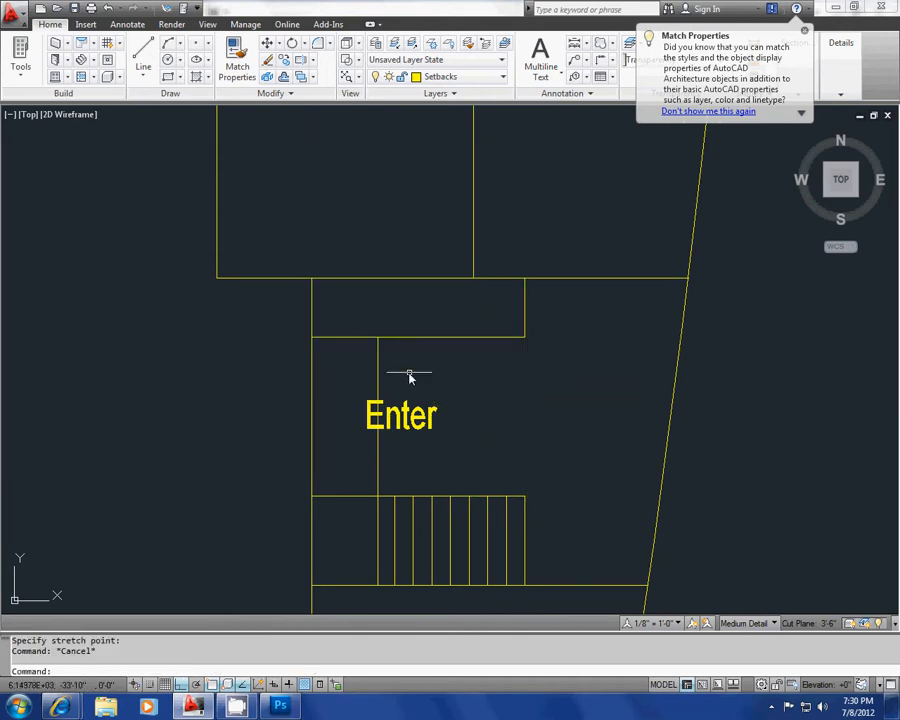
pyautogui.scroll(-5, 410, 378)
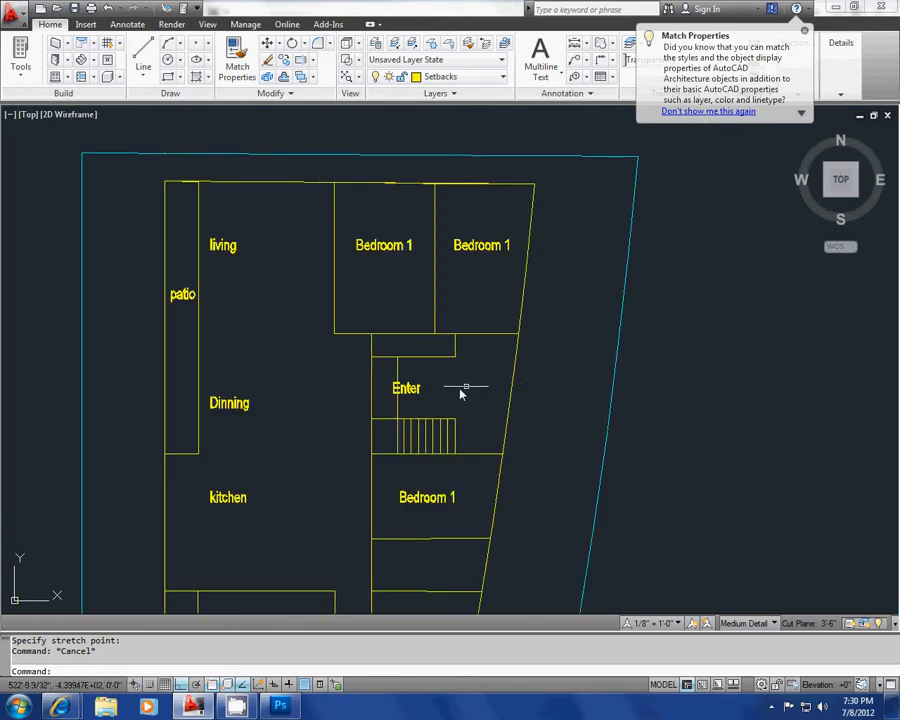
pyautogui.scroll(2, 420, 402)
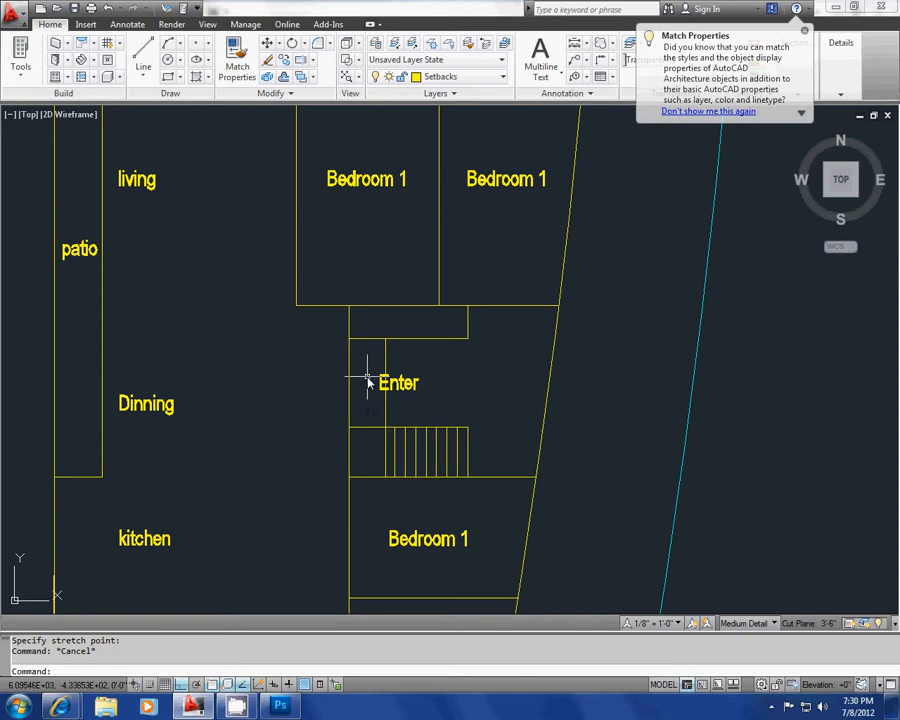
pyautogui.scroll(-6, 380, 404)
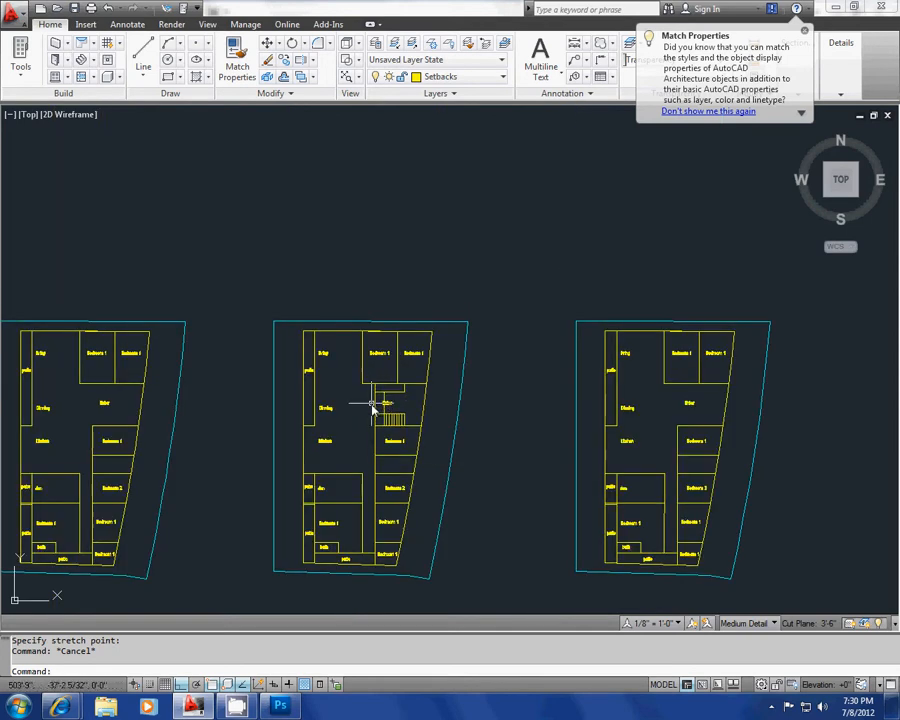
pyautogui.scroll(6, 373, 400)
pyautogui.press('Escape')
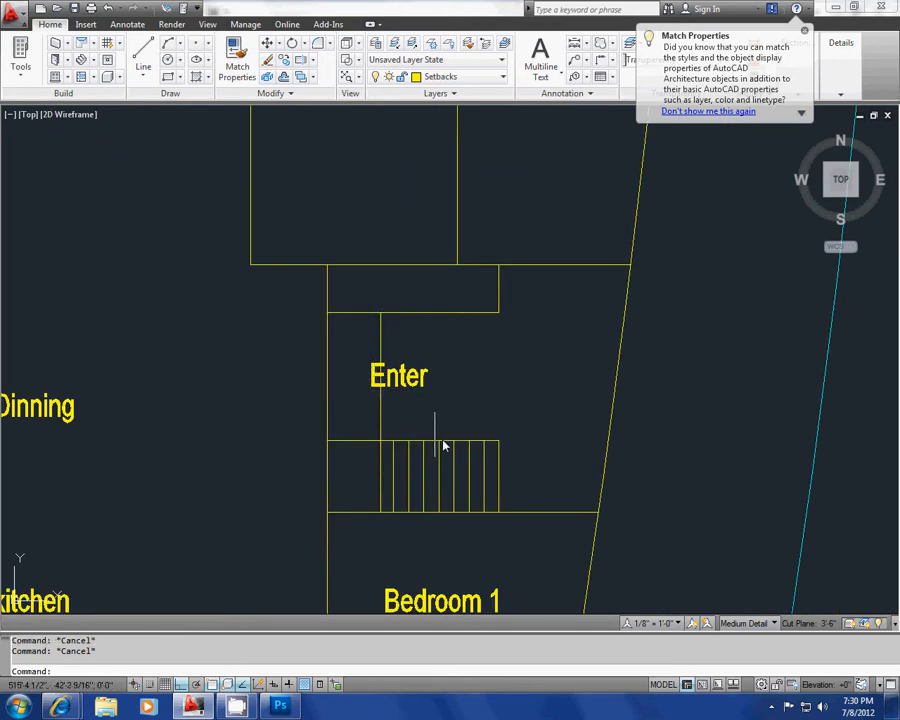
# Copy the seven tread lines straight north, from the lower stair rectangle's southeast corner to the upper rectangle's southeast corner.
pyautogui.click(490, 468)
pyautogui.click(390, 463)
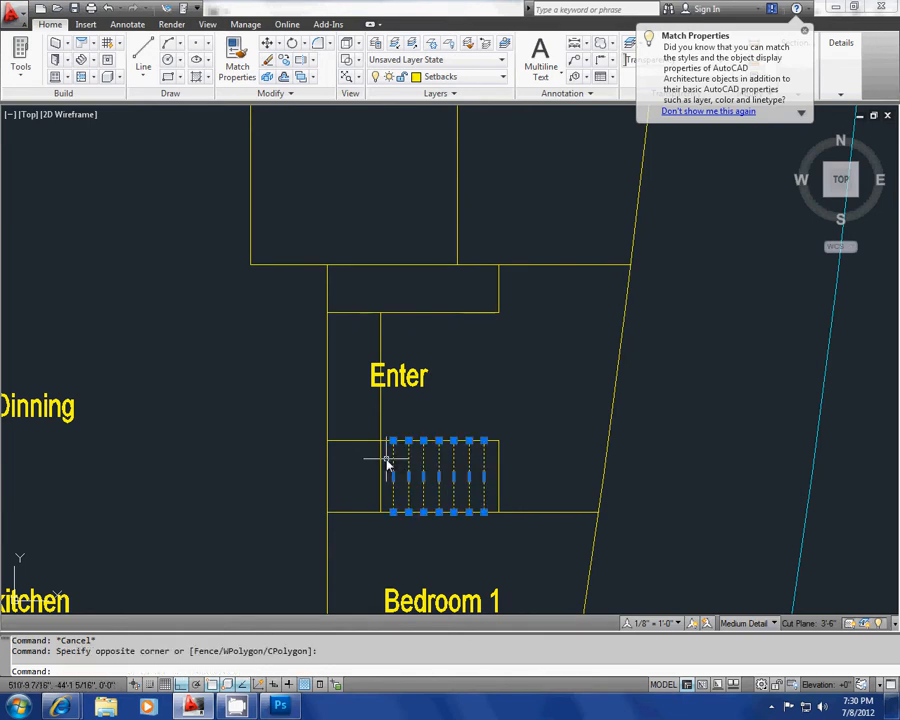
pyautogui.write('co')
pyautogui.press('Return')
pyautogui.click(491, 442)
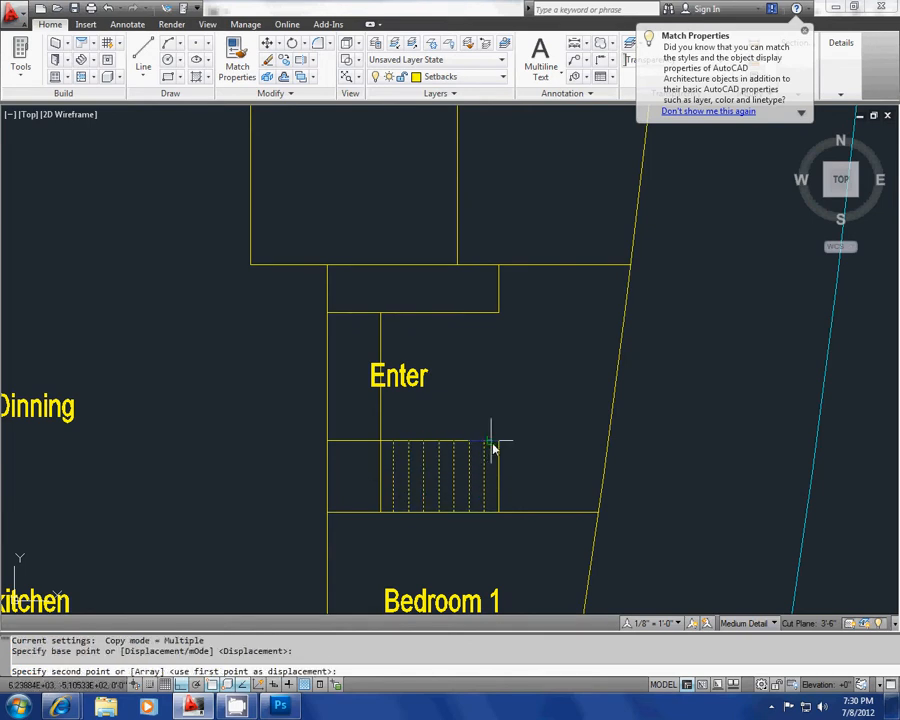
pyautogui.press('Escape')
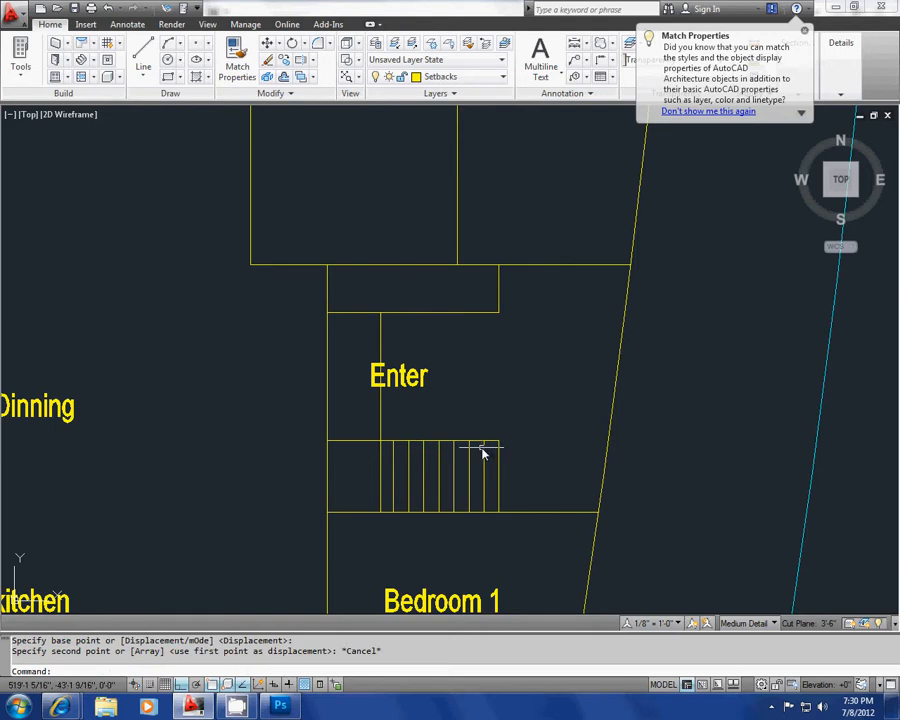
pyautogui.scroll(5, 477, 485)
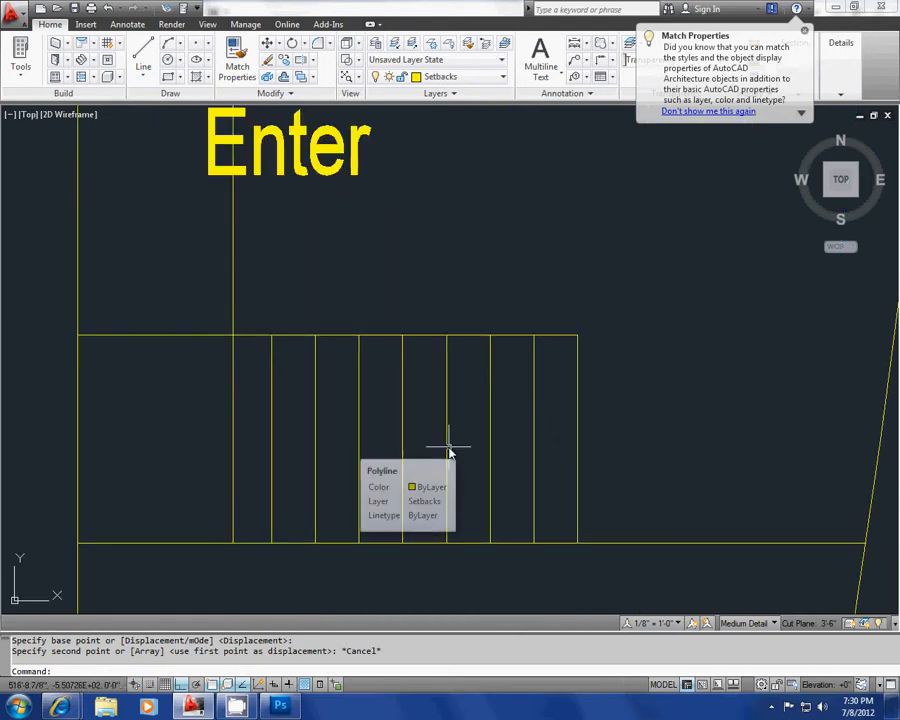
pyautogui.write('co')
pyautogui.press('Return')
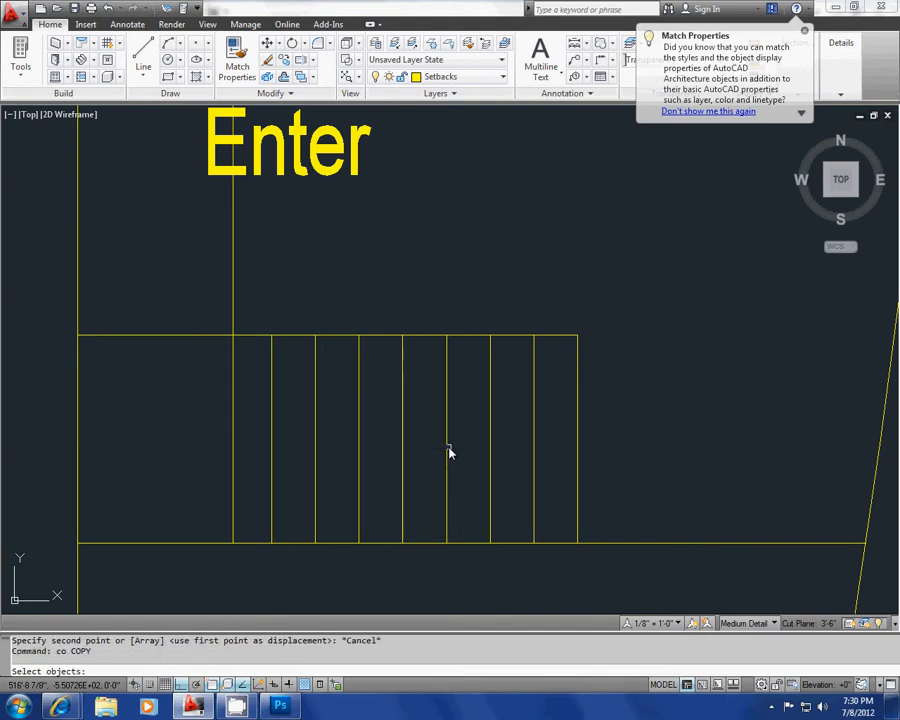
pyautogui.write('p')
pyautogui.press('Return')
pyautogui.scroll(-7, 498, 435)
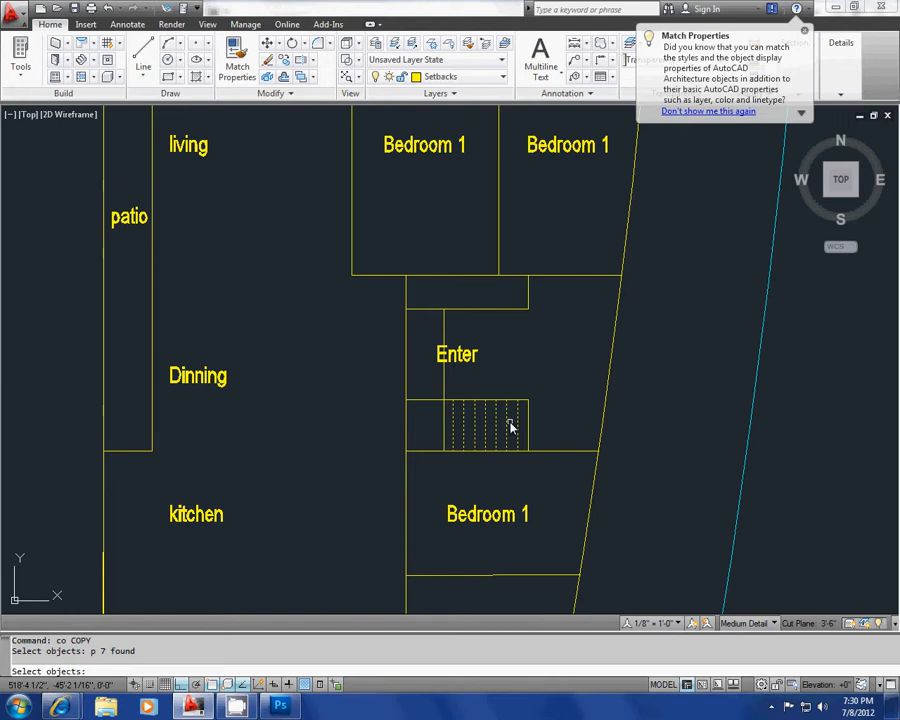
pyautogui.press('Return')
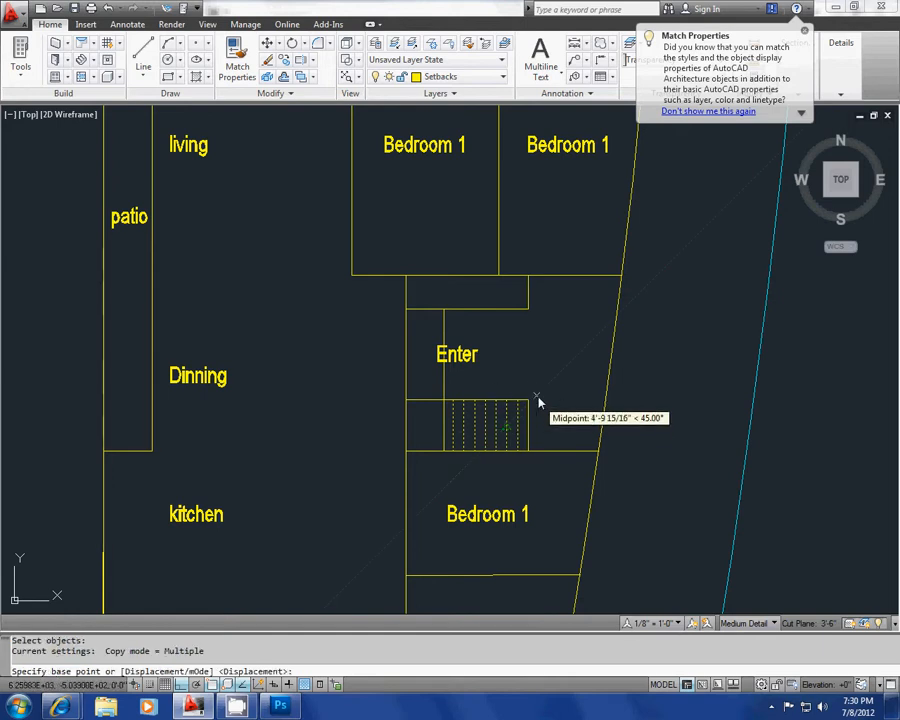
pyautogui.moveTo(538, 398); pyautogui.dragTo(520, 466, button='middle')
pyautogui.click(508, 515)
pyautogui.scroll(5, 506, 378)
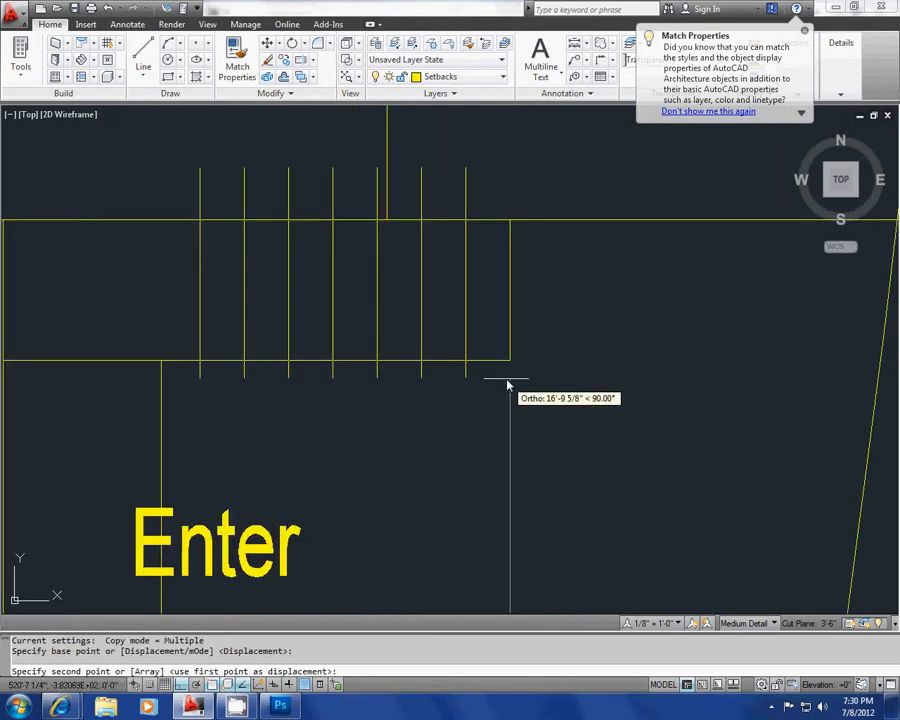
pyautogui.scroll(-2, 474, 398)
pyautogui.scroll(-2, 480, 380)
pyautogui.press('Escape')
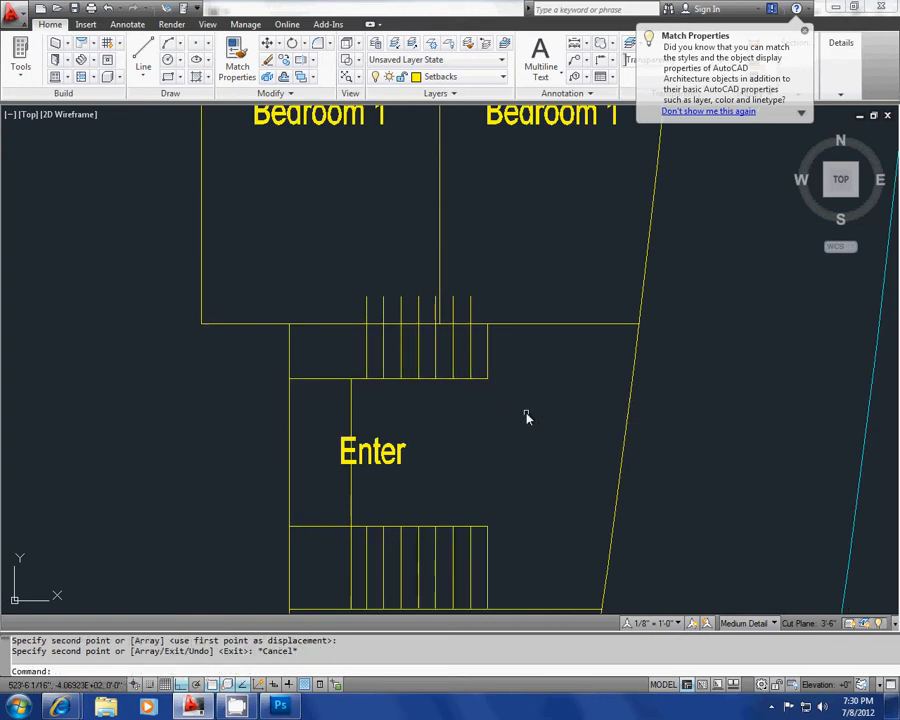
pyautogui.scroll(-3, 524, 410)
pyautogui.scroll(3, 545, 385)
pyautogui.moveTo(555, 367); pyautogui.dragTo(476, 374, button='middle')
pyautogui.moveTo(459, 434); pyautogui.dragTo(392, 418, button='middle')
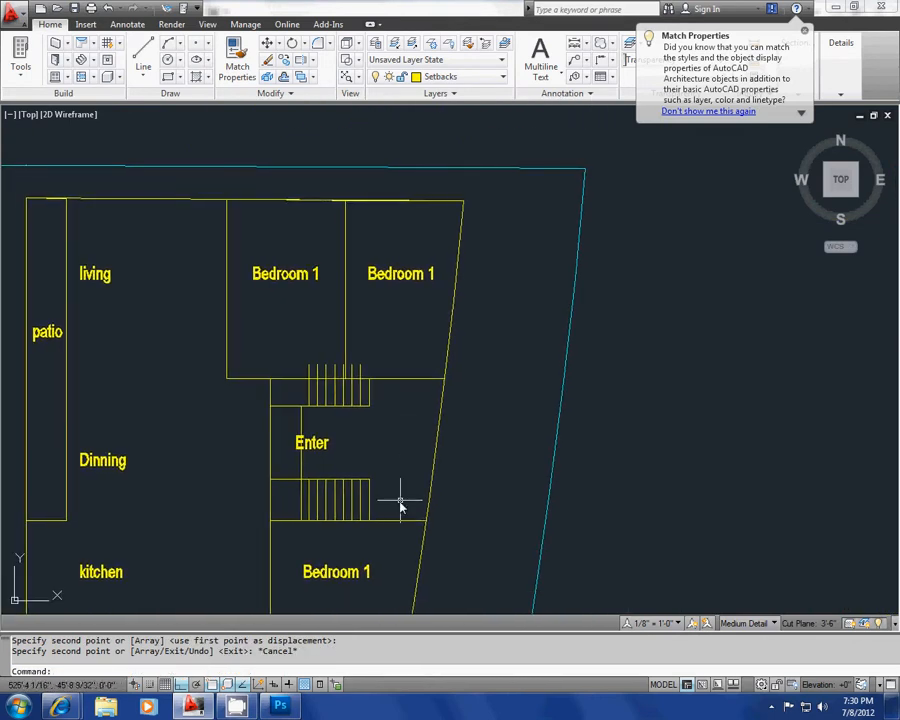
pyautogui.moveTo(445, 436); pyautogui.dragTo(354, 408, button='middle')
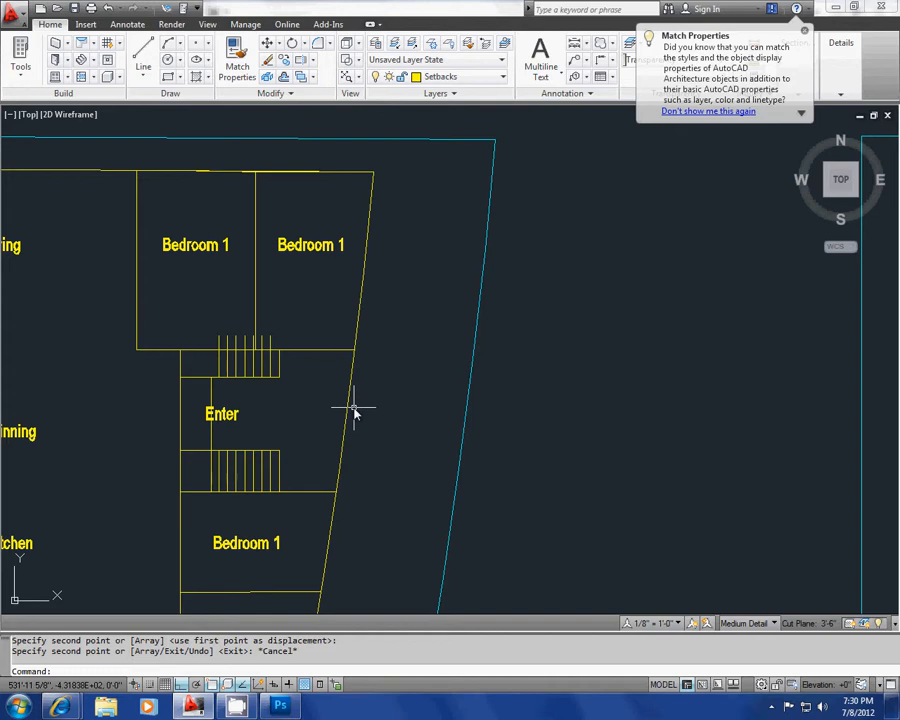
pyautogui.moveTo(354, 411); pyautogui.dragTo(328, 348, button='middle')
pyautogui.write('m')
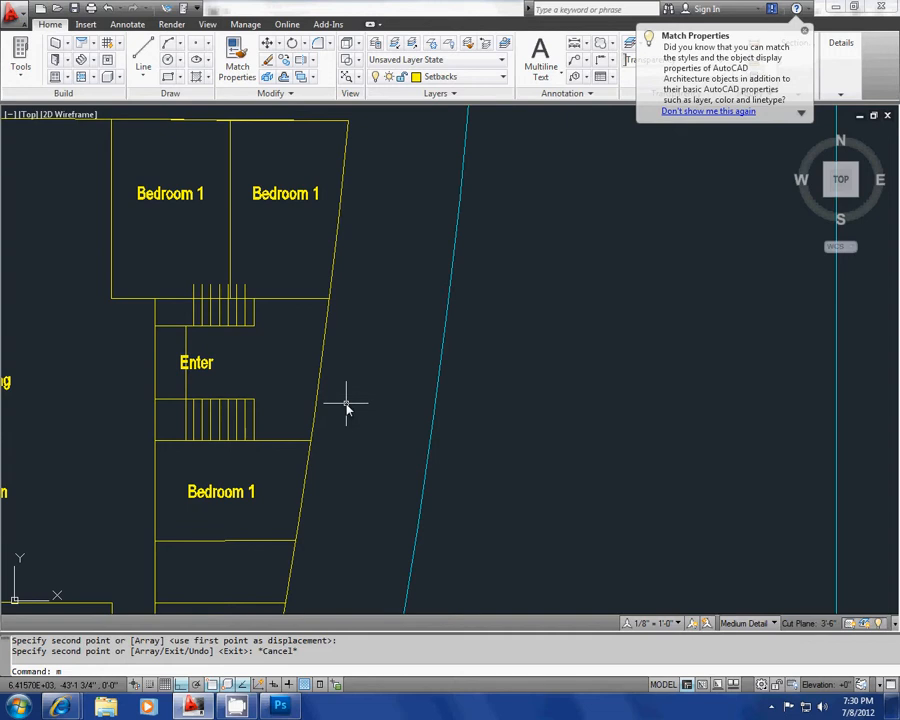
pyautogui.press('Return')
pyautogui.write('p')
pyautogui.press('Return')
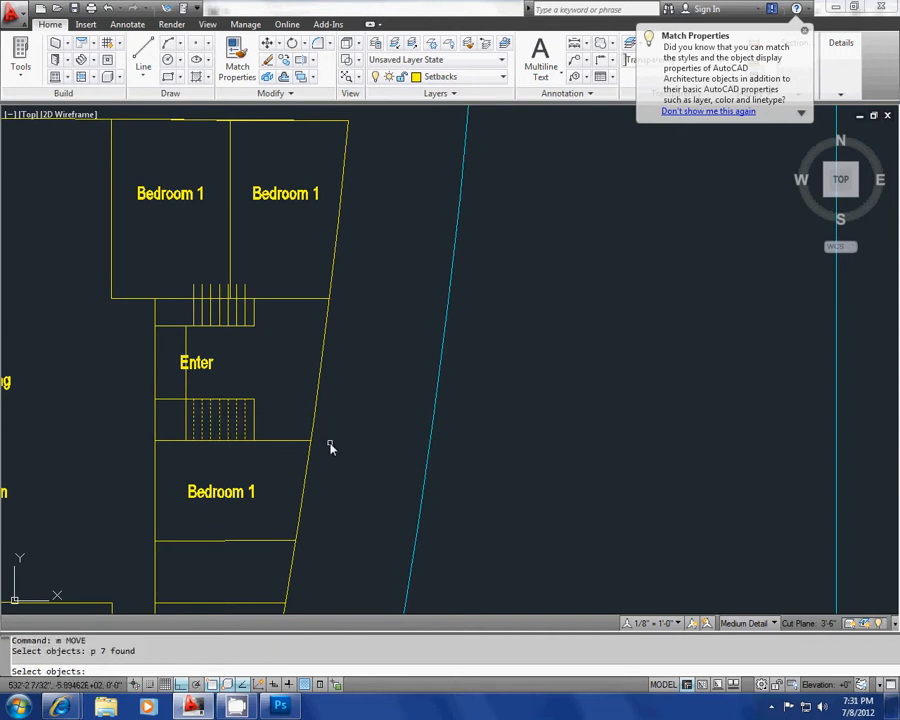
pyautogui.moveTo(209, 458); pyautogui.dragTo(253, 454, button='middle')
pyautogui.scroll(3, 253, 454)
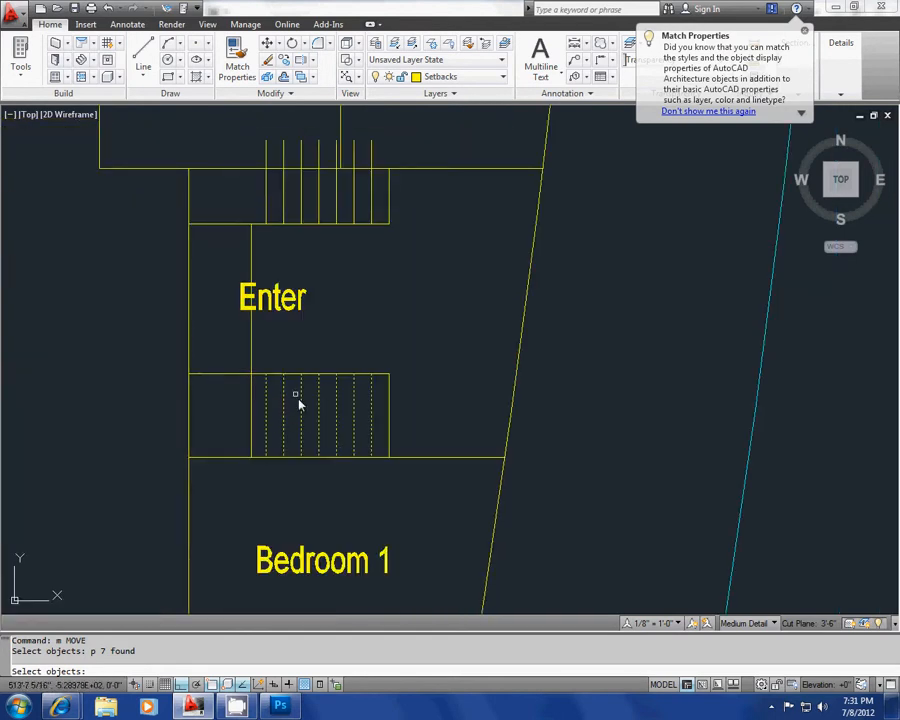
pyautogui.press('Return')
pyautogui.press('Escape')
pyautogui.scroll(-2, 376, 329)
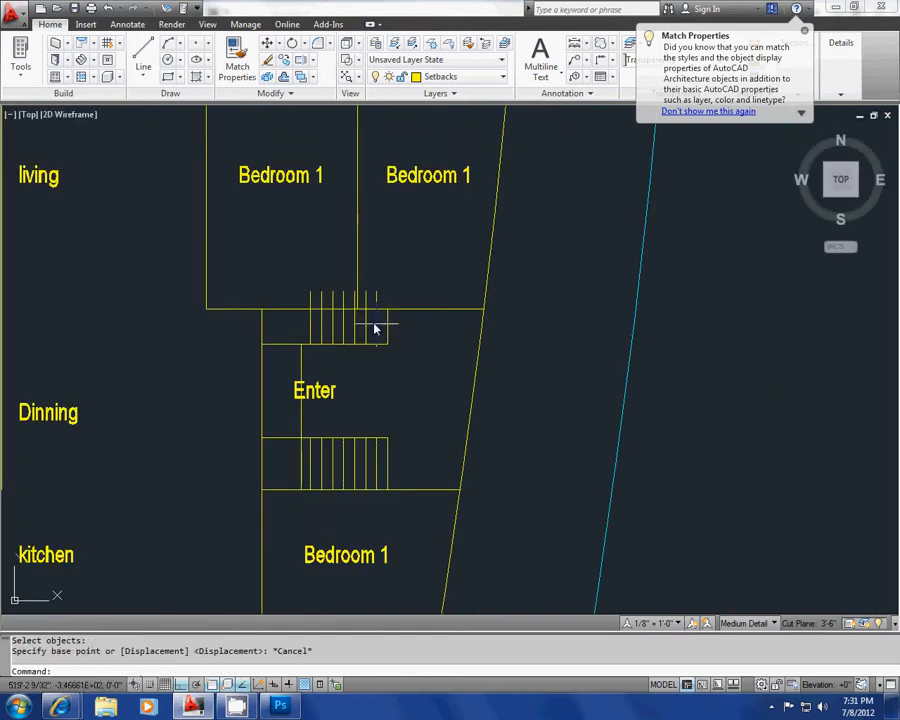
# Move the upper stair flight's rectangle straight south by about 1'-8 1/4".
pyautogui.scroll(4, 376, 329)
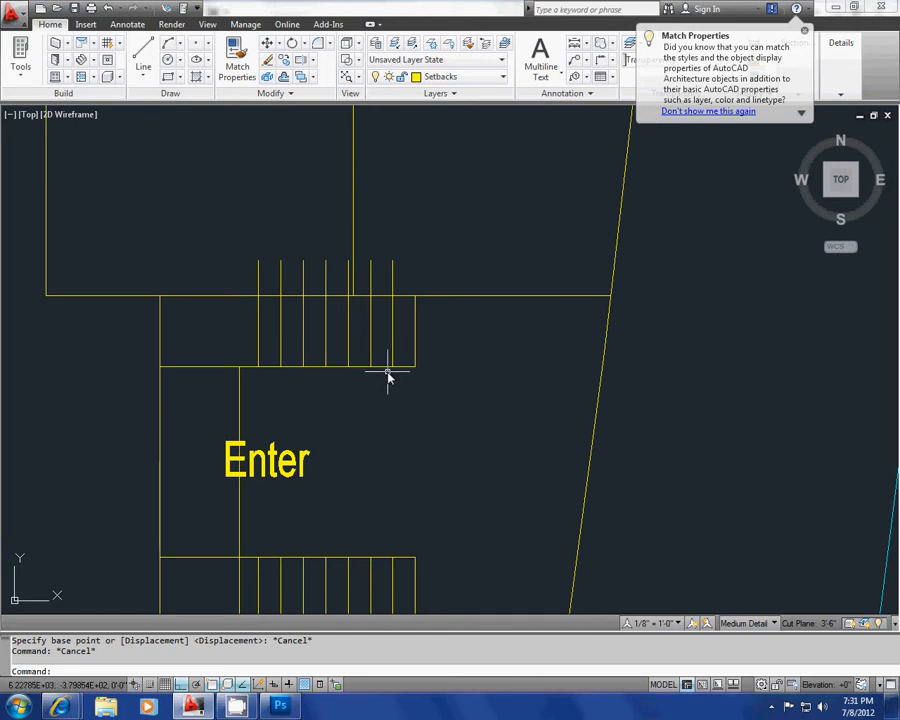
pyautogui.press('Return')
pyautogui.click(406, 369)
pyautogui.press('Return')
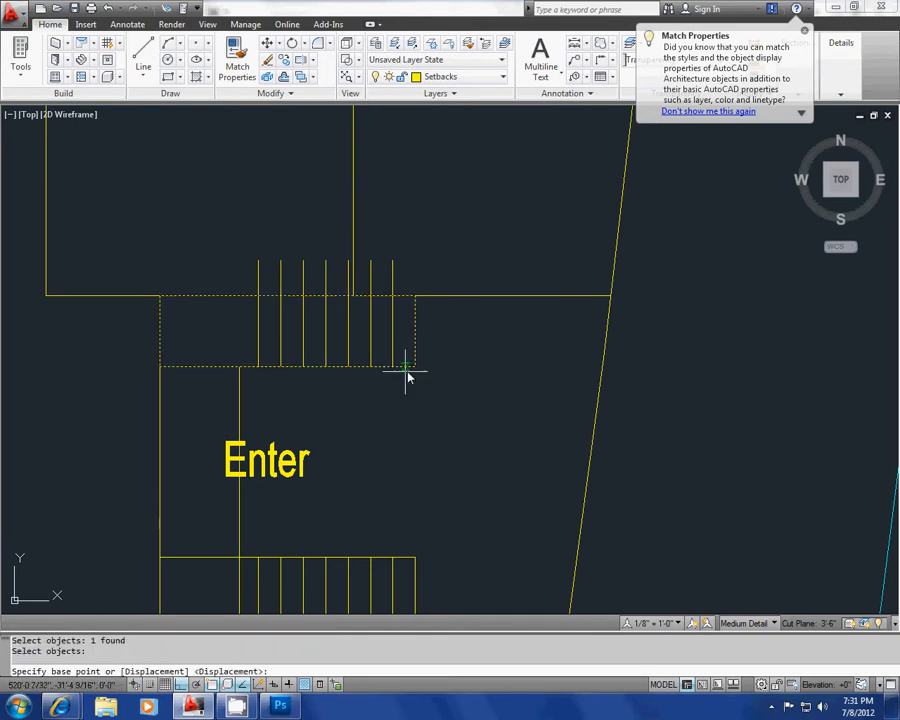
pyautogui.click(410, 367)
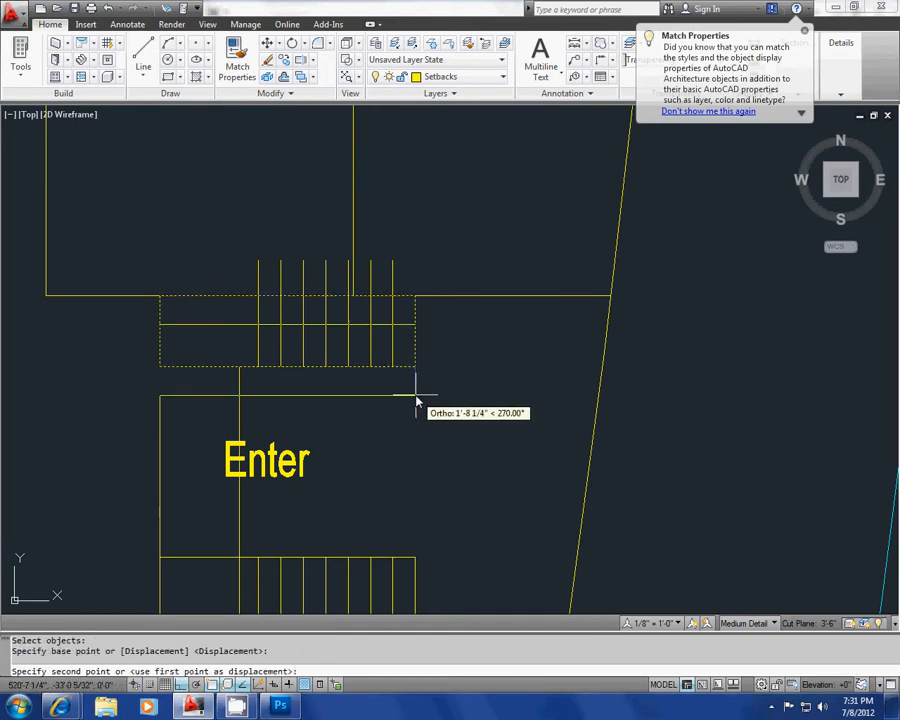
pyautogui.click(410, 395)
pyautogui.press('Escape')
pyautogui.press('Escape')
# Stretch the north edge of the upper stair rectangle up to the south wall line of the upper bedrooms.
pyautogui.click(412, 324)
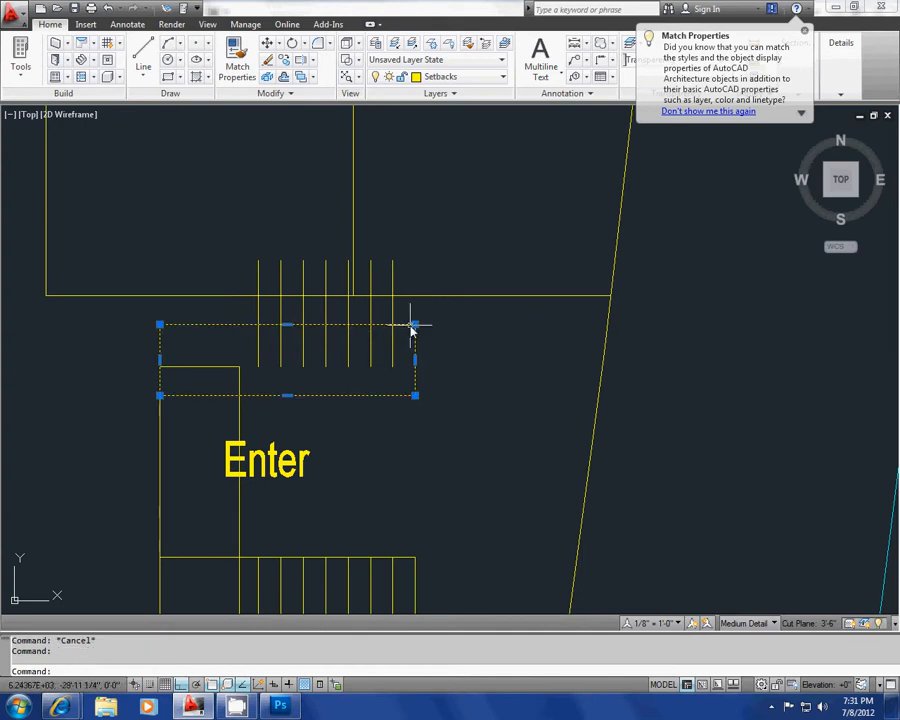
pyautogui.click(287, 326)
pyautogui.click(286, 296)
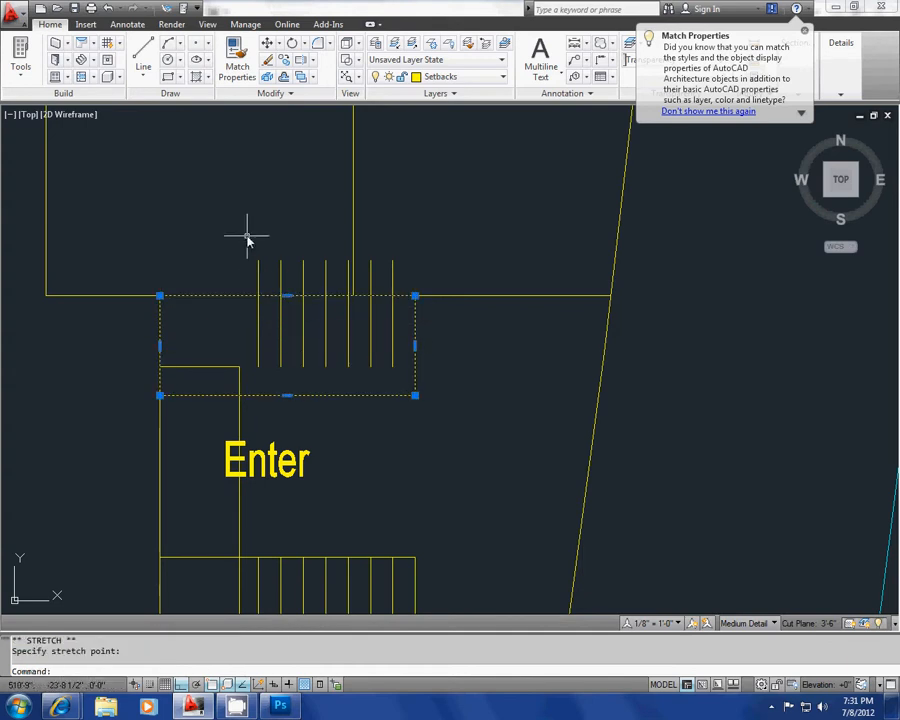
pyautogui.click(248, 236)
pyautogui.click(393, 375)
pyautogui.press('Escape')
pyautogui.press('Escape')
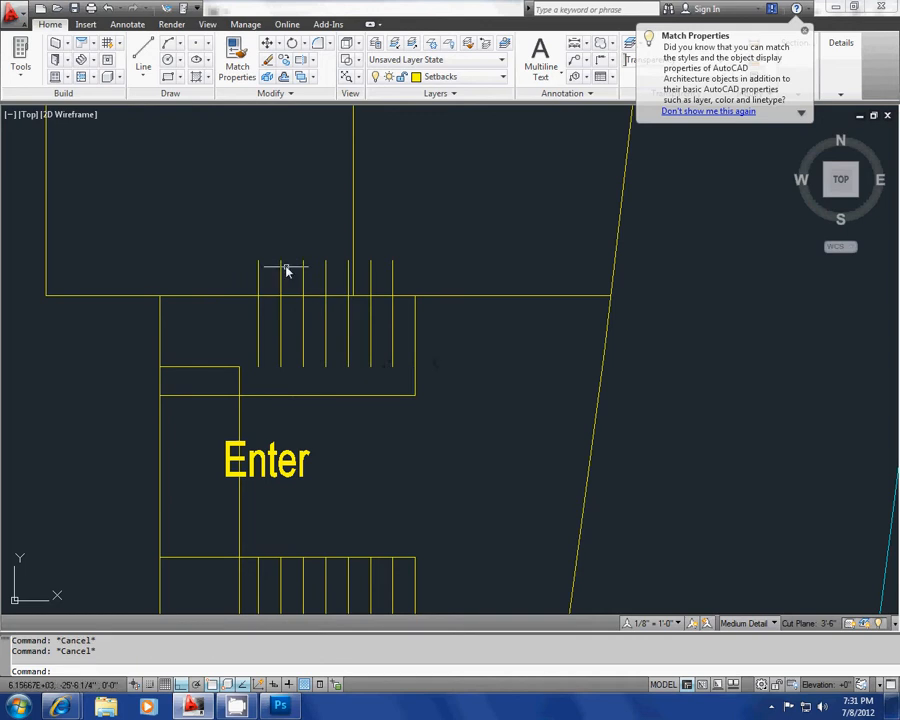
# Move the seven upper tread lines straight south so their north ends meet the bedrooms' south wall line.
pyautogui.click(404, 374)
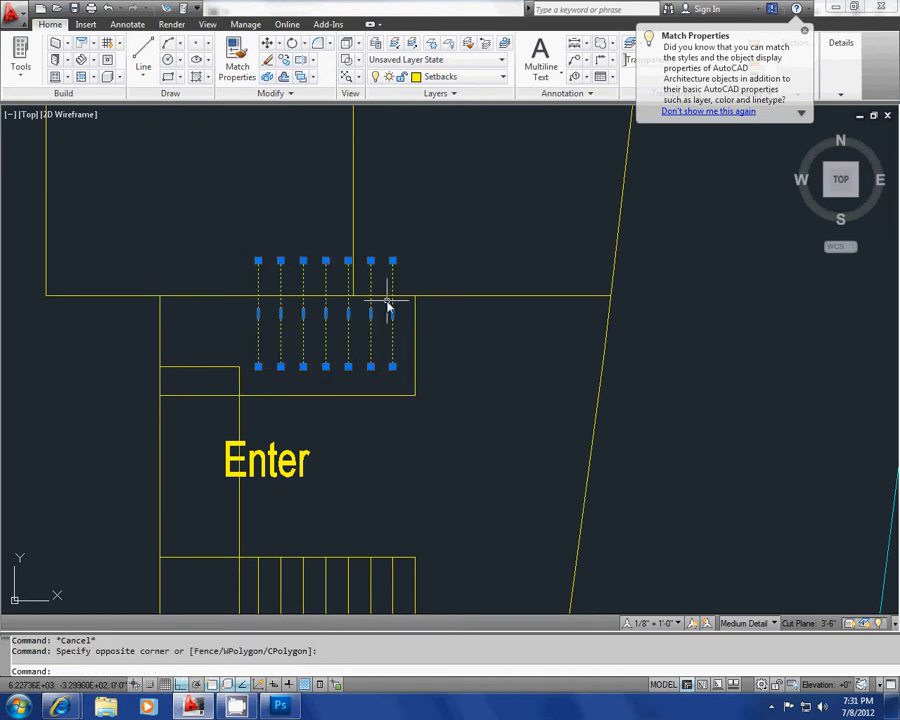
pyautogui.write('m')
pyautogui.press('Return')
pyautogui.click(393, 262)
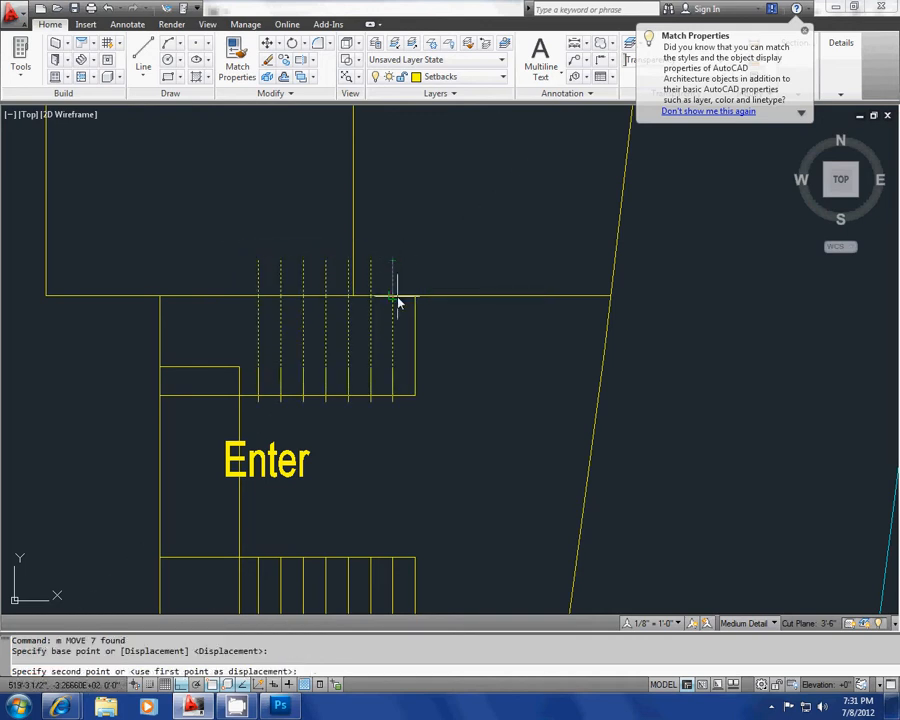
pyautogui.click(394, 296)
pyautogui.press('Escape')
pyautogui.press('Escape')
# Trim the seven tread ends that project south of the upper stair rectangle.
pyautogui.scroll(3, 378, 416)
pyautogui.write('tr')
pyautogui.press('Return')
pyautogui.press('Return')
pyautogui.click(437, 412)
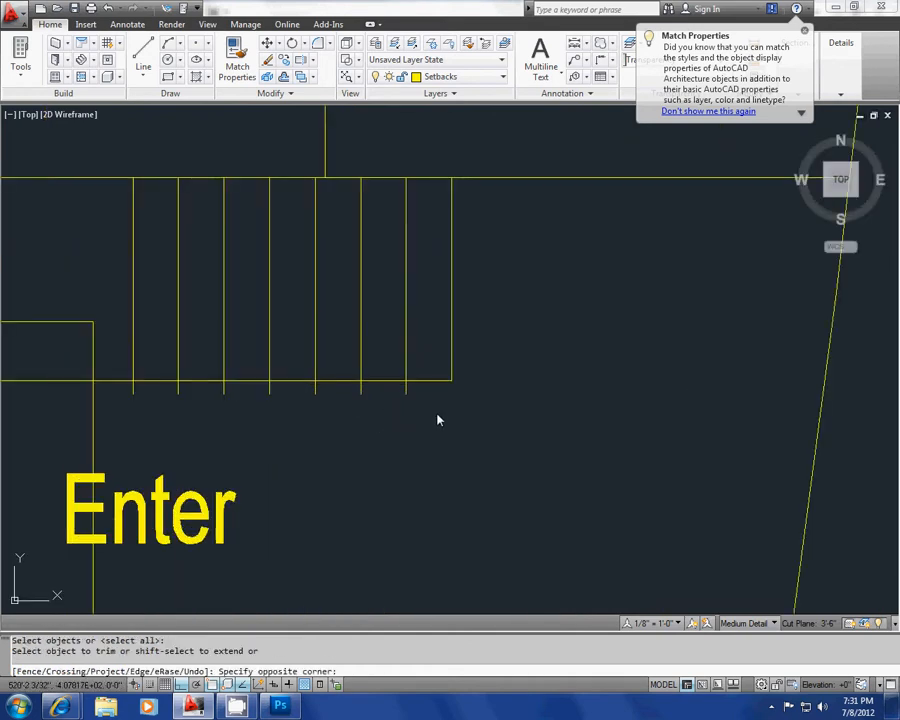
pyautogui.click(120, 392)
pyautogui.scroll(-5, 434, 415)
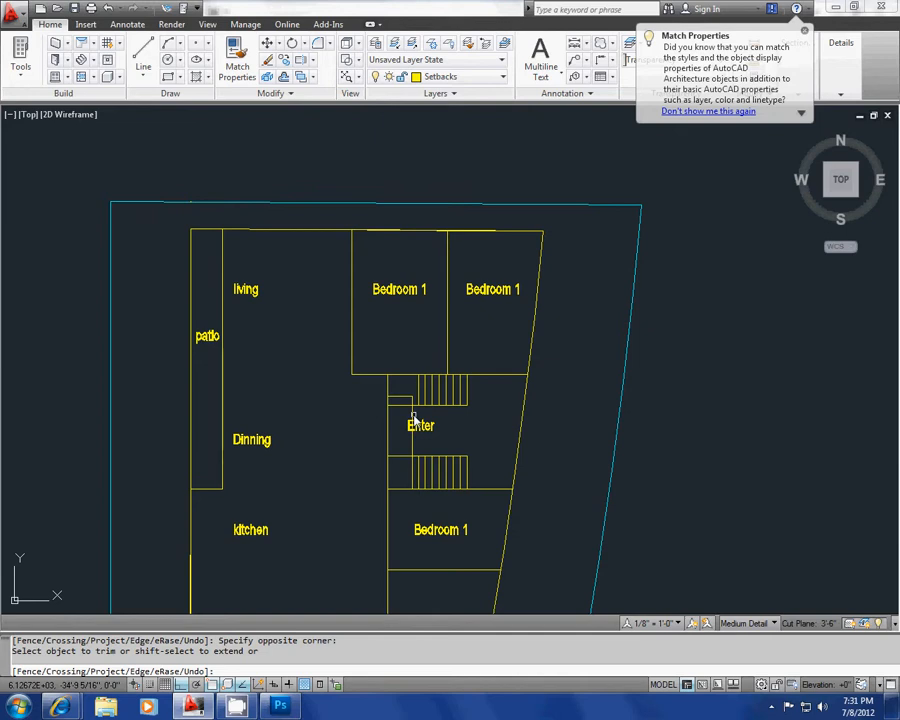
pyautogui.moveTo(341, 277); pyautogui.dragTo(303, 279, button='middle')
pyautogui.scroll(3, 370, 321)
pyautogui.scroll(-4, 320, 372)
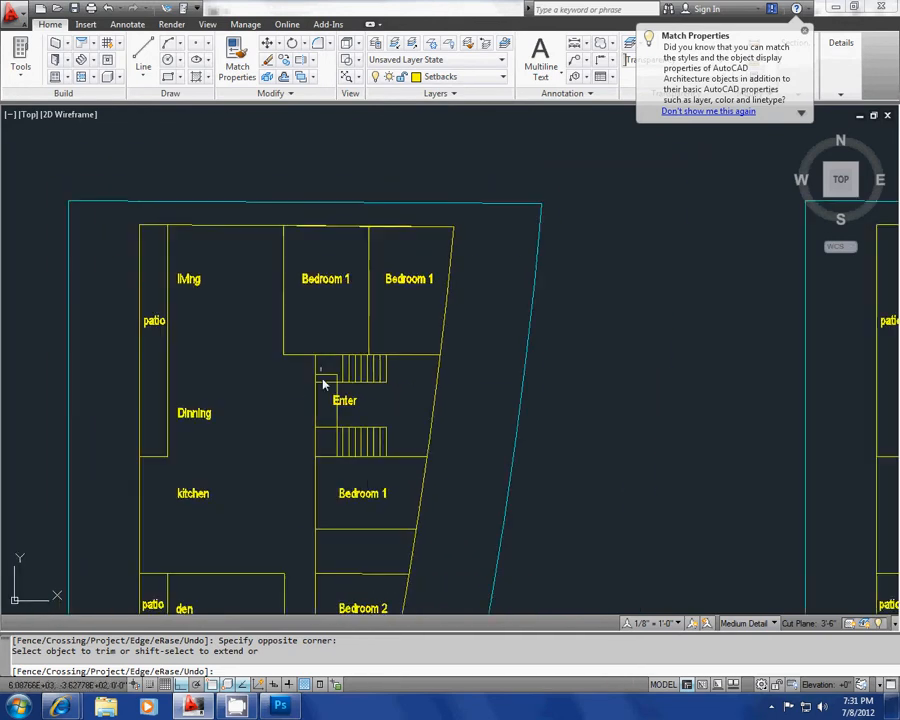
pyautogui.press('Escape')
# Stretch the north edge of the narrow landing rectangle down to the upper stair rectangle's south edge.
pyautogui.scroll(3, 323, 384)
pyautogui.click(327, 366)
pyautogui.click(331, 372)
pyautogui.click(329, 370)
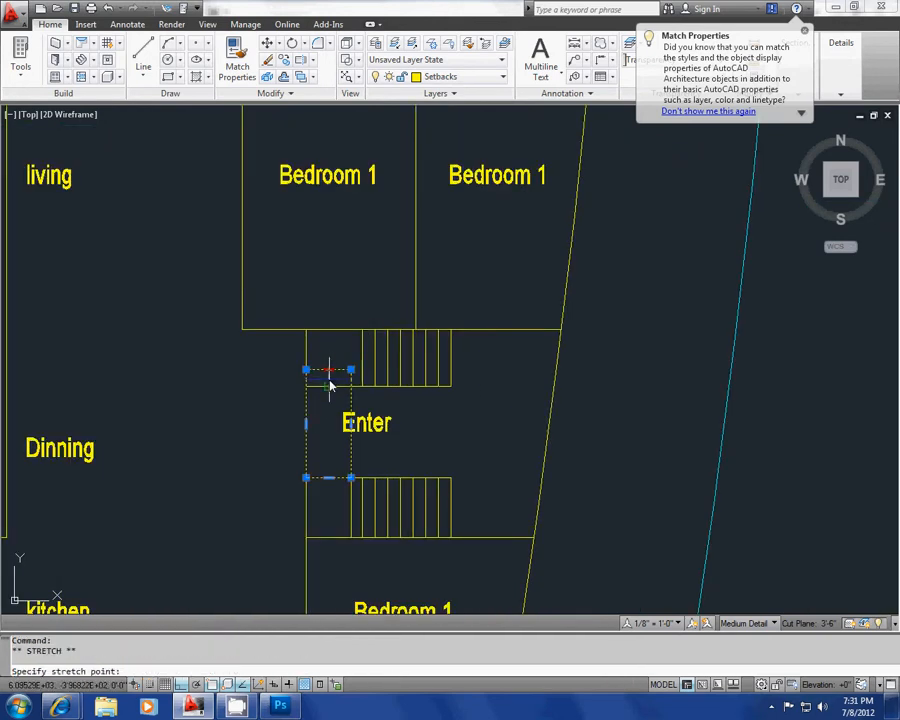
pyautogui.scroll(-2, 327, 388)
pyautogui.press('Escape')
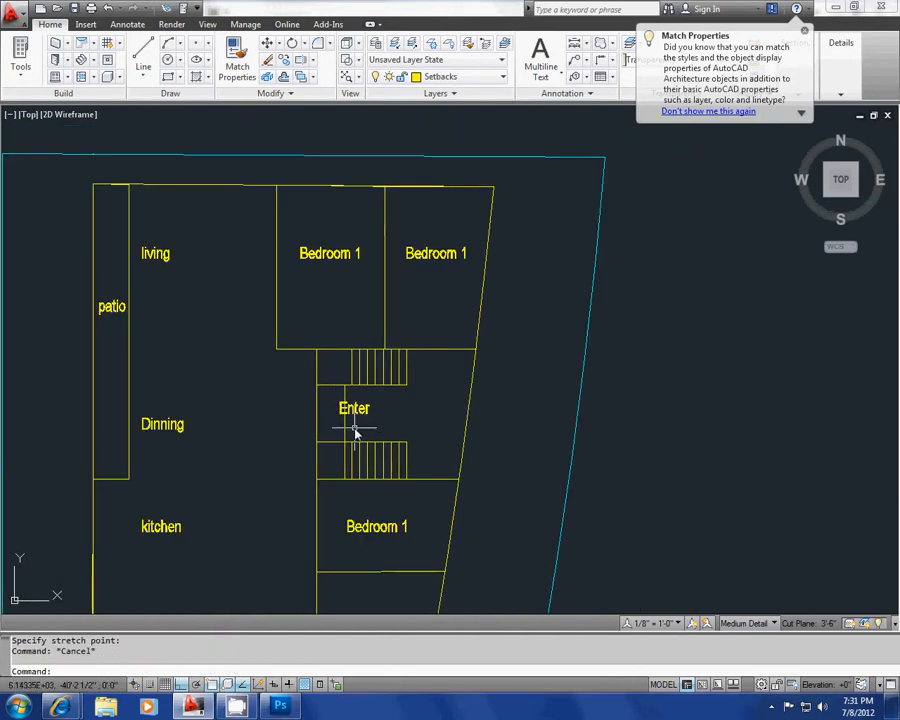
pyautogui.scroll(1, 355, 430)
pyautogui.scroll(1, 346, 368)
pyautogui.scroll(1, 361, 358)
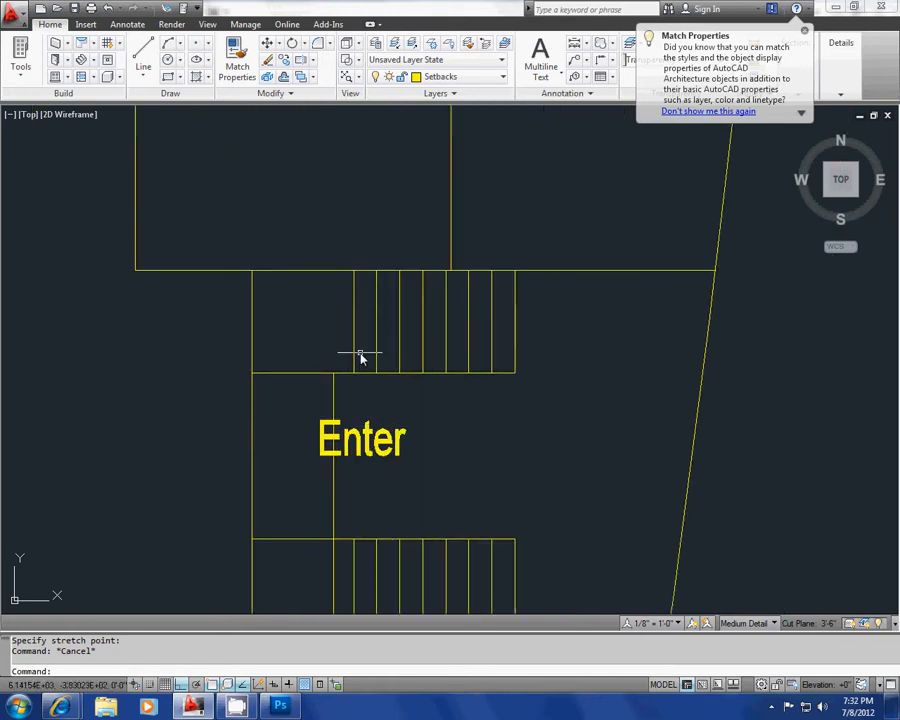
pyautogui.click(361, 358)
pyautogui.click(346, 346)
pyautogui.moveTo(354, 322)
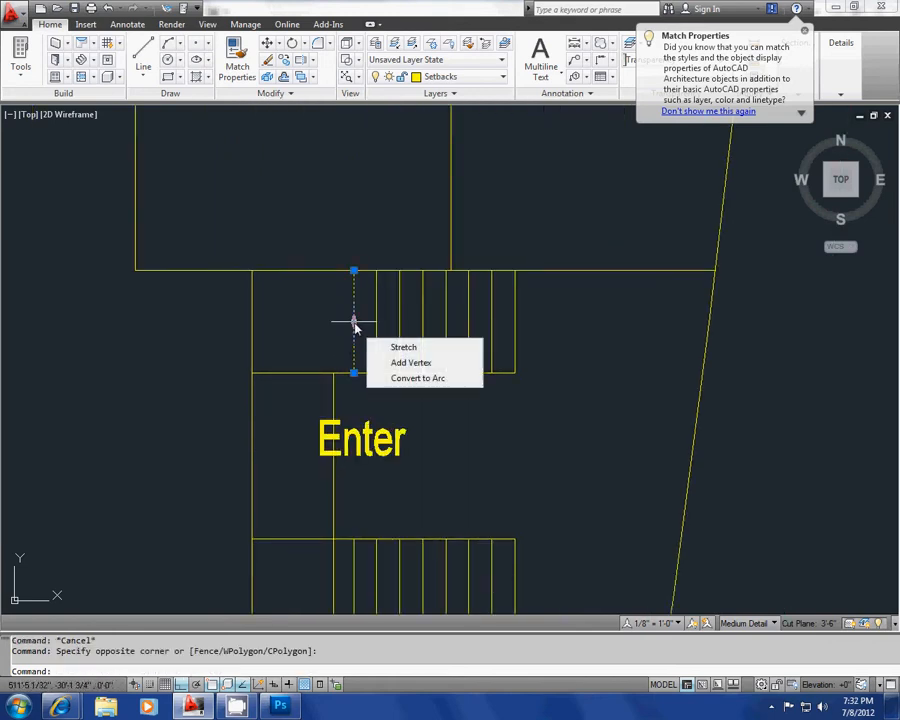
pyautogui.scroll(-3, 381, 341)
pyautogui.press('Escape')
pyautogui.scroll(1, 400, 500)
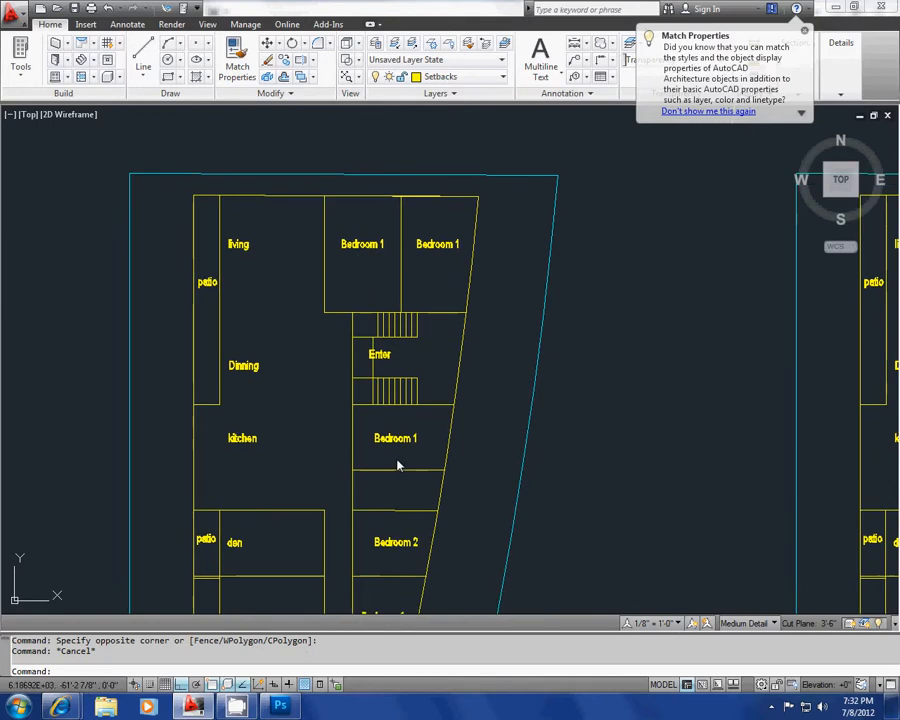
pyautogui.scroll(-2, 317, 420)
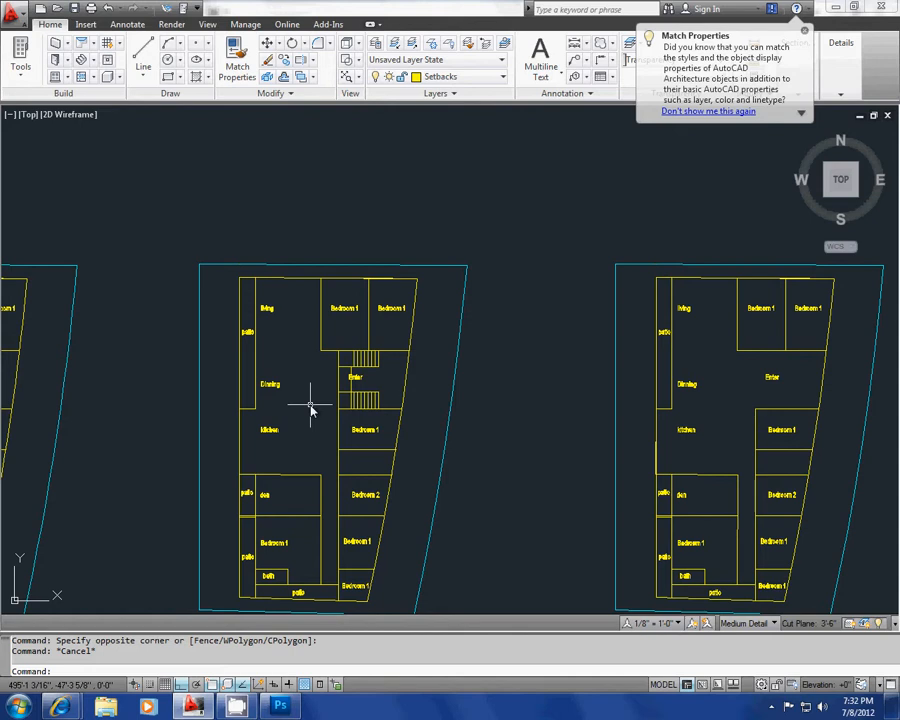
# Move the Enter label east, clear of the landing line between the two stair flights.
pyautogui.scroll(5, 356, 388)
pyautogui.click(383, 409)
pyautogui.click(357, 386)
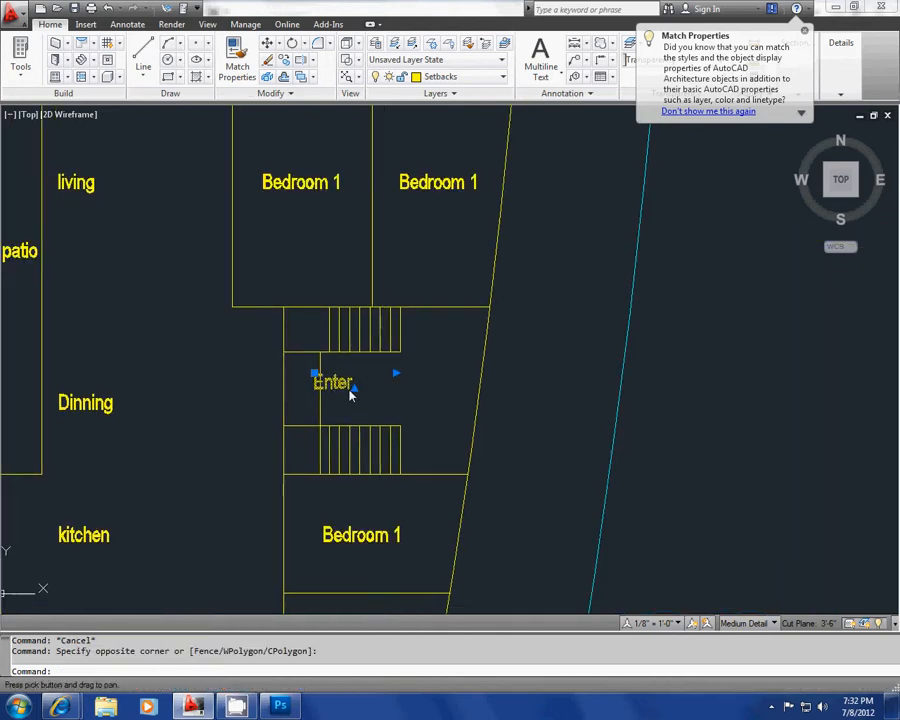
pyautogui.scroll(-3, 376, 396)
pyautogui.write('m')
pyautogui.press('Return')
pyautogui.click(396, 404)
pyautogui.press('Escape')
pyautogui.scroll(-5, 440, 400)
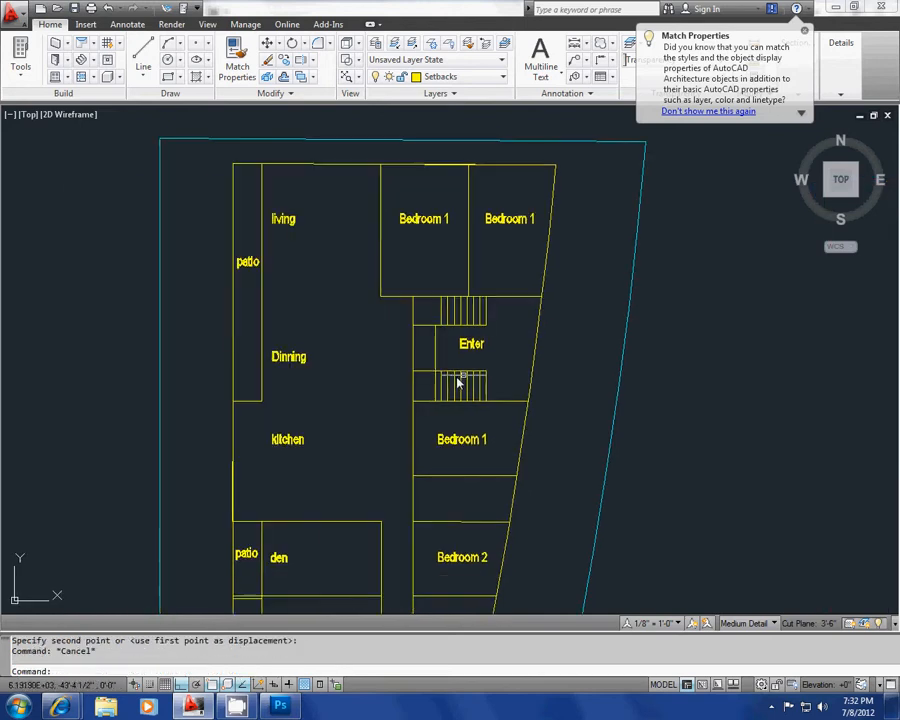
# Delete the whole floor plan copy west of the one with the stairs, including its site boundary.
pyautogui.scroll(3, 449, 419)
pyautogui.scroll(2, 428, 314)
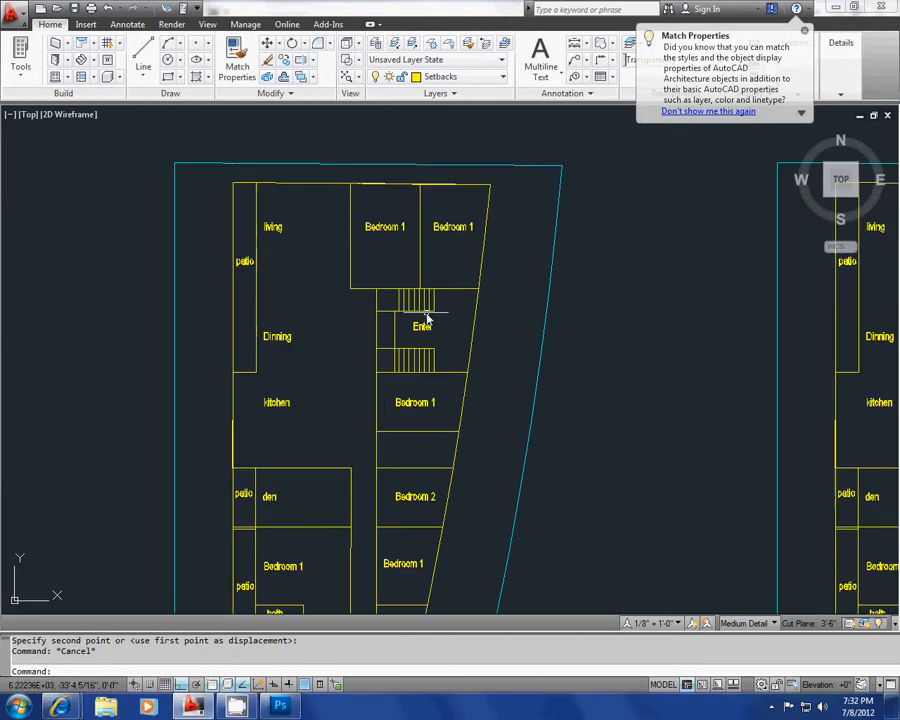
pyautogui.scroll(-5, 426, 340)
pyautogui.scroll(3, 307, 435)
pyautogui.scroll(-3, 307, 435)
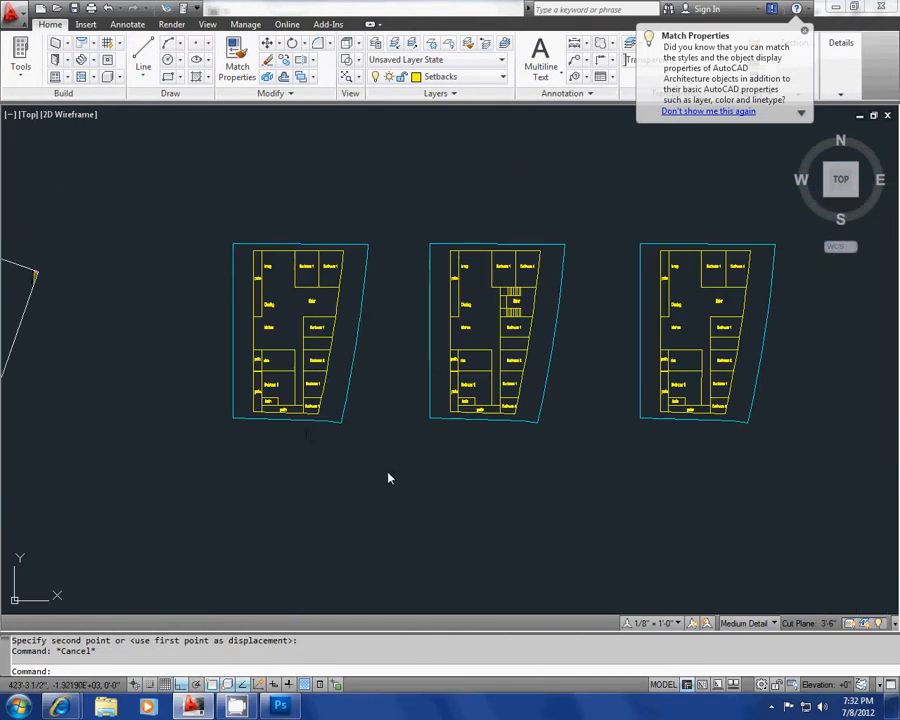
pyautogui.click(428, 476)
pyautogui.click(181, 205)
pyautogui.press('Delete')
# Delete the whole floor plan copy without stairs, east of the one with the stairs, including its site boundary.
pyautogui.scroll(3, 446, 313)
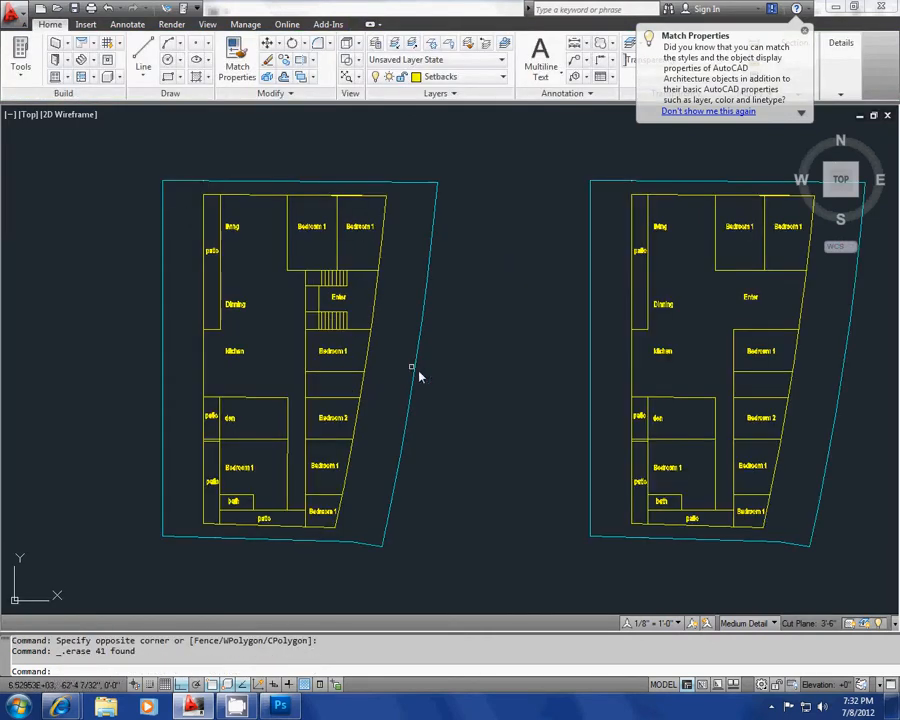
pyautogui.moveTo(341, 416); pyautogui.dragTo(329, 422, button='middle')
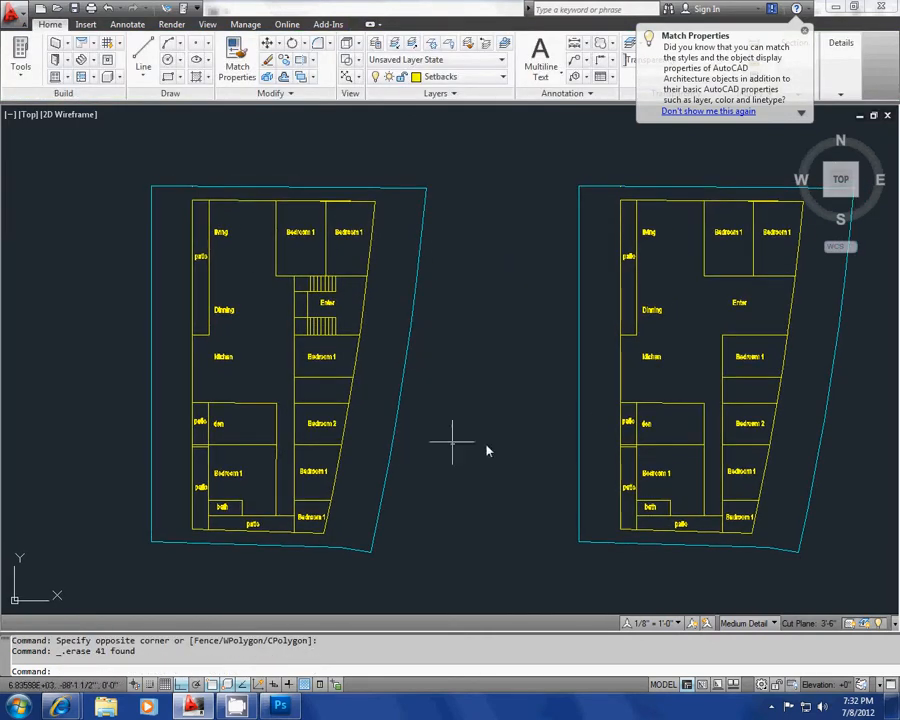
pyautogui.moveTo(625, 421); pyautogui.dragTo(583, 429, button='middle')
pyautogui.scroll(3, 290, 314)
pyautogui.scroll(-4, 266, 314)
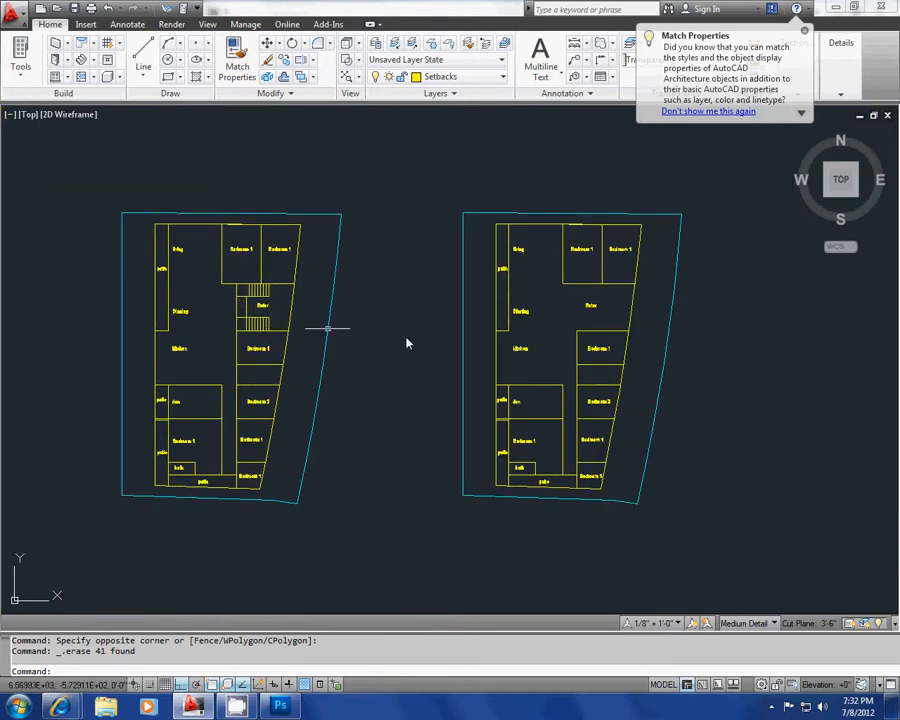
pyautogui.scroll(3, 598, 288)
pyautogui.scroll(-4, 581, 325)
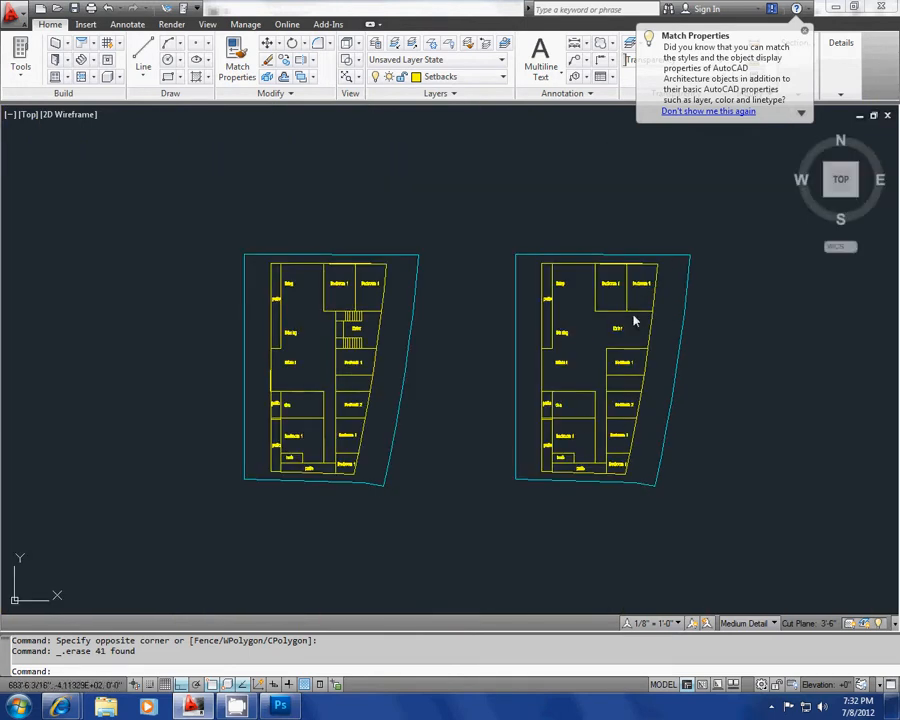
pyautogui.click(713, 512)
pyautogui.click(480, 255)
pyautogui.moveTo(480, 255); pyautogui.dragTo(480, 200, button='middle')
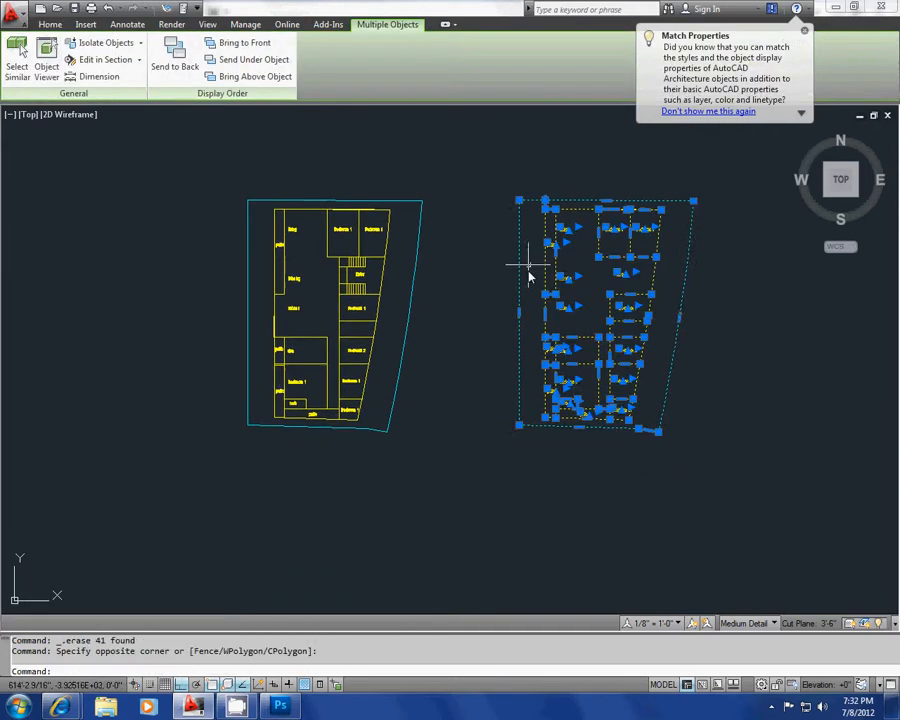
pyautogui.press('Delete')
# Copy the remaining floor plan with stairs and its site boundary straight east into the empty space beside it.
pyautogui.click(453, 482)
pyautogui.click(208, 174)
pyautogui.moveTo(461, 438); pyautogui.dragTo(420, 381, button='middle')
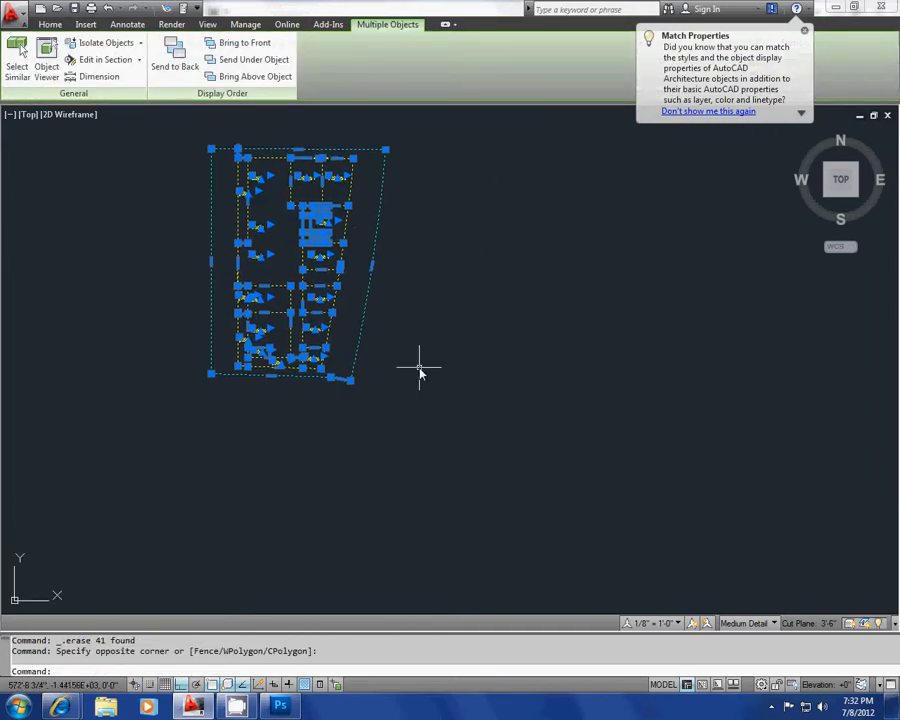
pyautogui.write('co')
pyautogui.press('Return')
pyautogui.click(424, 490)
pyautogui.moveTo(510, 490); pyautogui.dragTo(459, 512, button='middle')
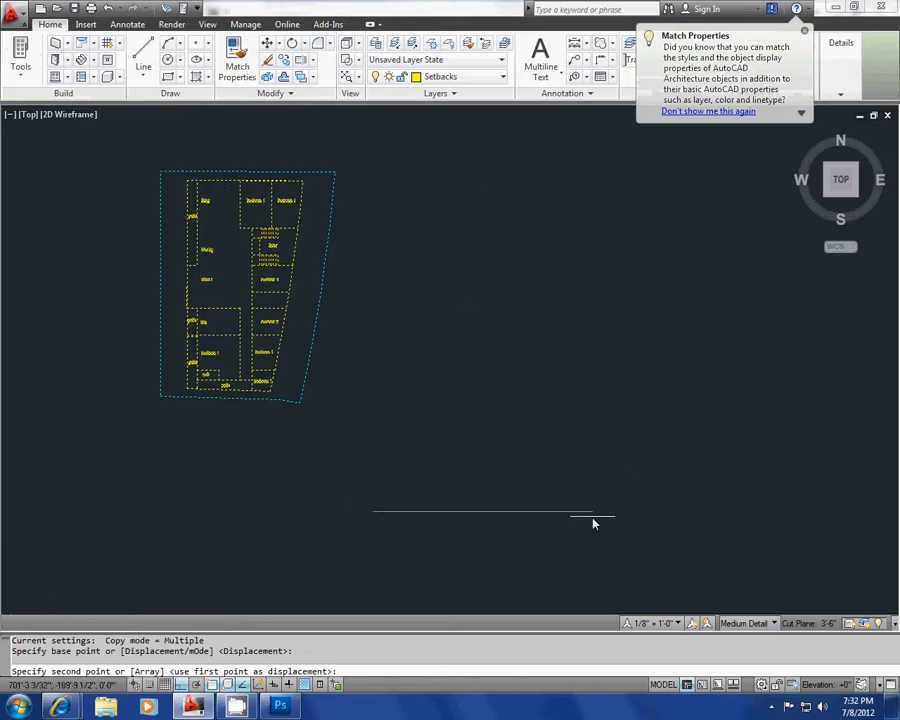
pyautogui.click(636, 512)
pyautogui.press('Escape')
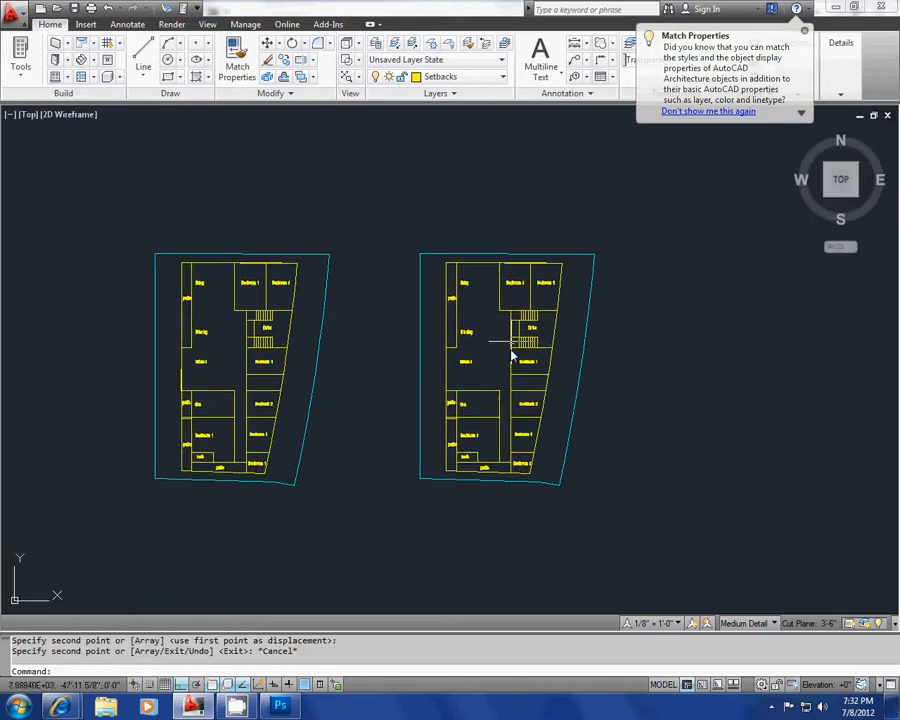
# Examine the copied floor plan on the east, focusing on the two stair flights, the landing and the Enter area.
pyautogui.scroll(4, 560, 338)
pyautogui.moveTo(572, 324); pyautogui.dragTo(533, 348, button='middle')
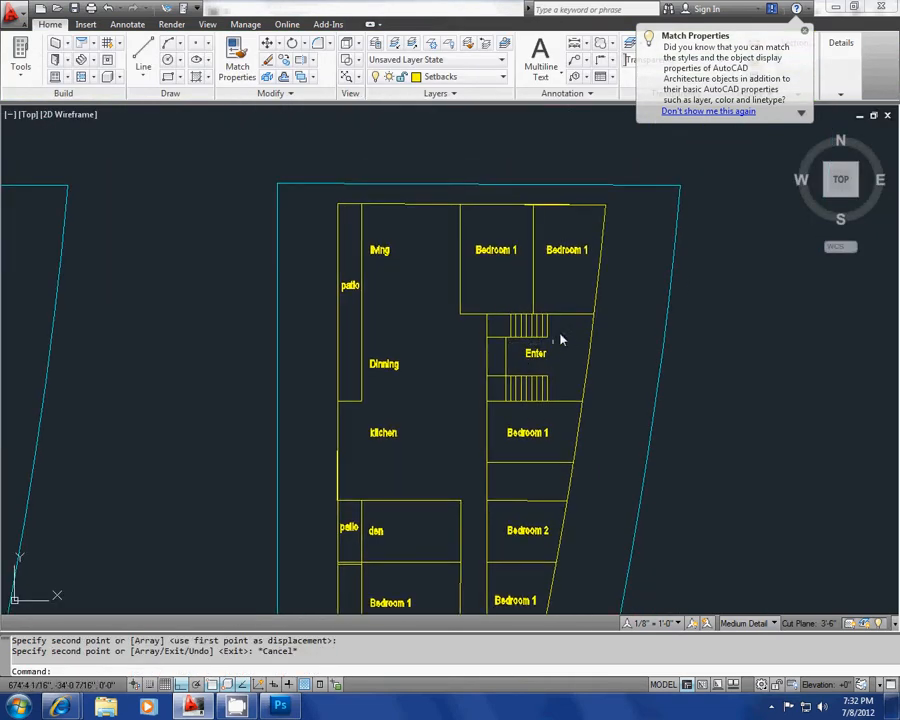
pyautogui.scroll(-3, 572, 305)
pyautogui.scroll(1, 578, 301)
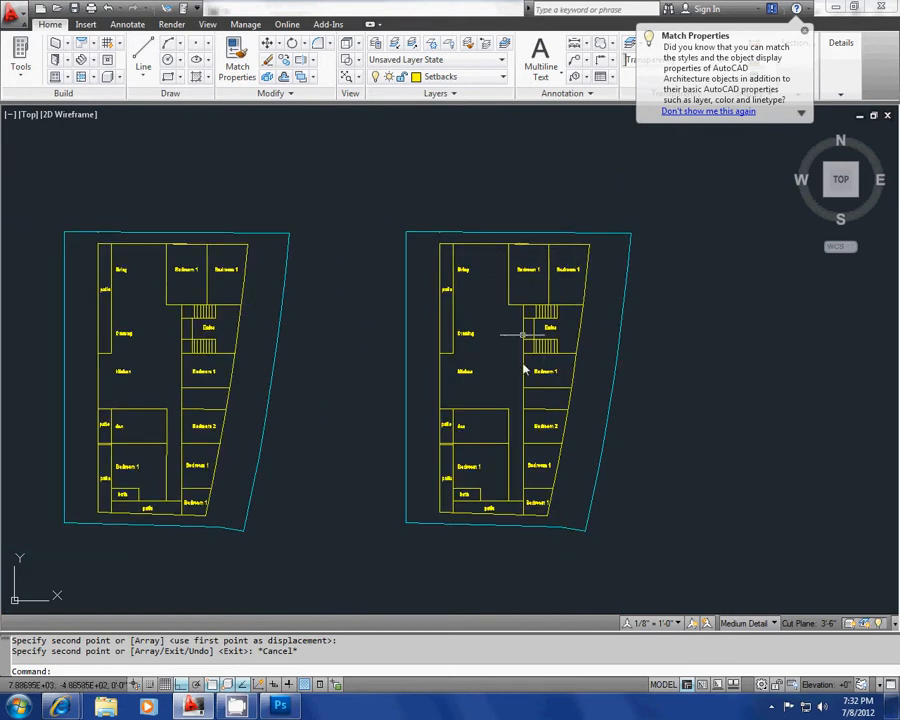
pyautogui.scroll(3, 546, 257)
pyautogui.click(506, 256)
pyautogui.press('Escape')
pyautogui.scroll(-2, 555, 357)
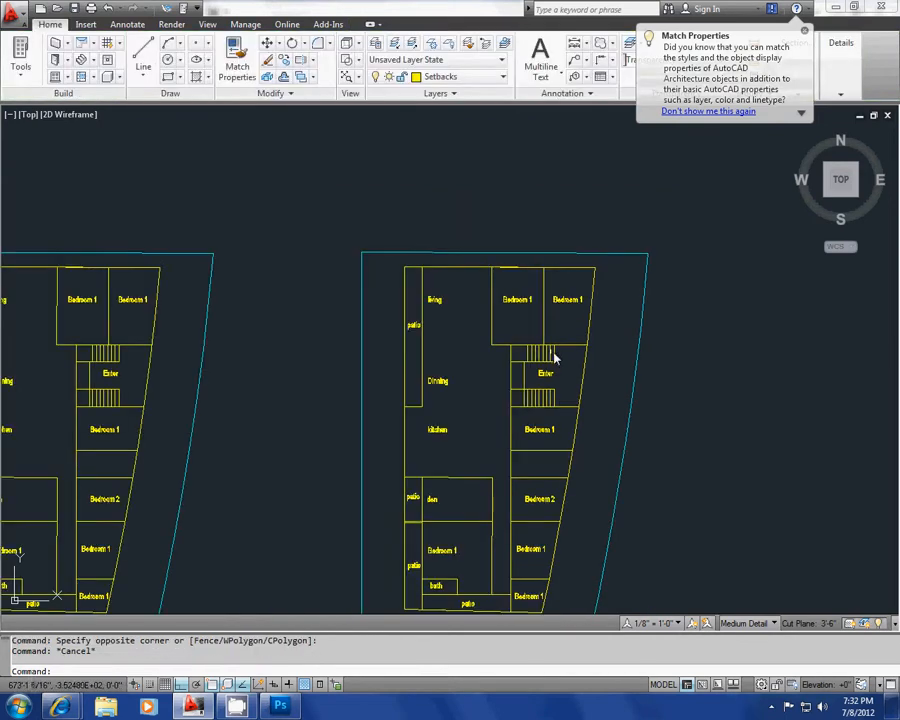
pyautogui.moveTo(528, 352)
pyautogui.mouseDown(button='middle')
pyautogui.moveTo(542, 354)
pyautogui.moveTo(580, 313)
pyautogui.mouseUp(button='middle')
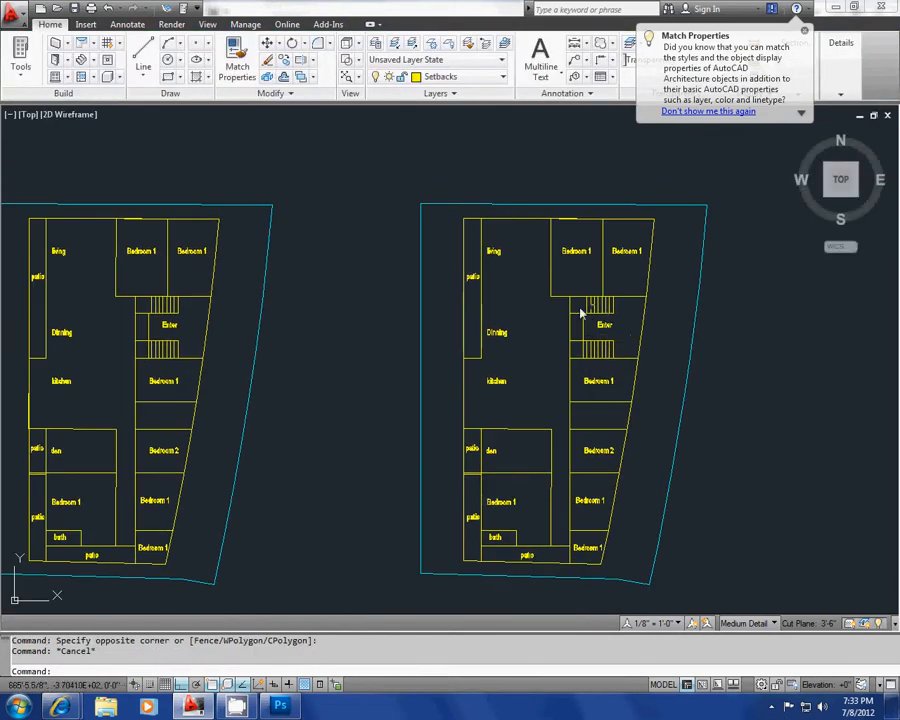
pyautogui.moveTo(579, 344)
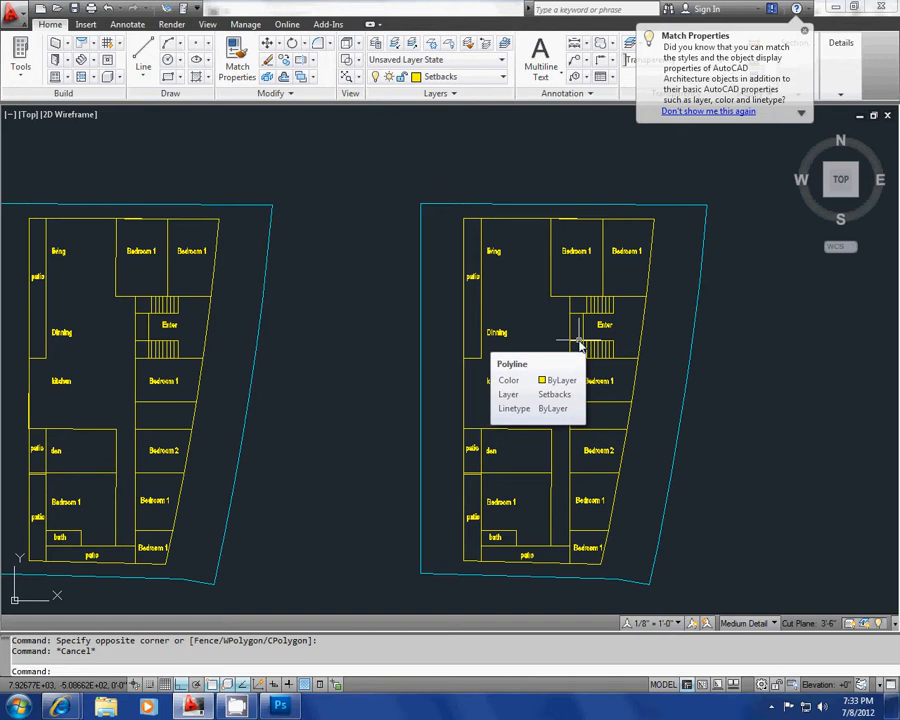
# Delete the whole east copy of the floor plan with stairs, including its site boundary.
pyautogui.scroll(-2, 578, 350)
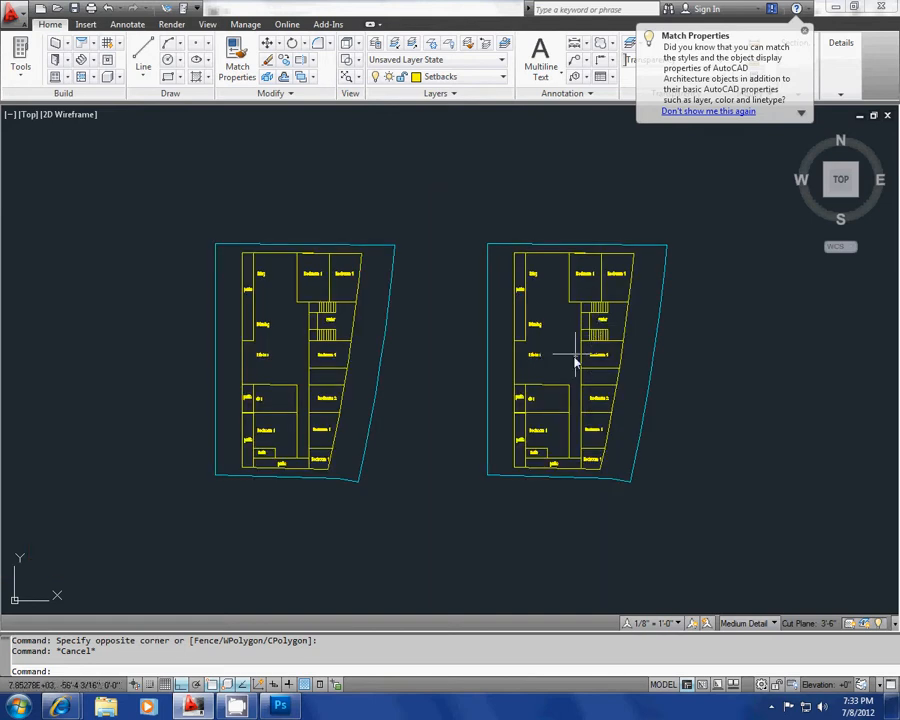
pyautogui.click(697, 523)
pyautogui.click(446, 200)
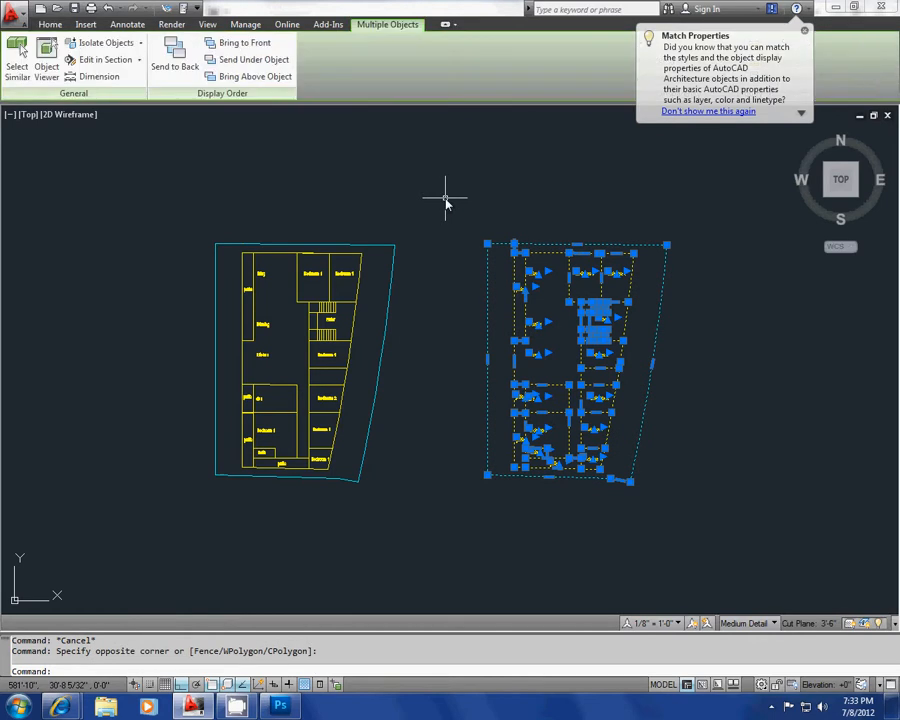
pyautogui.press('Delete')
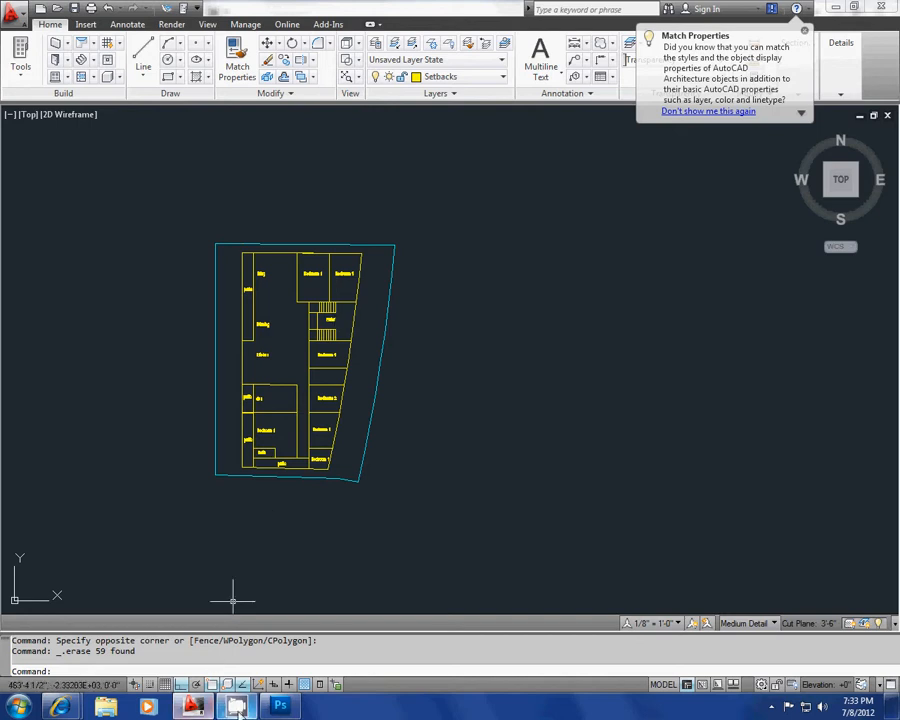
pyautogui.click(770, 708)
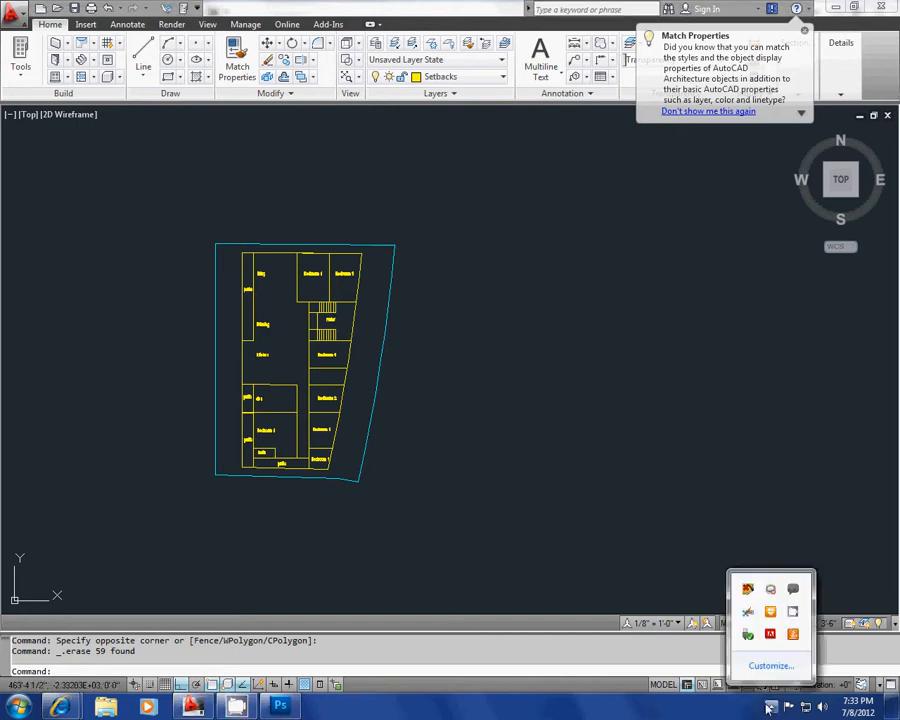
pyautogui.click(793, 611)
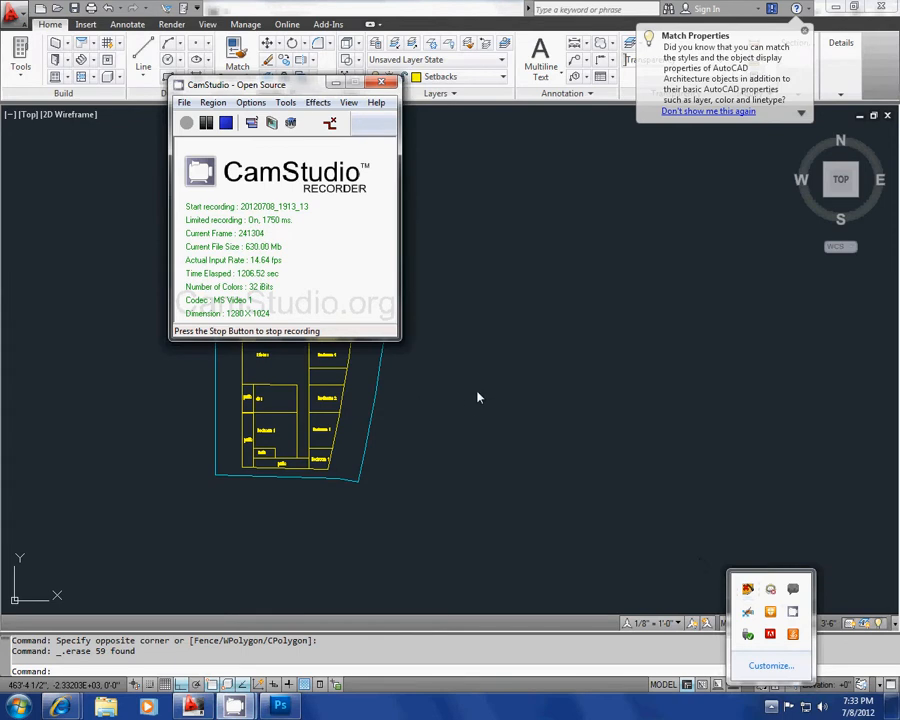